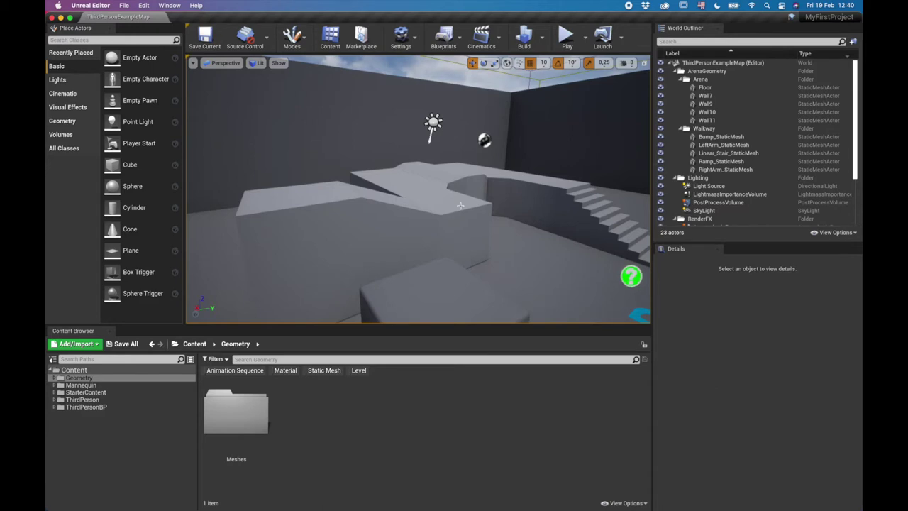
Look around the third-person arena from several distances and angles, covering the walkway, stairs and mannequins.
mouse_move(448, 208)
right_down()
mouse_move(624, 226)
mouse_move(539, 231)
mouse_move(545, 237)
mouse_move(528, 199)
mouse_move(461, 208)
mouse_move(419, 192)
mouse_move(432, 205)
mouse_move(385, 208)
mouse_move(462, 215)
mouse_move(402, 253)
mouse_move(334, 251)
mouse_move(446, 206)
right_up()
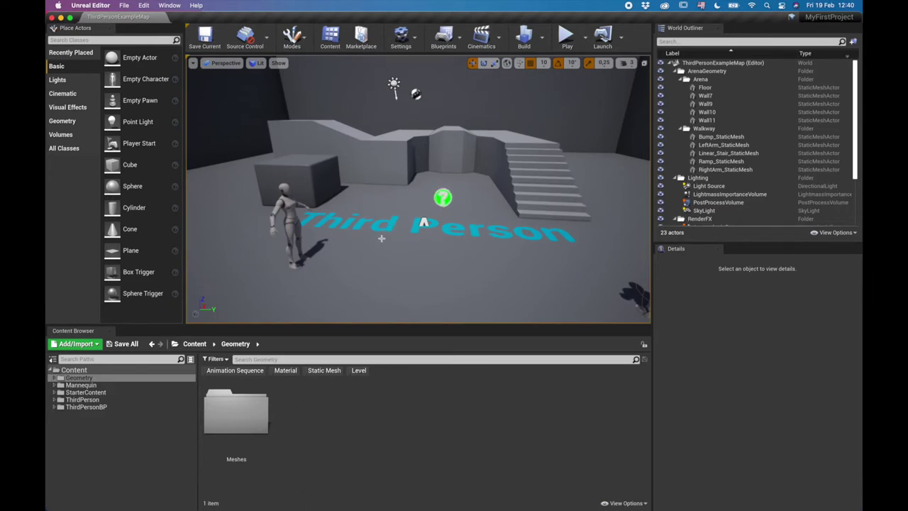
mouse_move(382, 239)
right_down()
mouse_move(454, 238)
mouse_move(366, 234)
mouse_move(412, 240)
mouse_move(368, 234)
mouse_move(395, 252)
mouse_move(430, 251)
mouse_move(382, 249)
right_up()
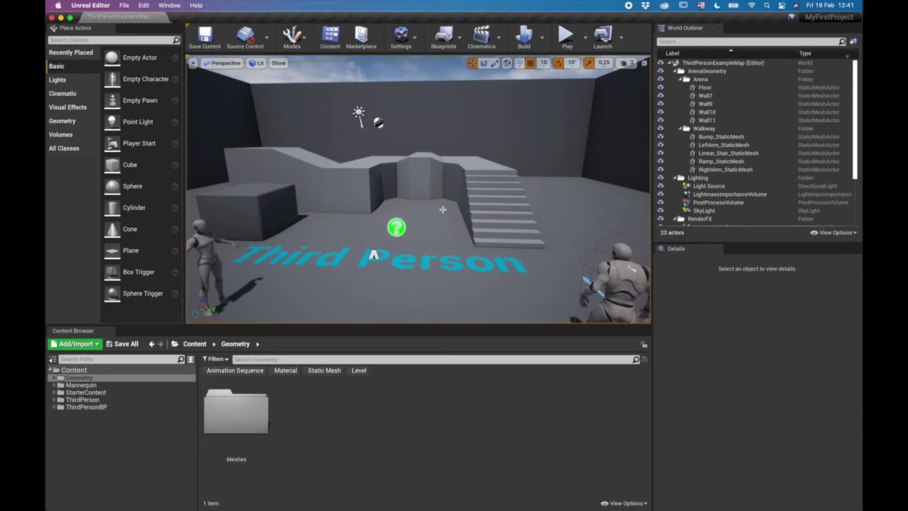
right_drag(382, 249, 382, 248)
right_drag(455, 227, 455, 227)
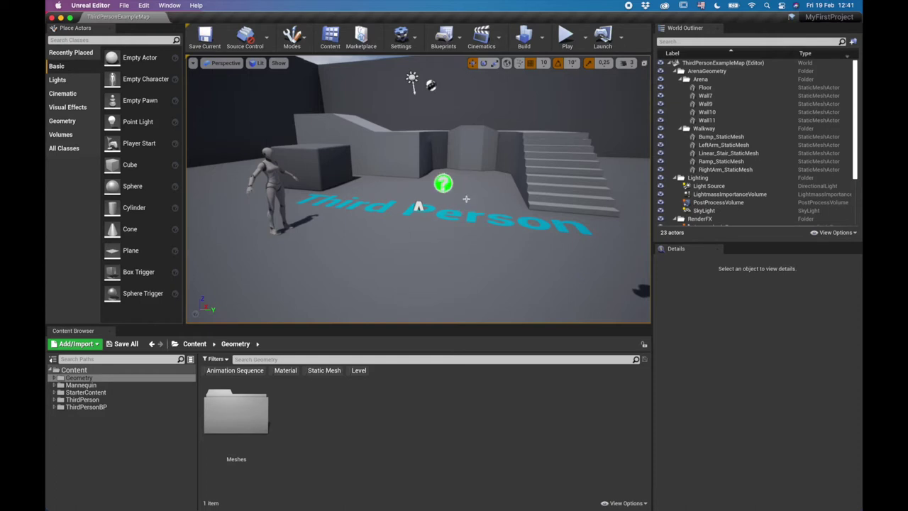
alt+drag(446, 199, 383, 213)
right_drag(447, 199, 424, 188)
middle_drag(424, 188, 426, 146)
right_drag(417, 191, 408, 195)
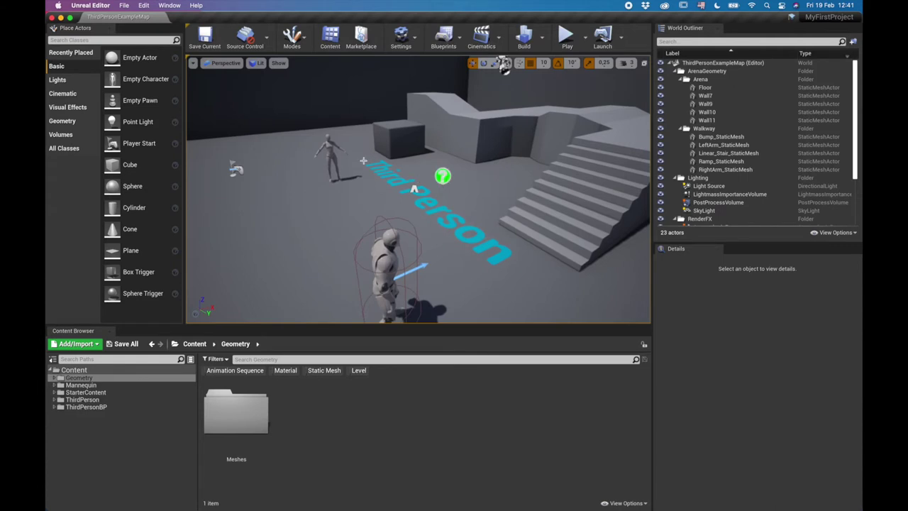
Focus the view on the female mannequin, deselect it and return to an overview of the arena.
click(328, 152)
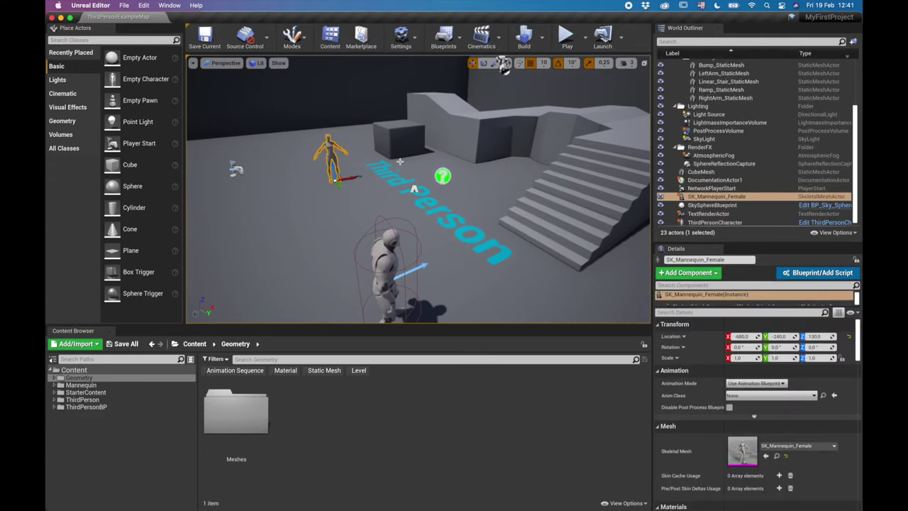
key(f)
right_drag(523, 223, 524, 200)
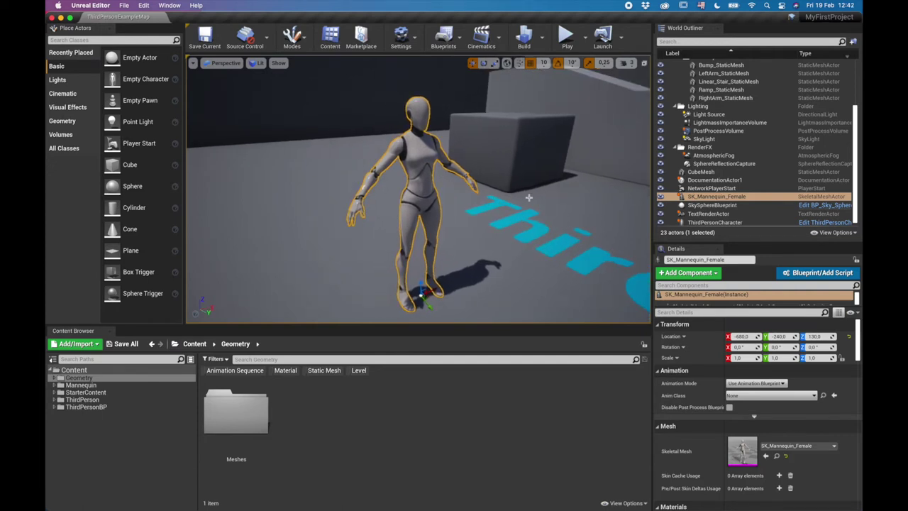
key(Escape)
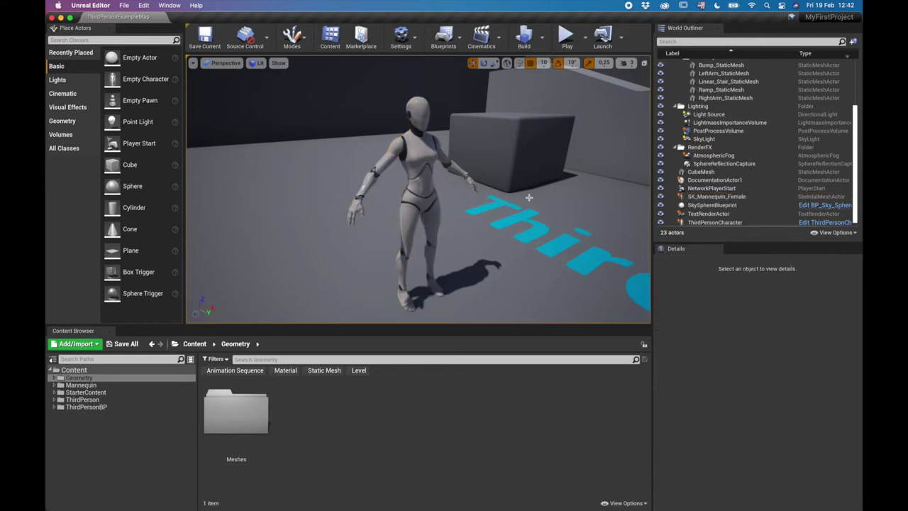
drag(512, 204, 582, 191)
right_drag(582, 192, 539, 185)
drag(490, 139, 511, 204)
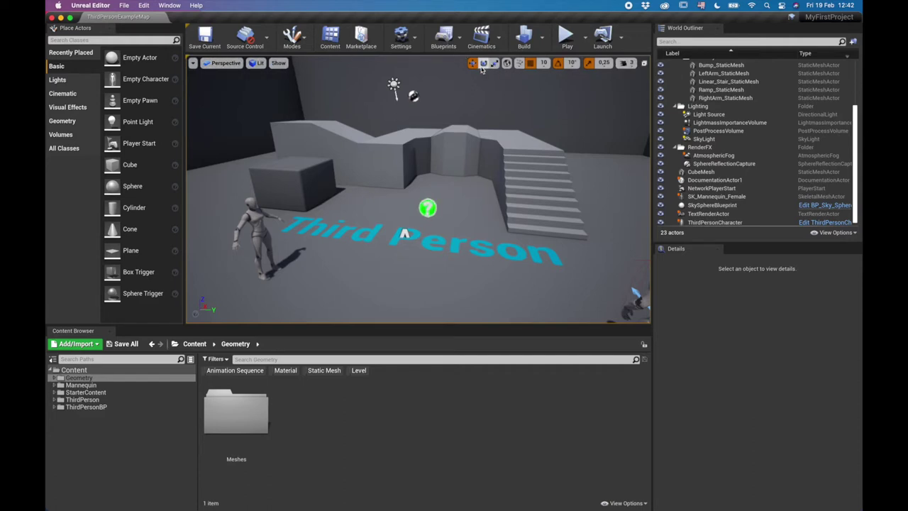
Turn on the viewport's FPS display and look around the arena.
click(192, 63)
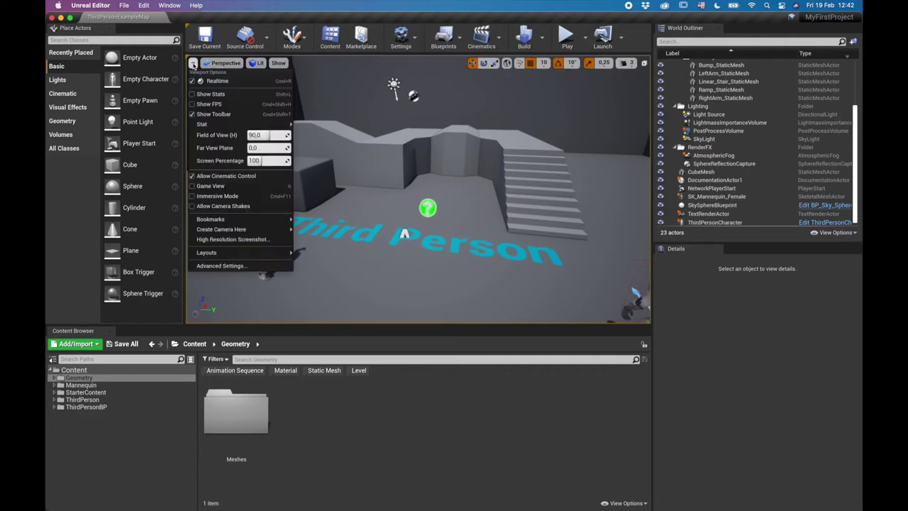
click(213, 105)
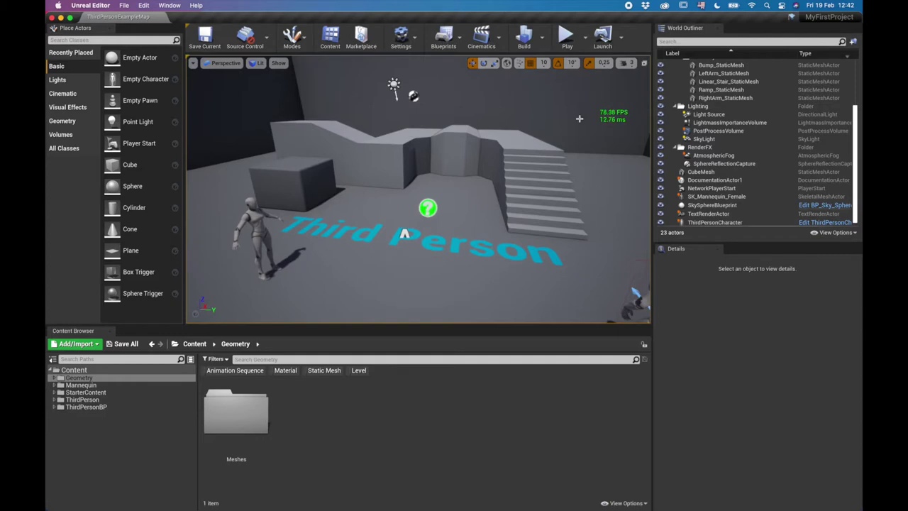
right_drag(494, 200, 384, 184)
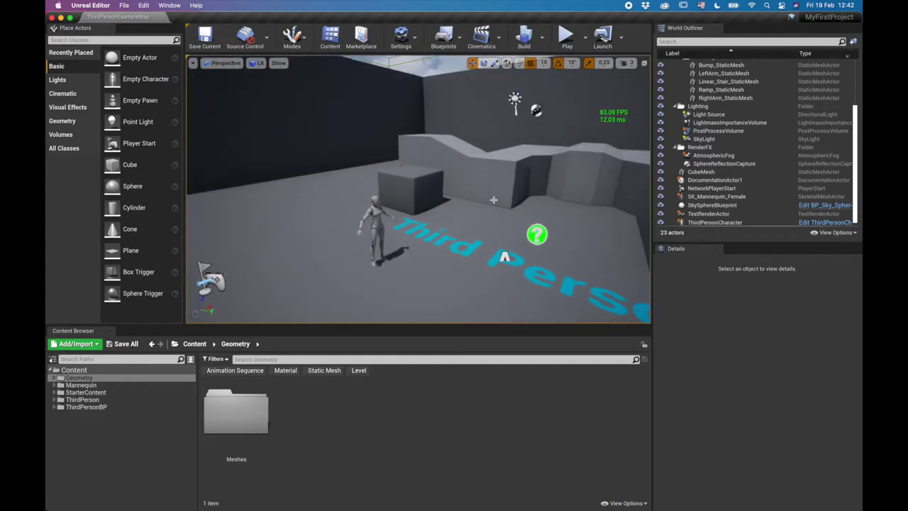
Turn off the viewport's FPS display and bring the view back to the walkway and stairs.
click(192, 64)
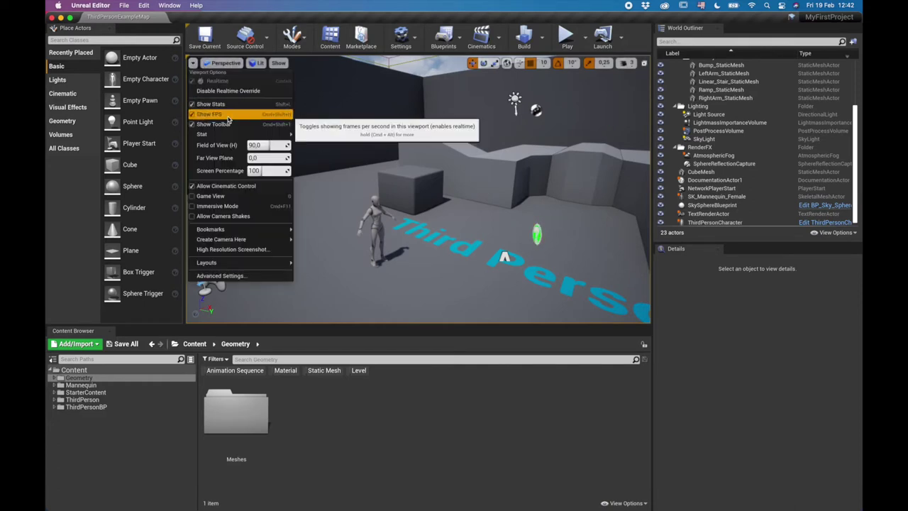
click(228, 118)
right_drag(337, 129, 408, 131)
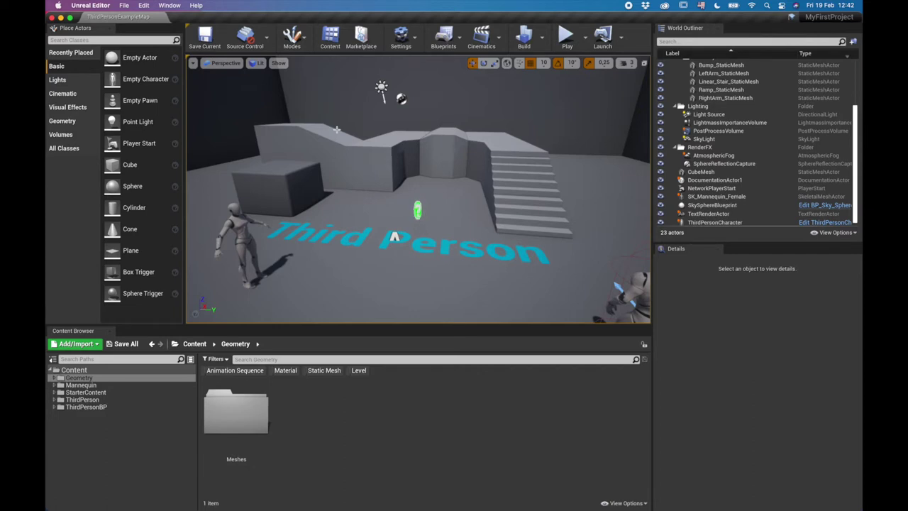
right_drag(419, 189, 394, 185)
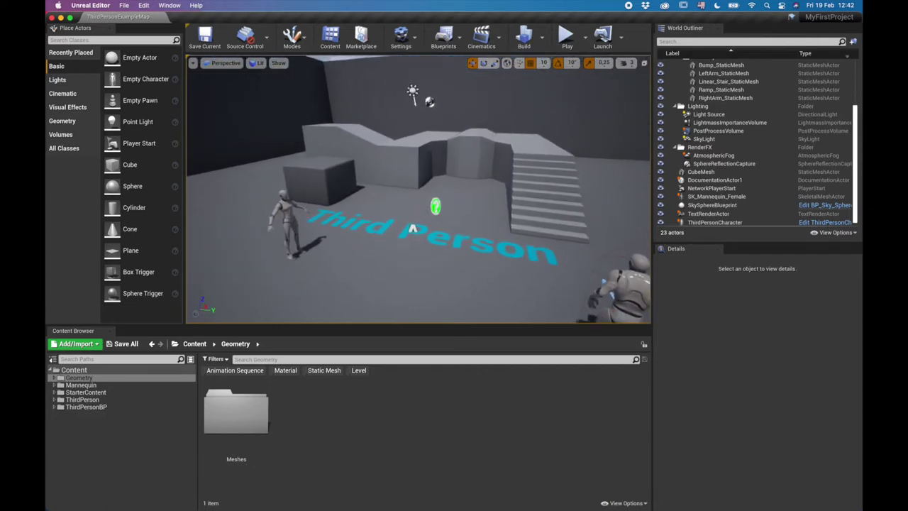
right_drag(412, 228, 412, 207)
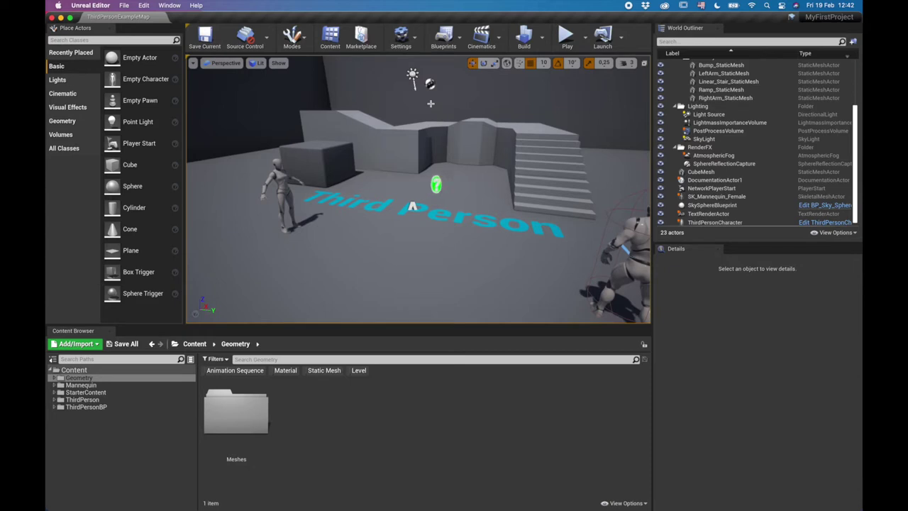
Try a horizontal field of view of about 87.27 in the viewport and restore it to 90.
click(193, 62)
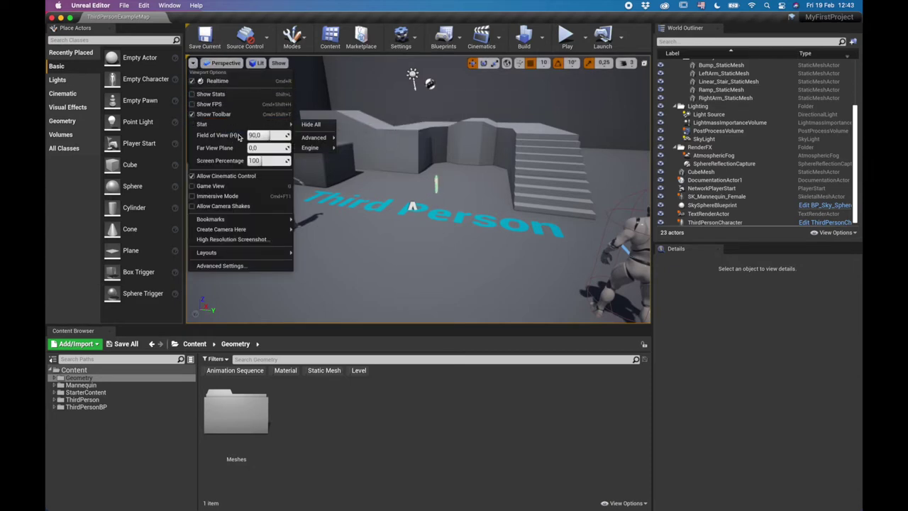
mouse_move(268, 135)
mouse_down()
mouse_move(276, 135)
mouse_move(250, 135)
mouse_move(279, 135)
mouse_move(264, 135)
mouse_up()
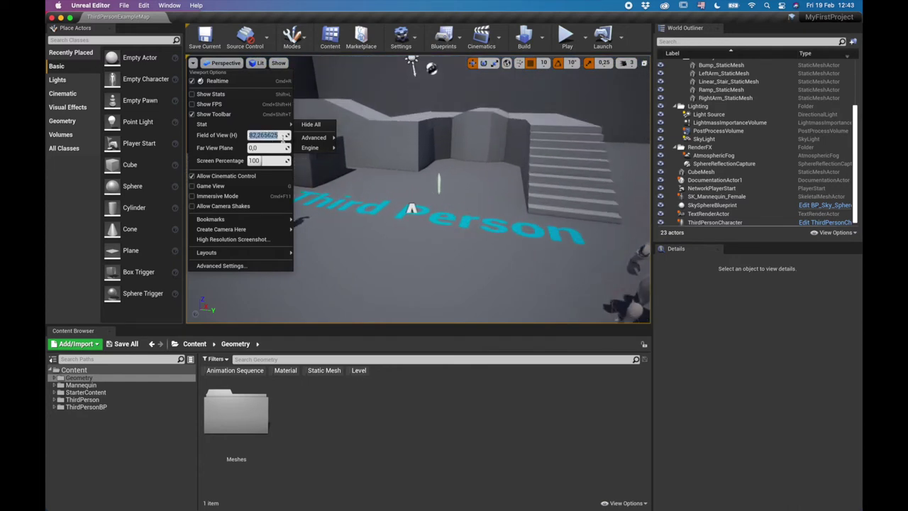
key(Return)
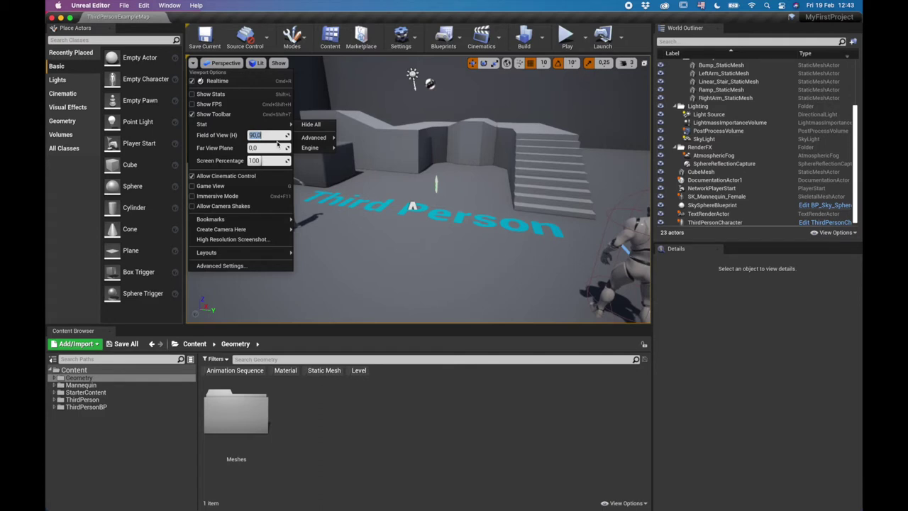
click(232, 190)
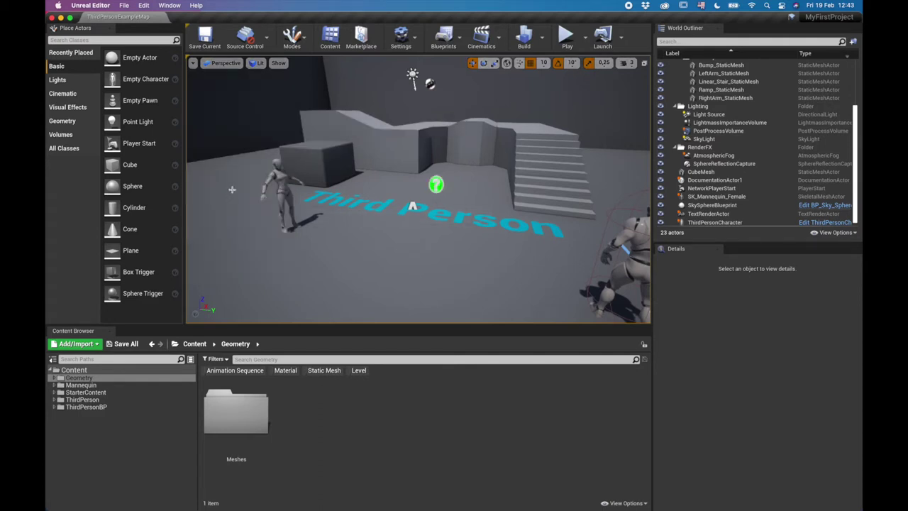
Toggle Game View on in the viewport, look at the arena and toggle it off again.
click(193, 63)
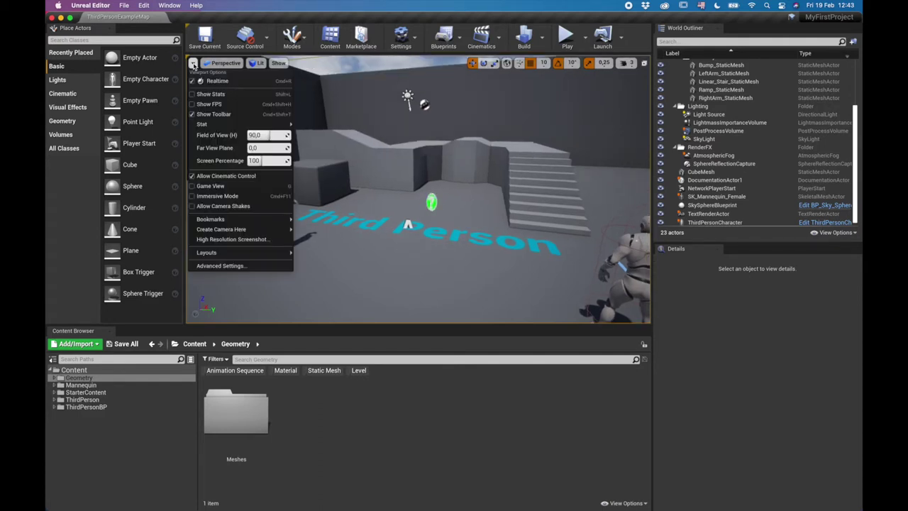
click(229, 187)
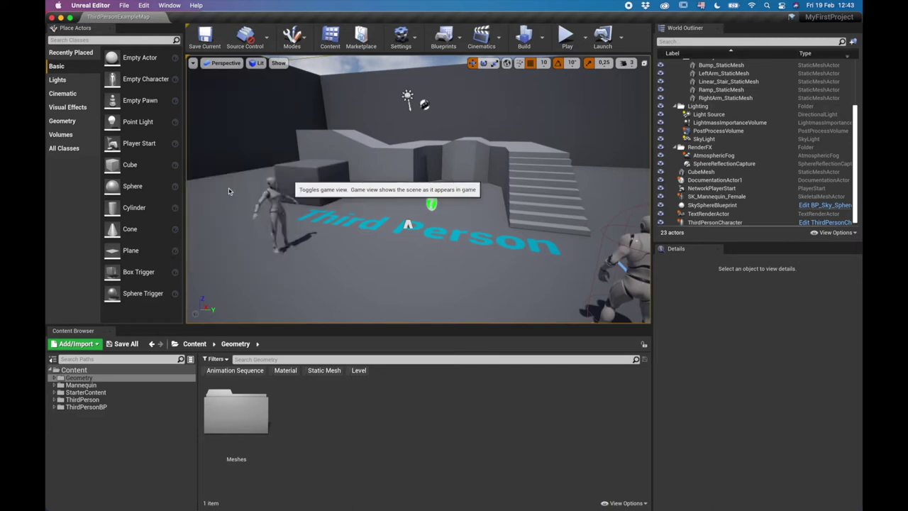
mouse_move(415, 184)
right_down()
mouse_move(596, 160)
mouse_move(348, 156)
mouse_move(470, 189)
mouse_move(416, 180)
right_up()
key(g)
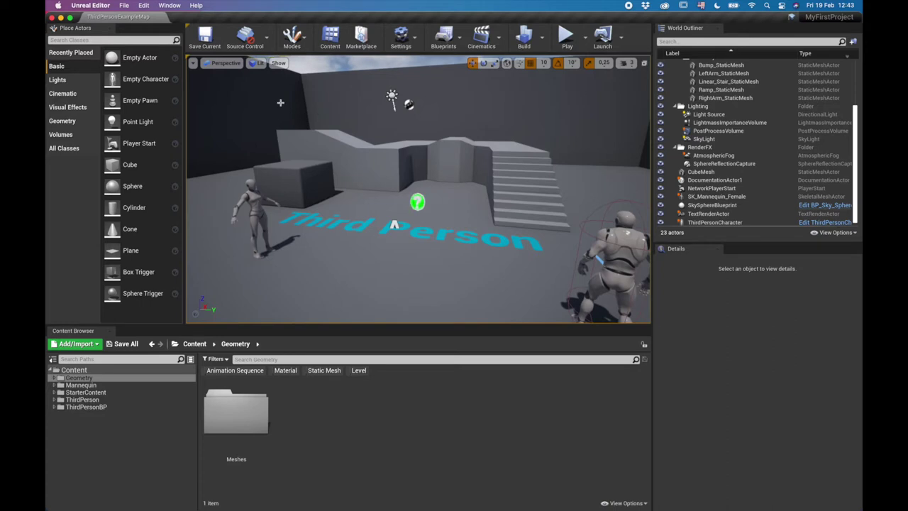
Expand the viewport to Immersive Mode, look around the arena and return to the normal layout.
click(192, 63)
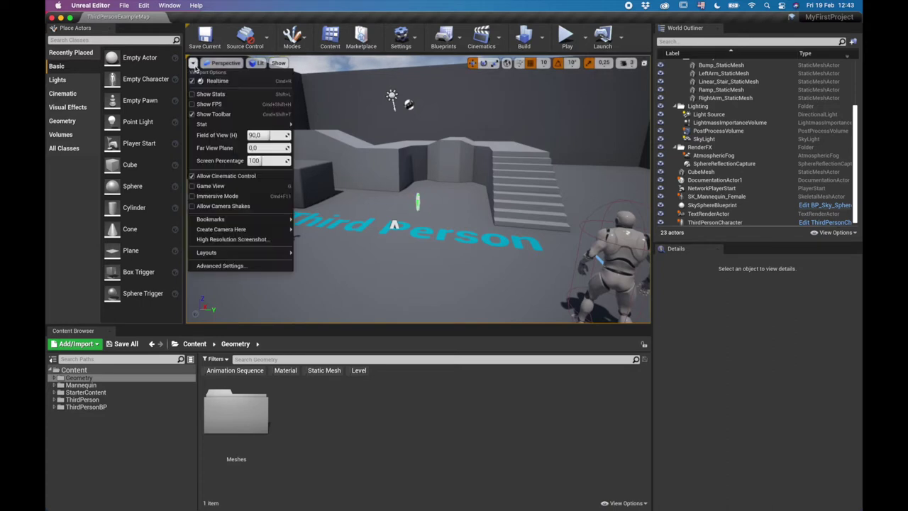
click(273, 196)
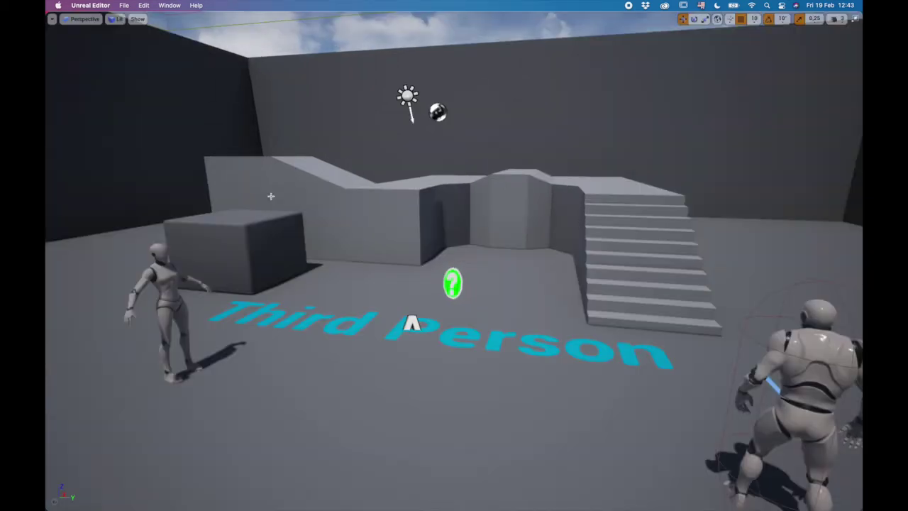
mouse_move(272, 196)
right_down()
mouse_move(418, 142)
mouse_move(418, 206)
mouse_move(186, 203)
mouse_move(128, 182)
mouse_move(518, 182)
mouse_move(844, 284)
mouse_move(163, 186)
mouse_move(205, 186)
mouse_move(273, 156)
mouse_move(348, 181)
mouse_move(348, 206)
mouse_move(376, 213)
mouse_move(365, 181)
mouse_move(270, 196)
right_up()
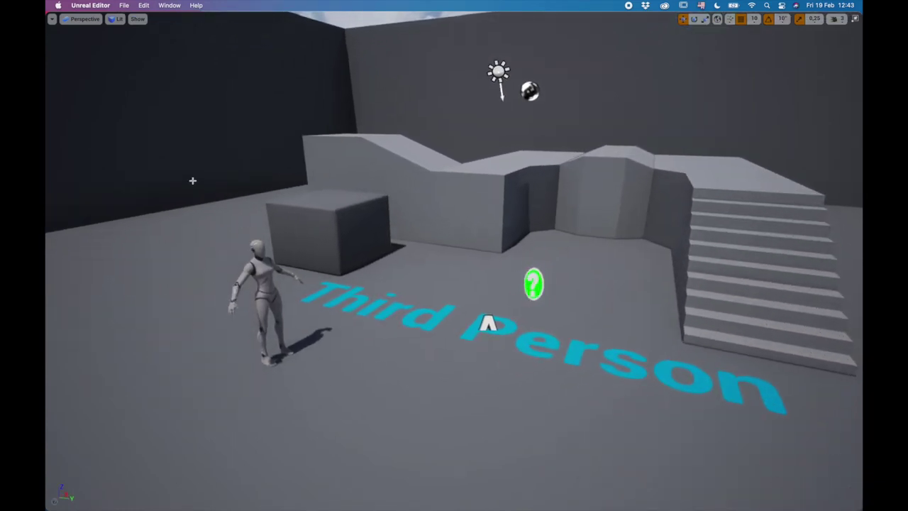
click(52, 19)
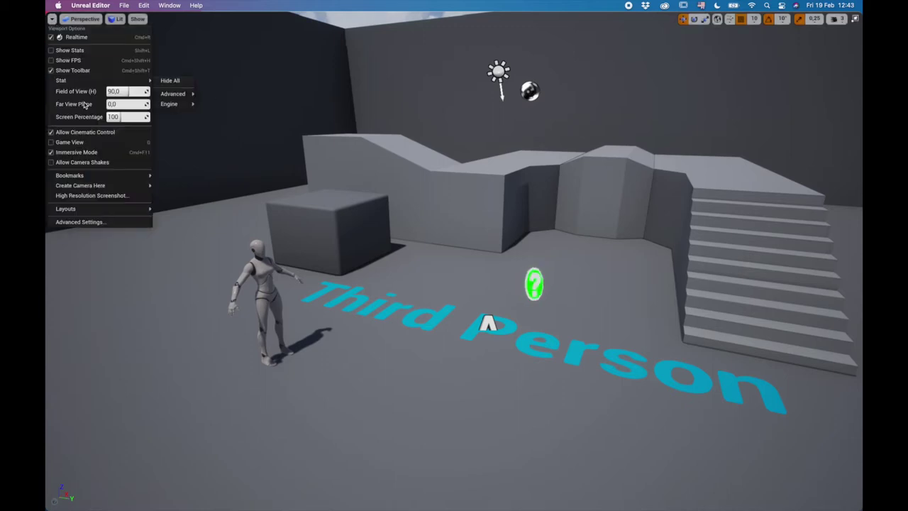
click(92, 152)
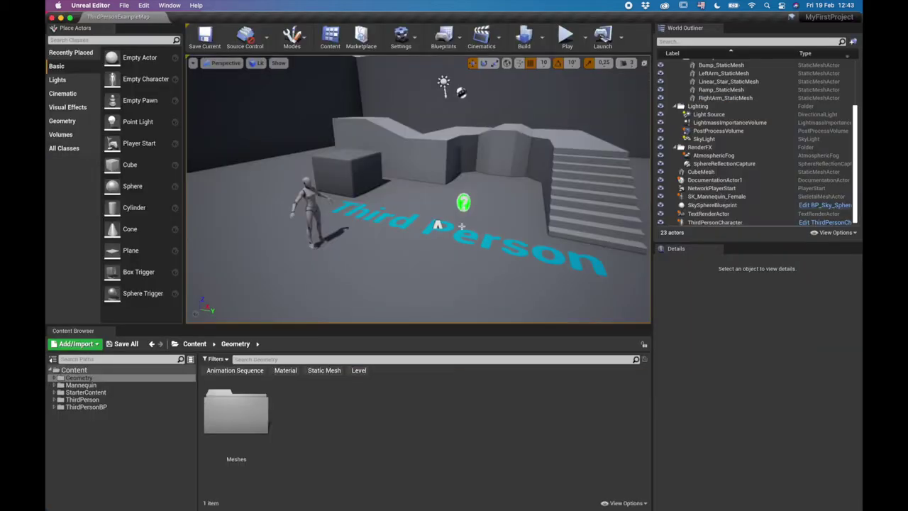
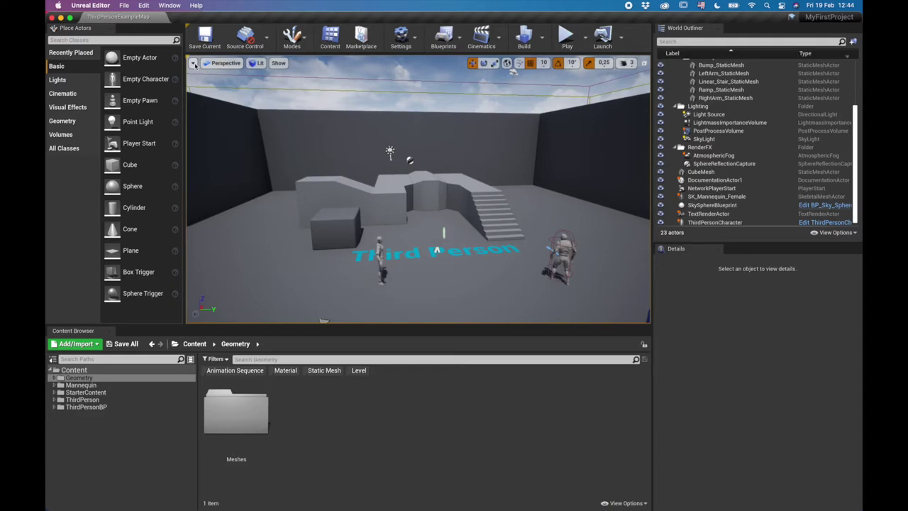
Jump to the view stored in Bookmark 2 and look around from there.
click(192, 63)
mouse_move(293, 220)
click(328, 229)
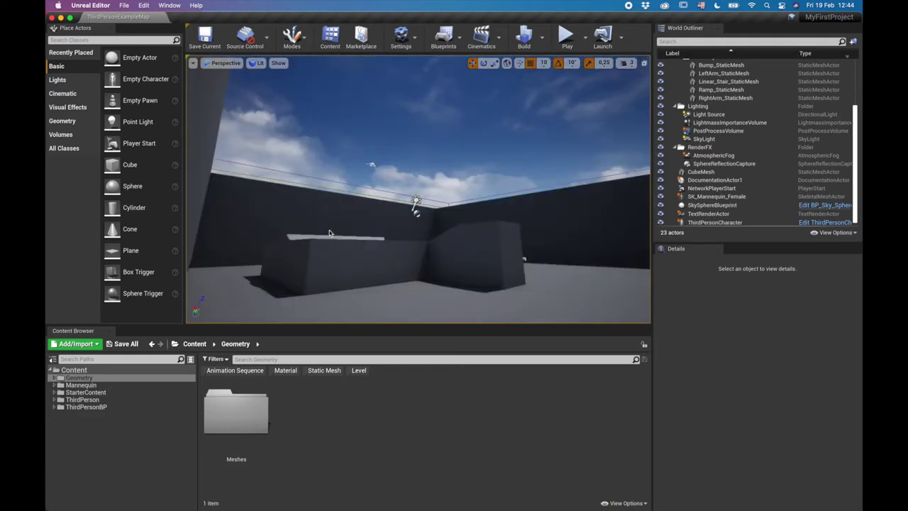
right_drag(459, 203, 435, 199)
Fly the view over the walkway down to the arena floor behind the mannequins, leaving nothing selected.
click(193, 64)
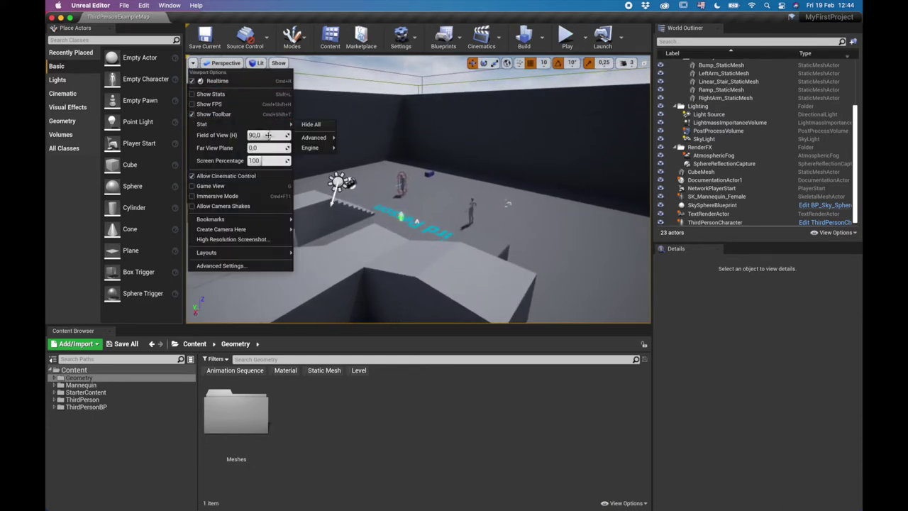
mouse_move(314, 137)
click(503, 139)
right_drag(502, 139, 330, 147)
key(w)
key(d)
key(w)
key(s)
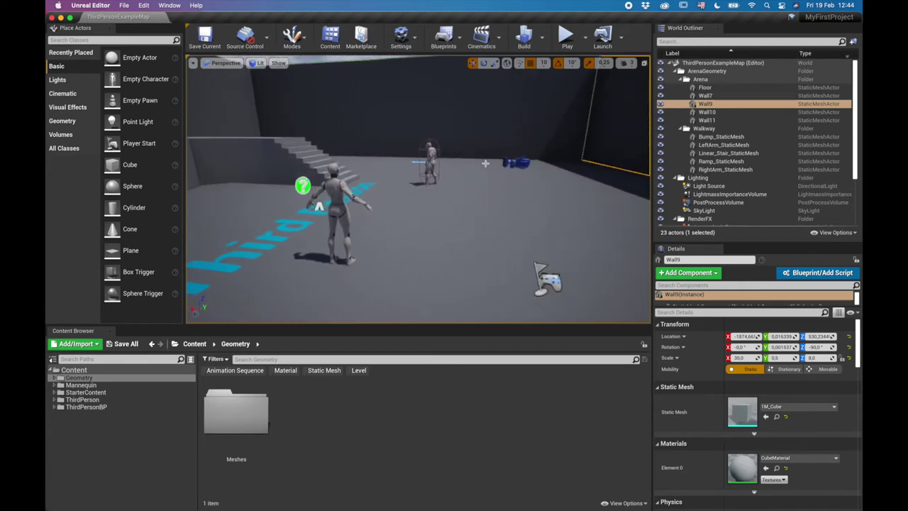
key(Escape)
Frame the female mannequin's head and torso in a low-angle close-up from the front.
right_drag(502, 167, 203, 88)
key(q)
key(w)
key(w)
key(e)
key(w)
key(s)
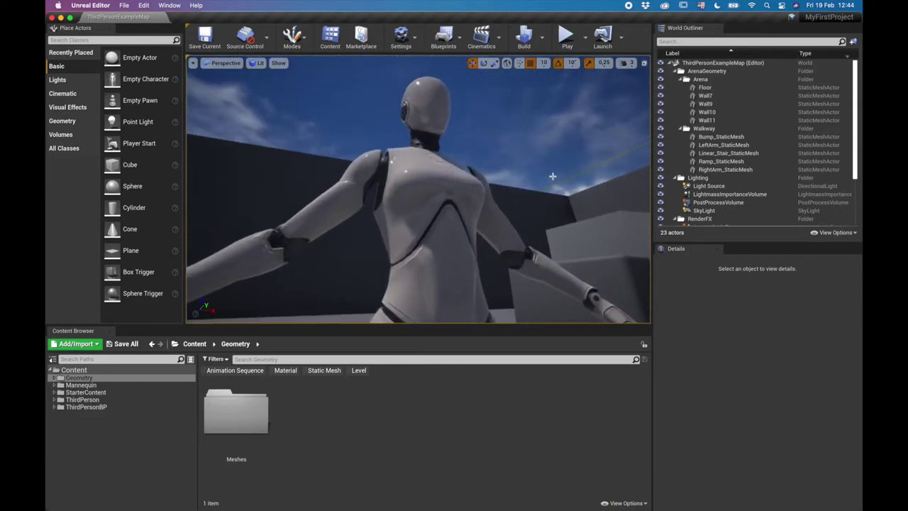
Store the close-up view of the mannequin as Bookmark 0.
click(192, 62)
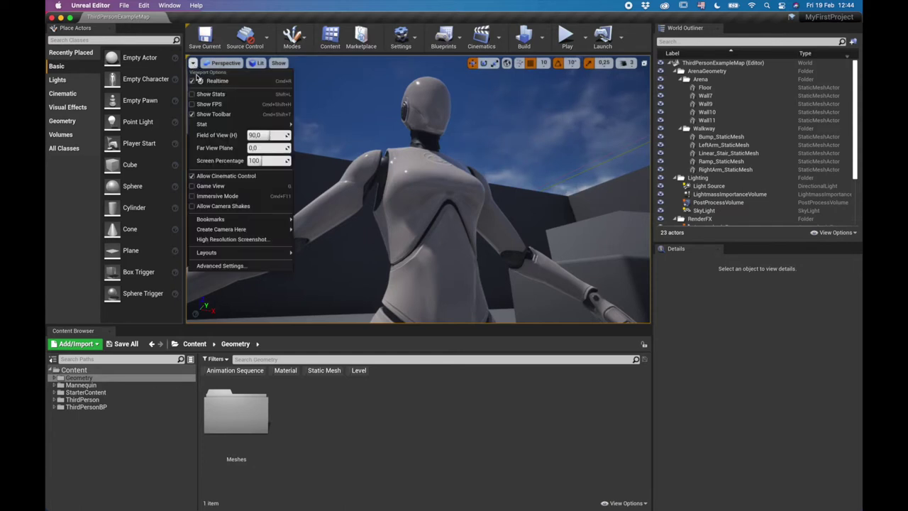
mouse_move(232, 222)
mouse_move(331, 244)
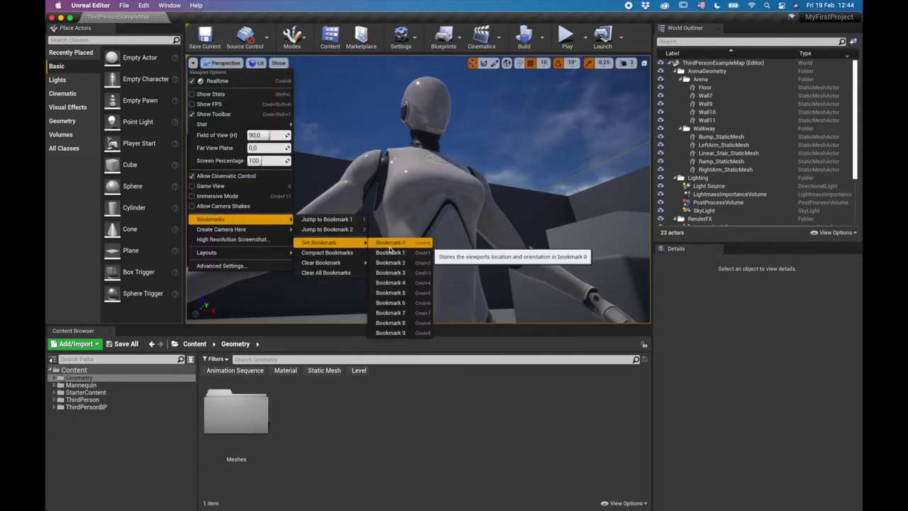
click(388, 248)
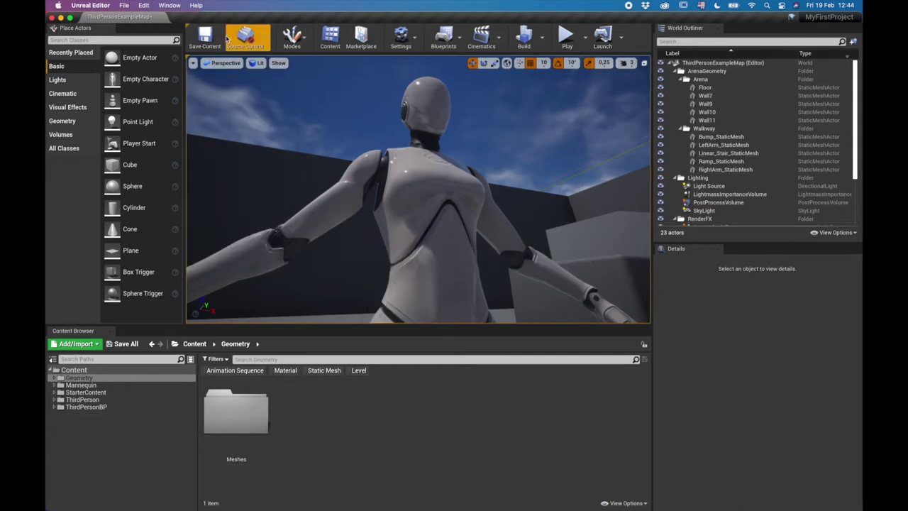
Turn the view away from the mannequin and return to the close-up stored in Bookmark 0.
right_drag(416, 147, 497, 220)
click(192, 62)
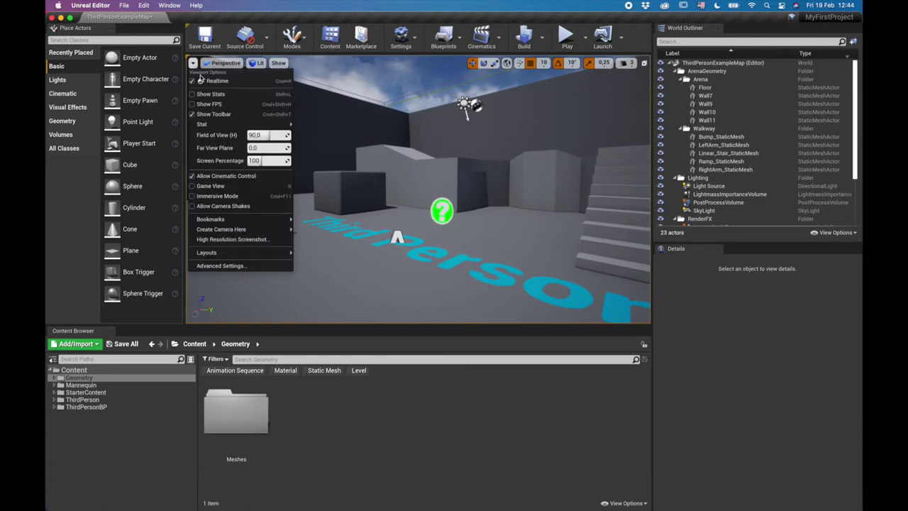
mouse_move(261, 225)
click(316, 221)
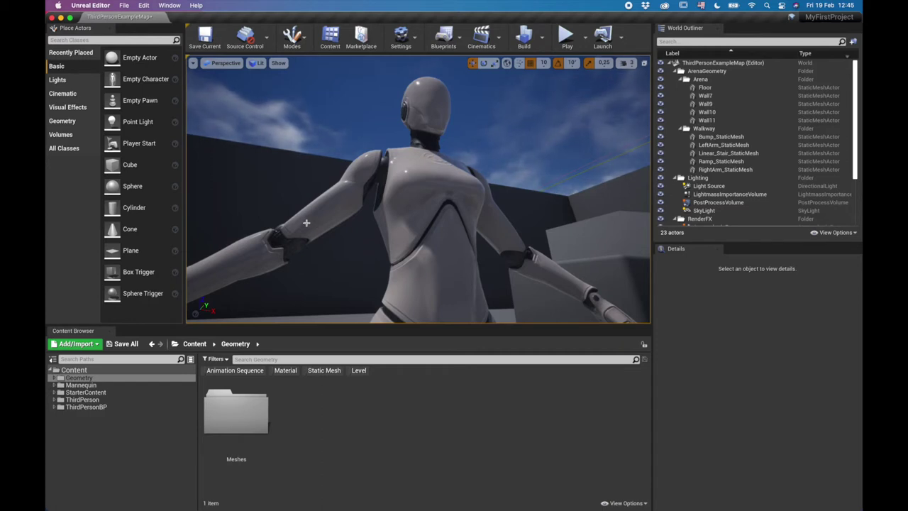
right_drag(310, 183, 224, 91)
click(193, 62)
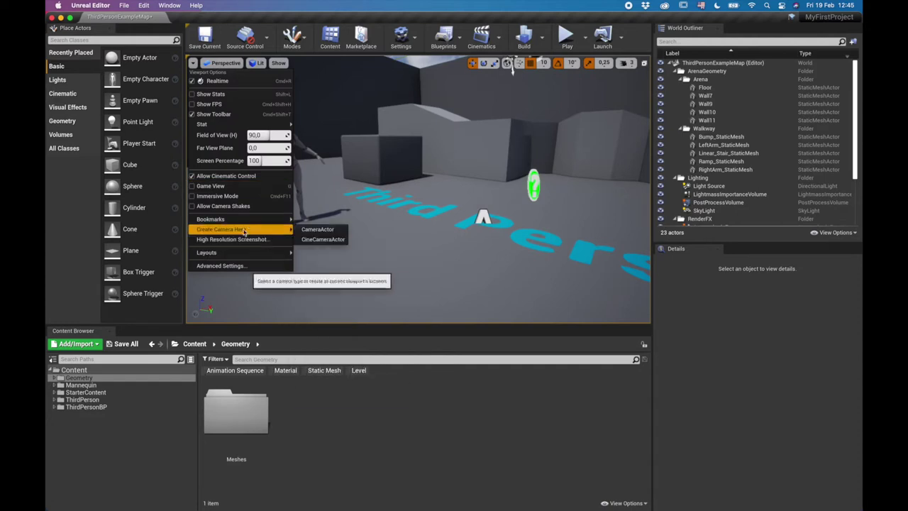
mouse_move(250, 224)
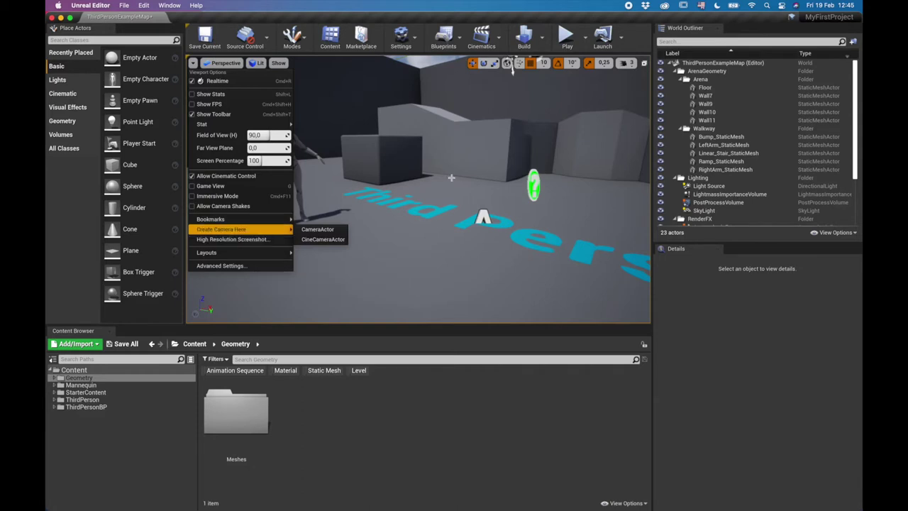
click(454, 176)
right_click(394, 168)
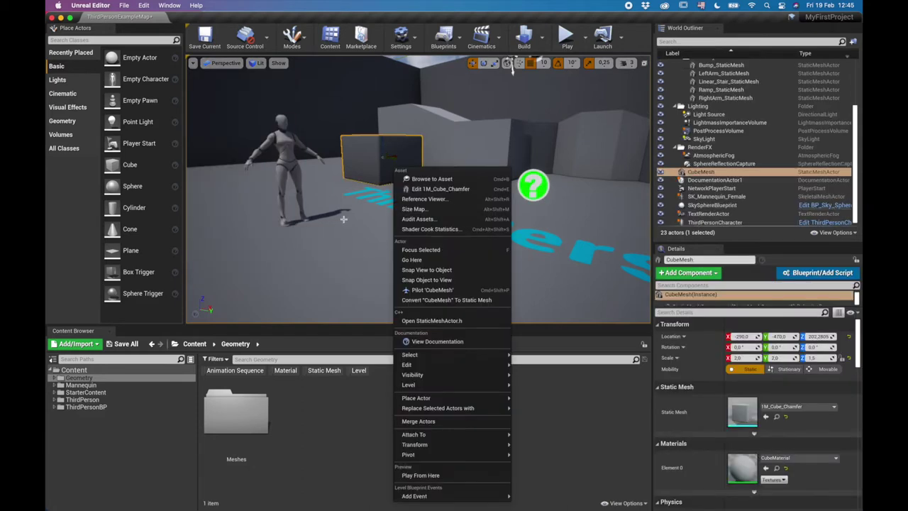
click(482, 215)
click(482, 215)
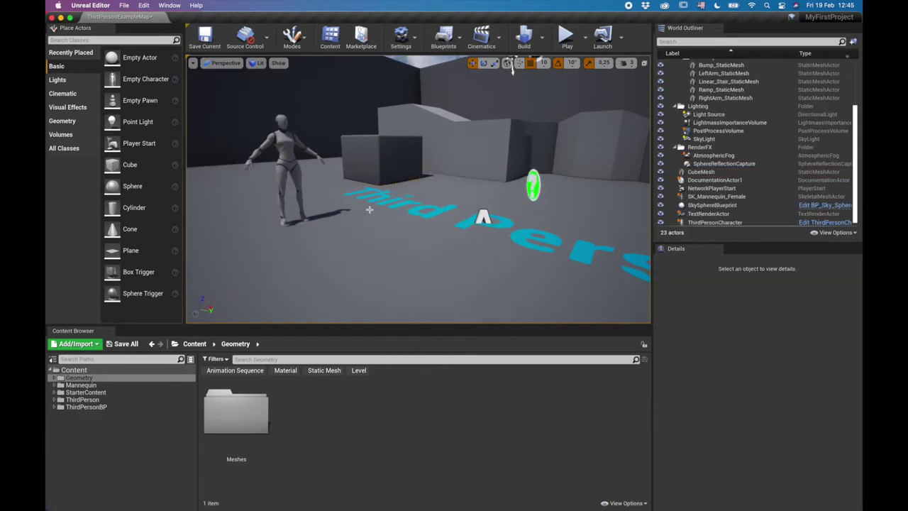
Return to the mannequin close-up in Bookmark 0 and create a CineCameraActor at that viewpoint.
click(193, 63)
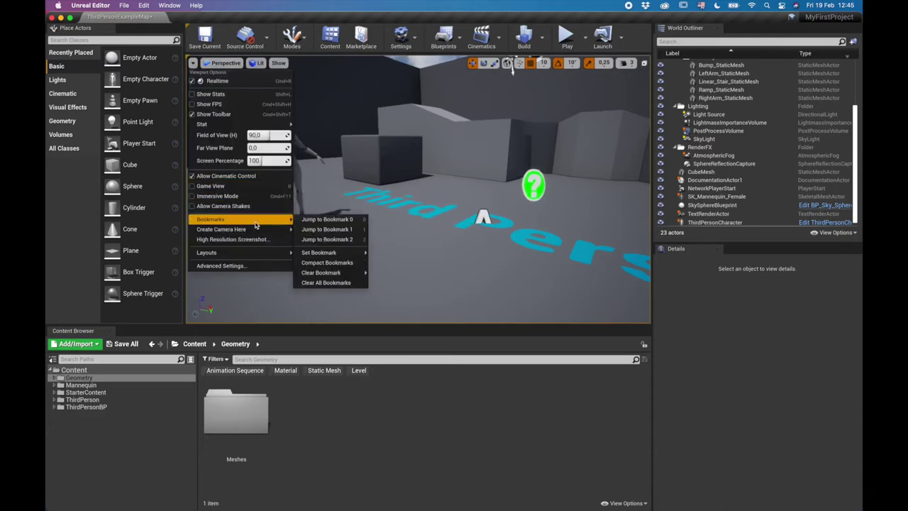
click(324, 230)
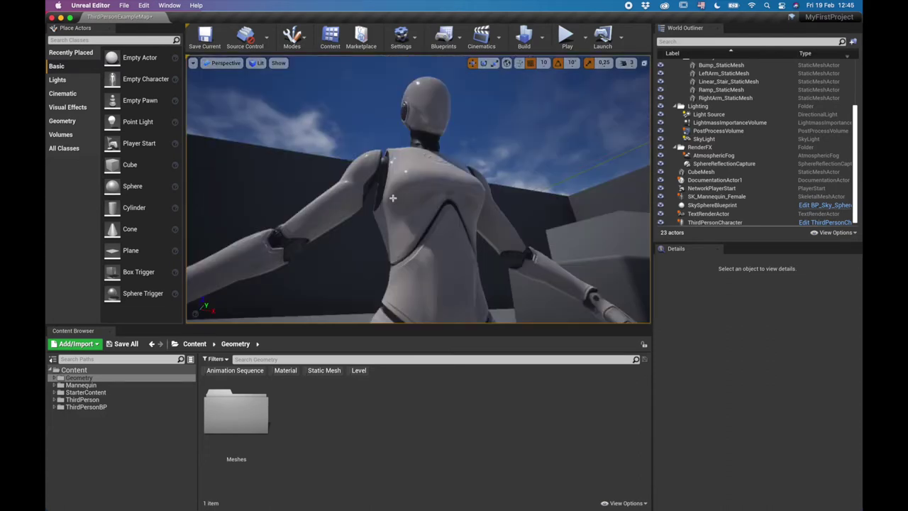
click(193, 63)
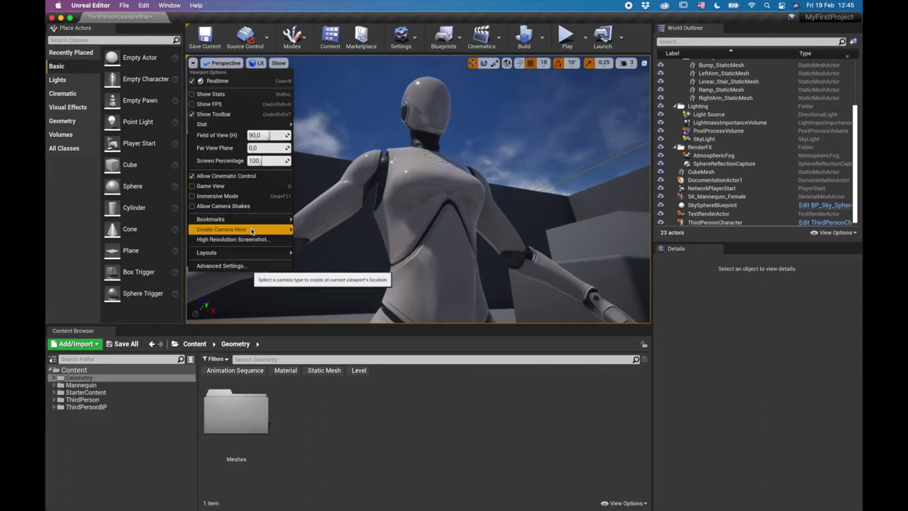
mouse_move(276, 230)
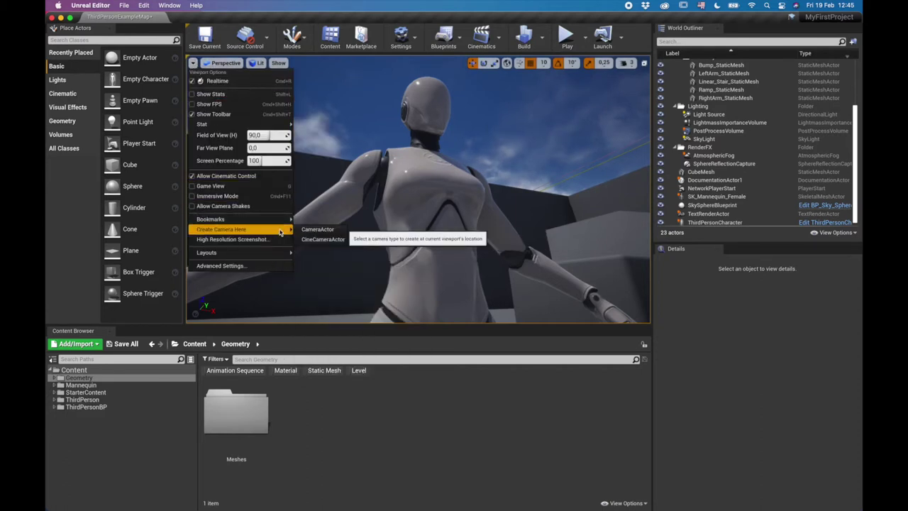
click(341, 241)
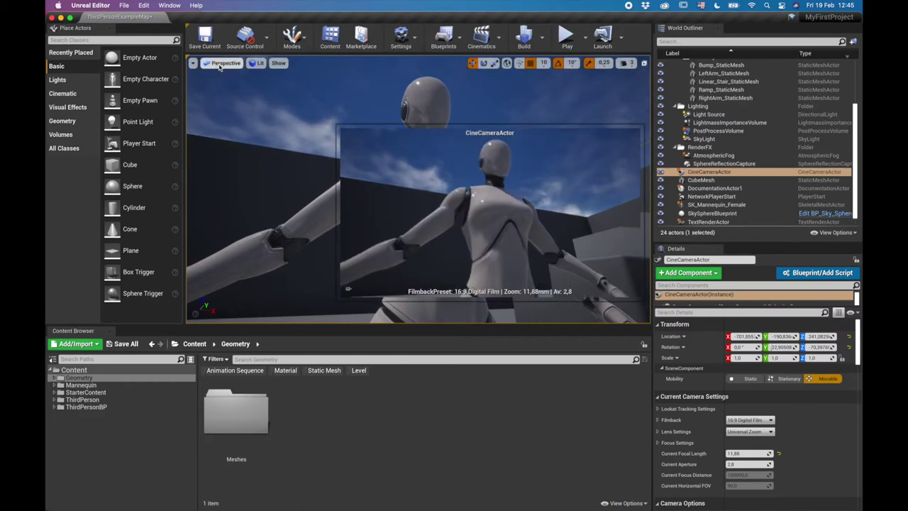
Look through and pilot the placed CineCameraActor, and review its current camera settings in the details.
click(193, 64)
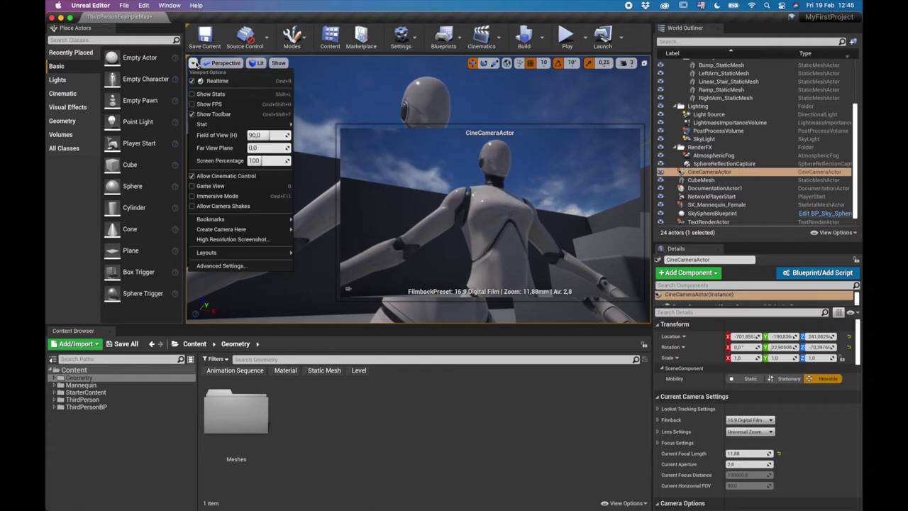
click(226, 63)
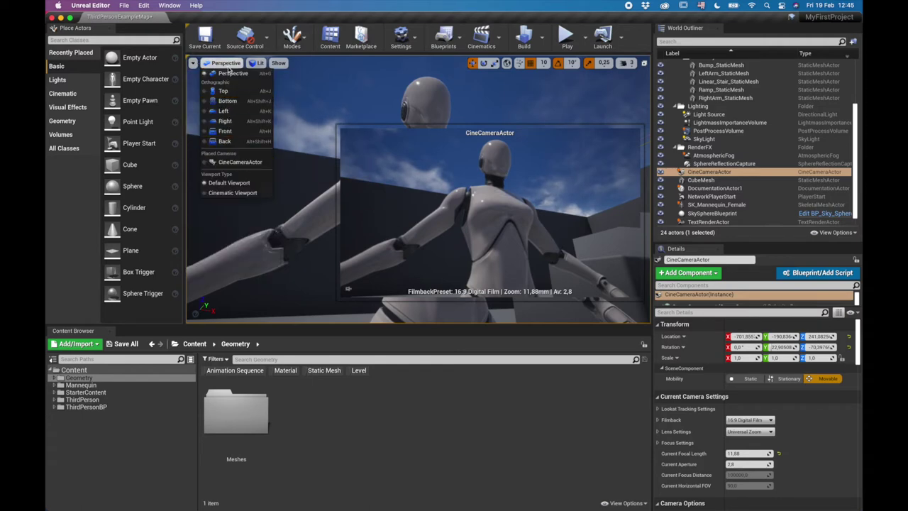
click(230, 163)
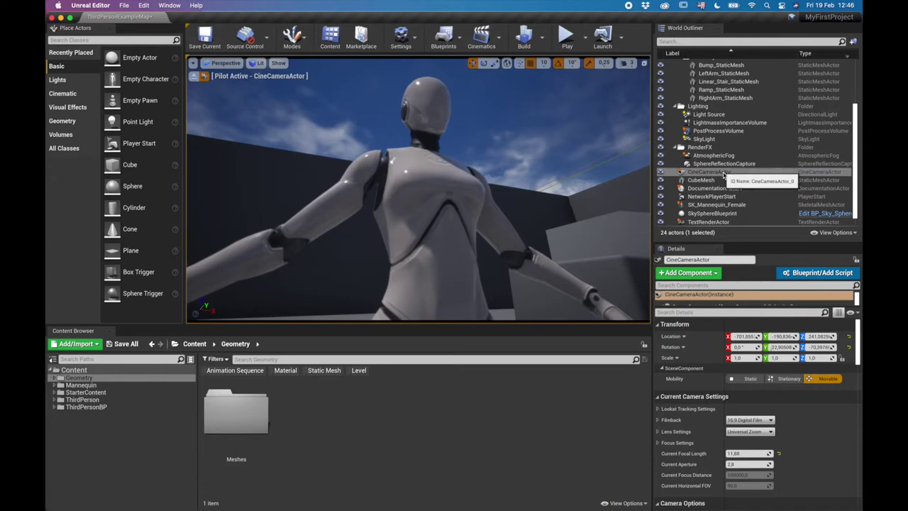
click(723, 174)
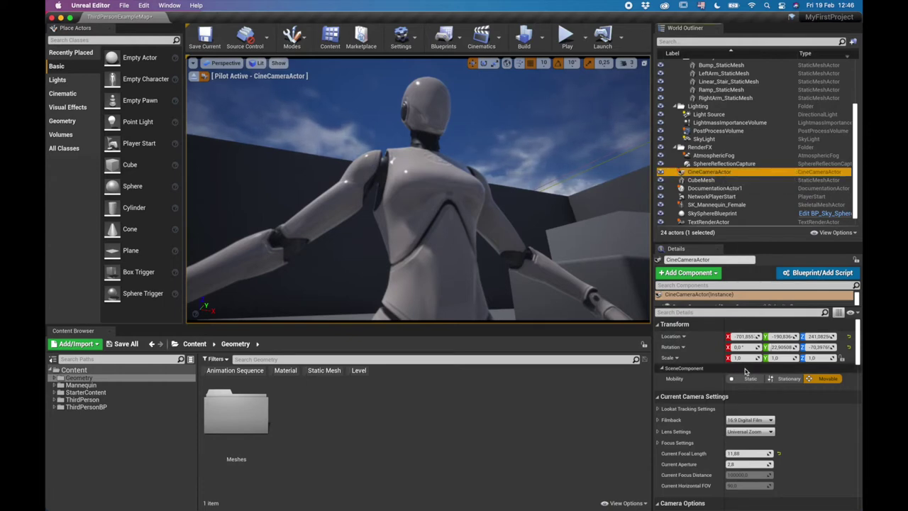
scroll(754, 357, down, 3)
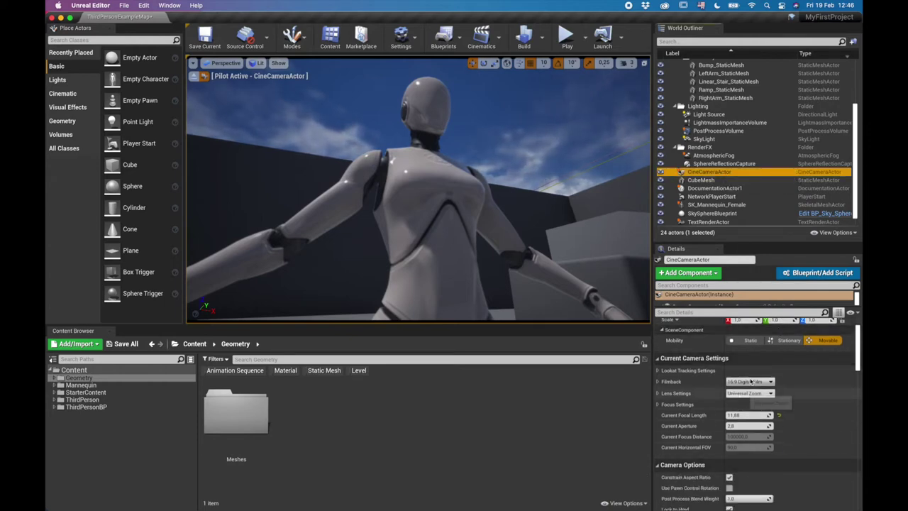
scroll(787, 410, up, 3)
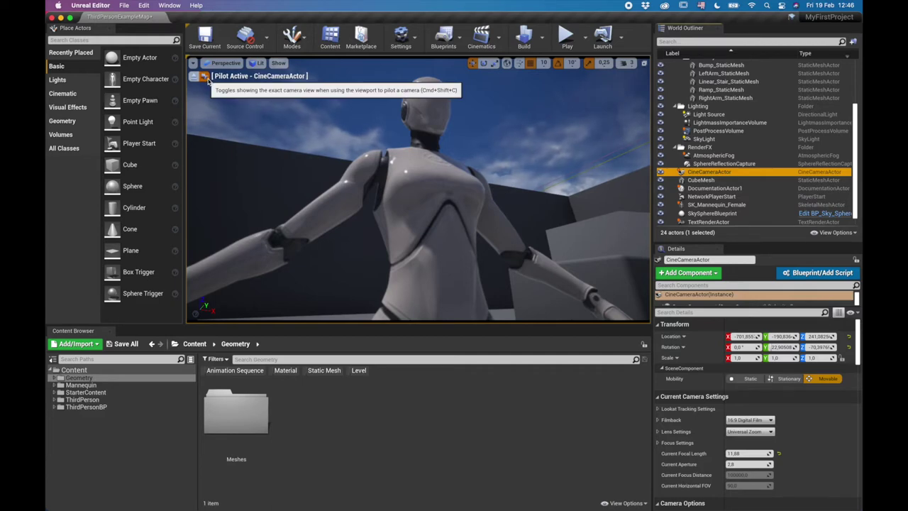
Move the piloted camera back to frame the mannequin from head to shins, and stop piloting it.
right_drag(443, 215, 247, 87)
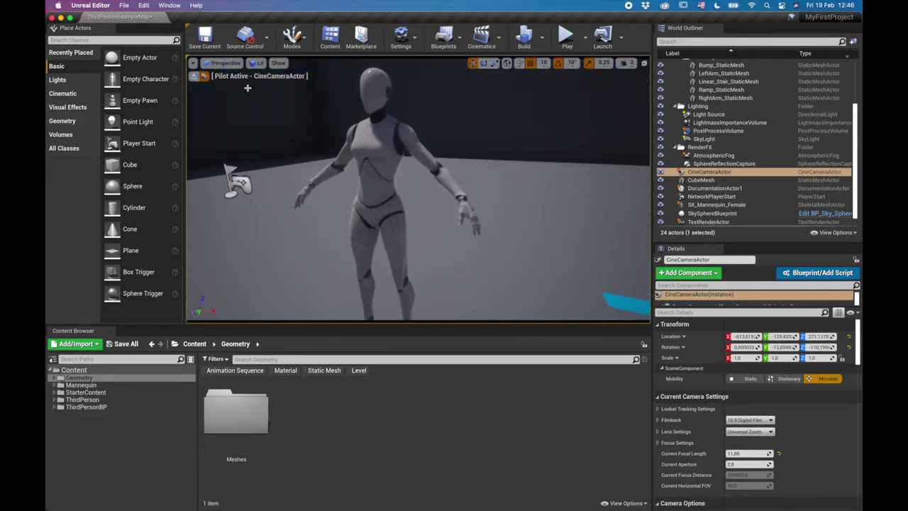
click(194, 76)
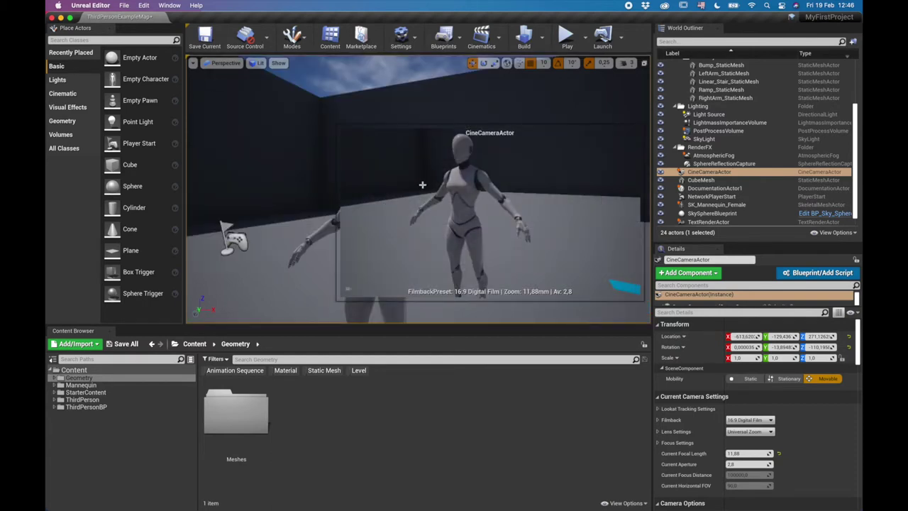
Fly the free view around the mannequin to inspect the CineCameraActor's placement in the arena from above.
right_drag(334, 195, 426, 164)
right_drag(348, 159, 340, 165)
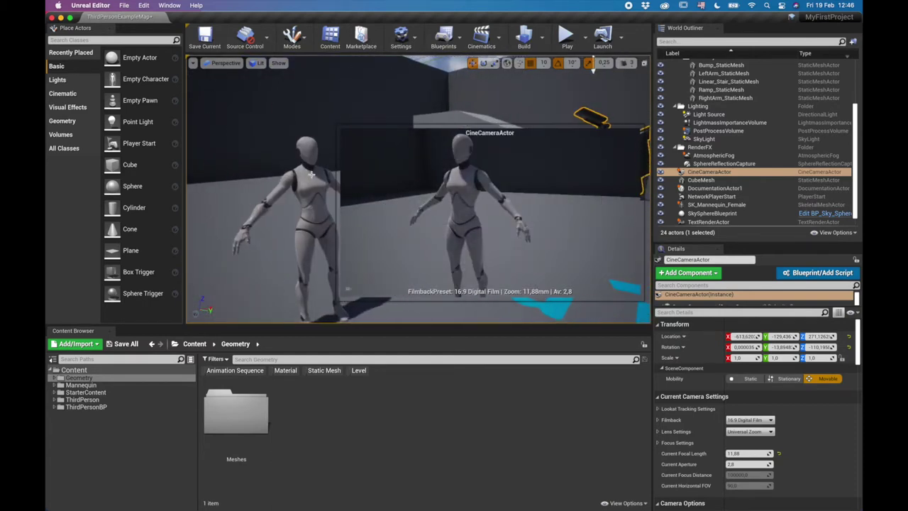
click(311, 175)
right_drag(398, 151, 468, 167)
right_drag(386, 59, 387, 135)
right_drag(450, 172, 416, 196)
click(429, 176)
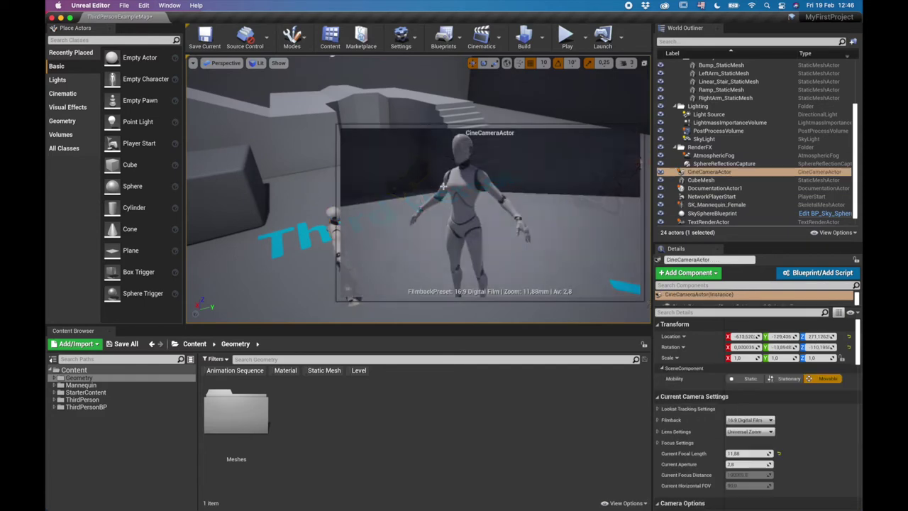
right_drag(330, 213, 383, 213)
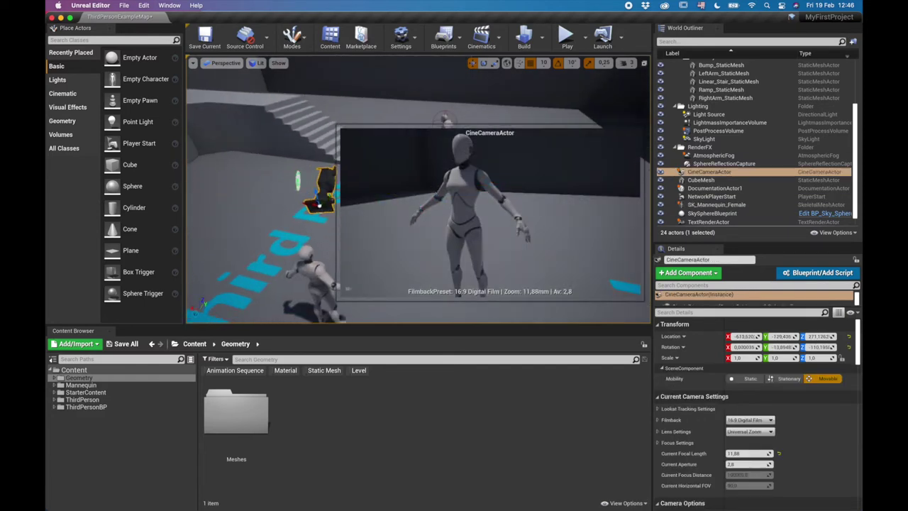
right_drag(408, 183, 418, 183)
mouse_move(287, 205)
mouse_down()
mouse_move(235, 186)
mouse_move(320, 217)
mouse_move(283, 207)
mouse_move(290, 215)
mouse_up()
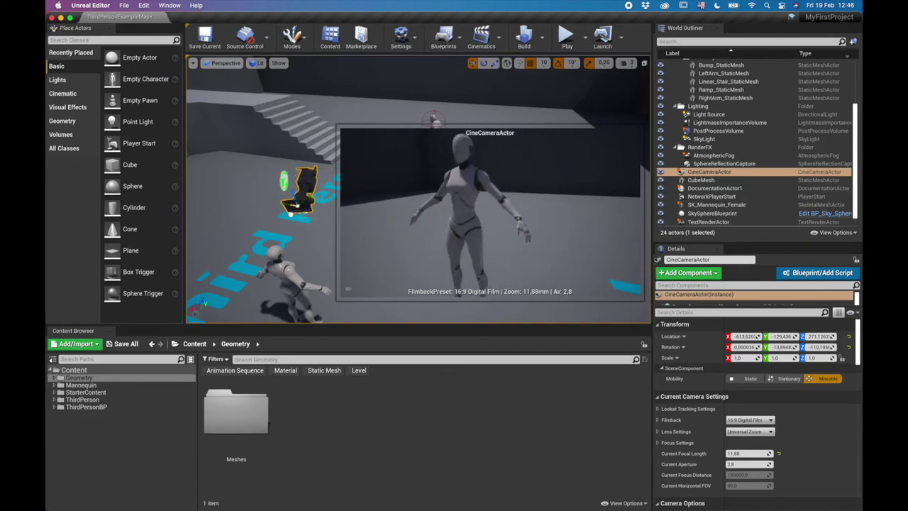
Pilot the CineCameraActor again and move it to frame the full mannequin in front of the cube and floor text.
click(221, 63)
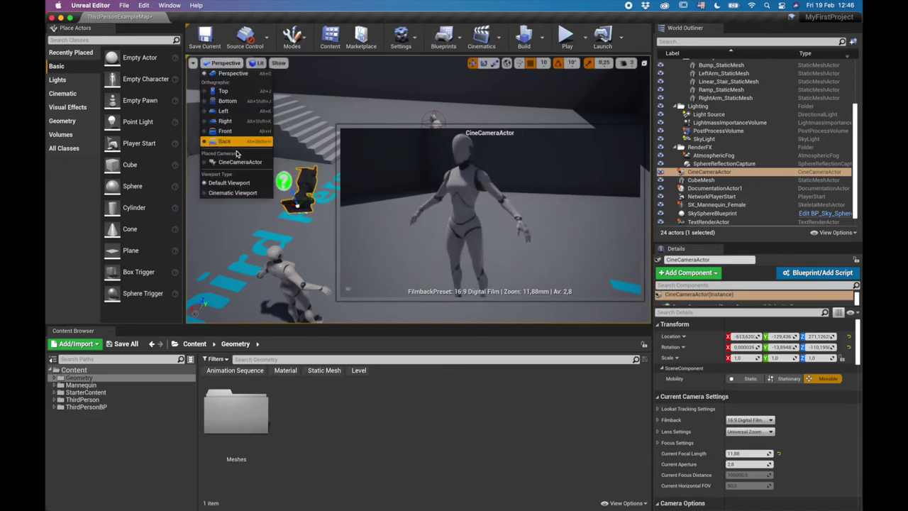
click(237, 163)
right_drag(414, 189, 225, 93)
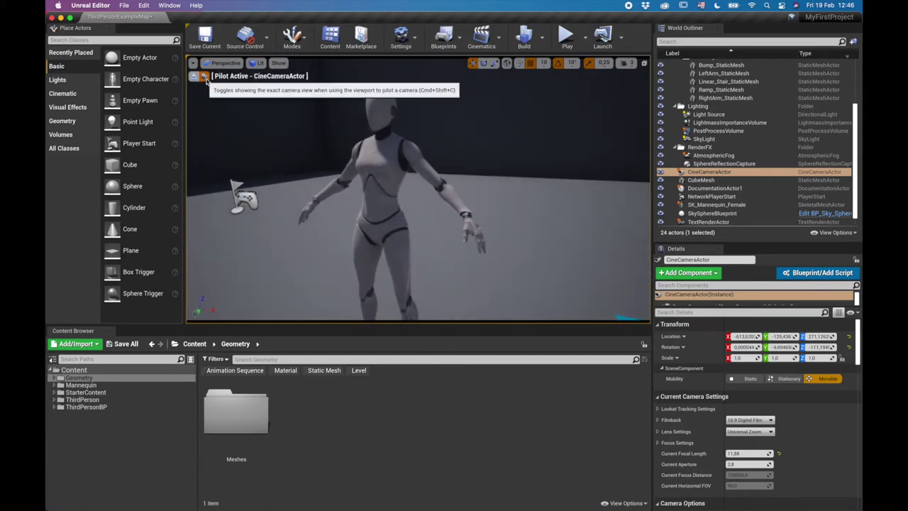
right_drag(370, 152, 326, 202)
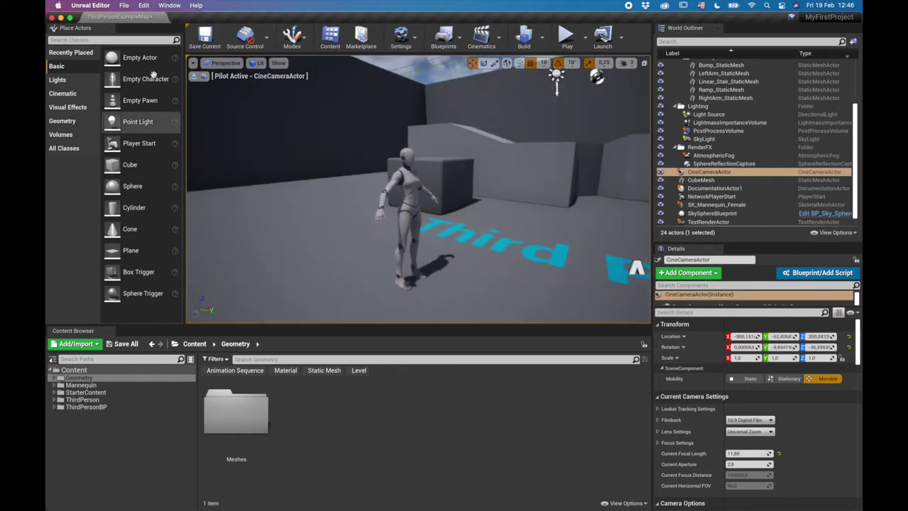
click(221, 62)
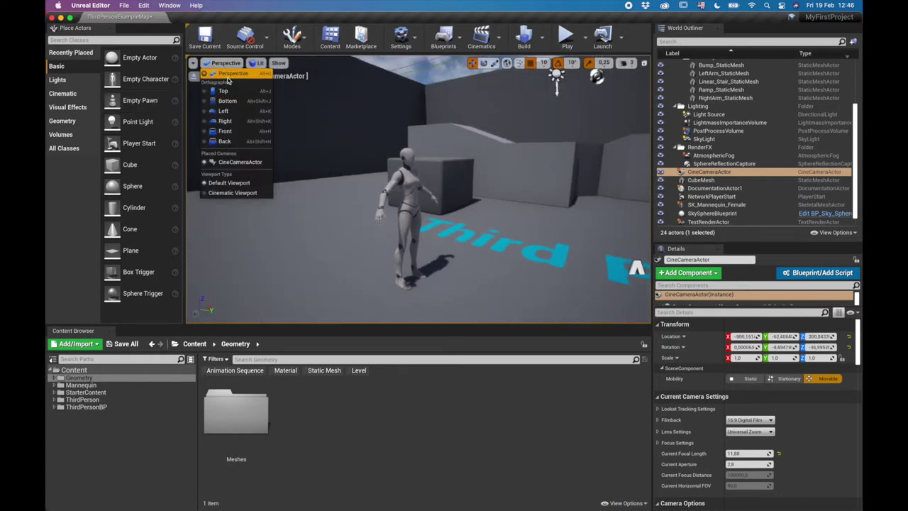
click(240, 163)
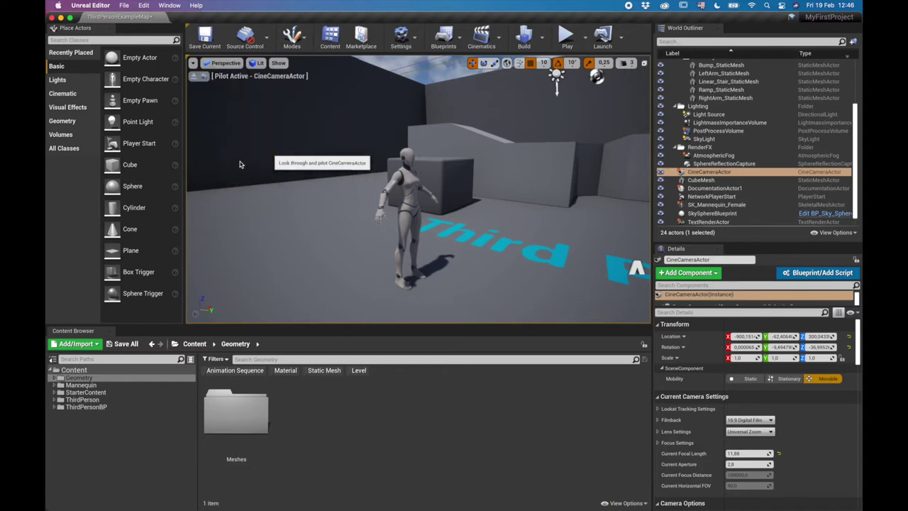
Stop piloting, turn the free view away, and look through the CineCameraActor again.
click(198, 76)
mouse_move(419, 189)
right_down()
mouse_move(269, 202)
mouse_move(419, 191)
right_up()
click(222, 62)
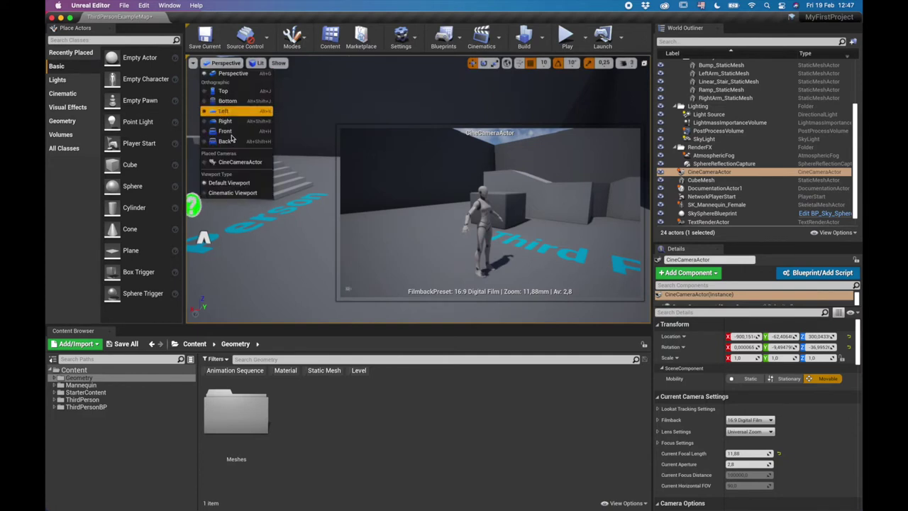
click(240, 162)
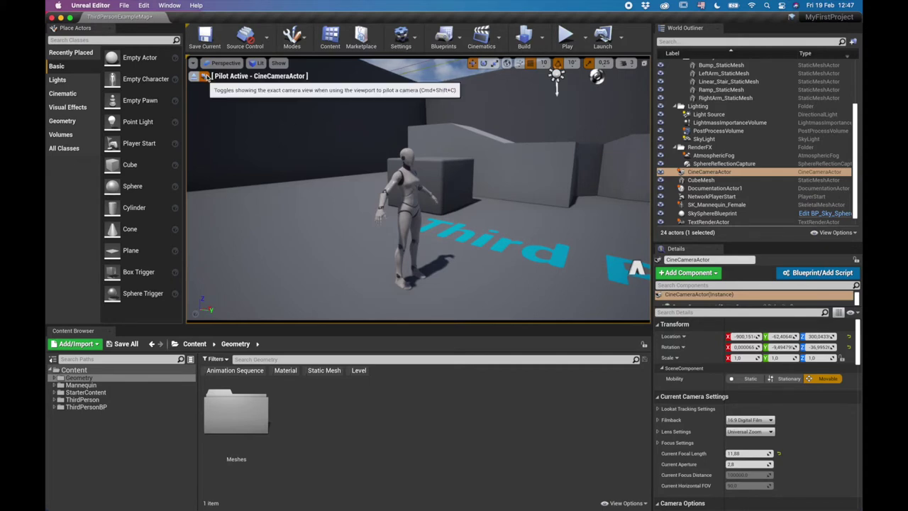
Reposition the piloted camera to frame the whole mannequin from the front against the arena's corner, and stop piloting it.
right_drag(554, 235, 319, 226)
key(d)
key(q)
key(d)
key(e)
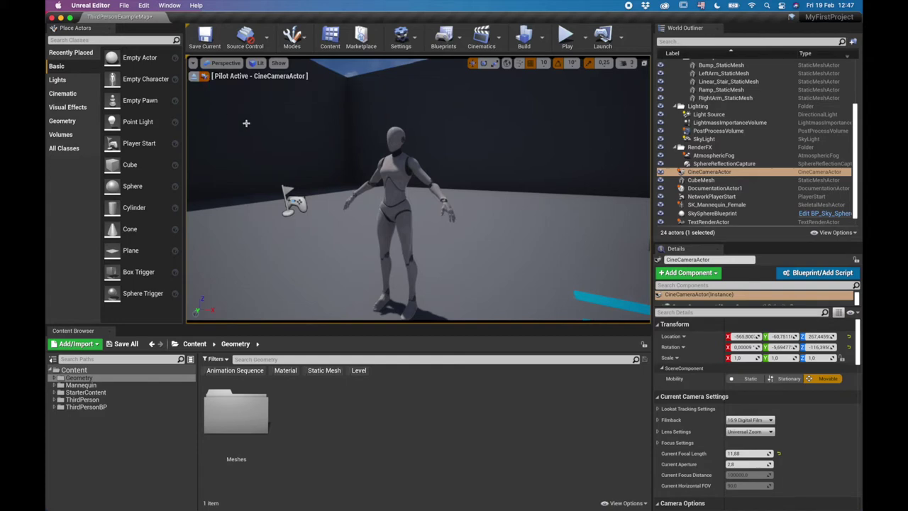
click(193, 78)
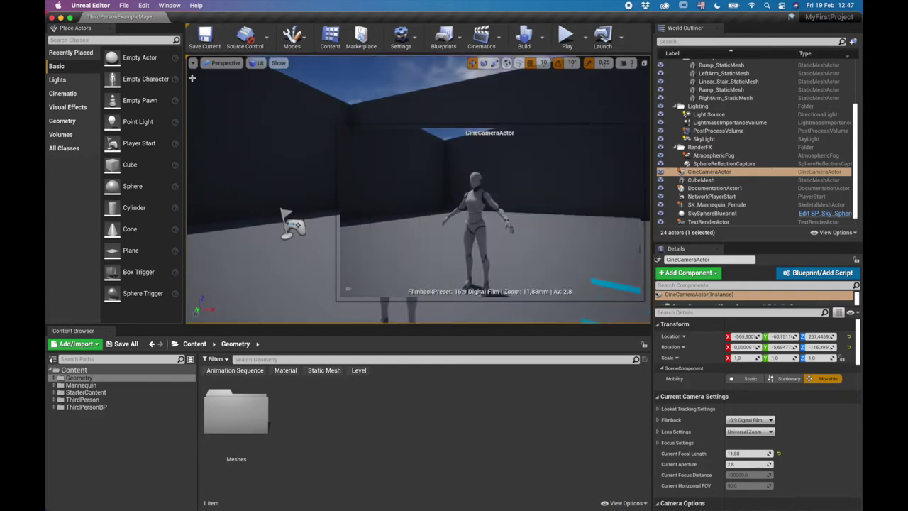
Pull the free view back to overlook the whole arena and leave nothing selected.
right_drag(284, 178, 426, 185)
right_drag(248, 210, 305, 185)
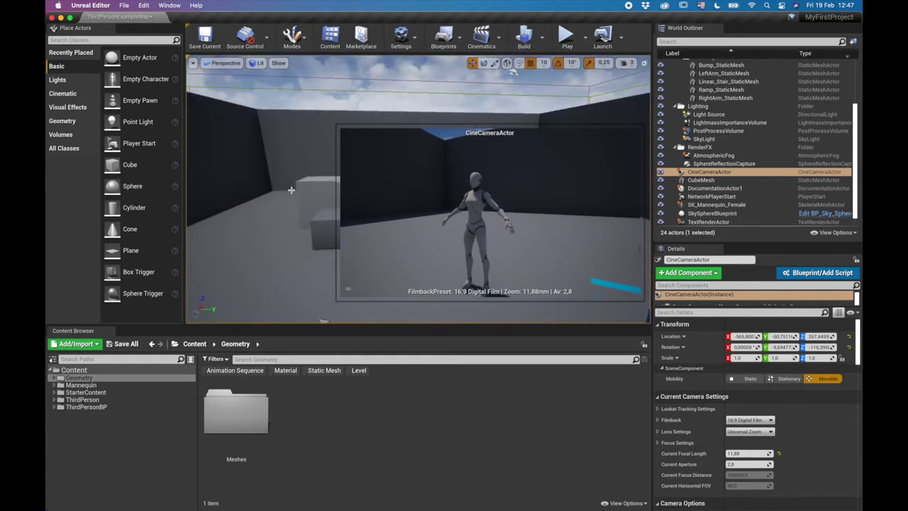
key(Escape)
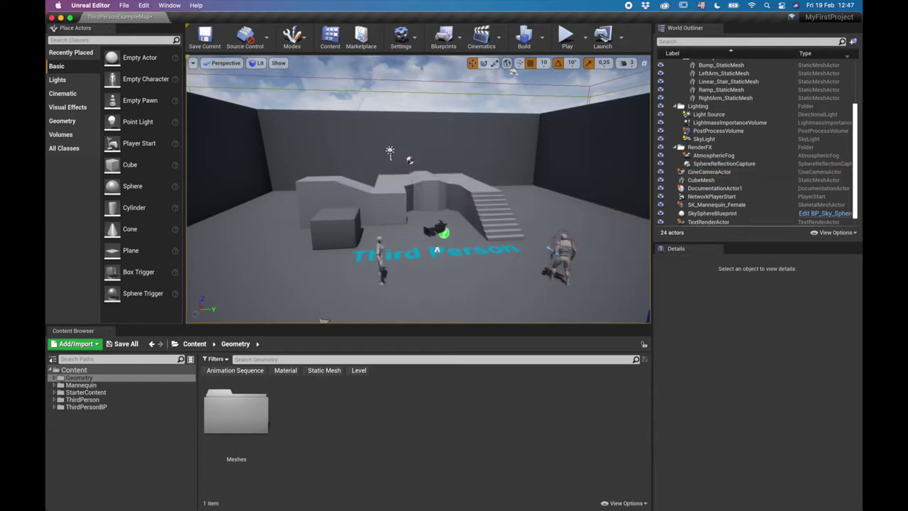
right_drag(395, 216, 401, 243)
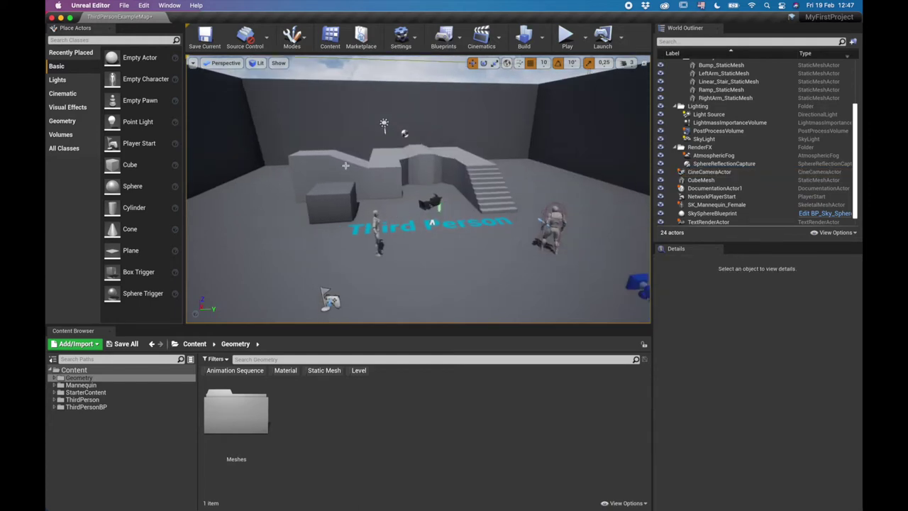
Review the viewport's bookmark options and jump between the saved camera bookmarks, ending on the mannequin close-up.
click(192, 63)
mouse_move(241, 219)
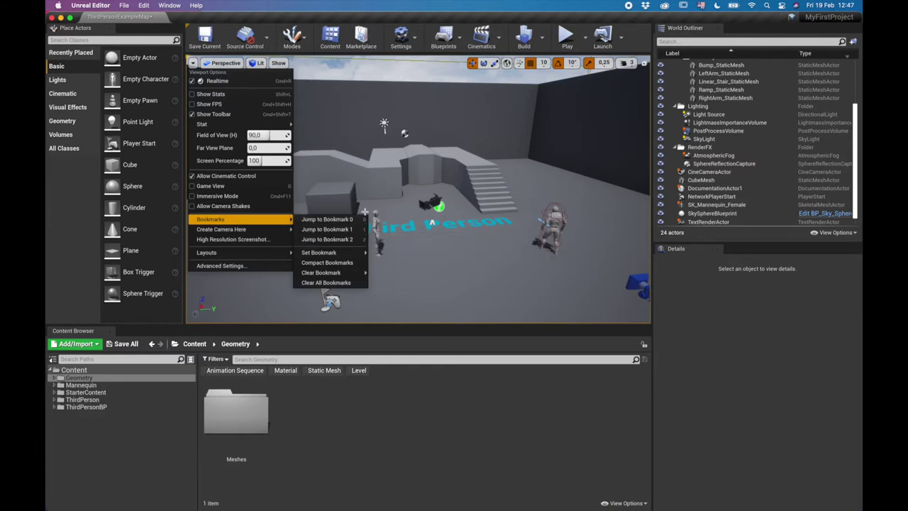
click(445, 173)
click(440, 174)
key(Escape)
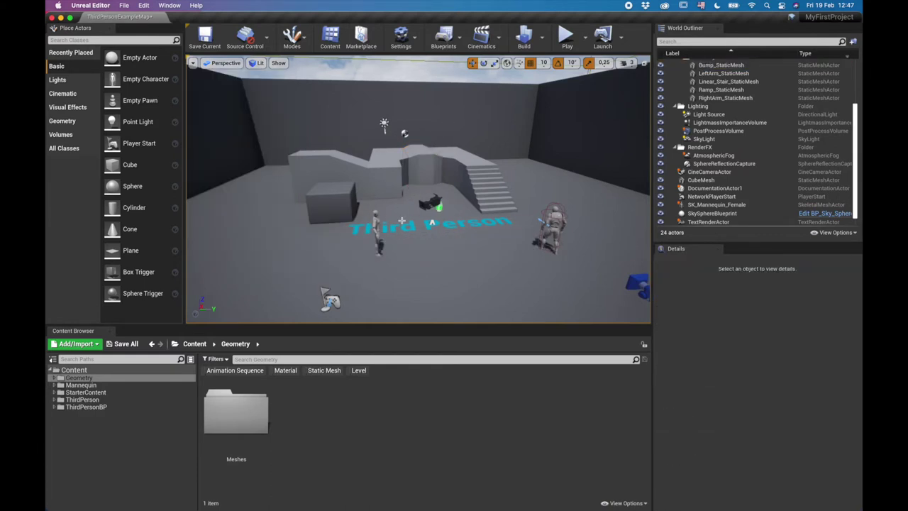
key(2)
key(2)
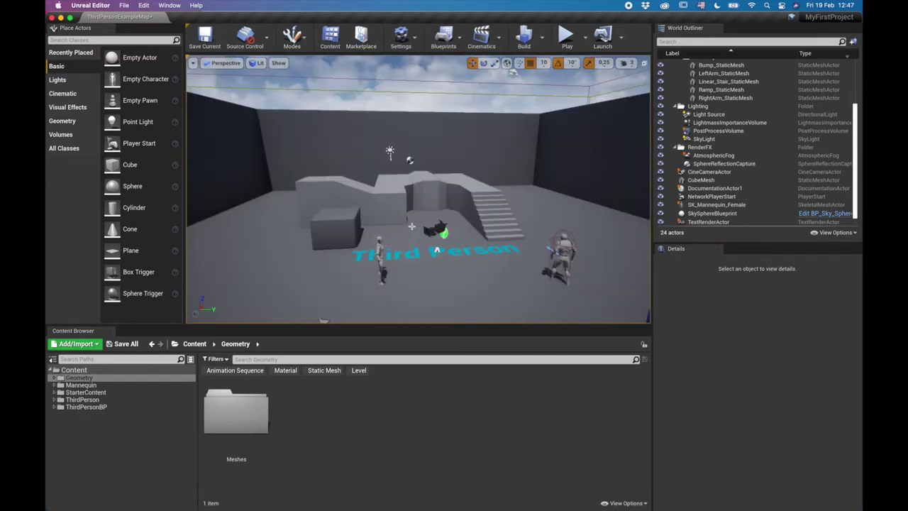
key(3)
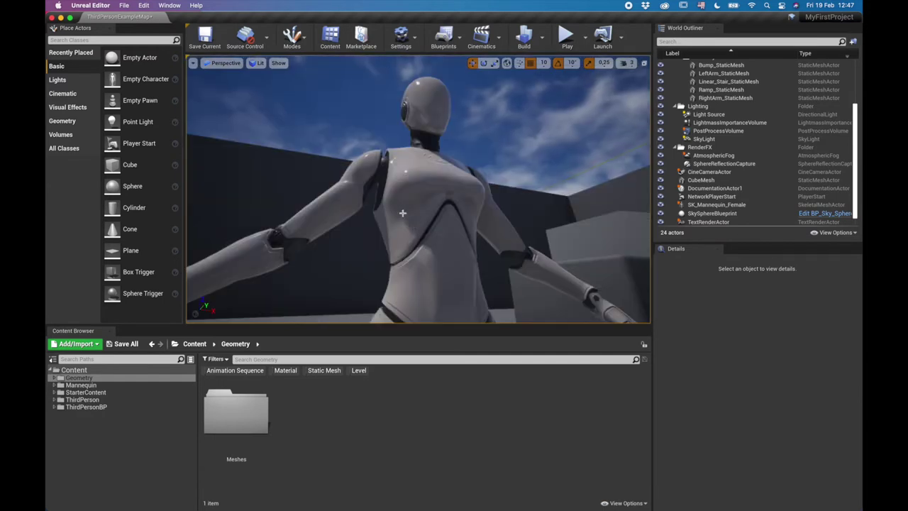
Pull back from the mannequin and review the viewport options for bookmarks, layouts and creating a CameraActor or CineCameraActor.
right_drag(373, 176, 399, 162)
key(s)
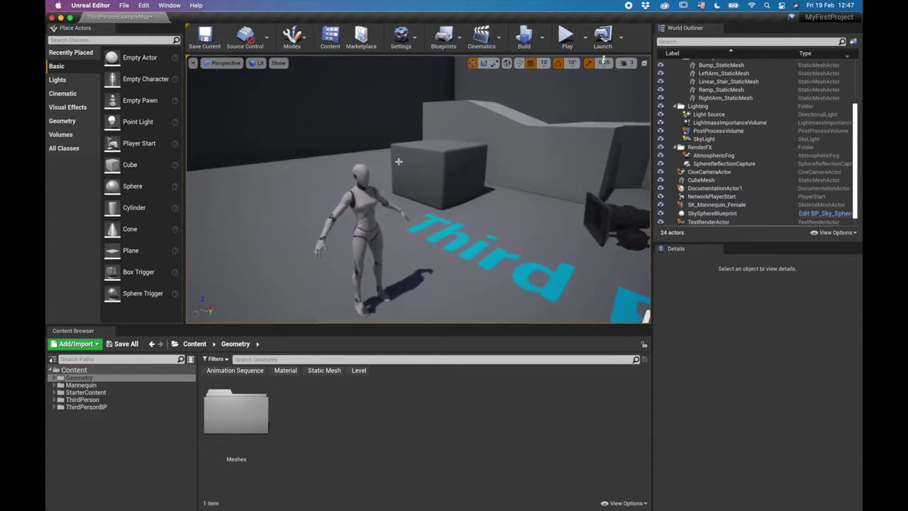
click(193, 64)
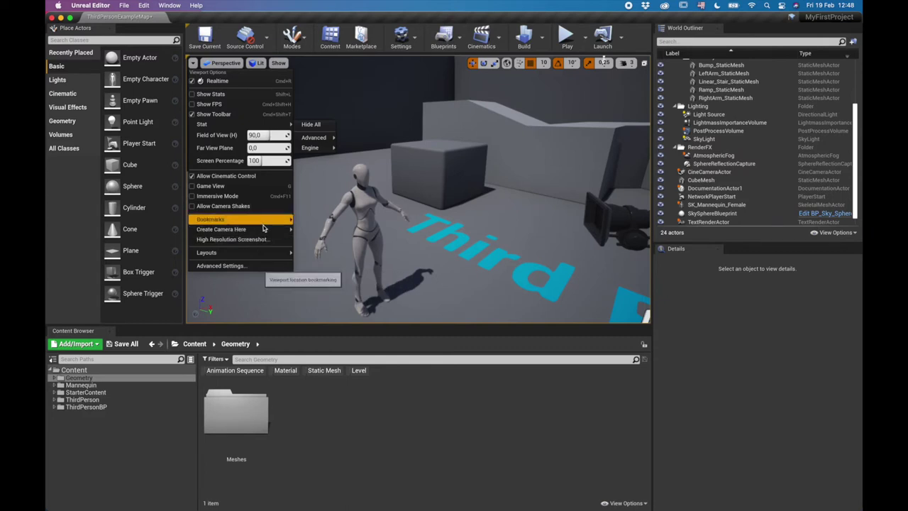
mouse_move(269, 221)
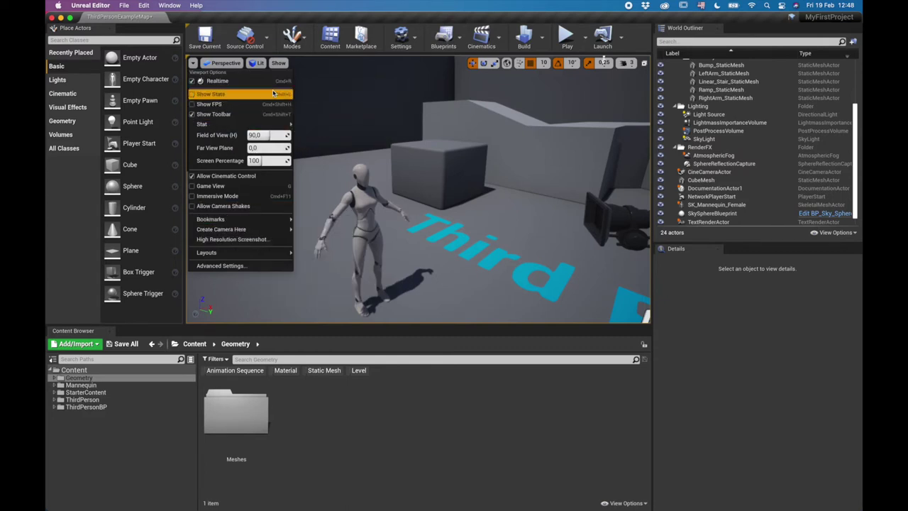
mouse_move(227, 253)
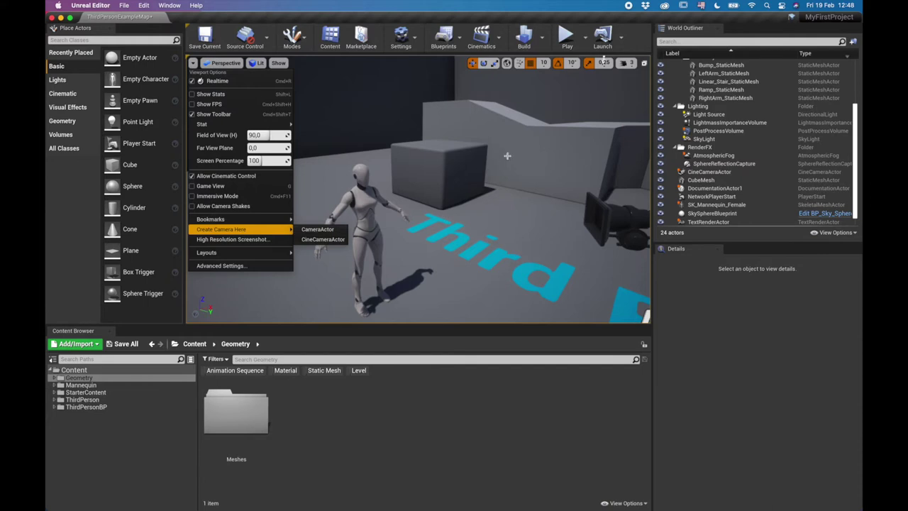
click(323, 239)
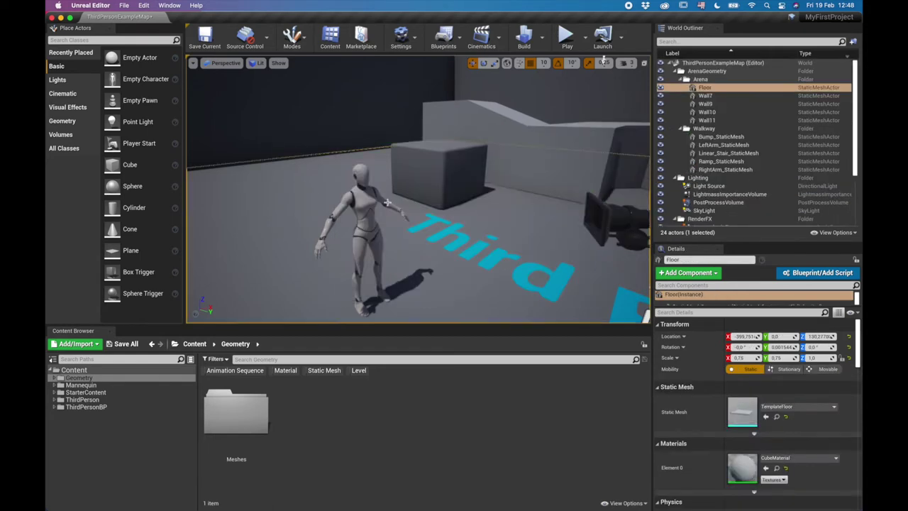
Clear the floor selection and delete the CineCameraActor from the level.
right_drag(388, 203, 390, 187)
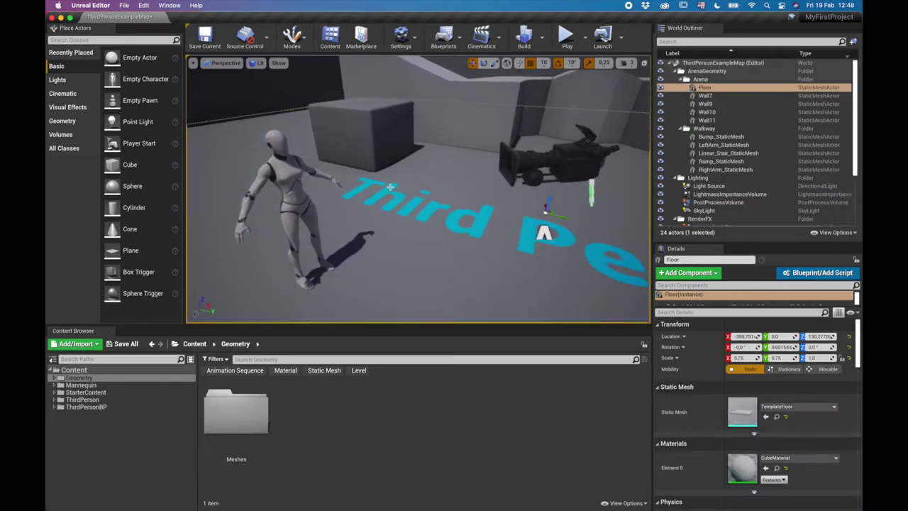
key(Escape)
click(595, 151)
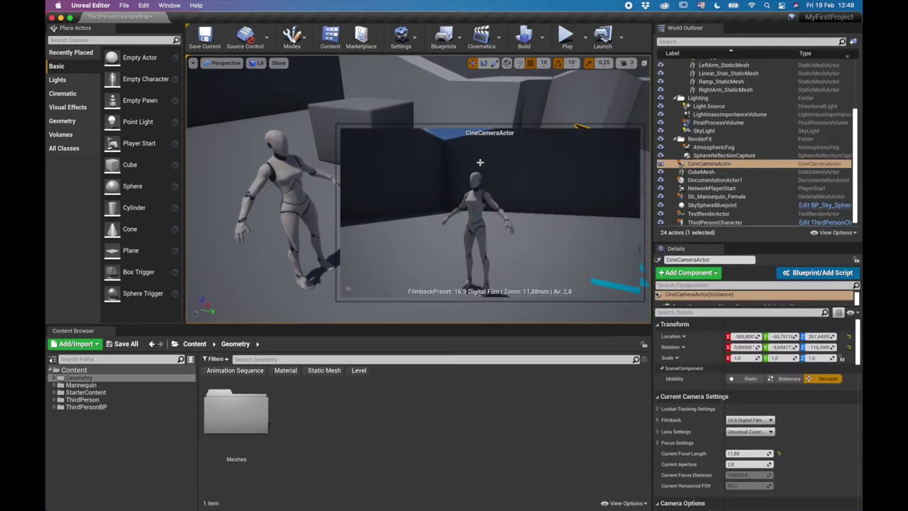
key(Delete)
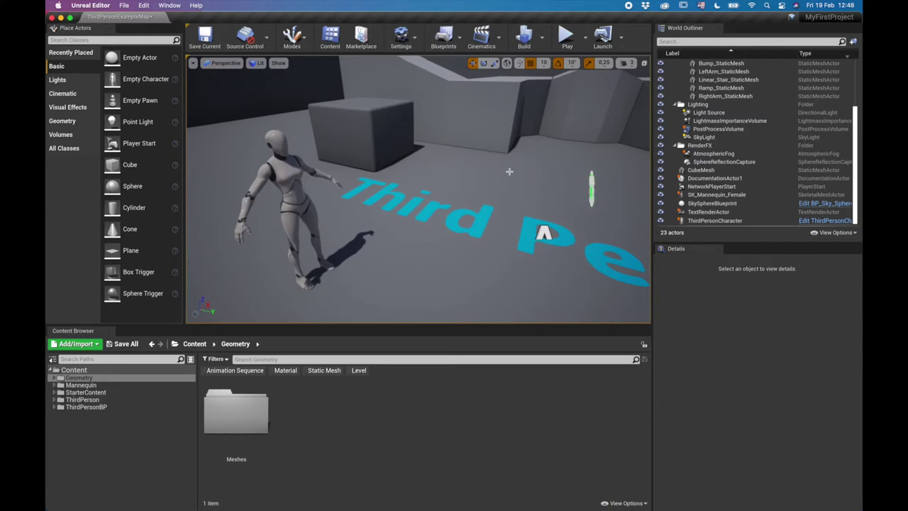
Switch the viewport to the Top orthographic view and measure a short distance across the arena floor.
right_drag(502, 185, 534, 206)
drag(468, 182, 327, 201)
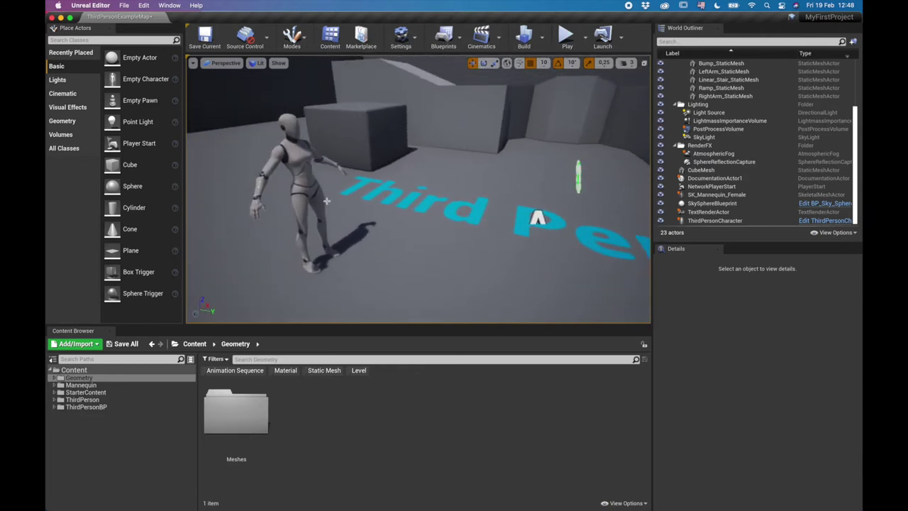
click(222, 63)
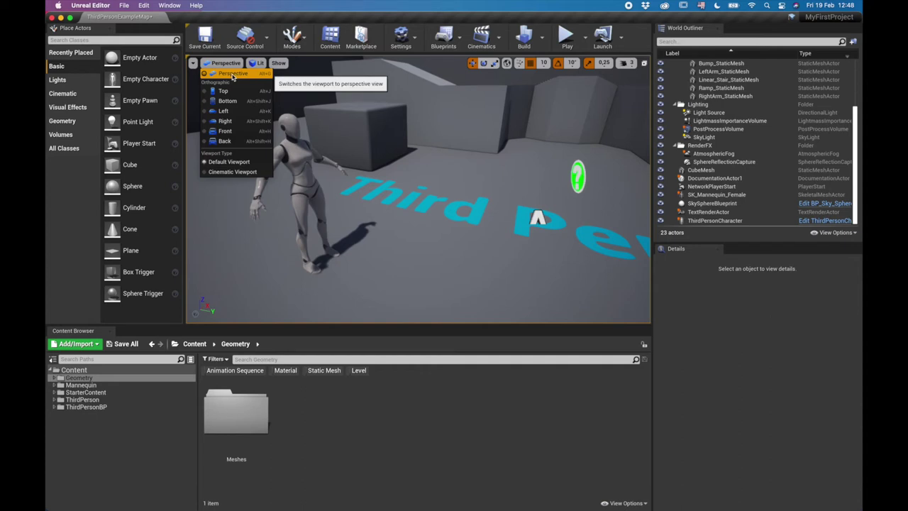
click(235, 91)
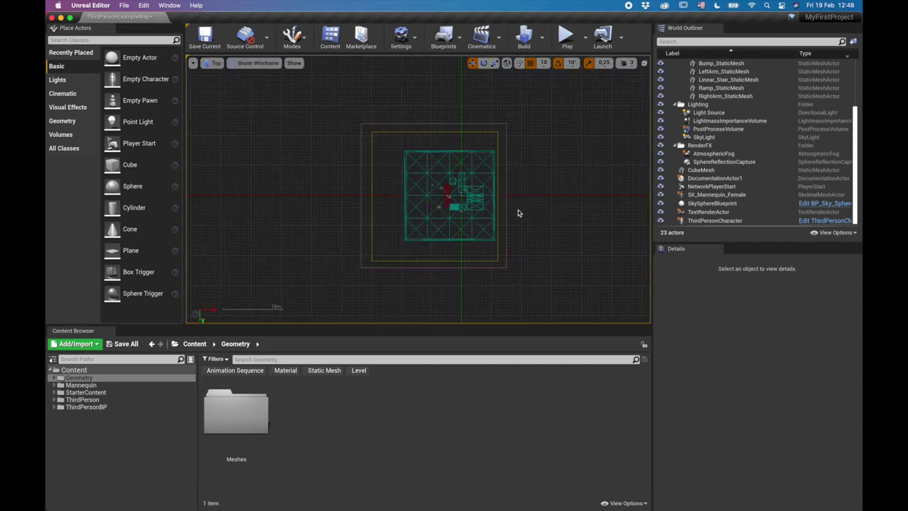
right_drag(479, 201, 426, 164)
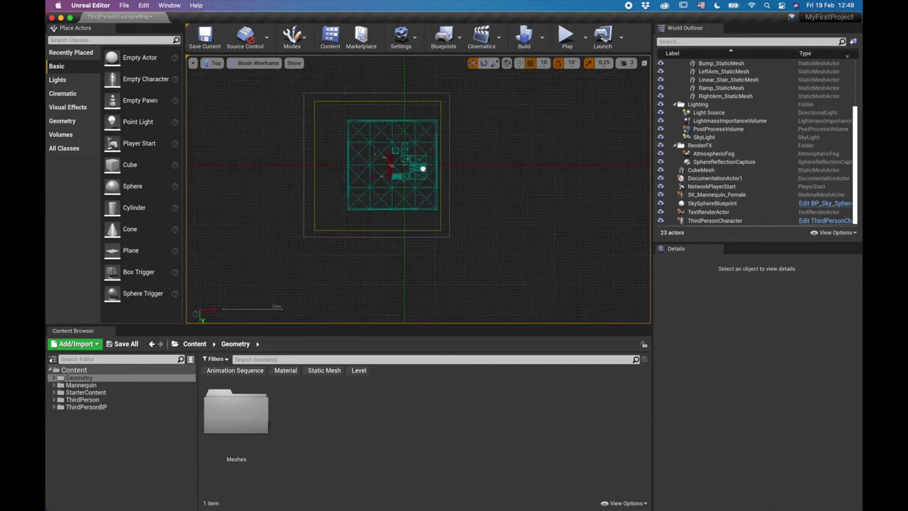
scroll(375, 205, up, 5)
scroll(375, 192, up, 3)
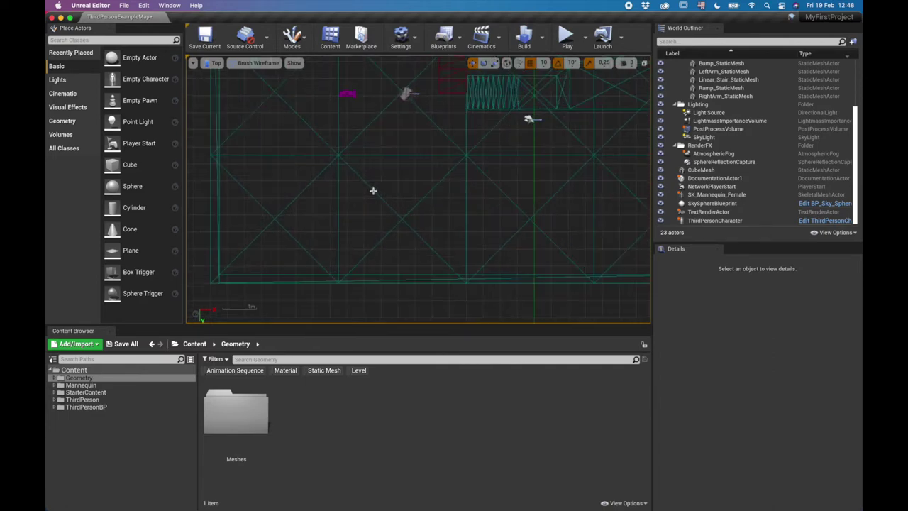
scroll(419, 151, up, 3)
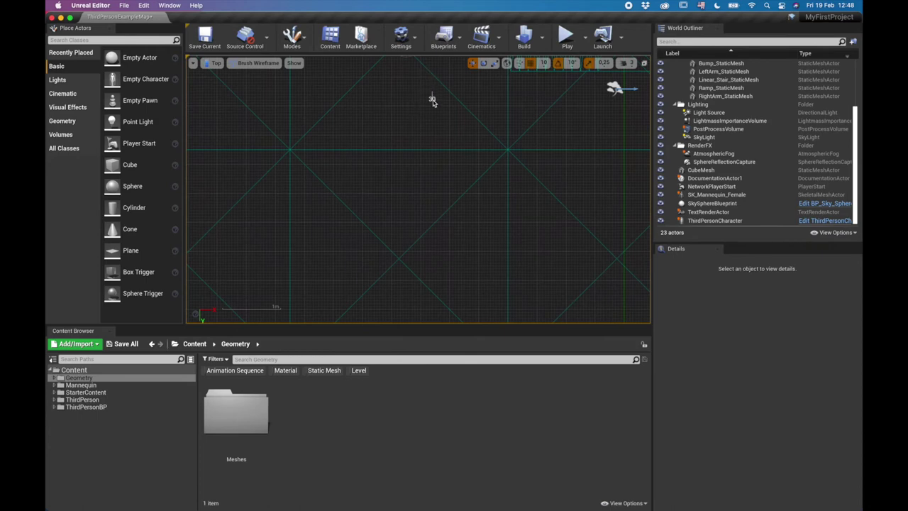
middle_drag(363, 126, 293, 95)
Select a group of actors with a marquee in the Top view, restore that selection once, and clear it.
drag(458, 124, 567, 207)
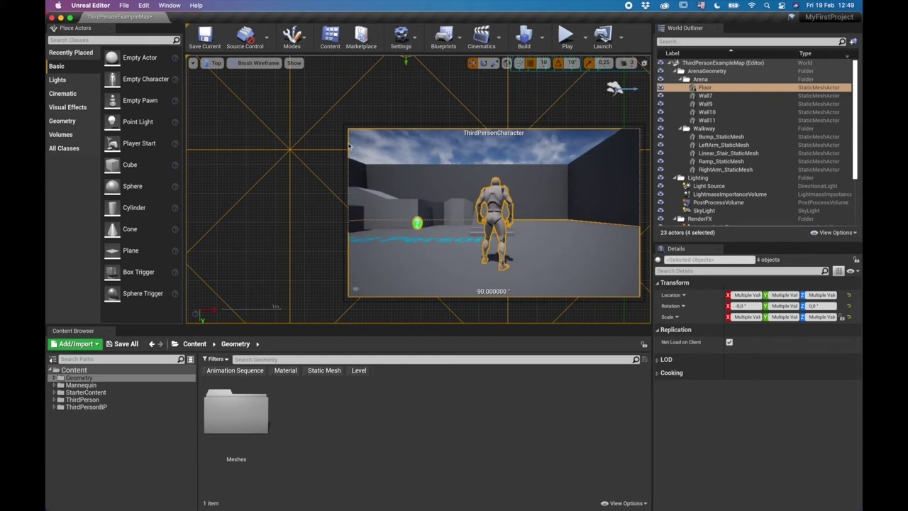
click(348, 119)
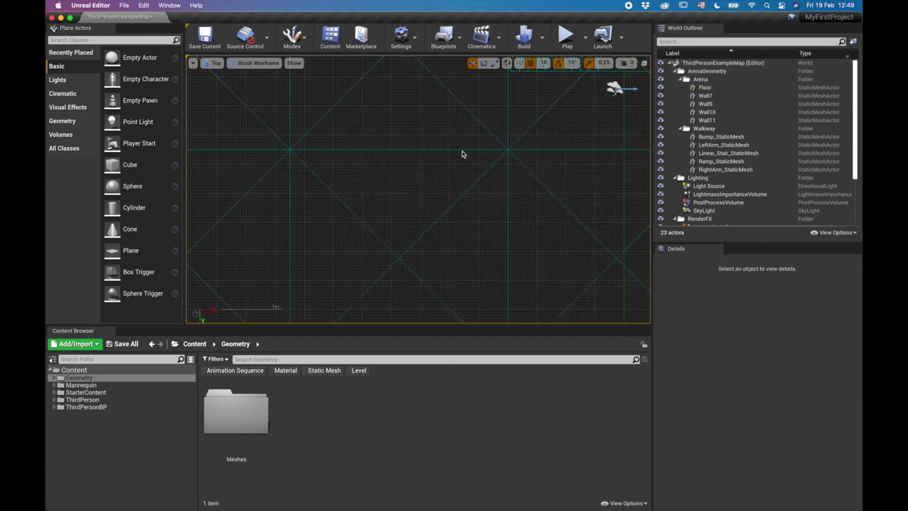
key(super+z)
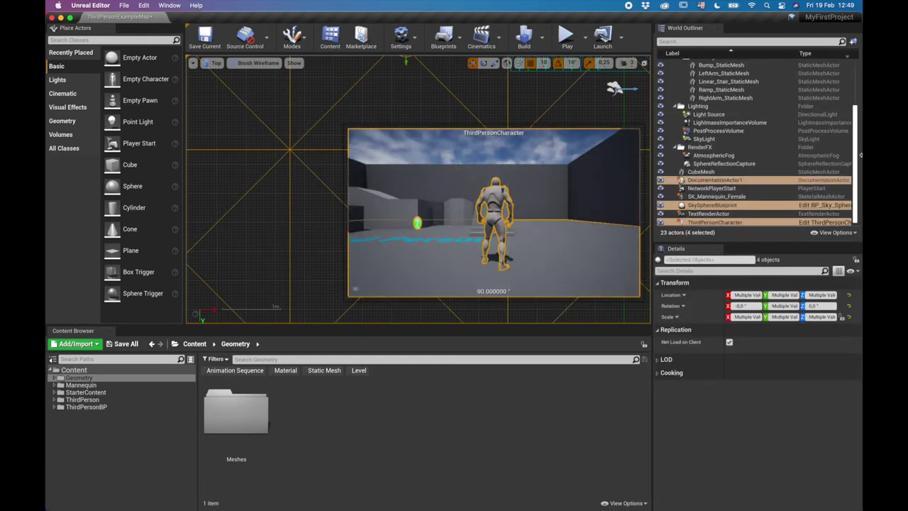
click(310, 122)
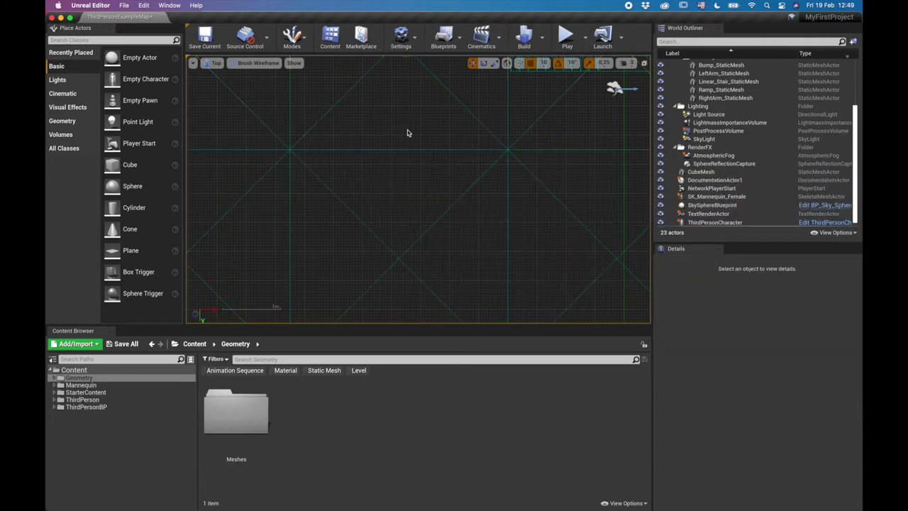
Select the ThirdPersonCharacter by its camera in the Top view and clear the selection again.
right_drag(418, 104, 388, 191)
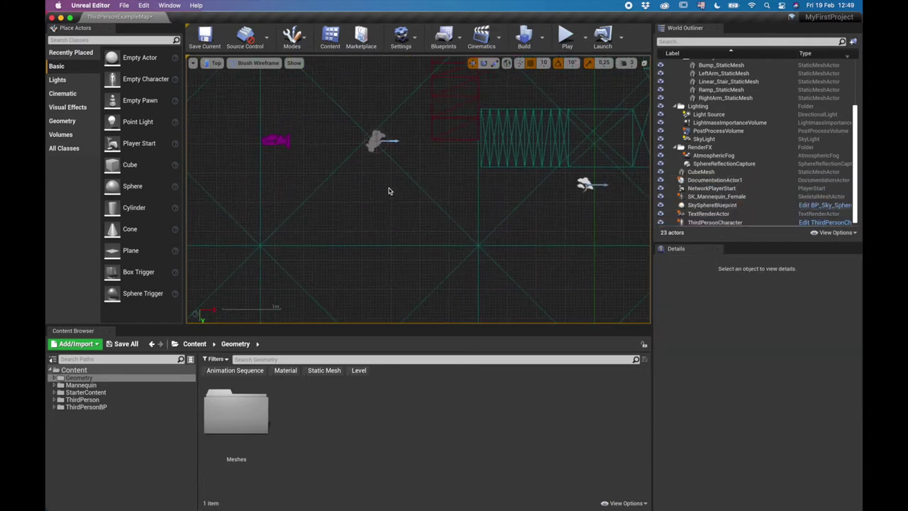
click(281, 142)
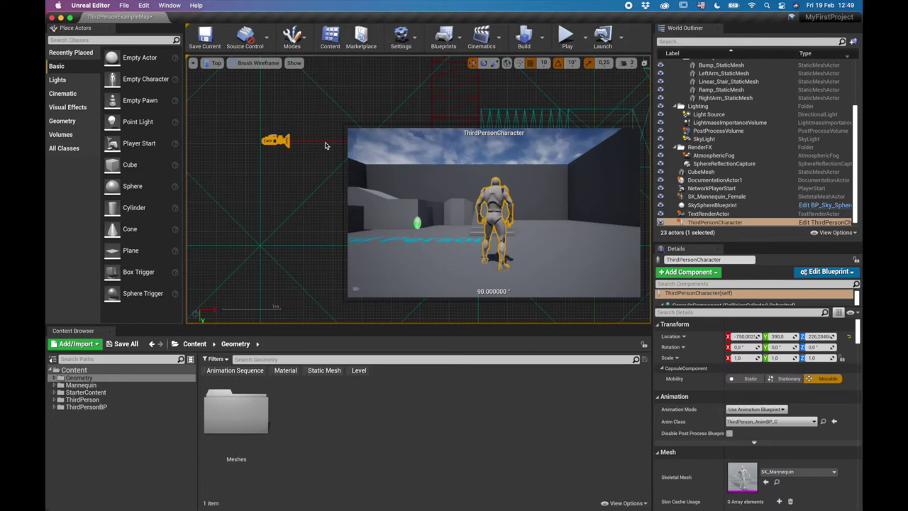
click(320, 178)
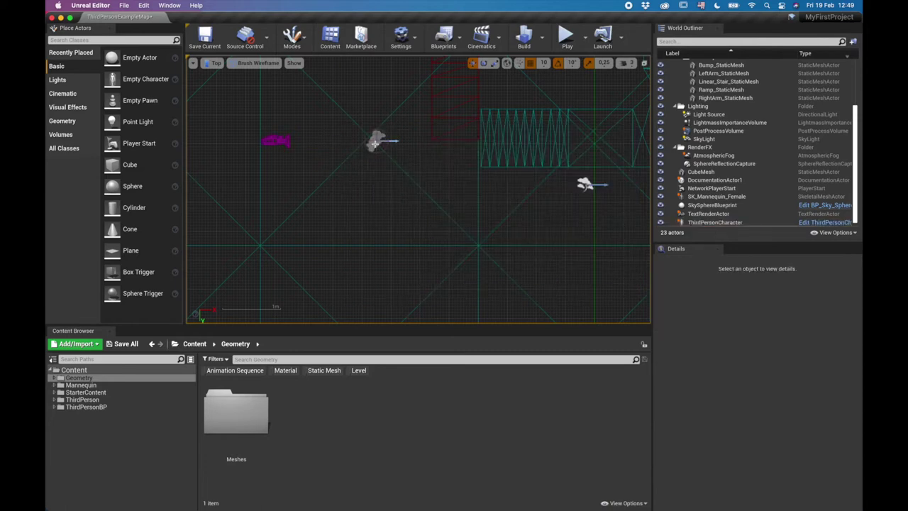
key(super+z)
click(533, 192)
Select the SK_Mannequin_Female actor in the Top view and center the view on it.
right_drag(502, 192, 420, 121)
click(483, 145)
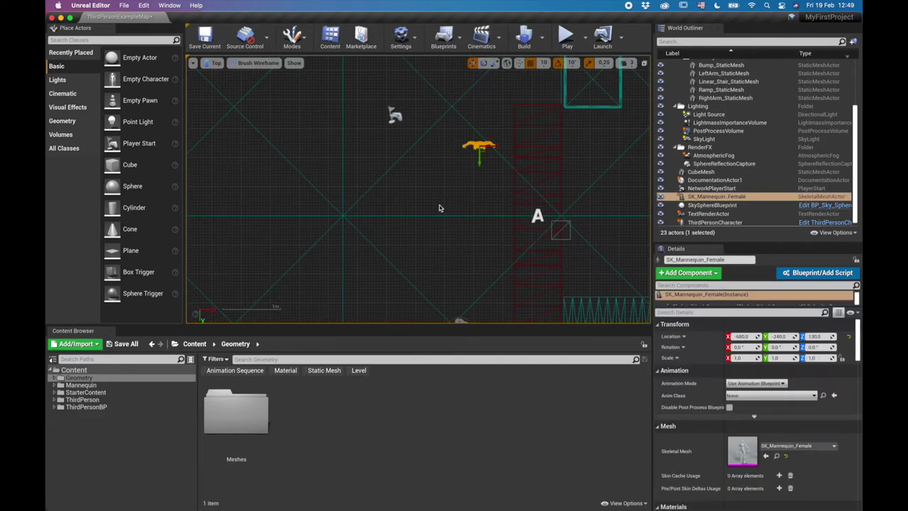
key(f)
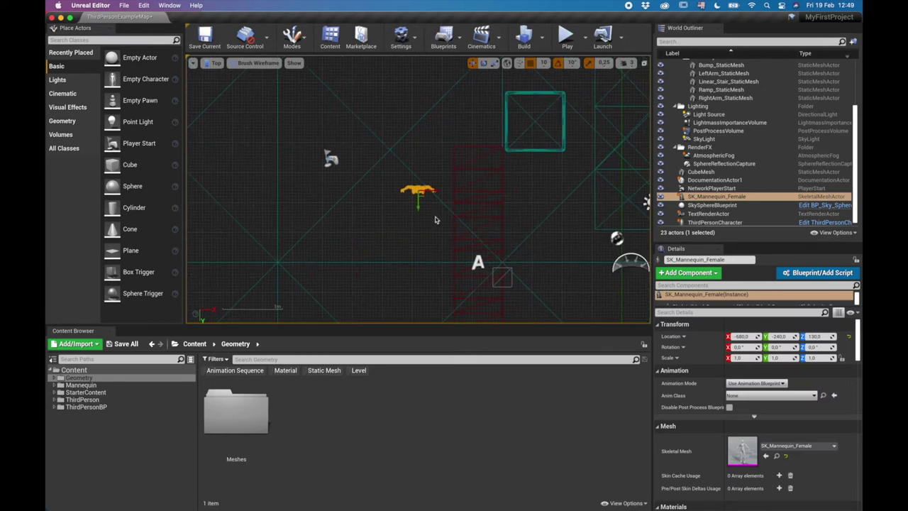
Switch the viewport to the Bottom view and on to the Left view, framing both mannequins at full height.
click(216, 64)
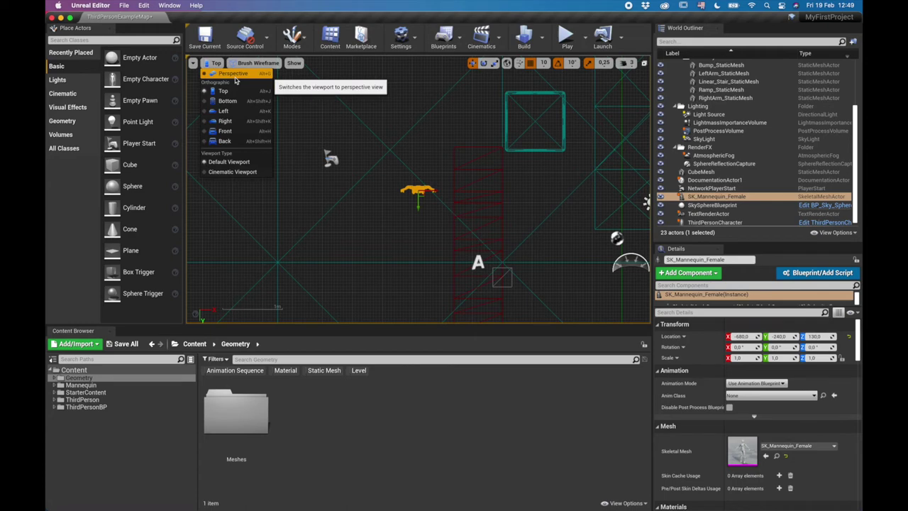
click(233, 101)
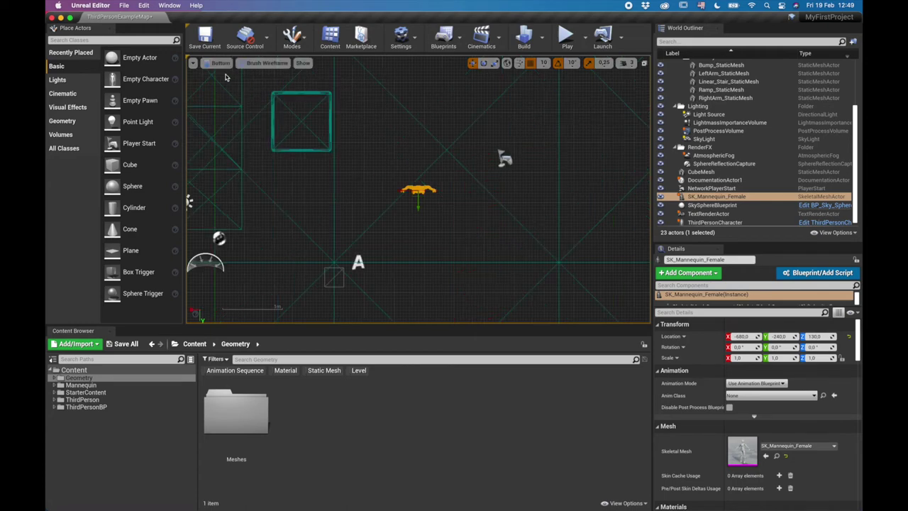
click(219, 63)
click(230, 112)
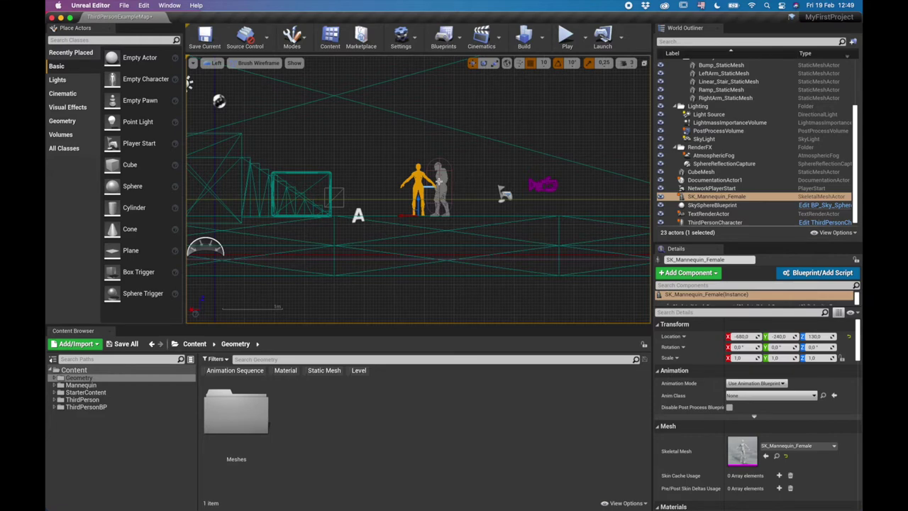
scroll(440, 182, up, 5)
scroll(409, 179, down, 1)
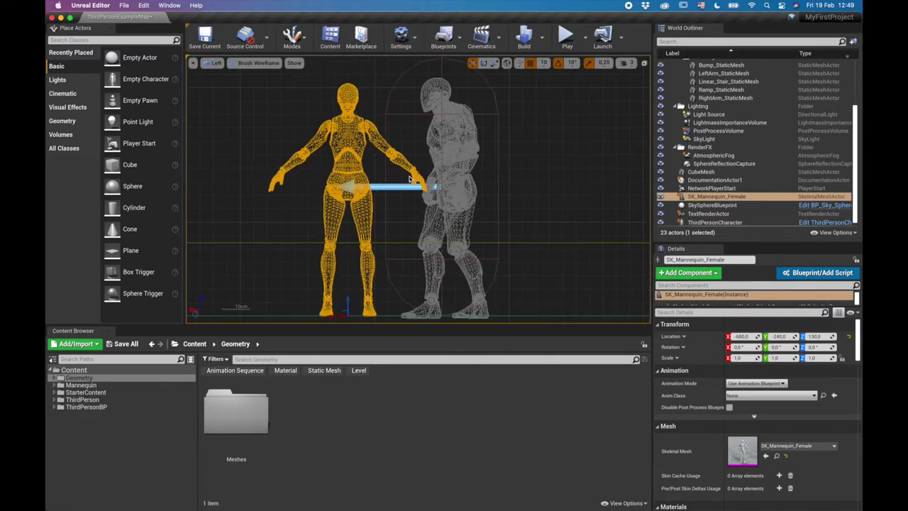
click(215, 63)
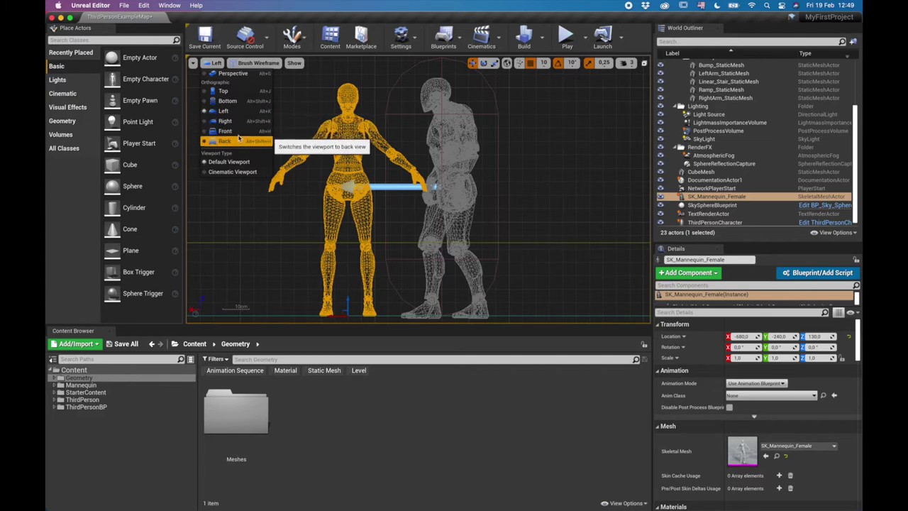
click(251, 66)
click(252, 63)
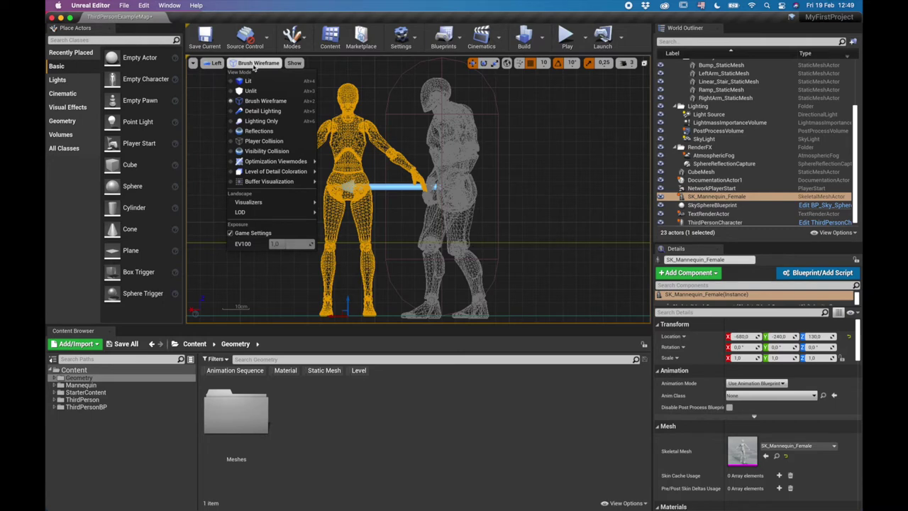
click(217, 64)
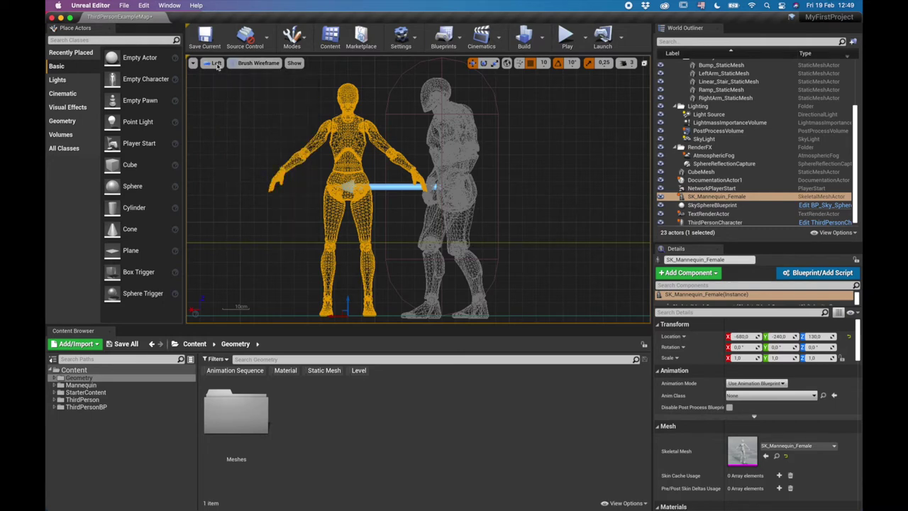
click(218, 64)
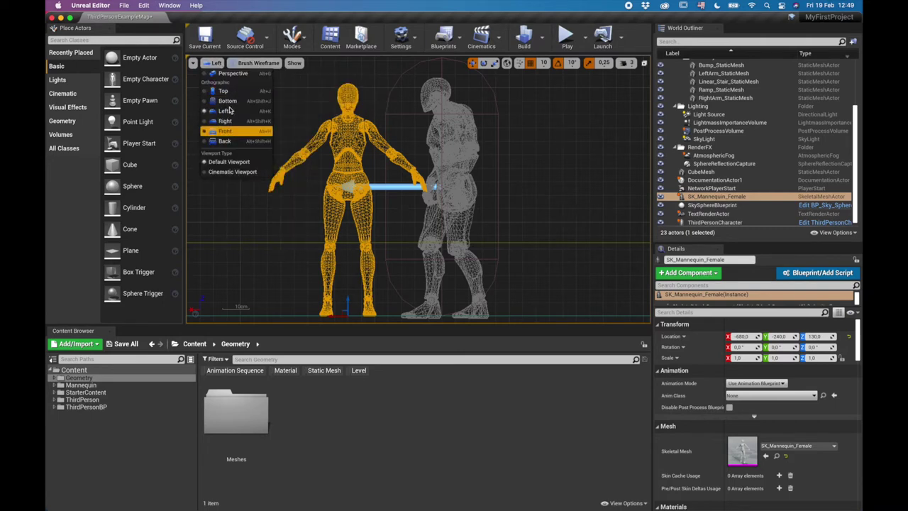
Try the Lit view mode in the Left view, select Wall10 there, and return to Brush Wireframe.
click(271, 64)
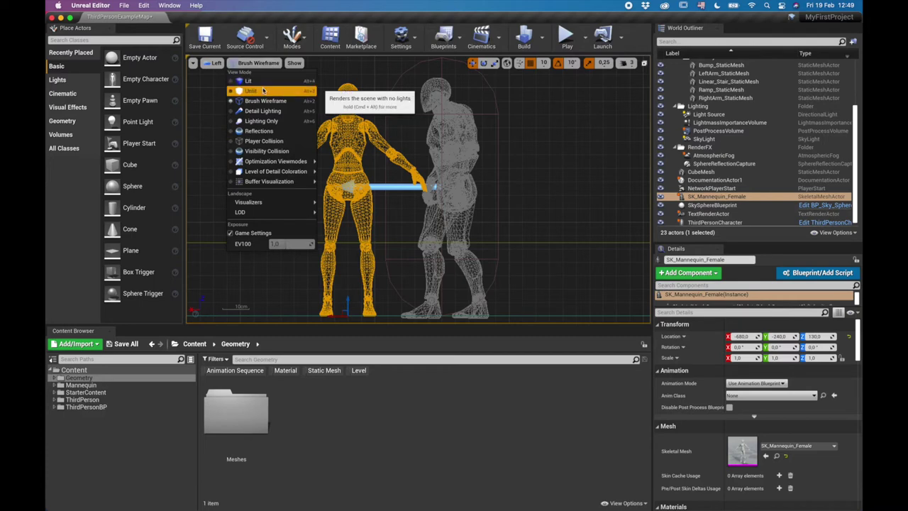
click(260, 83)
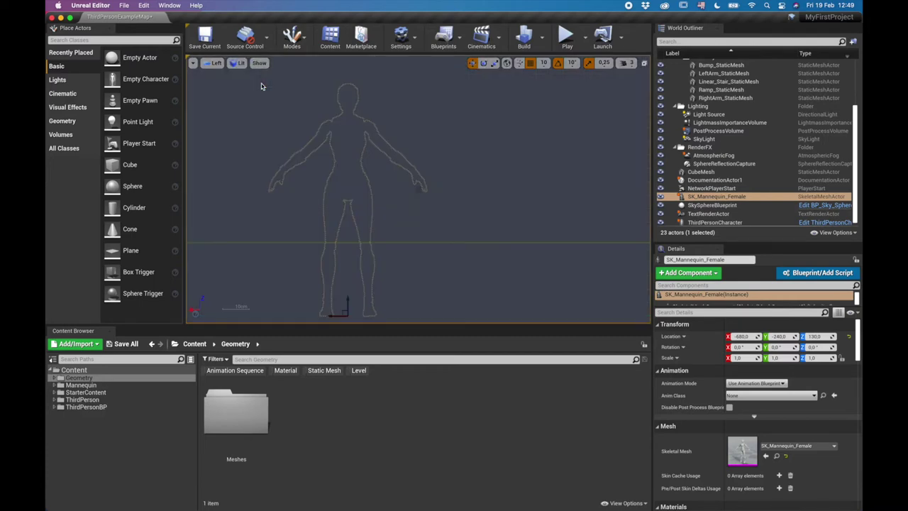
right_click(357, 177)
click(338, 131)
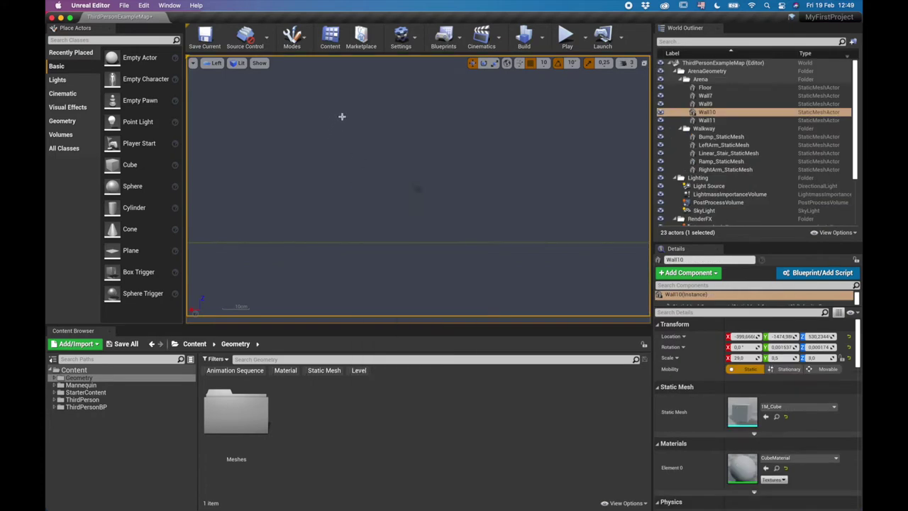
click(238, 63)
click(254, 100)
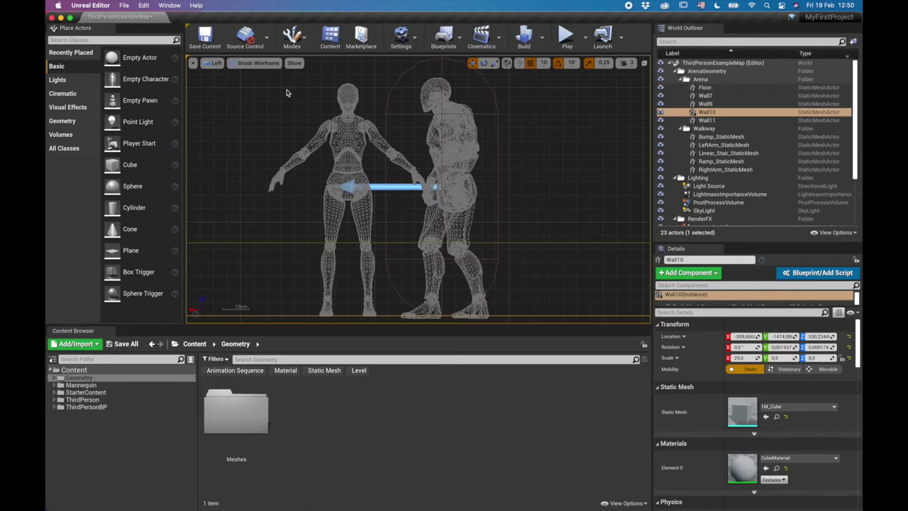
Switch the viewport back to Perspective in Lit mode and clear the Wall10 selection.
click(214, 65)
click(225, 80)
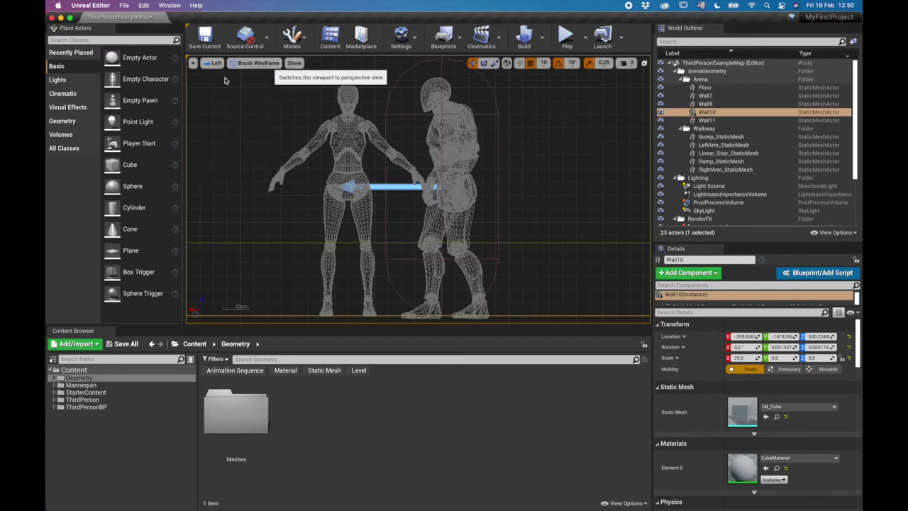
right_drag(440, 185, 391, 176)
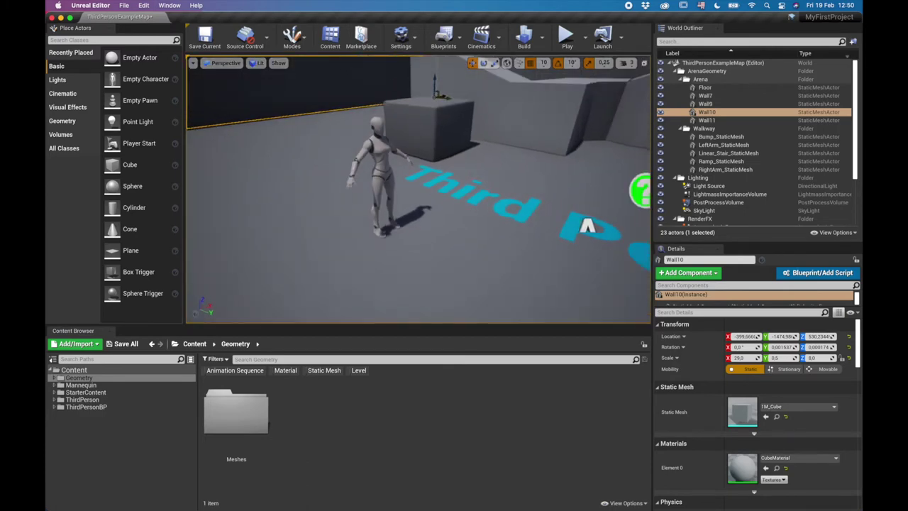
click(256, 63)
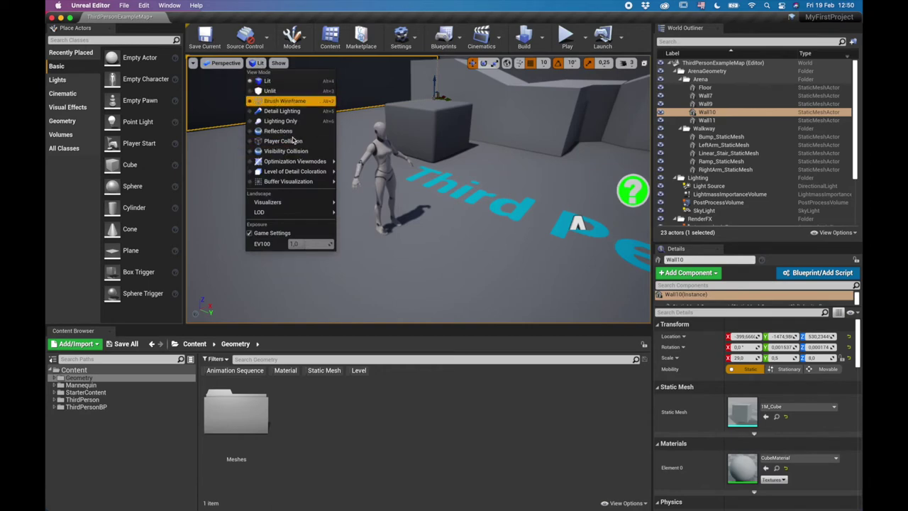
click(272, 85)
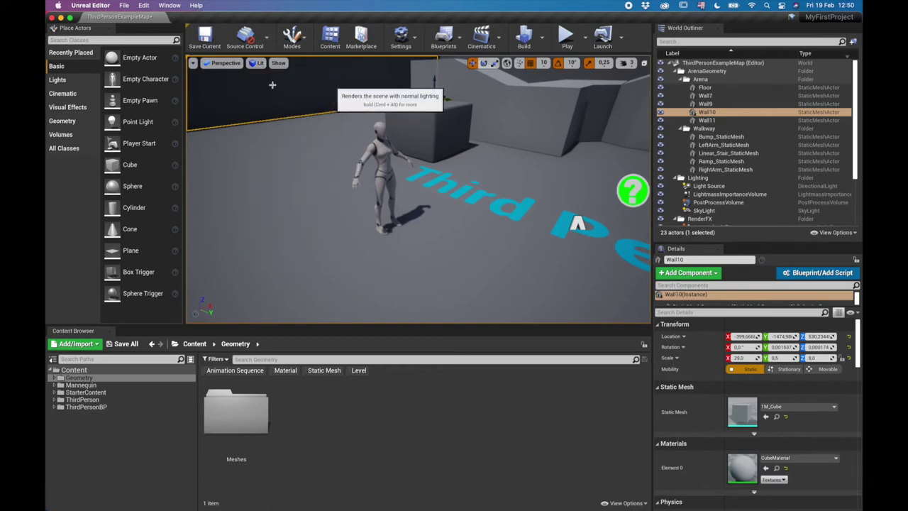
key(Escape)
right_drag(440, 181, 294, 114)
Show the scene in Unlit mode and inspect the female mannequin up close.
click(263, 65)
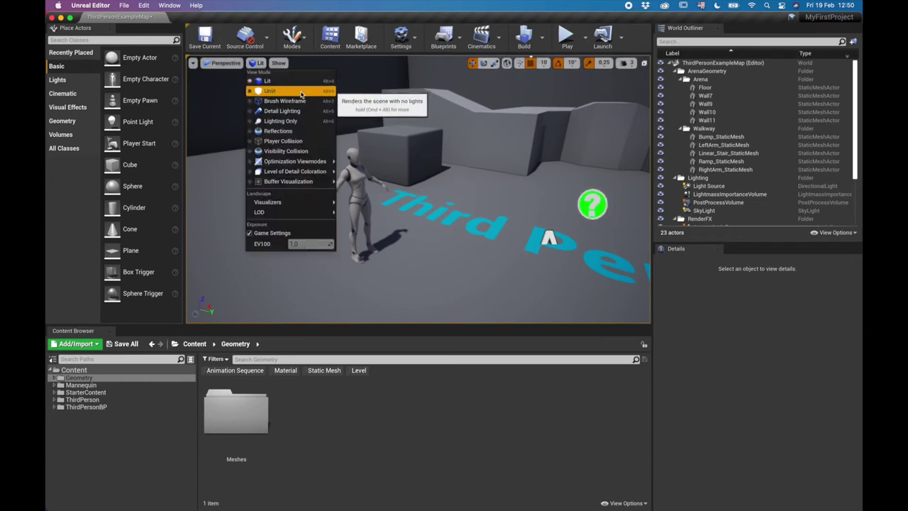
click(300, 95)
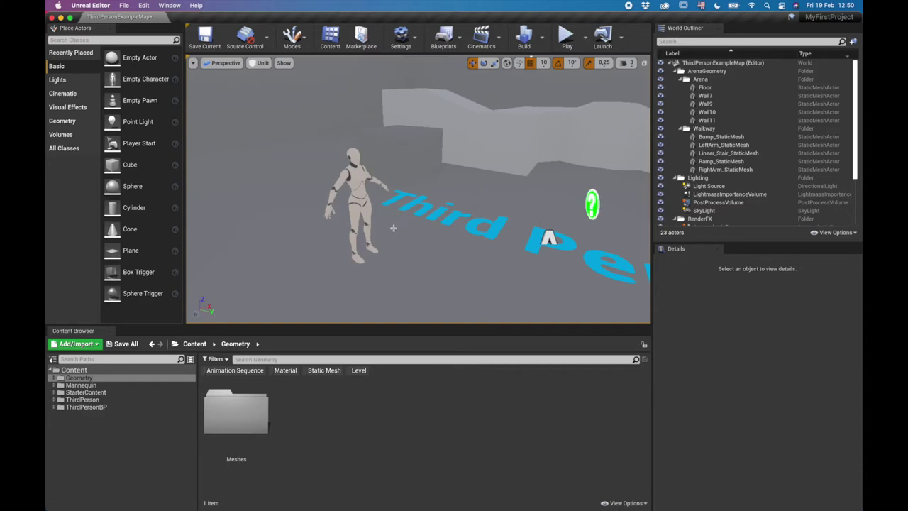
right_drag(419, 189, 624, 181)
right_drag(525, 197, 426, 211)
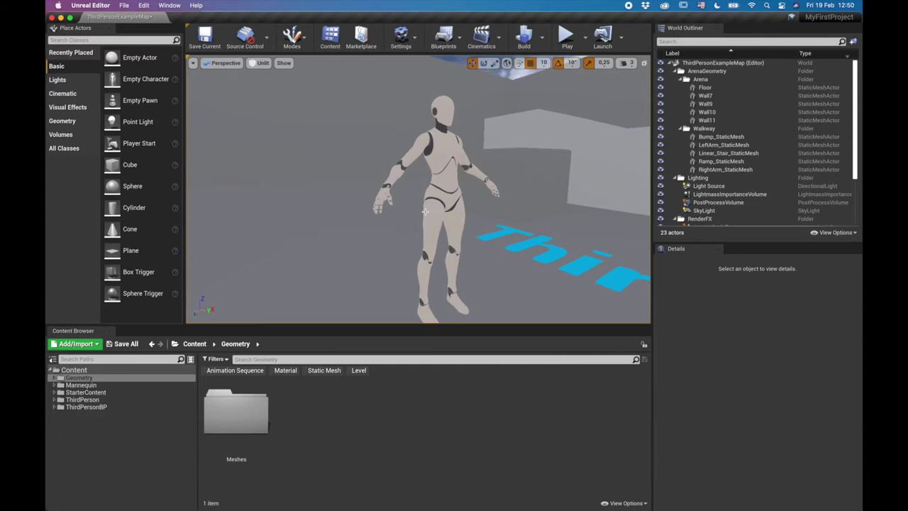
right_drag(460, 182, 521, 185)
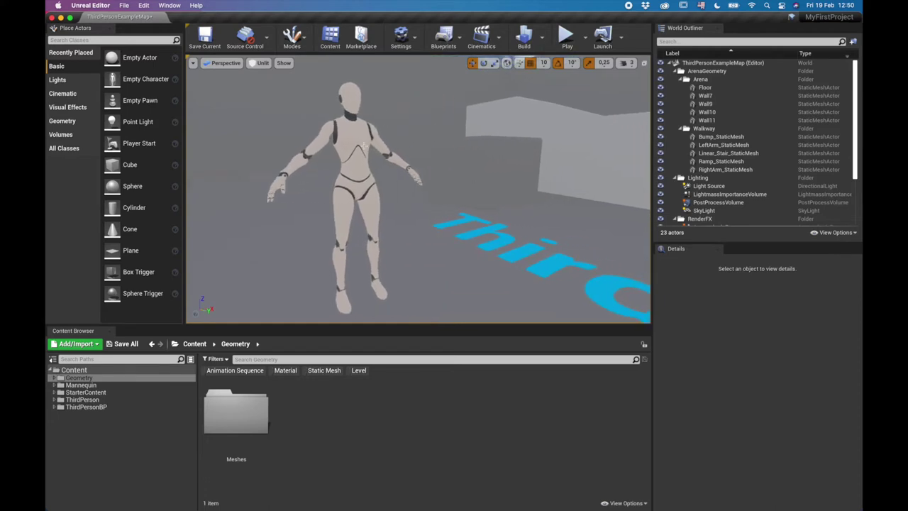
Show the perspective scene in Brush Wireframe mode and look around the female mannequin.
click(262, 63)
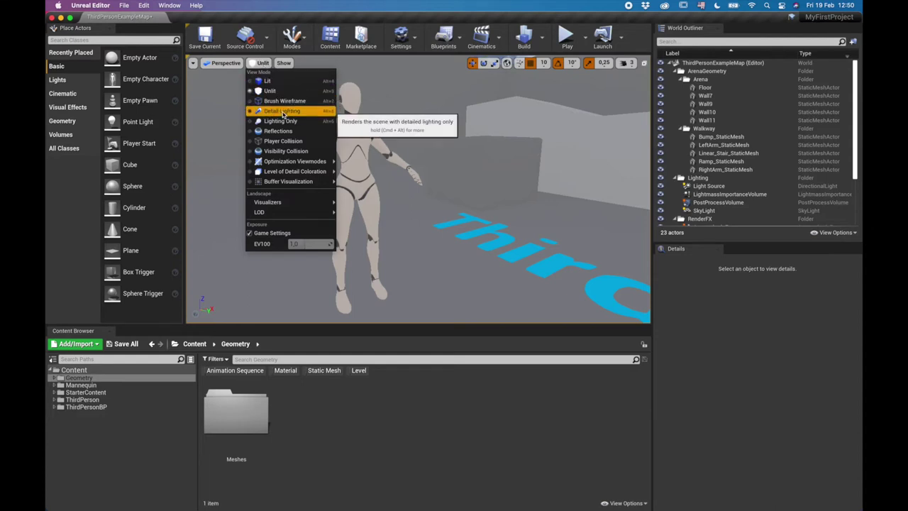
click(284, 101)
right_drag(418, 190, 405, 213)
Preview the scene in the Reflections view mode and return the viewport to Lit.
click(277, 62)
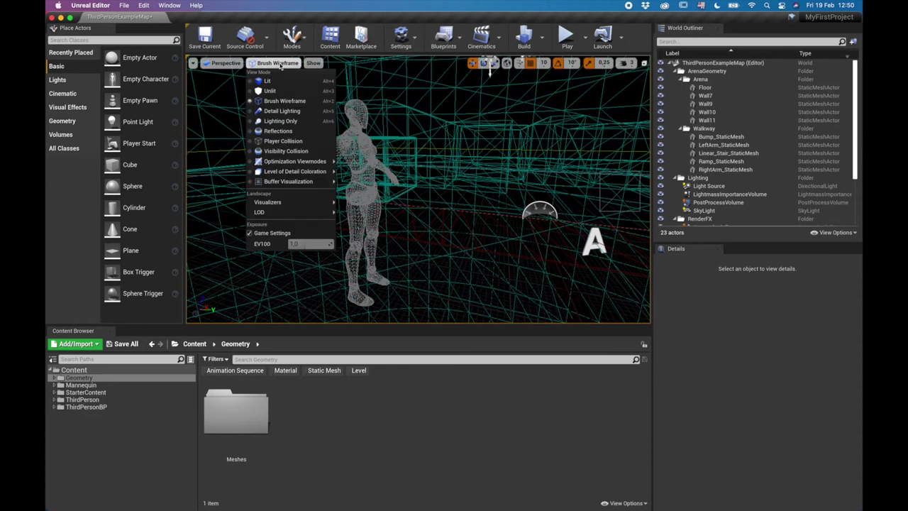
click(278, 131)
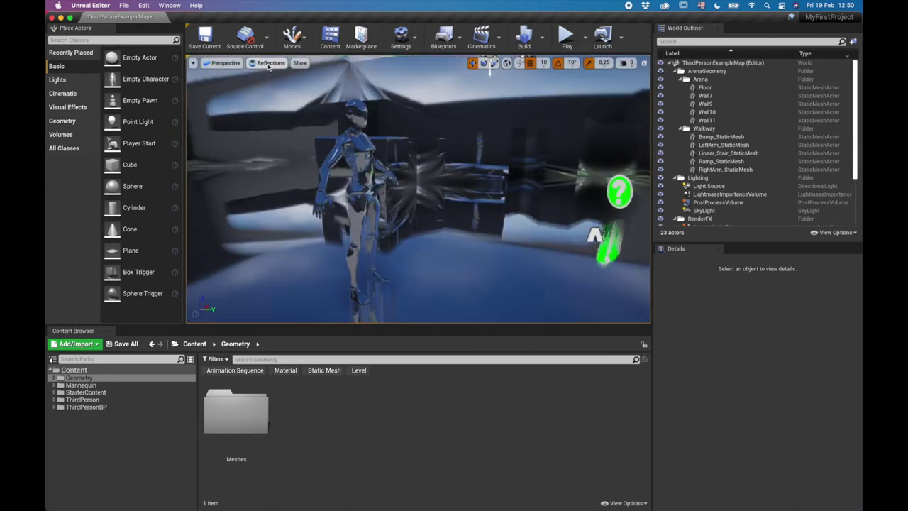
click(269, 64)
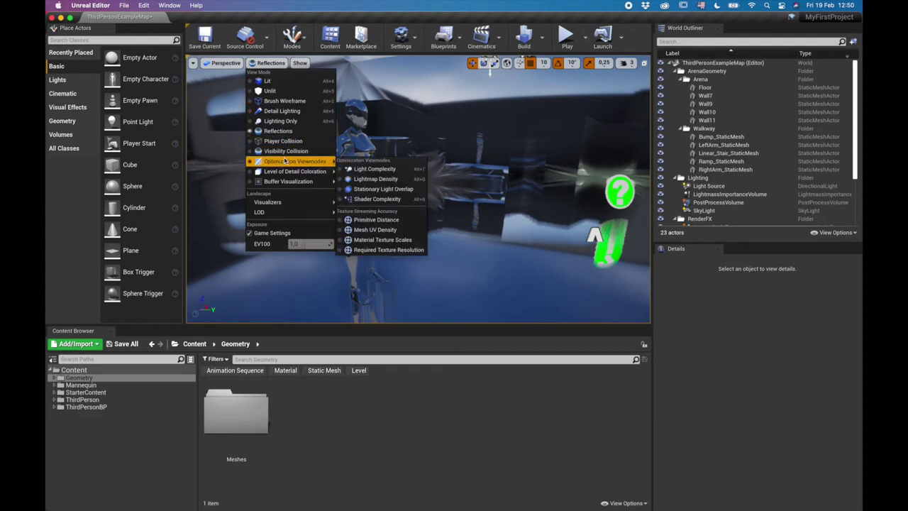
click(268, 80)
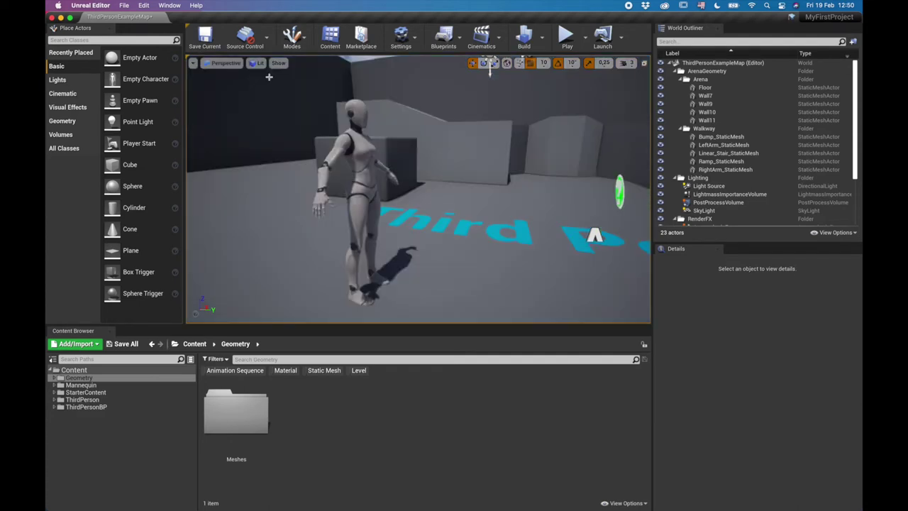
click(278, 64)
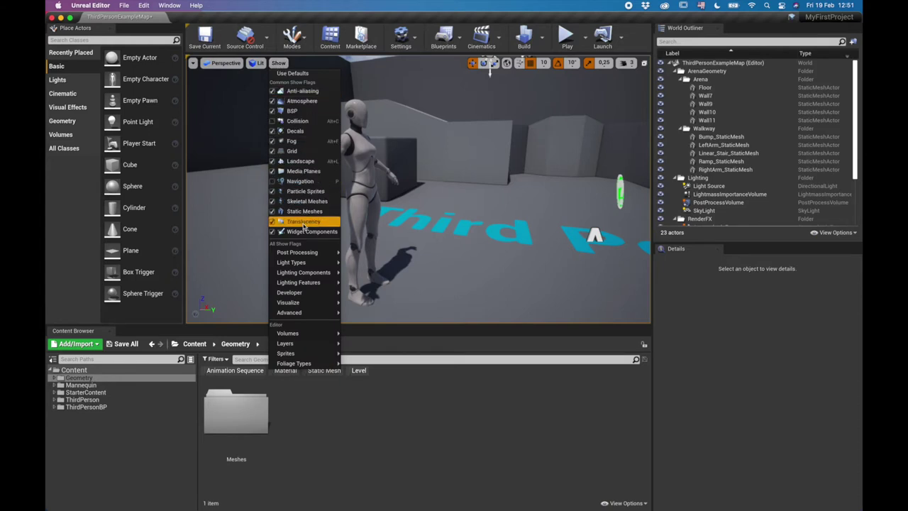
mouse_move(303, 266)
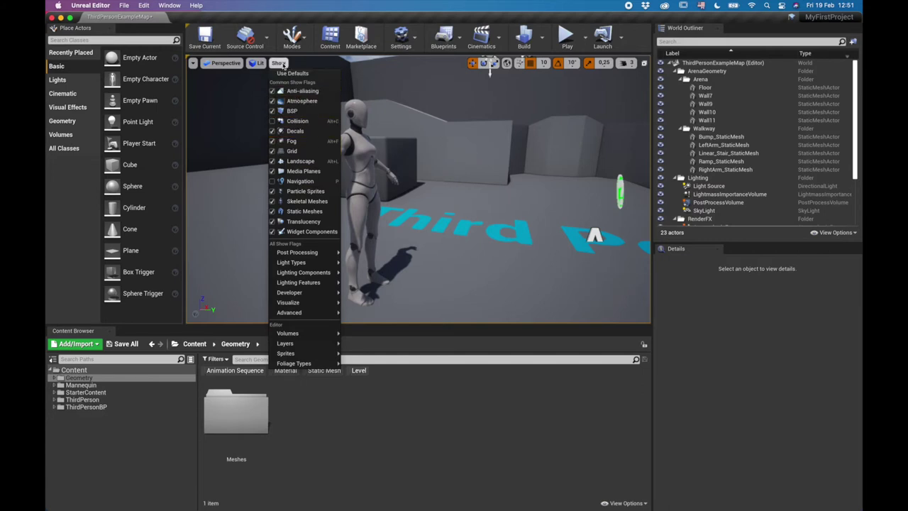
click(281, 63)
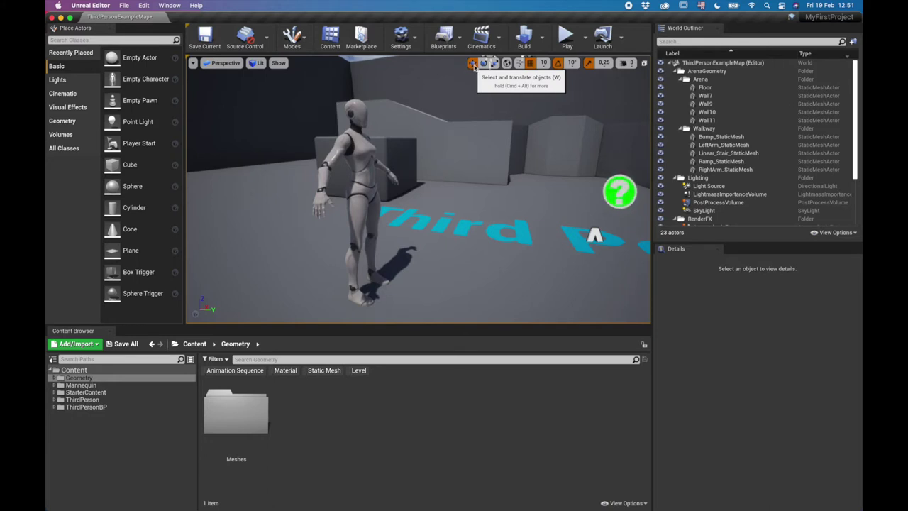
Select SK_Mannequin_Female and move it across the floor to about X -650, Y -220.
click(375, 180)
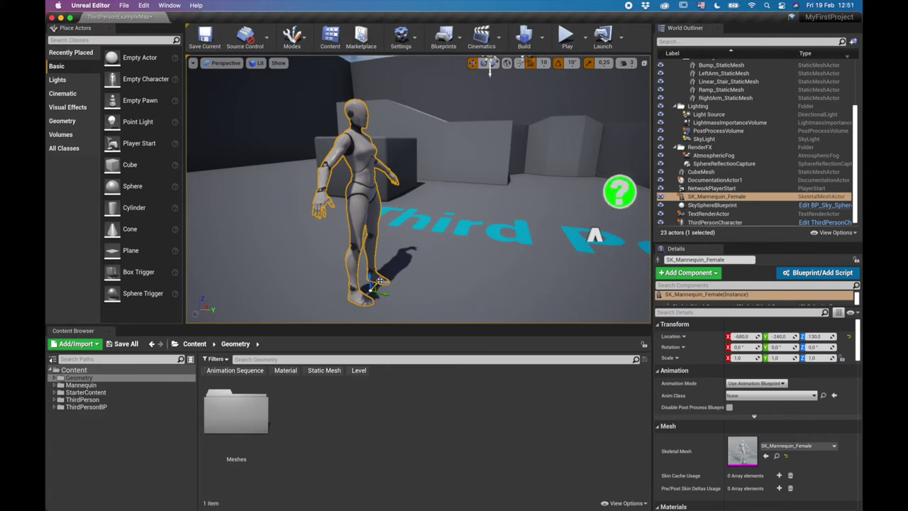
key(d)
right_drag(436, 261, 419, 308)
key(e)
key(w)
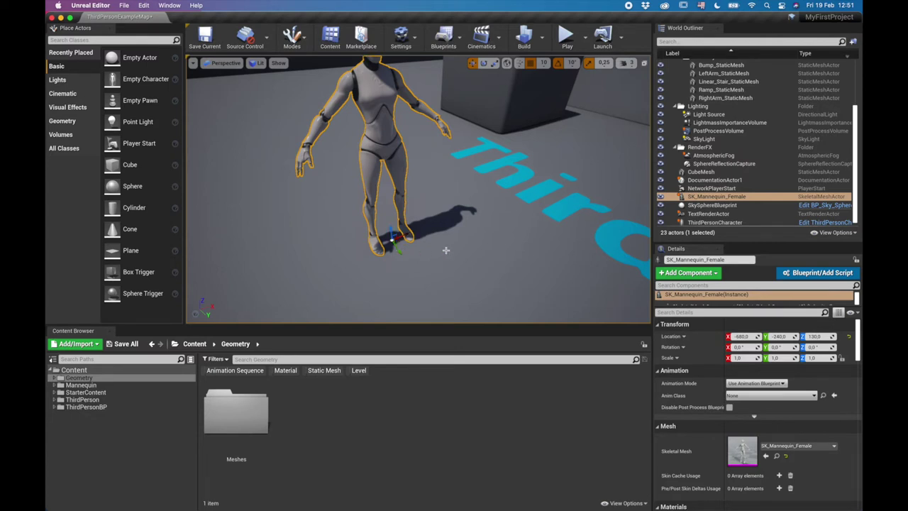
drag(405, 234, 439, 226)
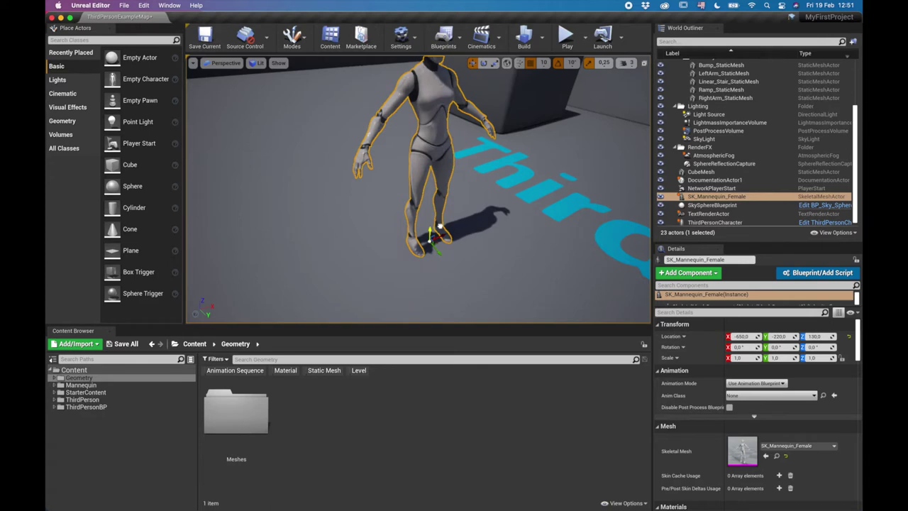
Move SK_Mannequin_Female along the X axis to about X -720 and frame it closer.
right_drag(506, 266, 525, 216)
scroll(506, 265, down, 5)
right_drag(506, 265, 507, 262)
key(q)
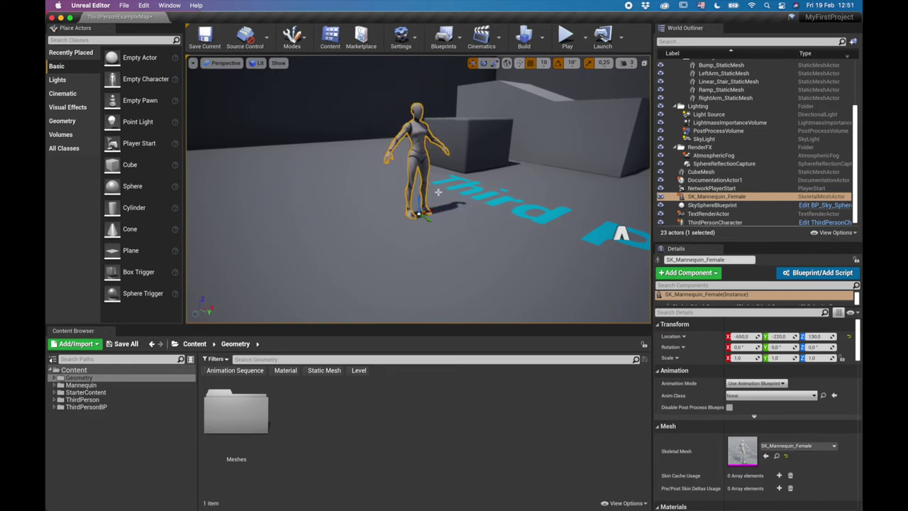
drag(432, 210, 398, 243)
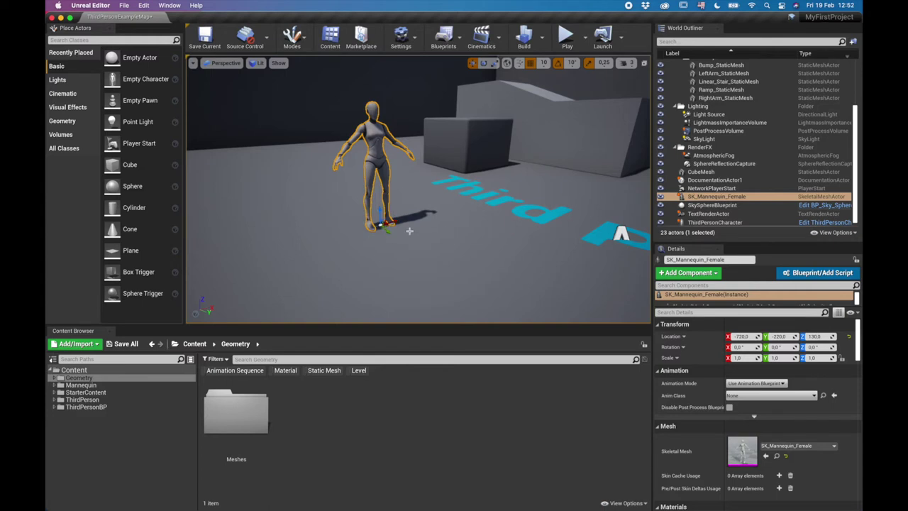
drag(419, 234, 403, 186)
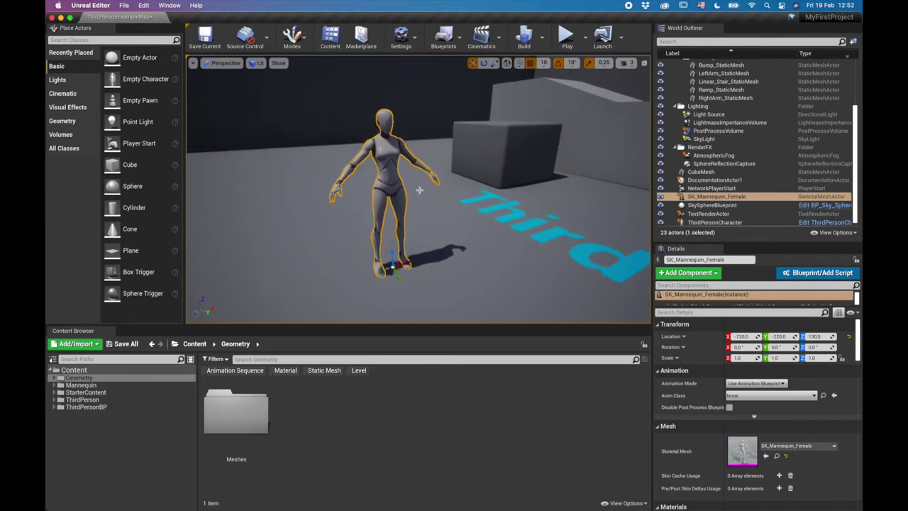
Set the position grid snap to 100 and try moving the mannequin along the X axis.
click(544, 63)
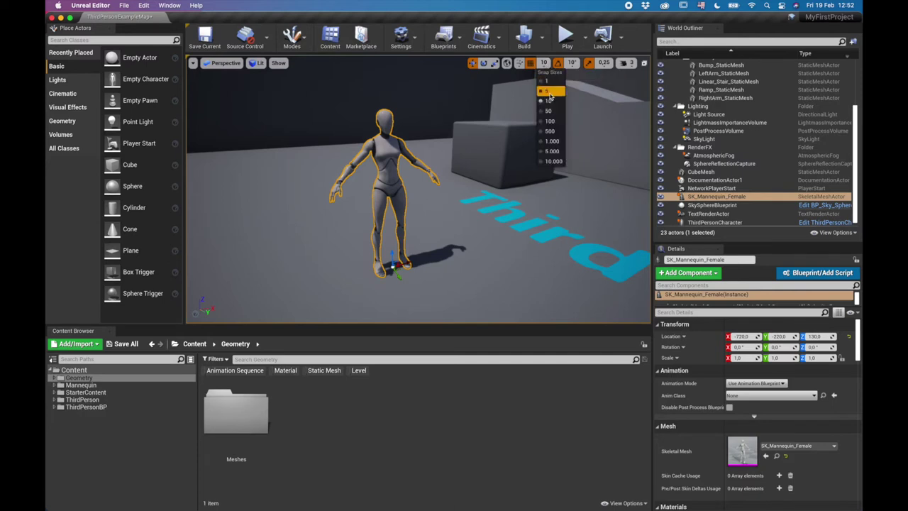
click(550, 121)
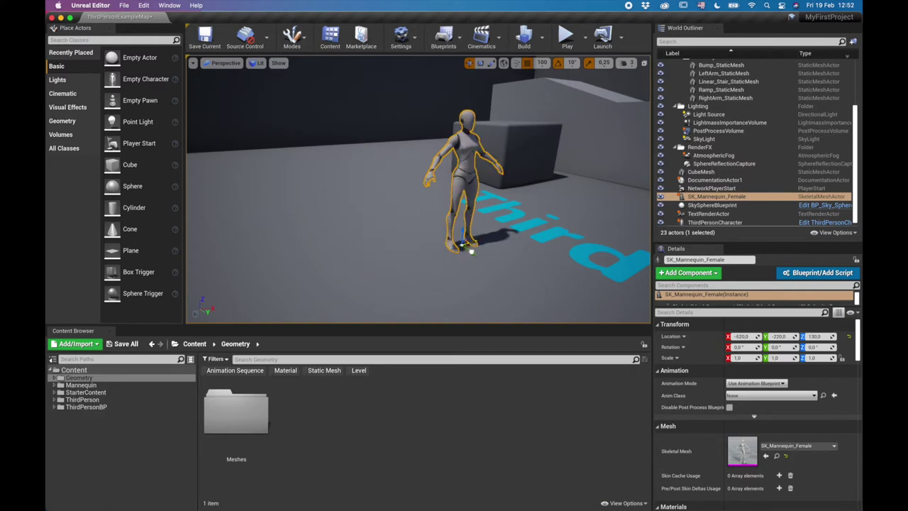
drag(395, 263, 449, 261)
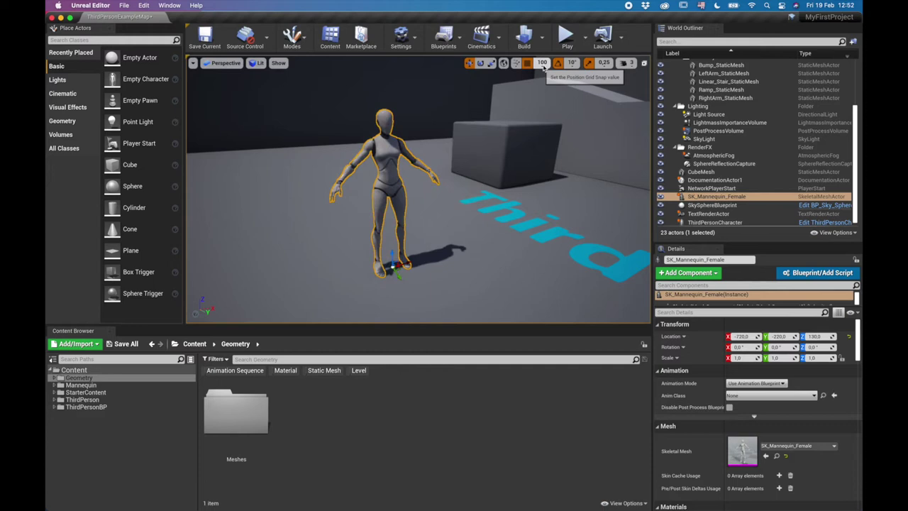
Set the position grid snap to 50 and test moving the mannequin along the X axis.
click(544, 67)
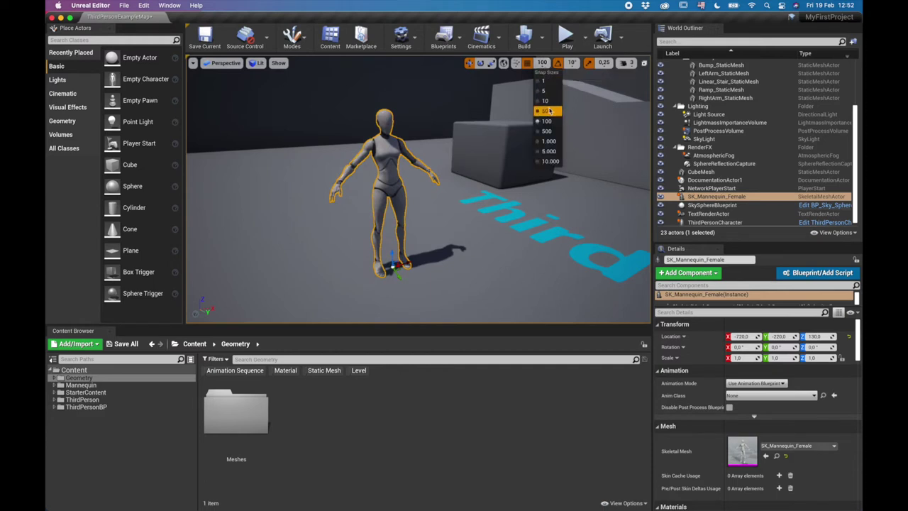
click(545, 108)
mouse_move(406, 264)
mouse_down()
mouse_move(476, 254)
mouse_move(312, 268)
mouse_move(422, 266)
mouse_up()
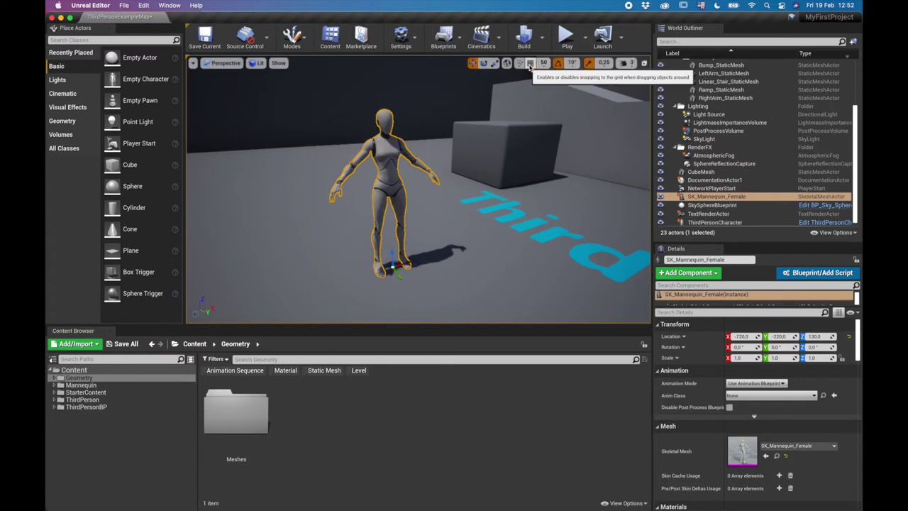
Try moving the mannequin freely along the X axis with position grid snapping off, and undo the move.
click(531, 64)
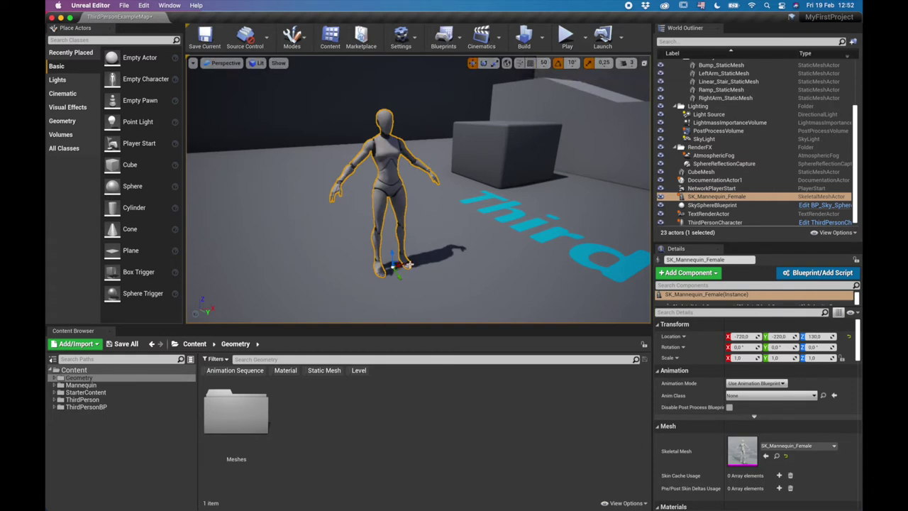
drag(408, 264, 456, 267)
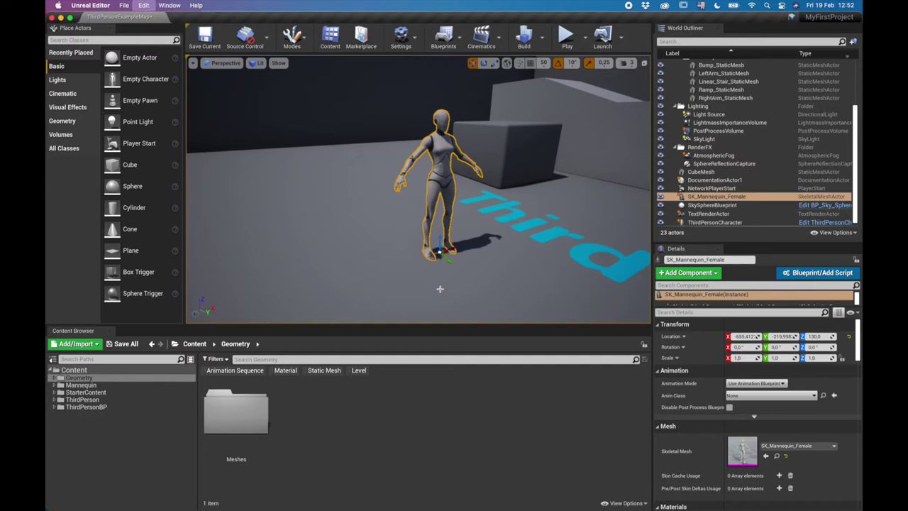
key(super+z)
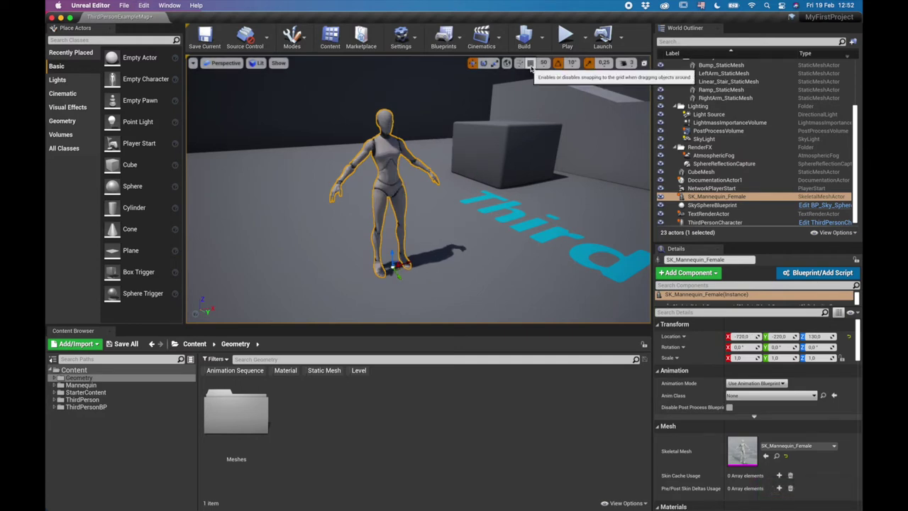
Test rotating the mannequin with the Rotate tool, first at the existing snap and again with the rotation grid snap set to 90°.
click(483, 64)
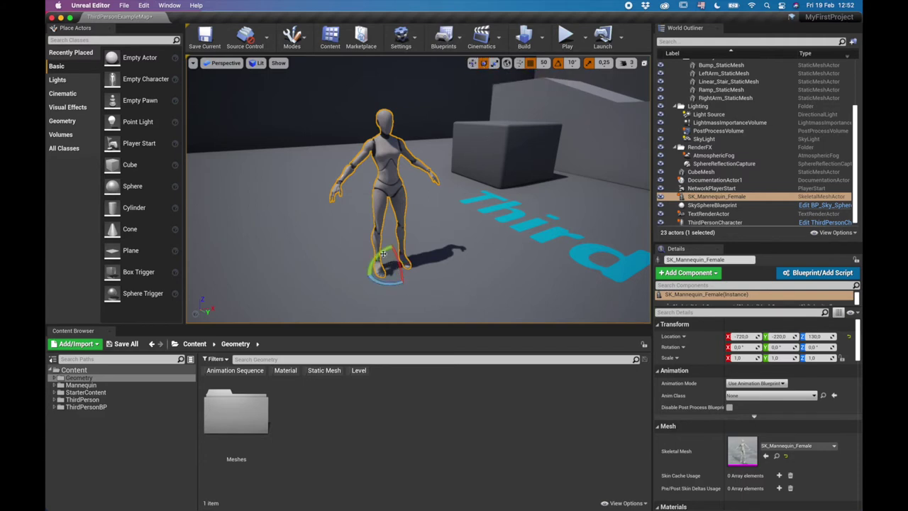
mouse_move(383, 253)
mouse_down()
mouse_move(389, 270)
mouse_move(381, 277)
mouse_move(395, 250)
mouse_move(406, 259)
mouse_move(390, 250)
mouse_up()
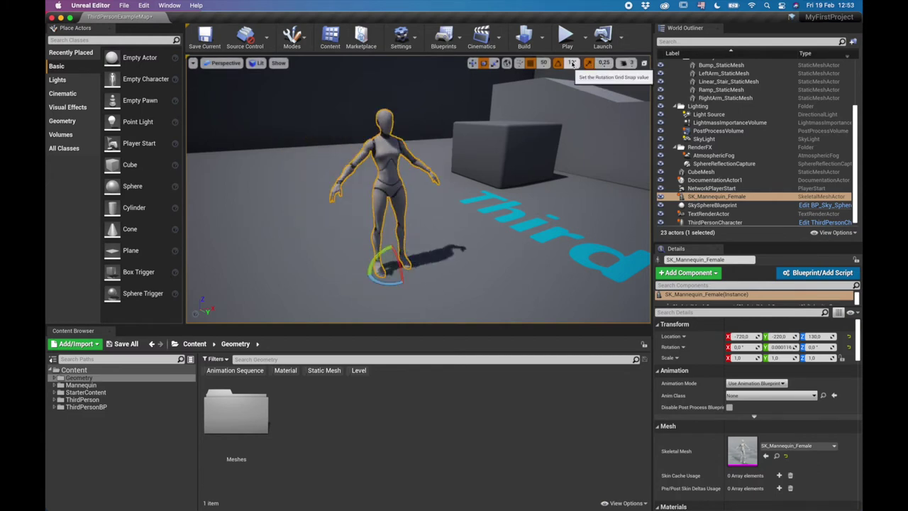
click(572, 63)
click(582, 142)
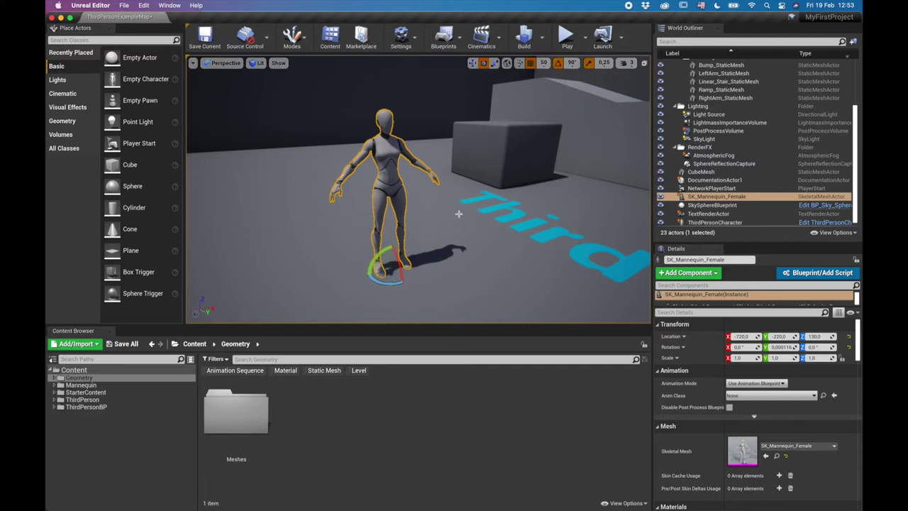
mouse_move(388, 252)
mouse_down()
mouse_move(362, 237)
mouse_move(411, 259)
mouse_move(403, 241)
mouse_up()
Test rotating the mannequin freely with rotation snapping off, undo the rotations, and set the rotation grid snap to 10°.
click(558, 63)
drag(377, 256, 397, 259)
key(super+z)
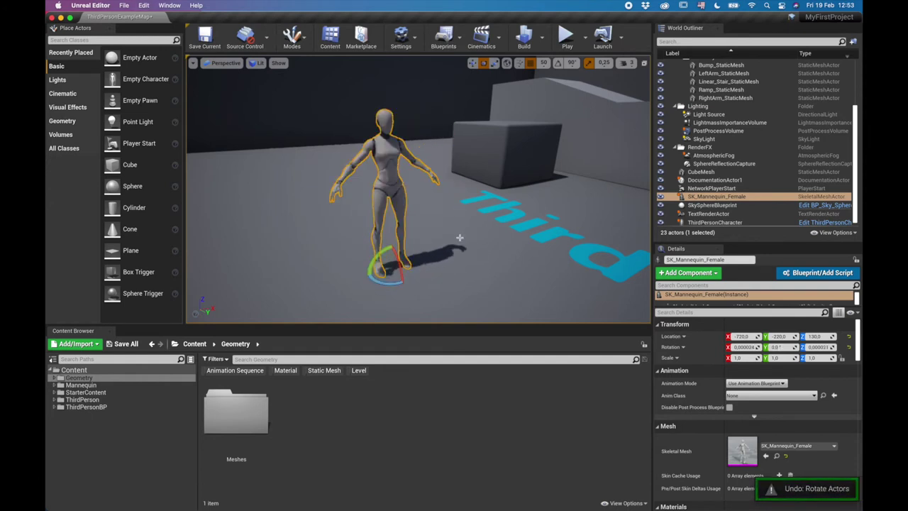
drag(397, 255, 431, 239)
key(super+z)
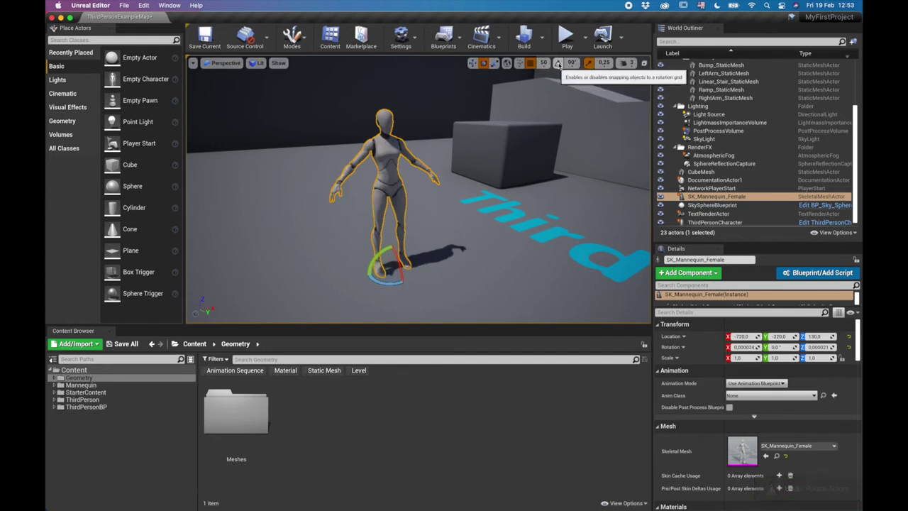
click(572, 65)
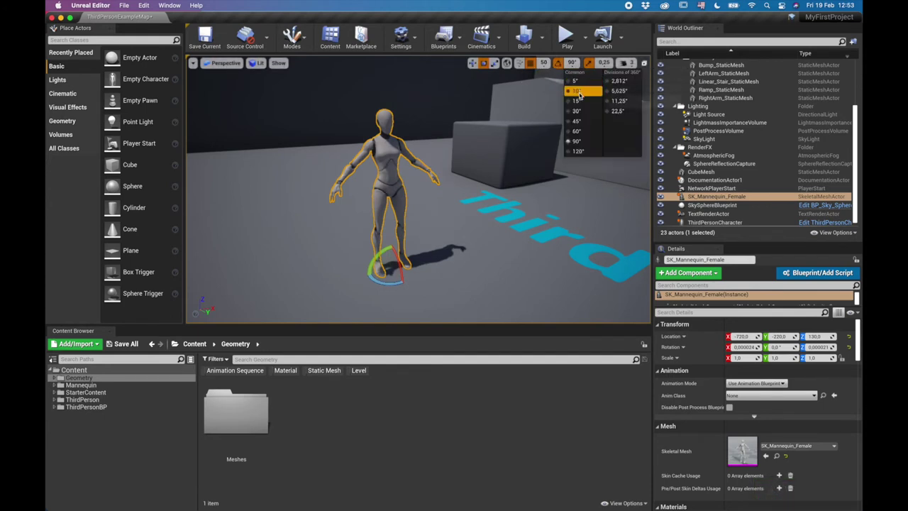
click(581, 83)
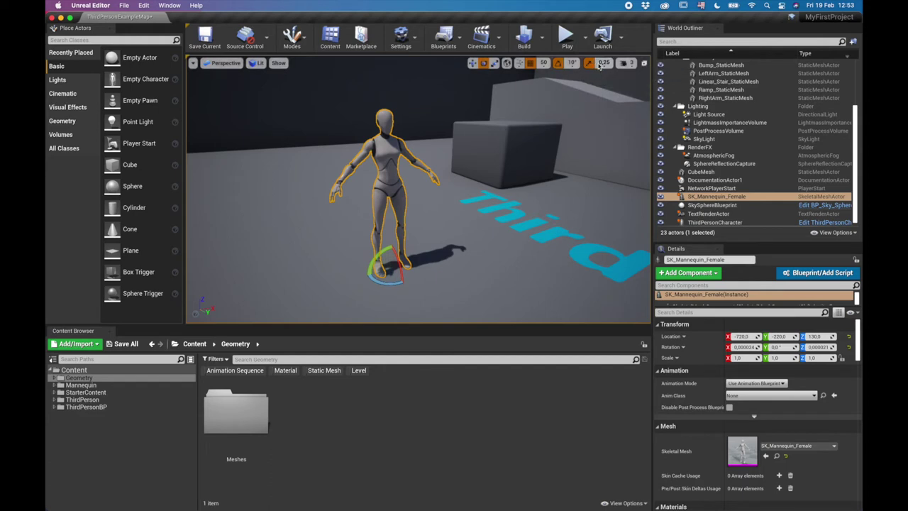
Try scaling the mannequin with the Scale tool along the X, Z and Y axes separately, undoing each change.
click(495, 63)
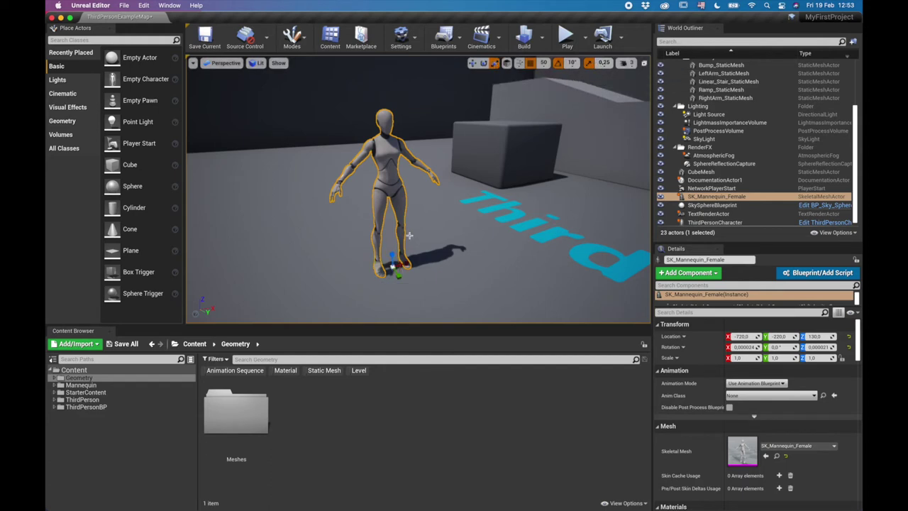
drag(408, 263, 470, 264)
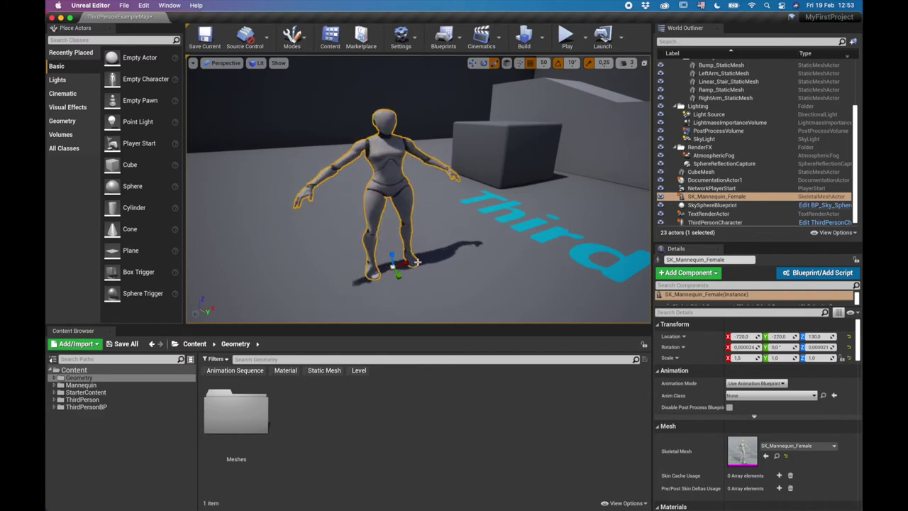
key(super+z)
key(super+z)
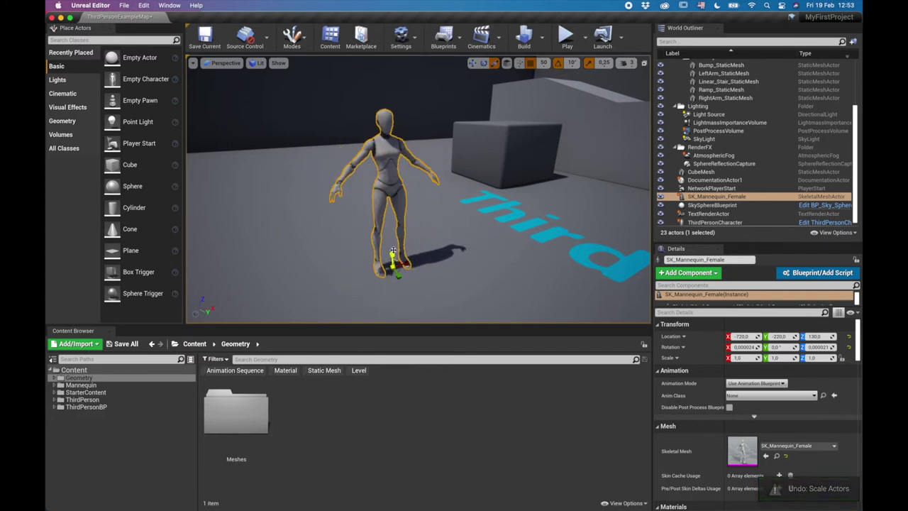
drag(391, 253, 391, 231)
key(super+z)
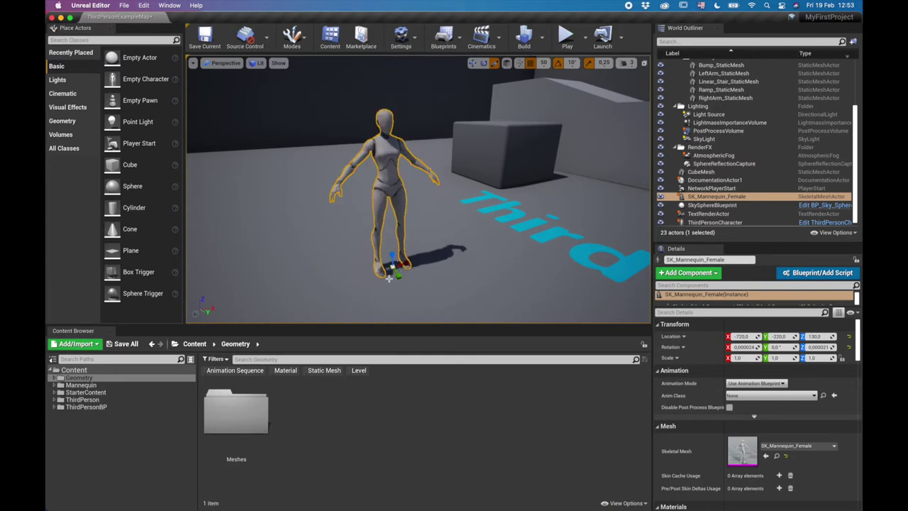
drag(397, 277, 394, 273)
key(super+z)
Scale the mannequin uniformly on all three axes to 1.75.
right_drag(413, 203, 539, 194)
right_drag(438, 290, 366, 291)
drag(385, 296, 385, 296)
right_drag(445, 226, 431, 206)
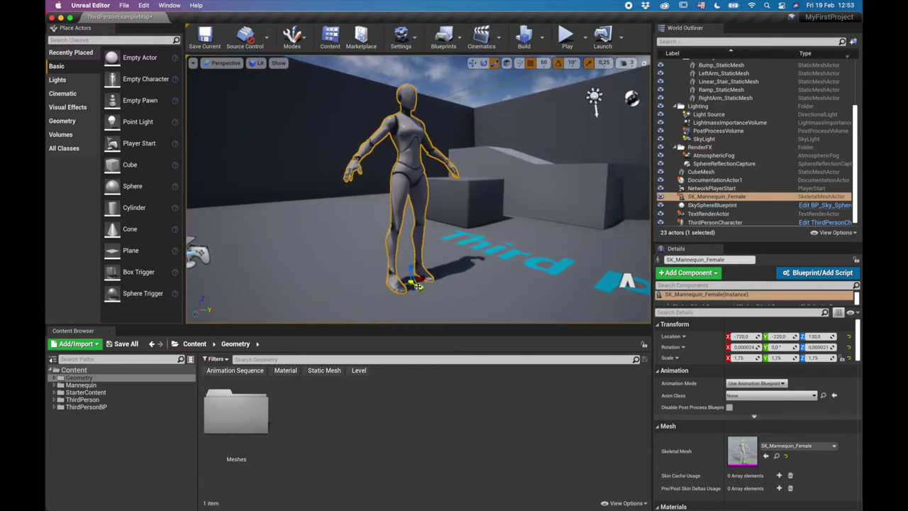
drag(412, 282, 412, 282)
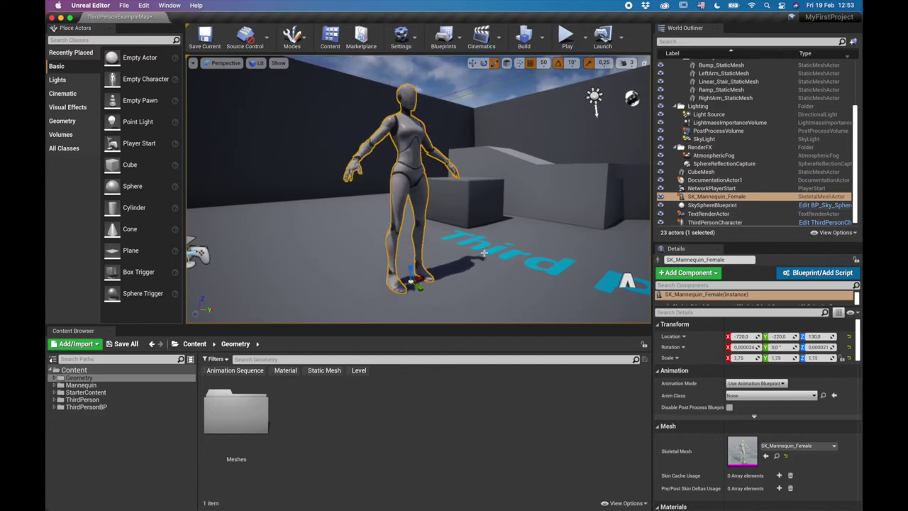
right_drag(457, 233, 451, 189)
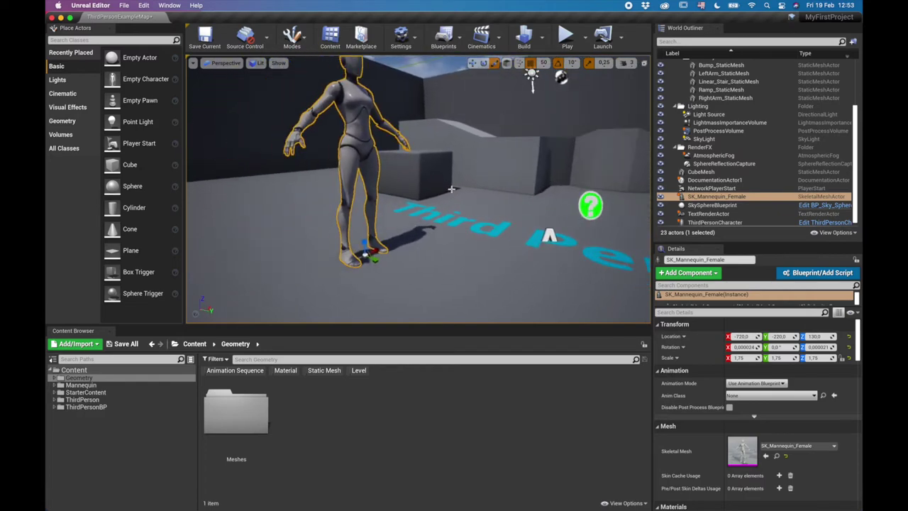
Select CubeMesh, frame it in the viewport, and try scaling it by its gizmo, undoing the change.
click(420, 170)
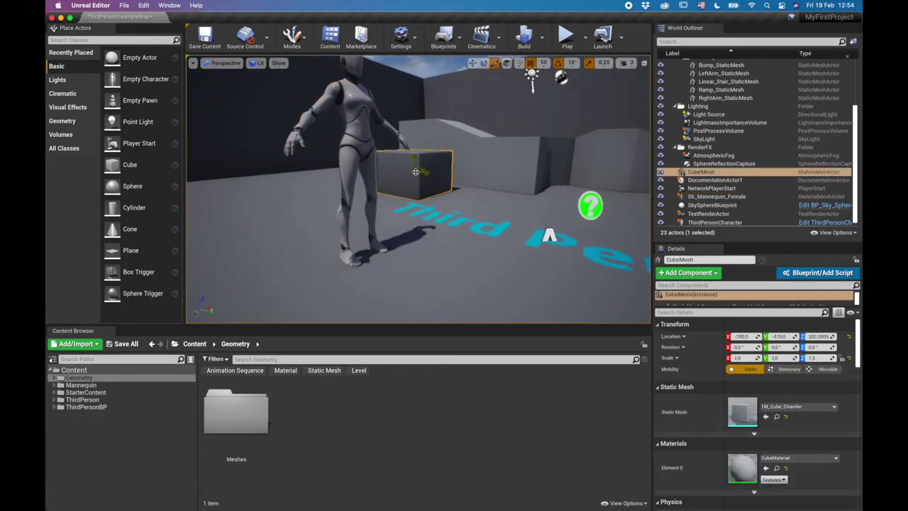
key(f)
drag(399, 183, 401, 141)
drag(367, 162, 343, 186)
key(super+z)
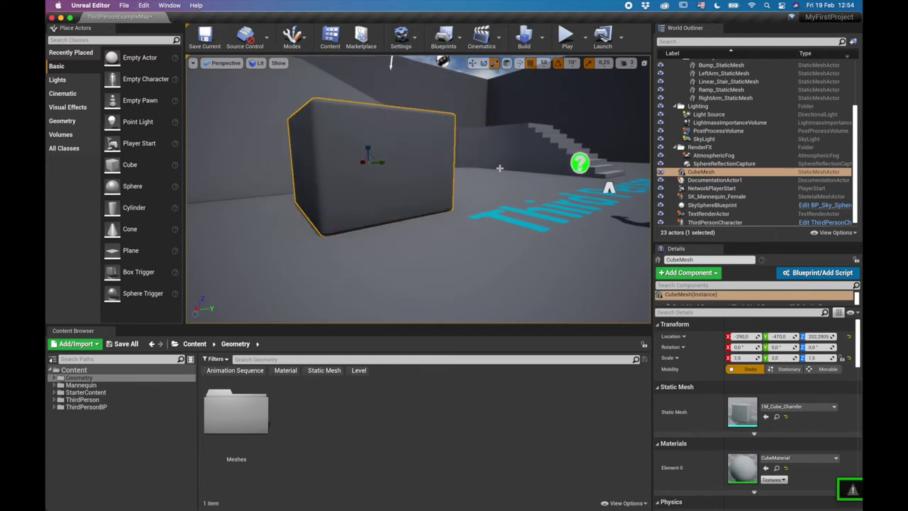
Undo the mannequin's uniform enlargement while viewing it beside the cube.
right_drag(437, 184, 401, 180)
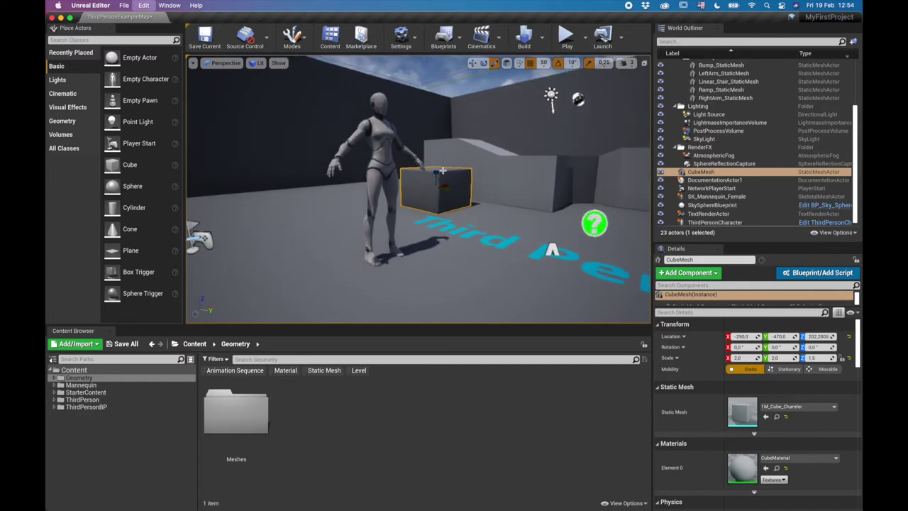
key(super+z)
key(super+z)
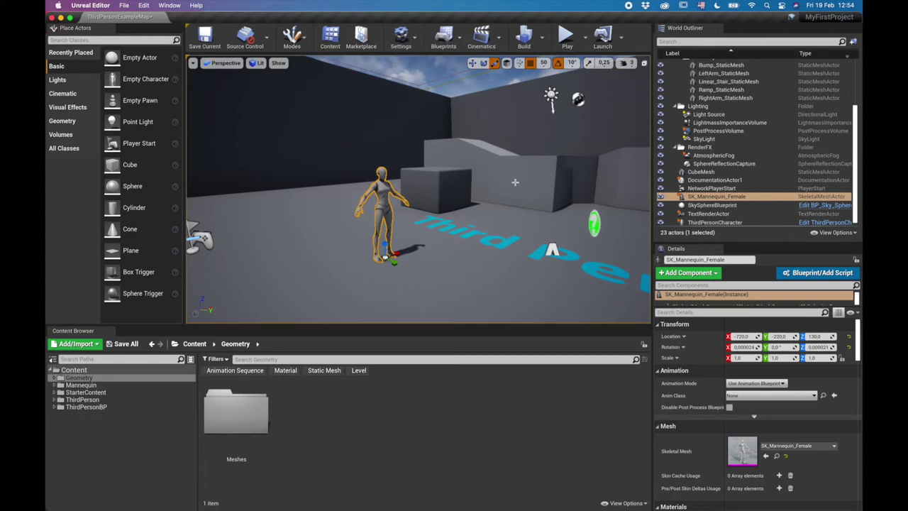
Try scaling the mannequin uniformly with scale snapping off, undo it, and open the list of scale snap values.
mouse_move(388, 260)
mouse_down()
mouse_move(419, 237)
mouse_move(373, 271)
mouse_move(388, 257)
mouse_up()
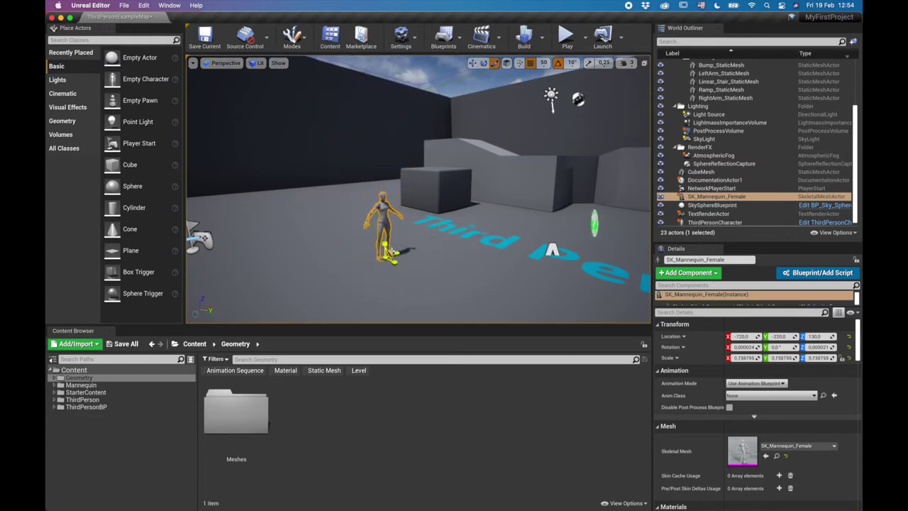
key(super+z)
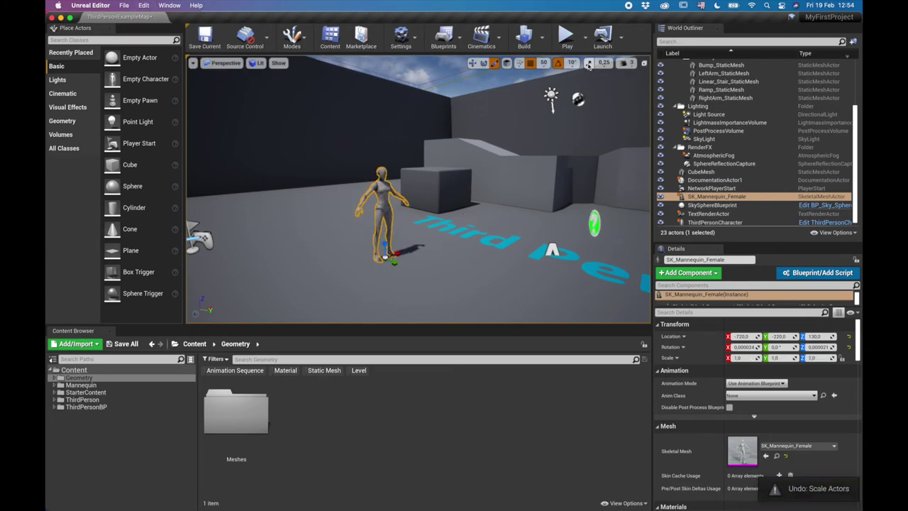
click(609, 66)
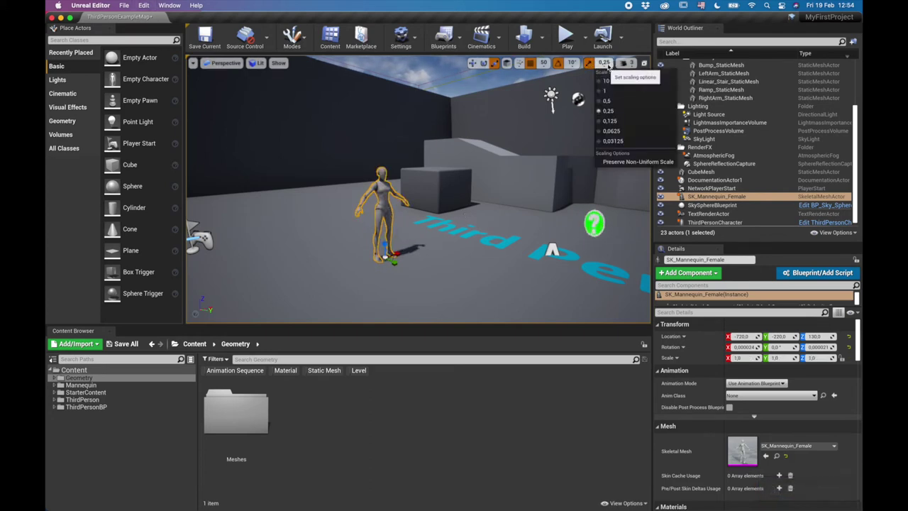
Open the camera speed settings and fly the view around the mannequin in all directions at speed 3.
click(625, 63)
click(624, 62)
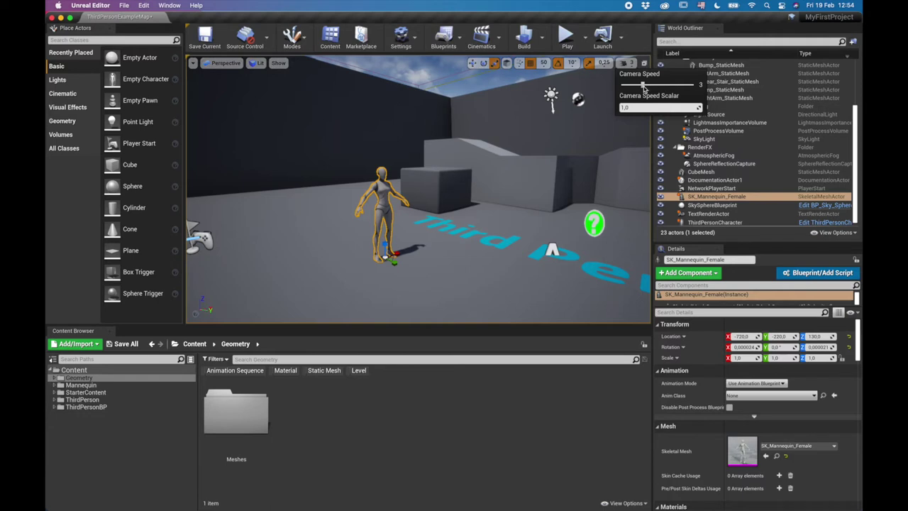
key(w)
right_drag(459, 229, 576, 219)
key(s)
key(d)
key(a)
key(w)
key(d)
key(s)
key(a)
drag(525, 217, 506, 188)
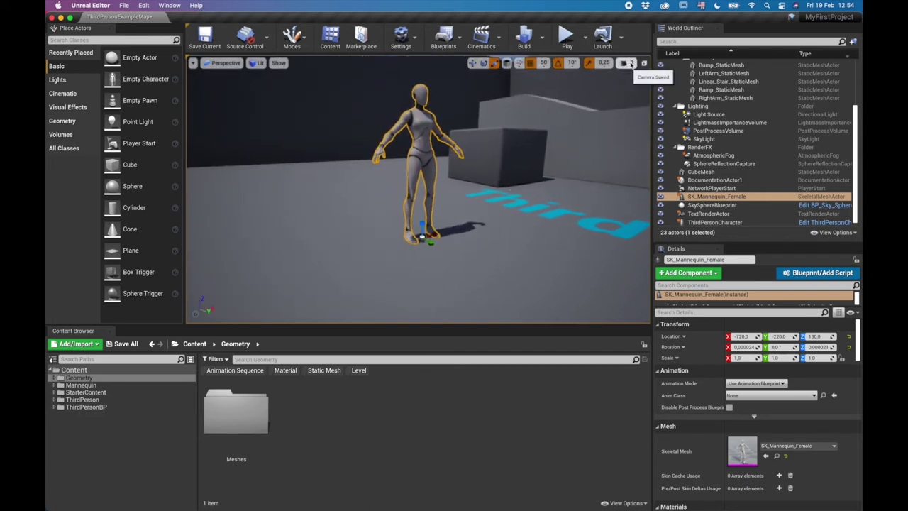
Set the camera speed to 1 and fly slowly up to a close-up of the mannequin's head.
click(624, 63)
drag(635, 86, 623, 85)
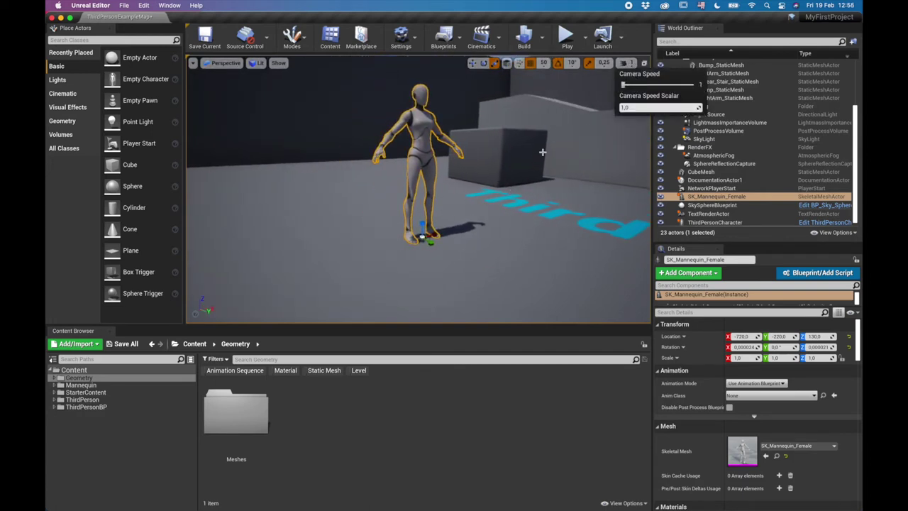
right_drag(436, 205, 449, 190)
key(w)
key(w)
key(e)
key(w)
key(a)
key(w)
key(e)
key(d)
drag(415, 101, 412, 99)
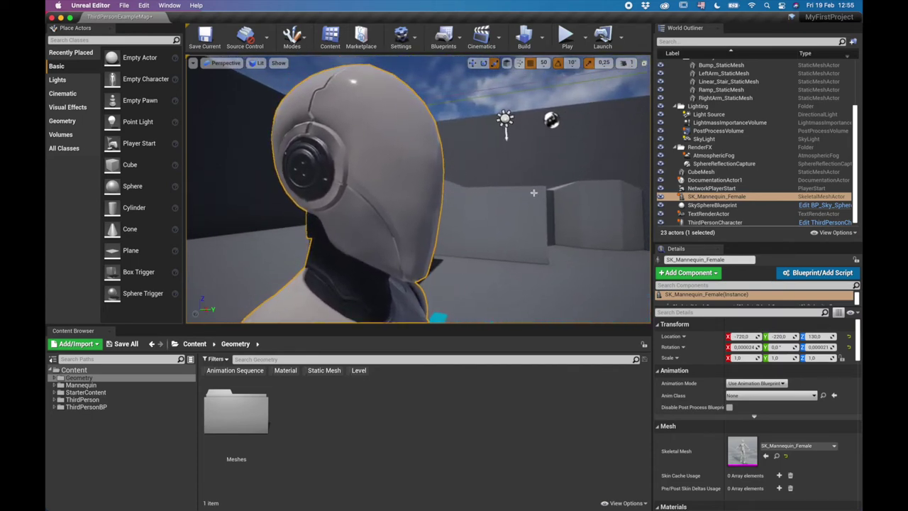
Deselect the mannequin, set the camera speed to 7, and fly the view far outside the arena.
key(Escape)
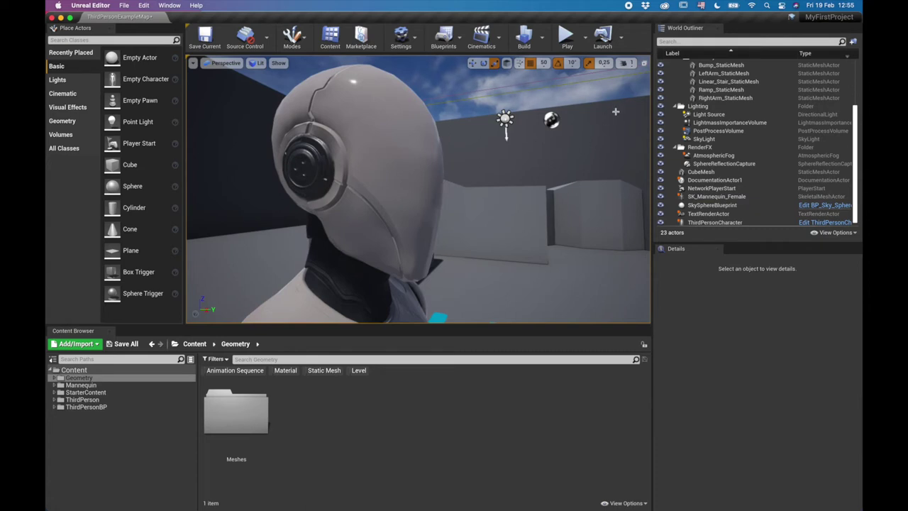
click(624, 64)
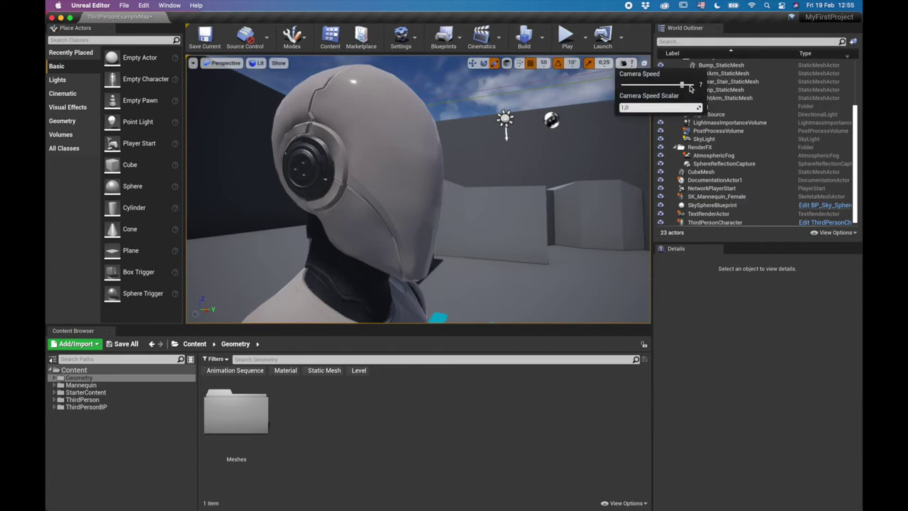
scroll(456, 225, down, 10)
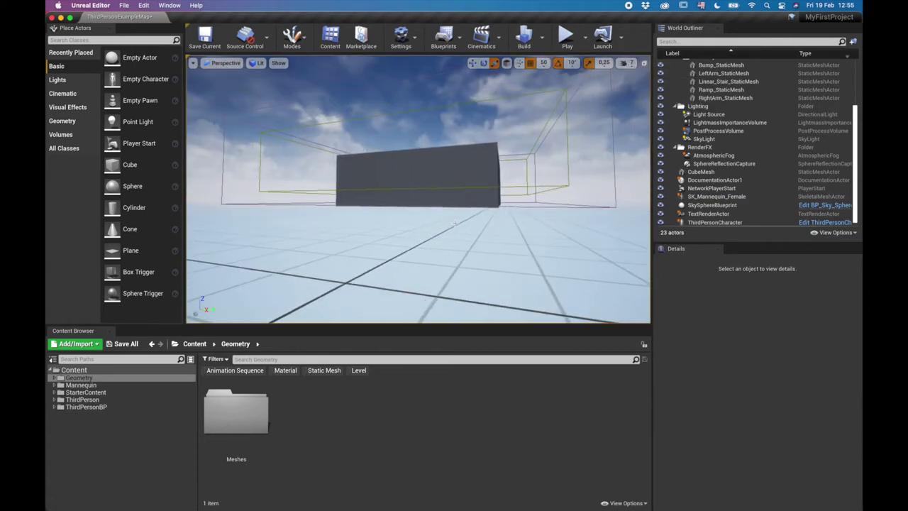
scroll(455, 225, down, 10)
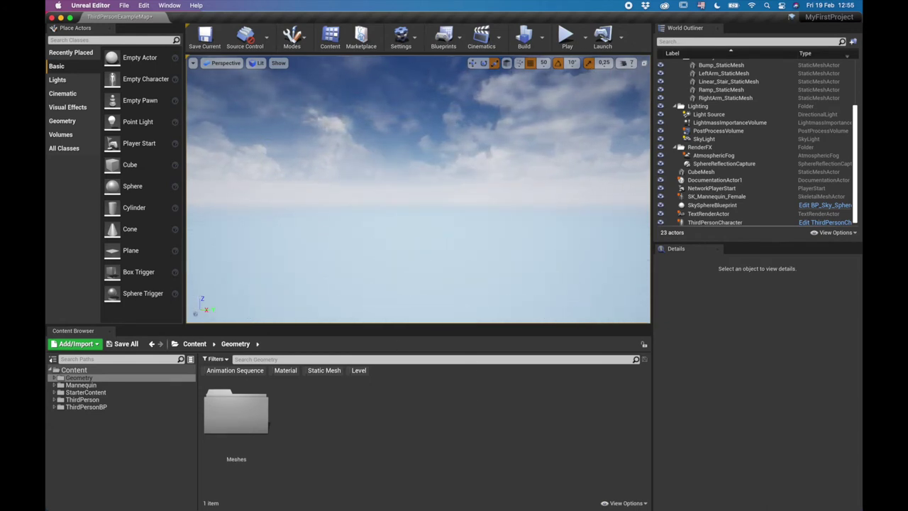
right_drag(455, 224, 455, 86)
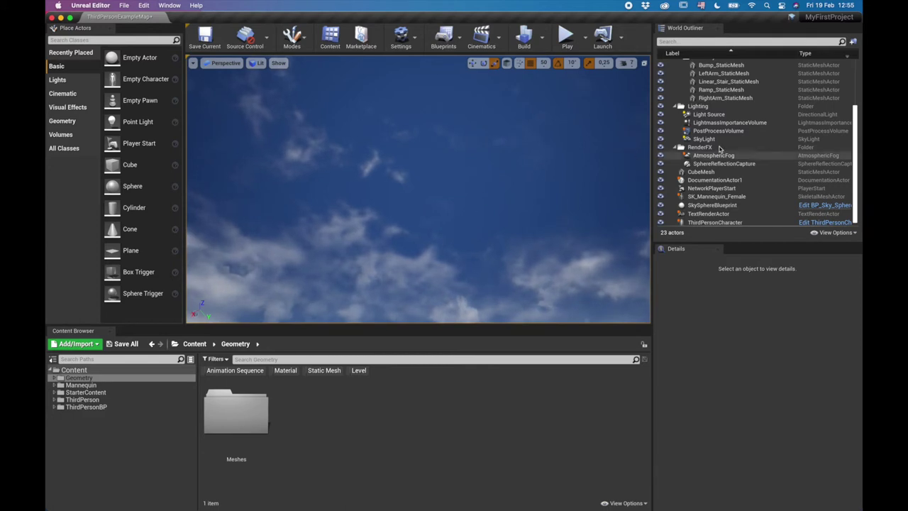
Select Wall9 from the Arena folder and frame it to bring the view back to the level.
scroll(709, 131, up, 3)
click(706, 91)
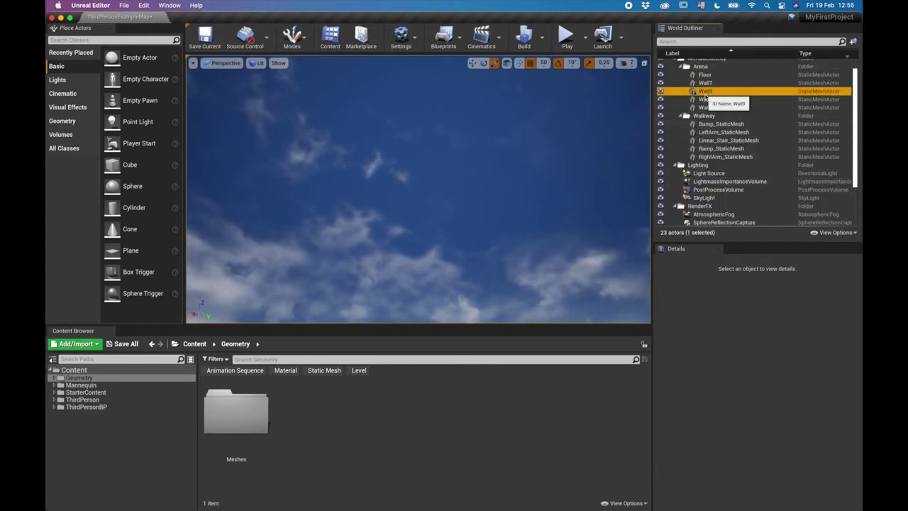
key(f)
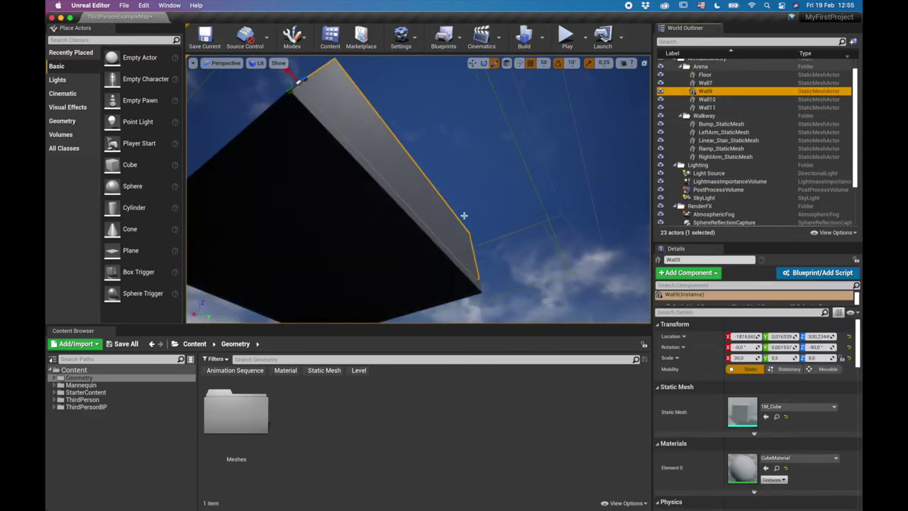
Set the camera speed to 4 and fly the view back inside the arena, facing the walkway.
right_drag(477, 120, 454, 216)
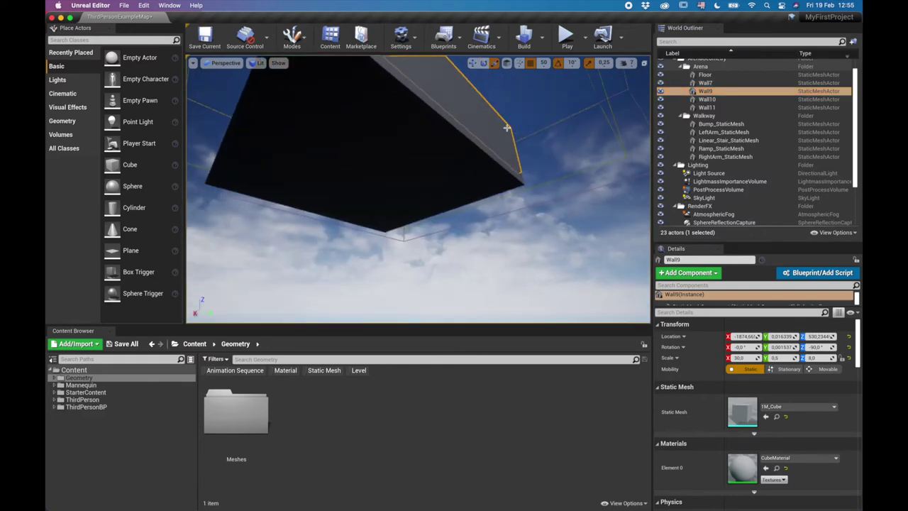
click(628, 64)
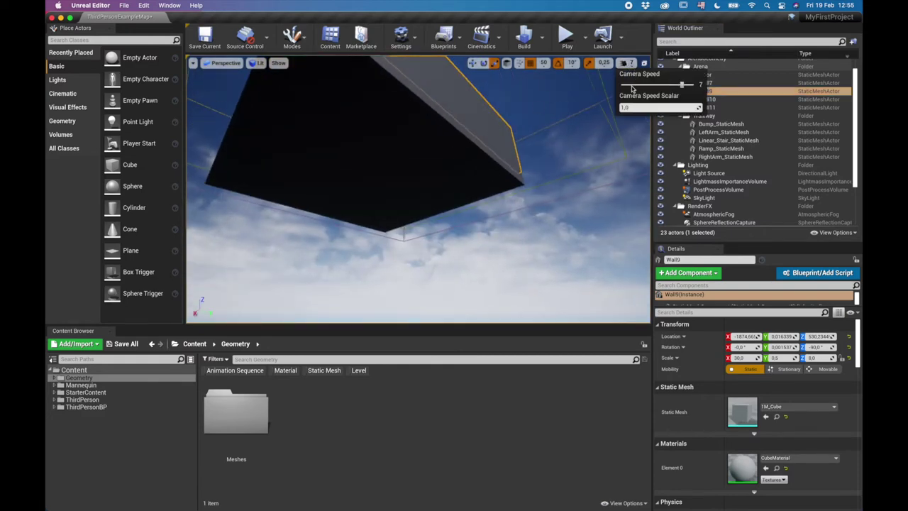
click(659, 85)
right_drag(484, 156, 482, 159)
key(w)
key(e)
right_drag(489, 201, 489, 201)
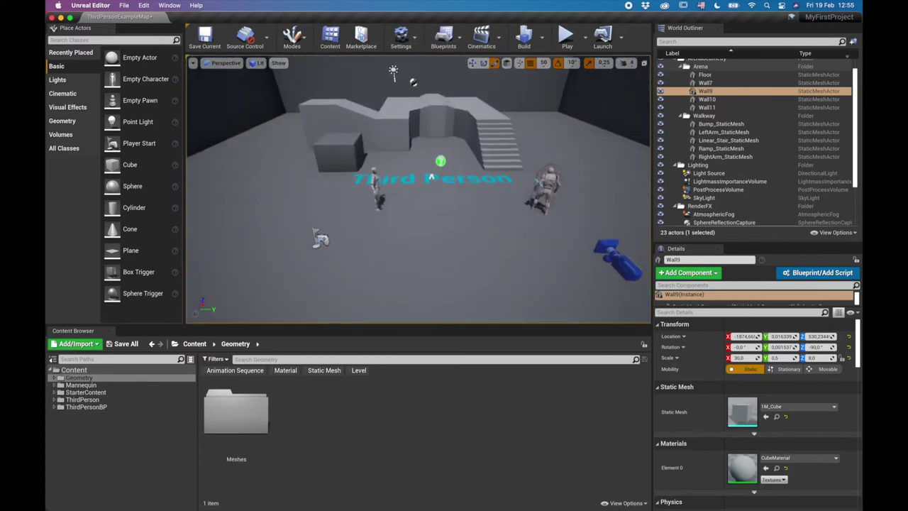
Set the camera speed to 3 and close the speed settings.
click(630, 63)
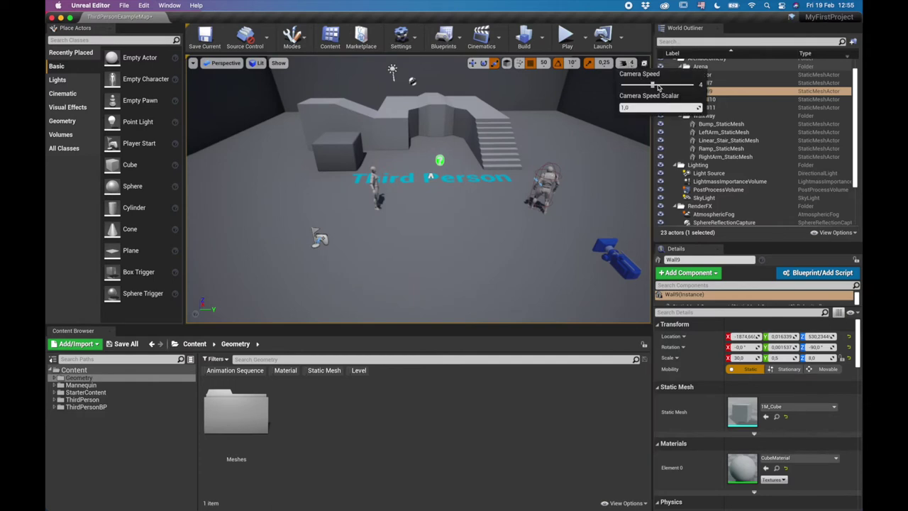
drag(643, 86, 633, 85)
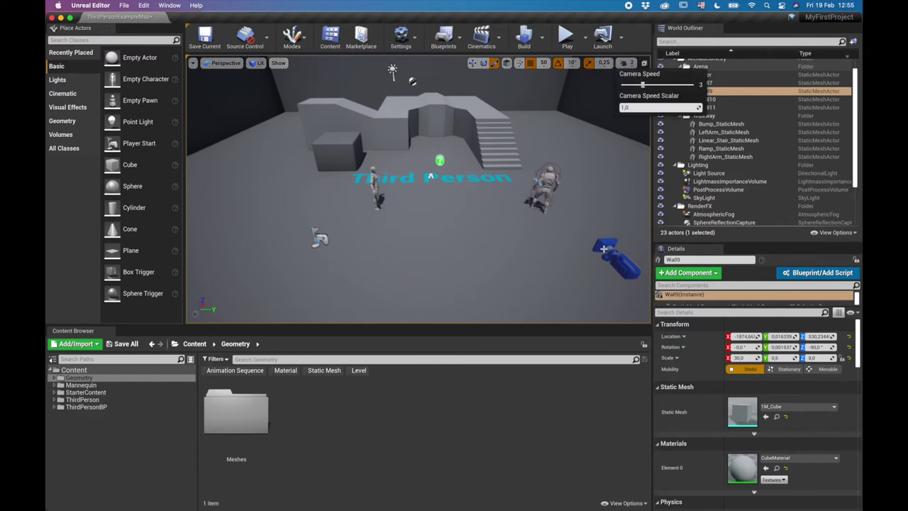
click(639, 43)
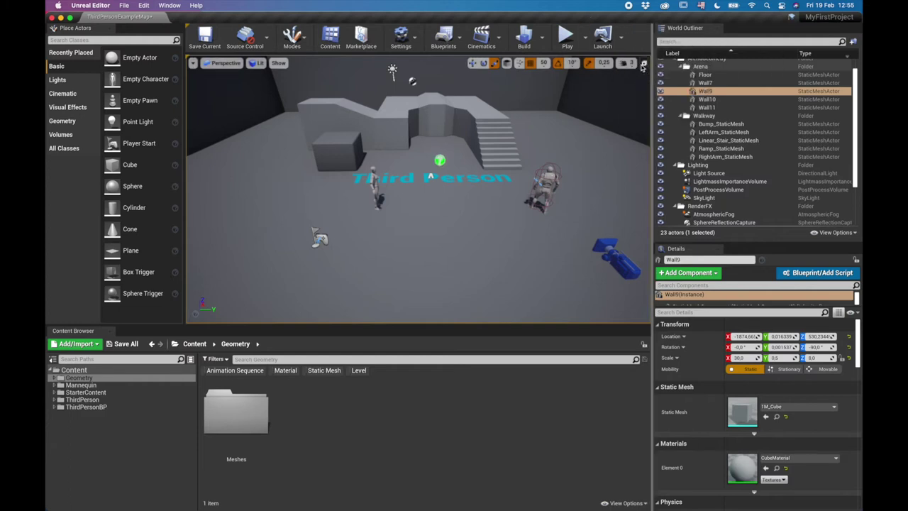
Switch to the four-viewport layout and navigate the Back and Perspective views around the mannequins.
click(644, 64)
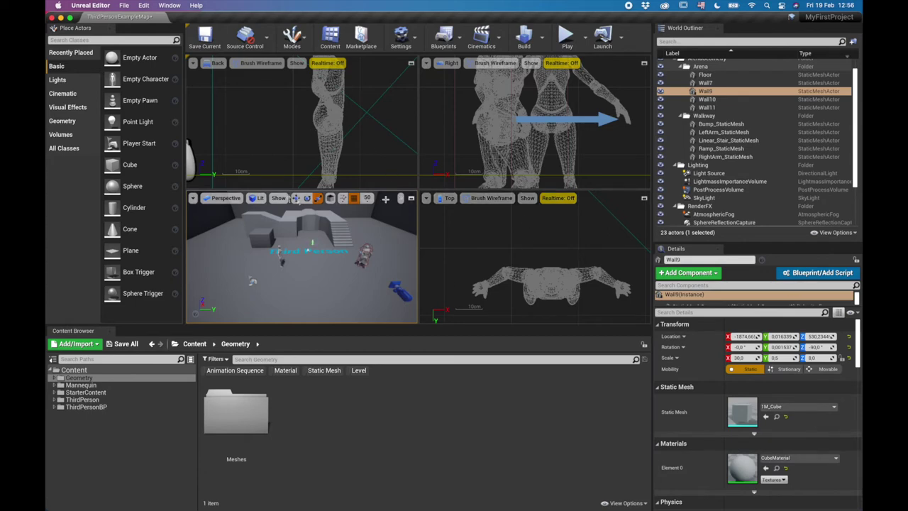
right_drag(363, 111, 327, 139)
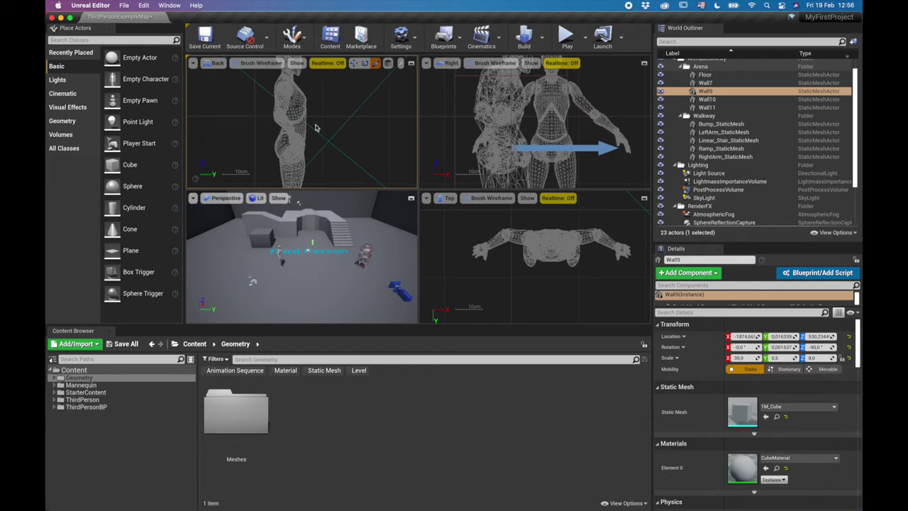
scroll(322, 279, up, 8)
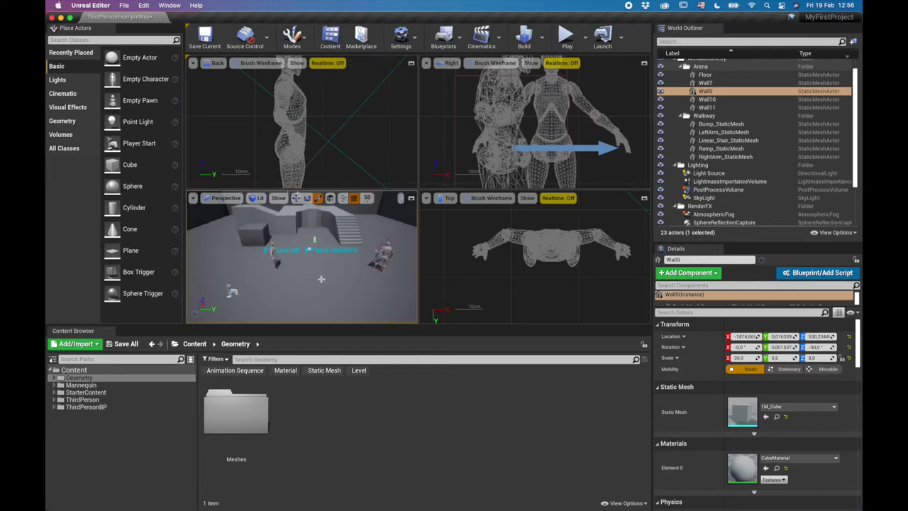
right_drag(322, 279, 232, 235)
right_drag(312, 132, 334, 148)
Select and frame the female mannequin in the Perspective view, then move it along Y to -120.
click(273, 271)
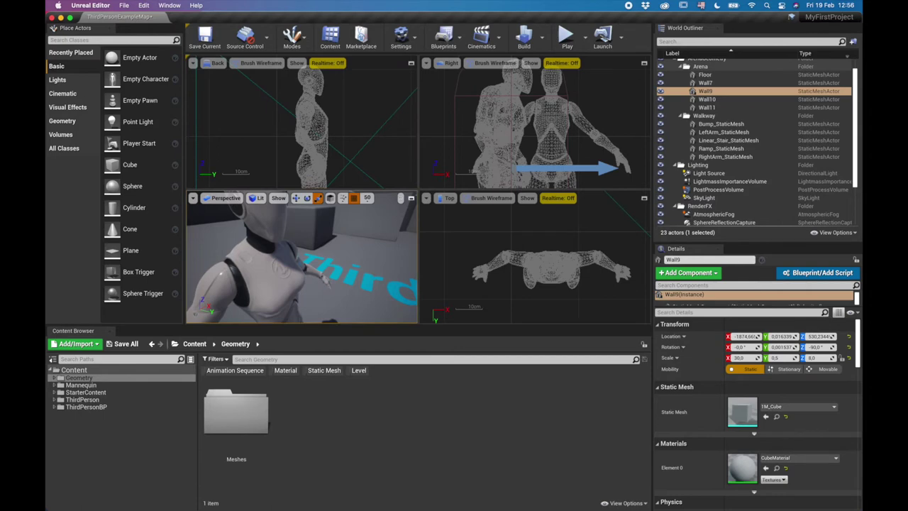
key(f)
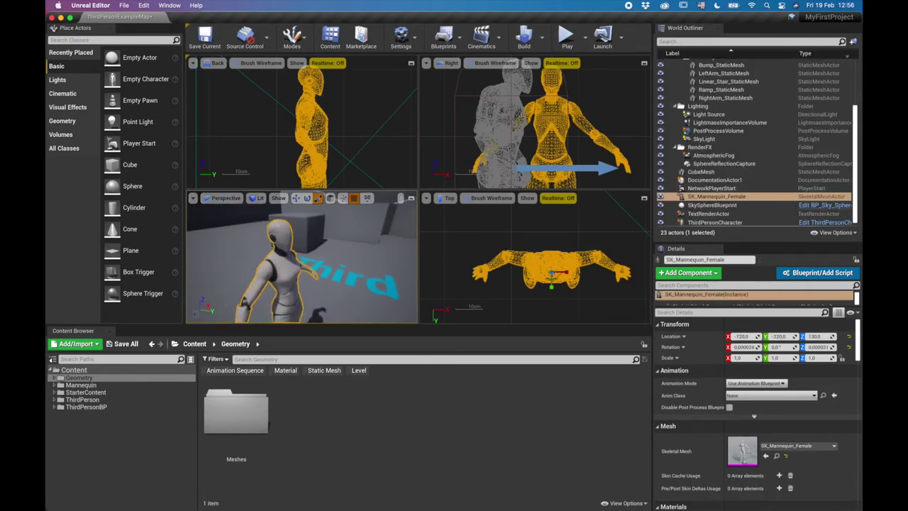
key(w)
middle_drag(329, 254, 328, 298)
scroll(330, 254, down, 3)
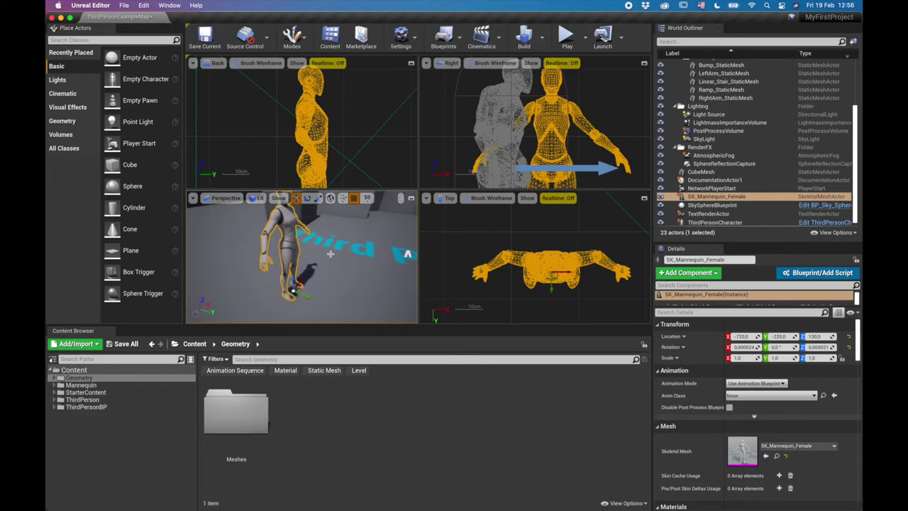
drag(308, 297, 355, 314)
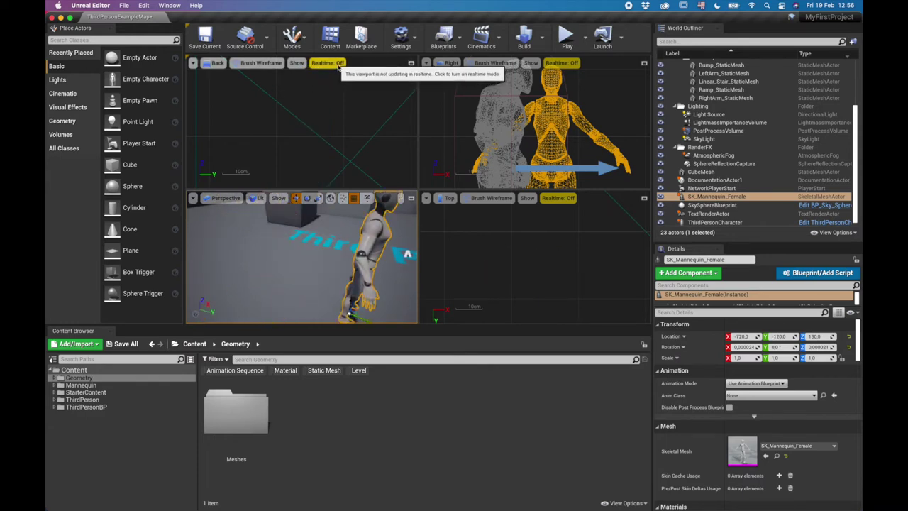
Turn on realtime updating for the Back view and move the female mannequin along Y to -170.
right_drag(322, 138, 278, 110)
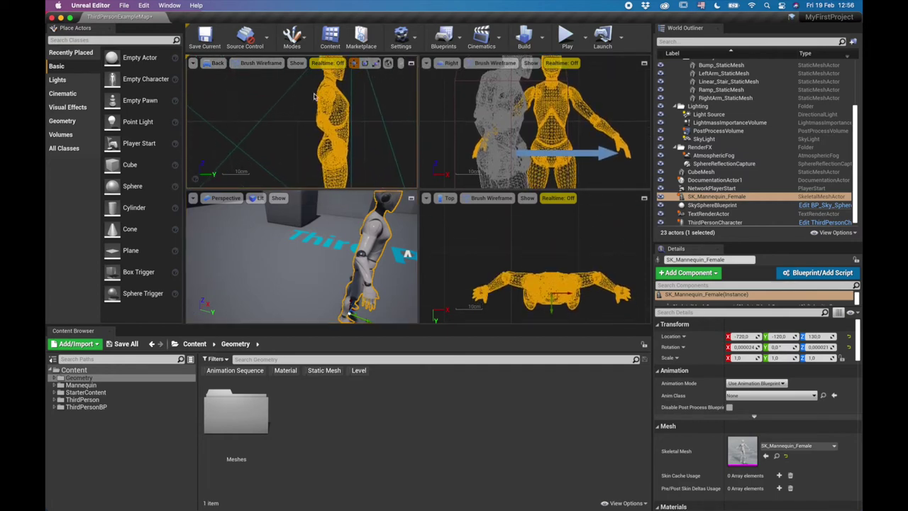
click(339, 65)
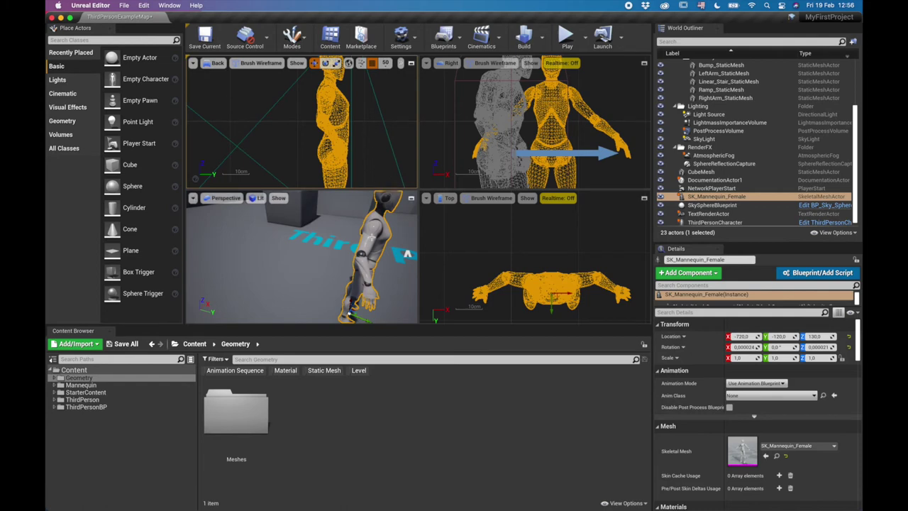
drag(364, 318, 321, 303)
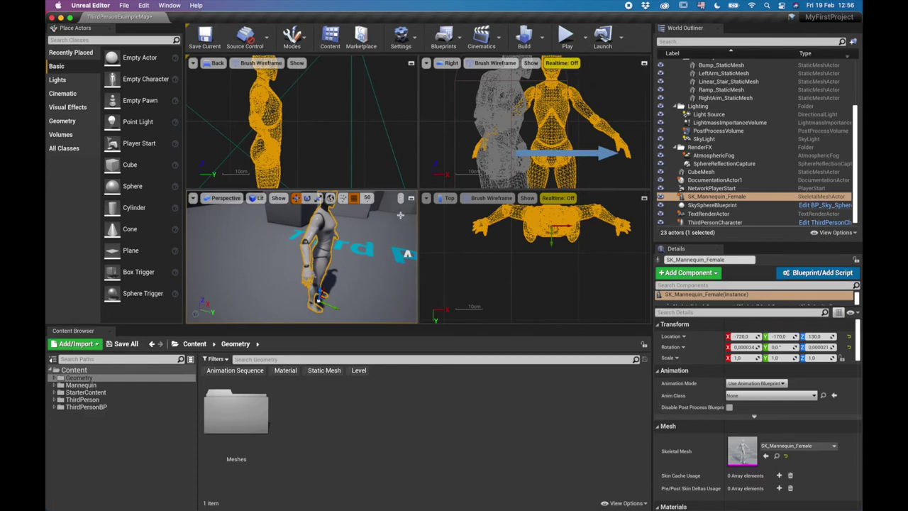
Maximize and restore the Back view, then maximize the Perspective view and orbit it around the mannequin.
click(411, 63)
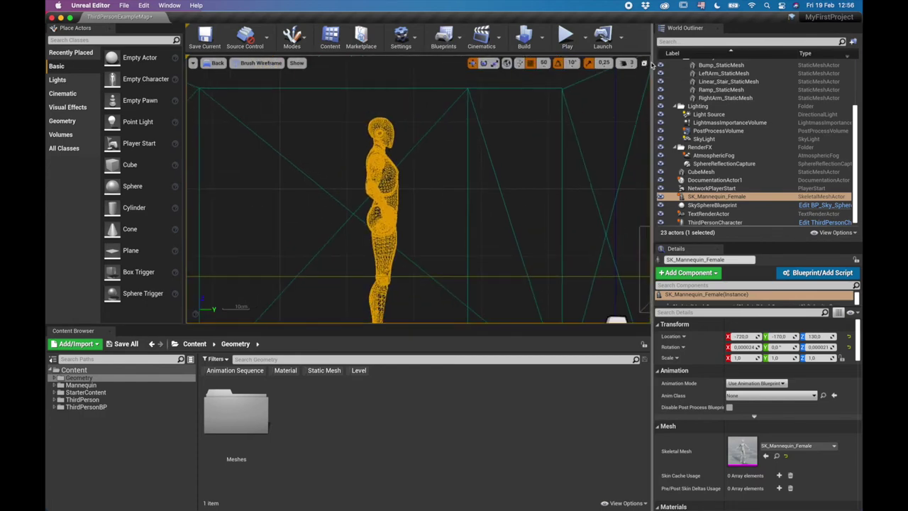
click(644, 63)
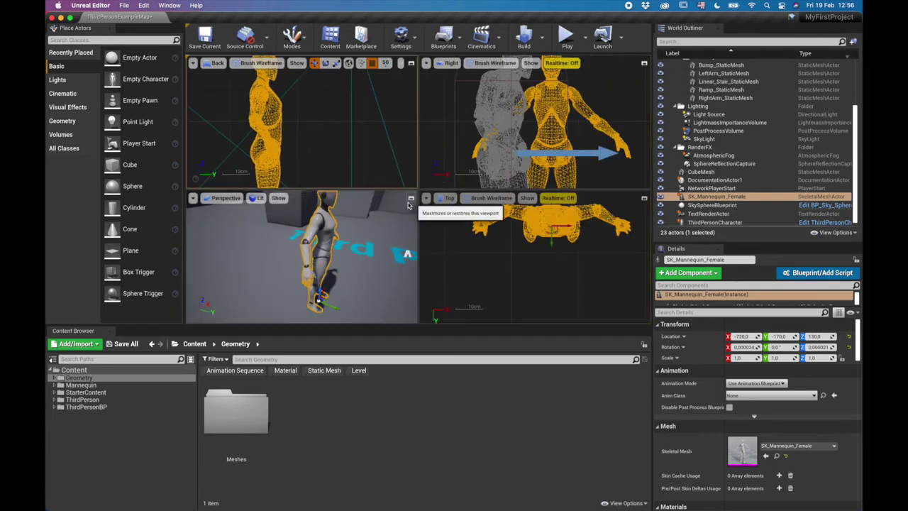
click(411, 198)
right_drag(410, 201, 341, 206)
alt+drag(490, 203, 490, 181)
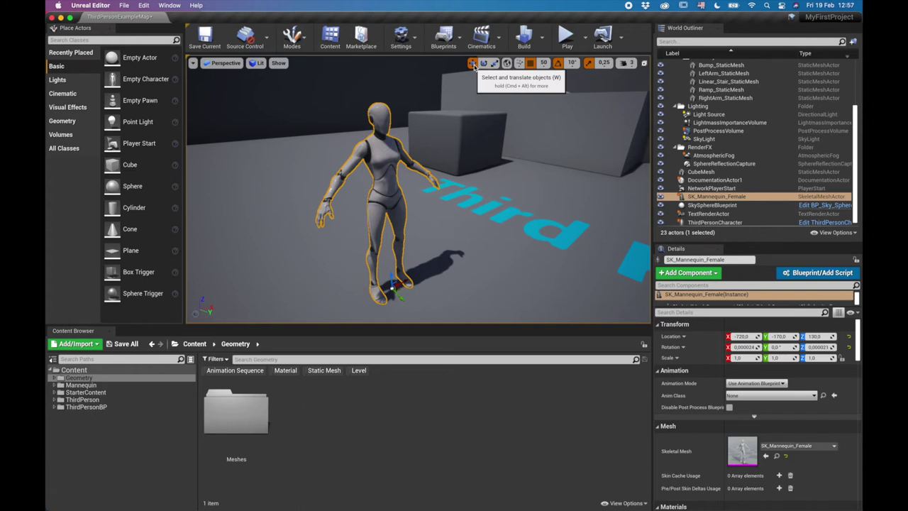
Try the Rotate and Scale tools on the mannequin, and return to the Translate tool.
key(e)
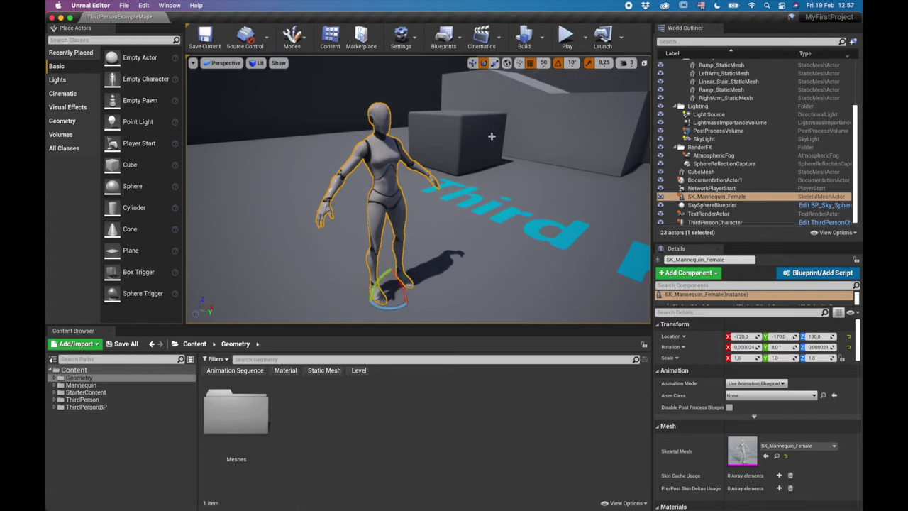
click(496, 63)
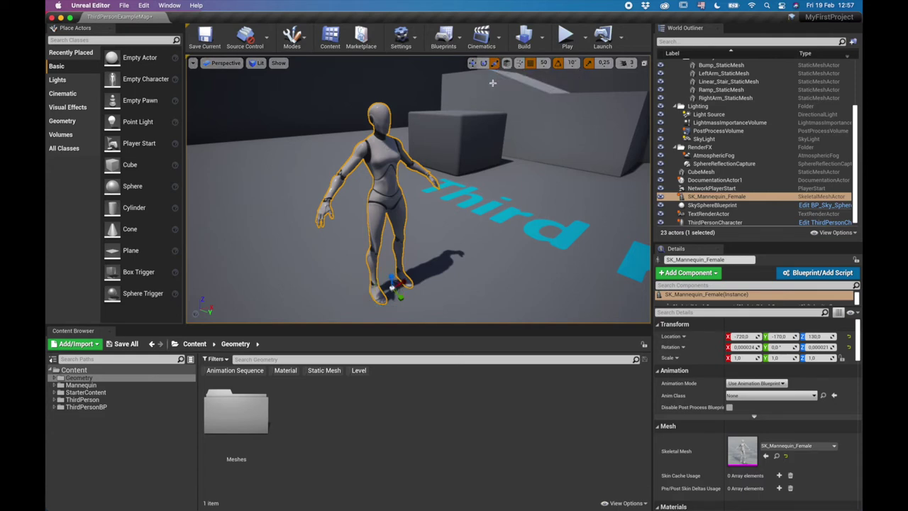
key(w)
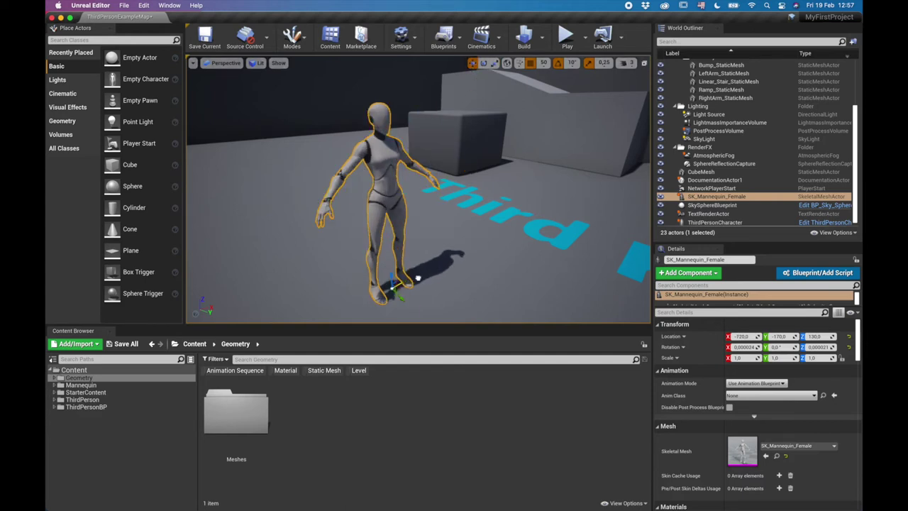
key(e)
mouse_move(403, 287)
mouse_down()
mouse_move(425, 284)
mouse_move(403, 288)
mouse_up()
key(w)
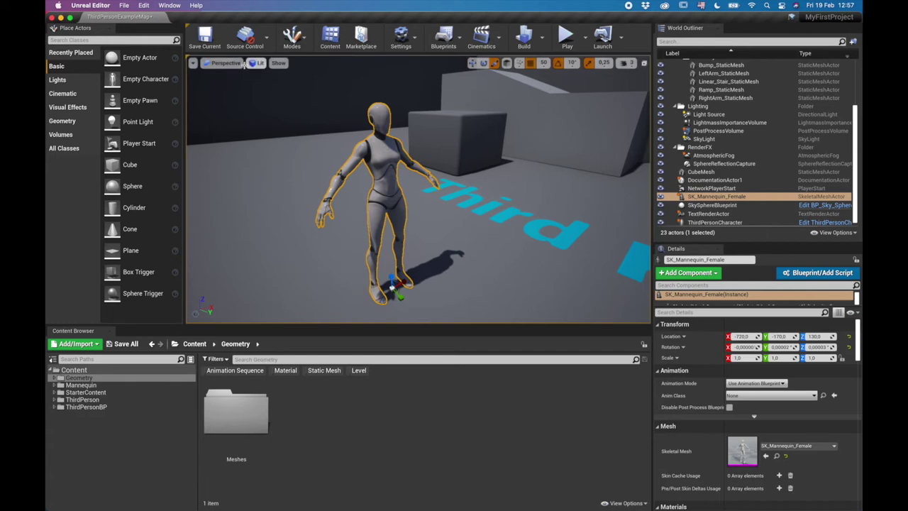
click(472, 63)
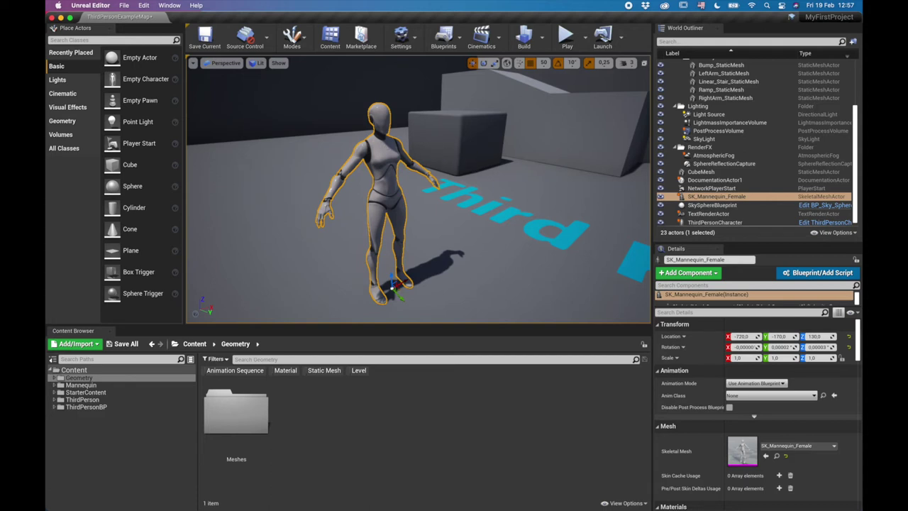
Set the position grid snap value to 10.
mouse_move(448, 164)
right_down()
mouse_move(450, 130)
mouse_move(464, 206)
mouse_move(455, 162)
right_up()
click(544, 62)
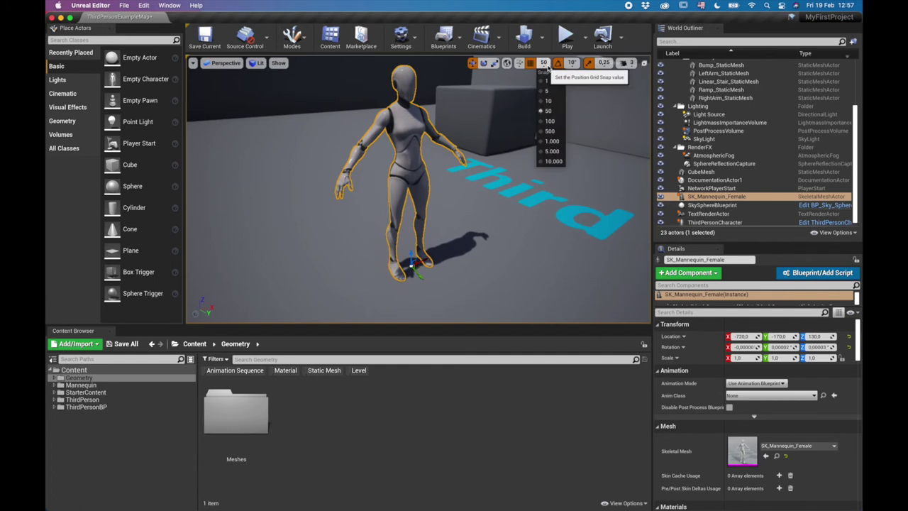
click(550, 102)
Temporarily move the mannequin's pivot away from its feet, then select the cube and reselect the mannequin to check the pivot.
right_drag(418, 189, 431, 156)
right_drag(440, 235, 441, 234)
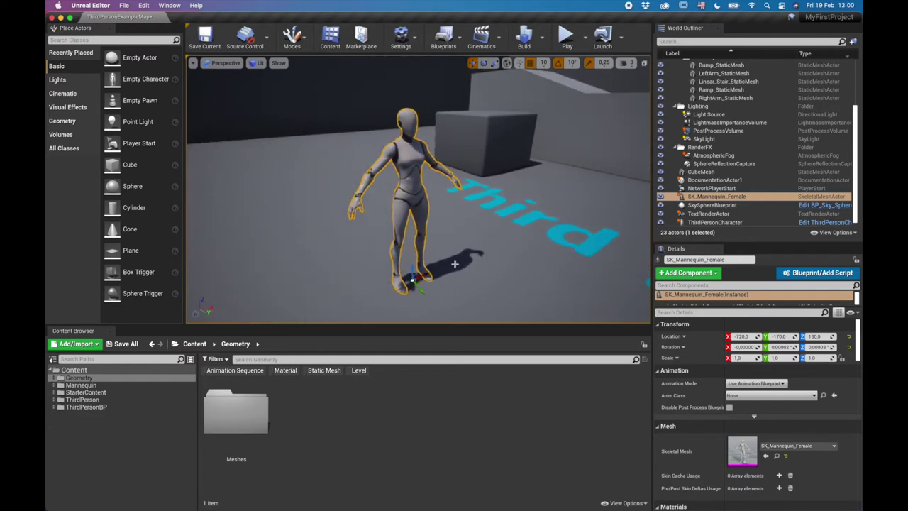
mouse_move(440, 235)
right_down()
mouse_move(440, 221)
mouse_move(455, 249)
mouse_move(441, 235)
right_up()
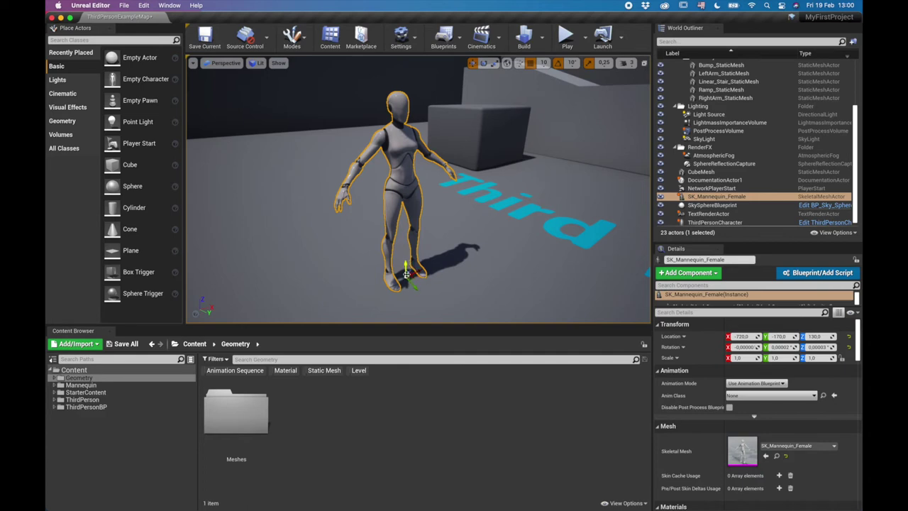
middle_drag(409, 268, 325, 242)
right_drag(483, 241, 561, 251)
click(383, 108)
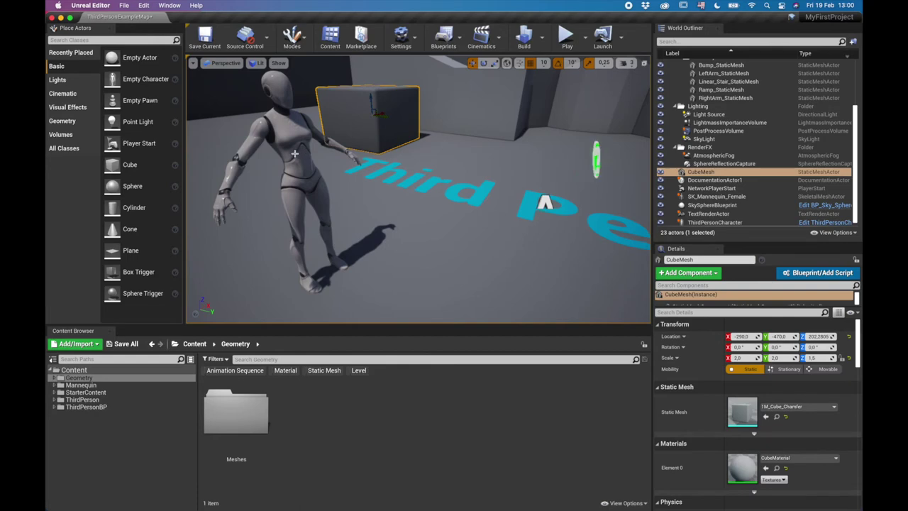
click(338, 147)
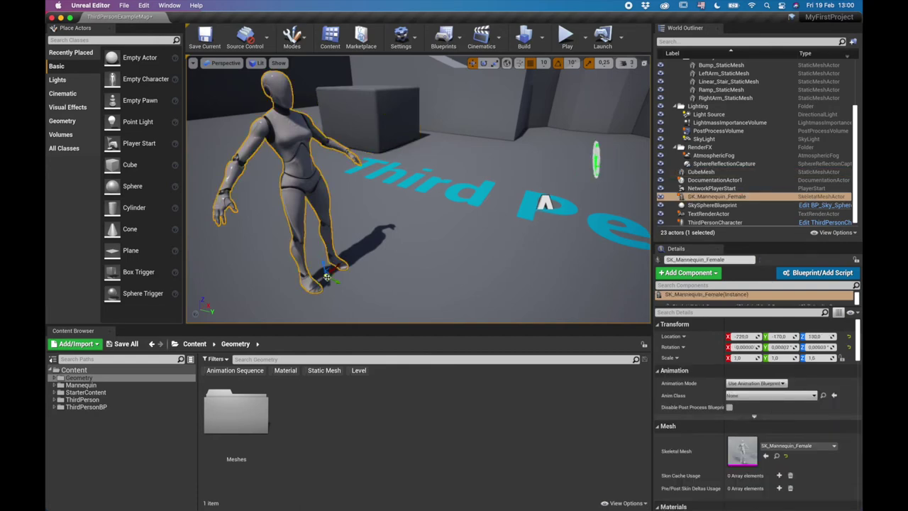
right_drag(327, 276, 256, 266)
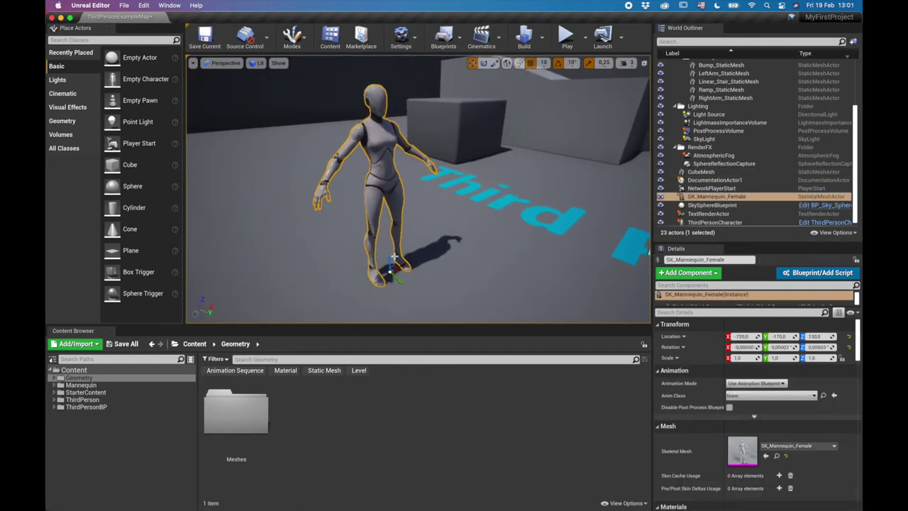
Move the mannequin's pivot onto the floor beside it, set it as the pivot offset, and check it by reselecting the mannequin.
middle_drag(391, 271, 454, 230)
right_click(385, 174)
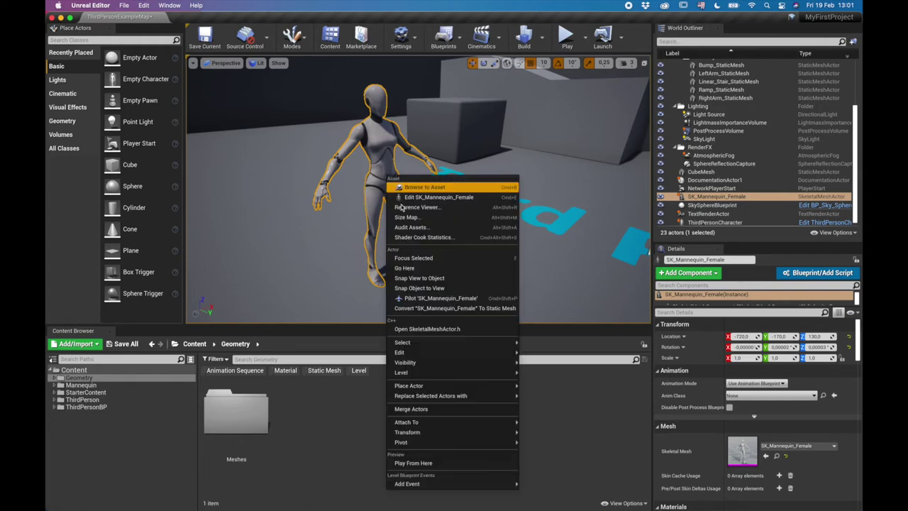
mouse_move(448, 442)
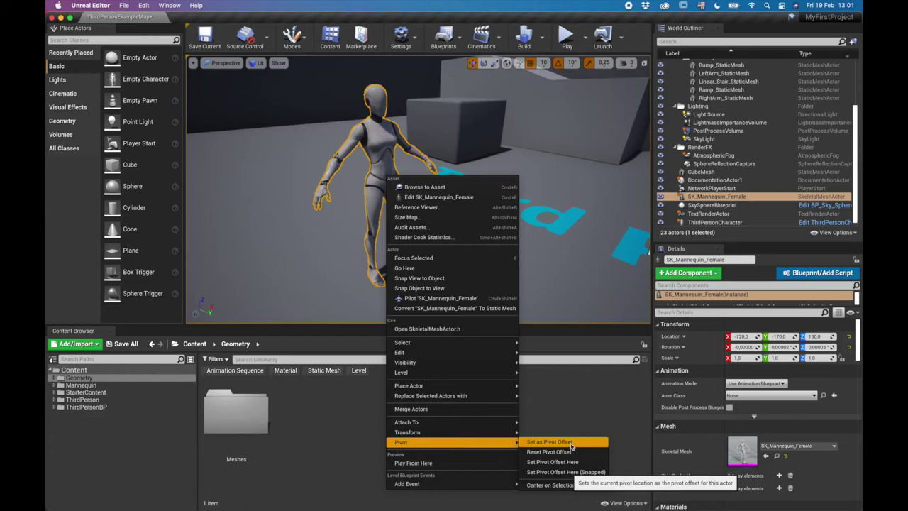
click(571, 445)
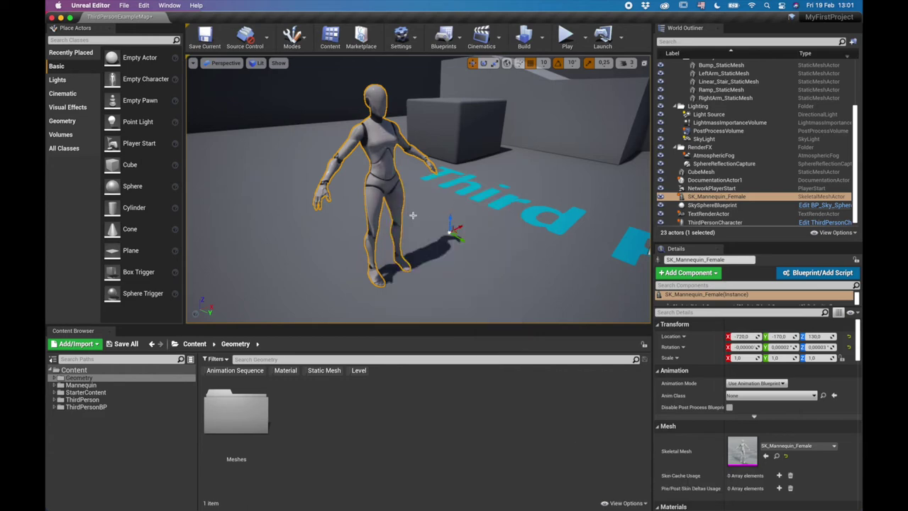
click(462, 115)
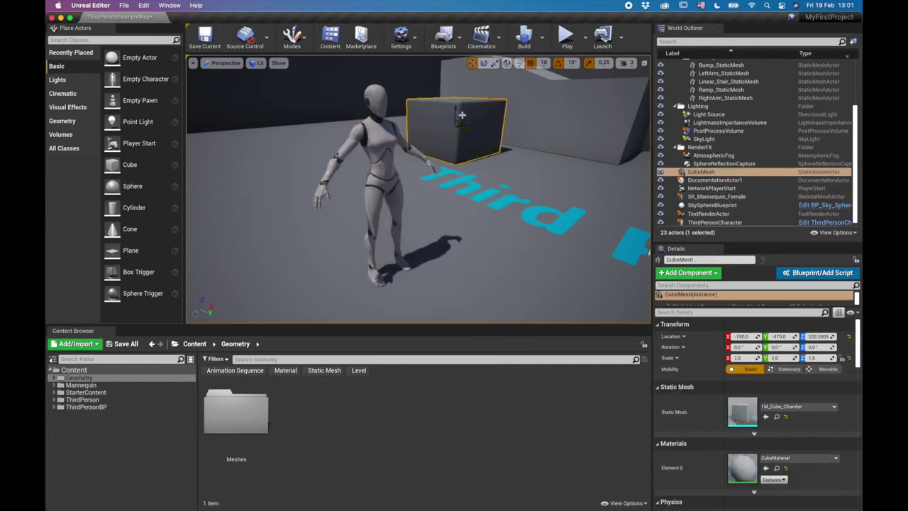
click(424, 160)
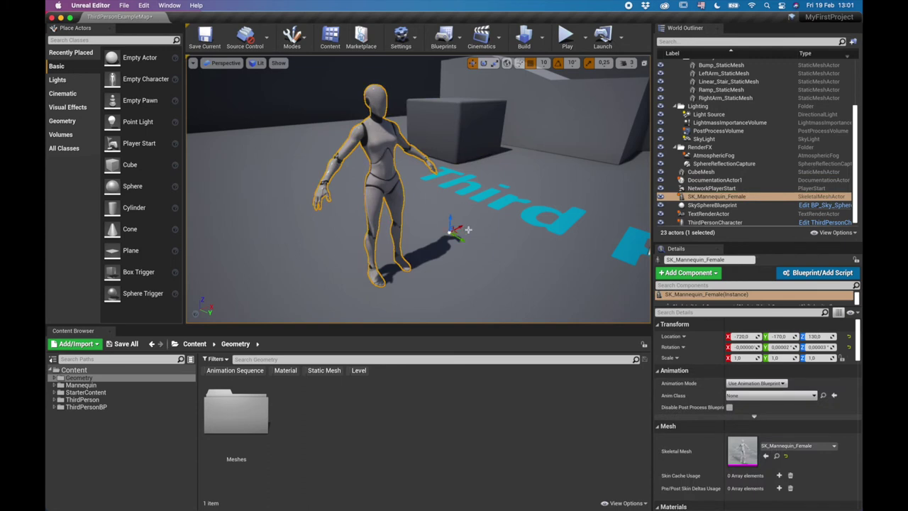
Try moving and rotating the mannequin around its offset pivot, and undo both transforms.
drag(458, 227, 464, 260)
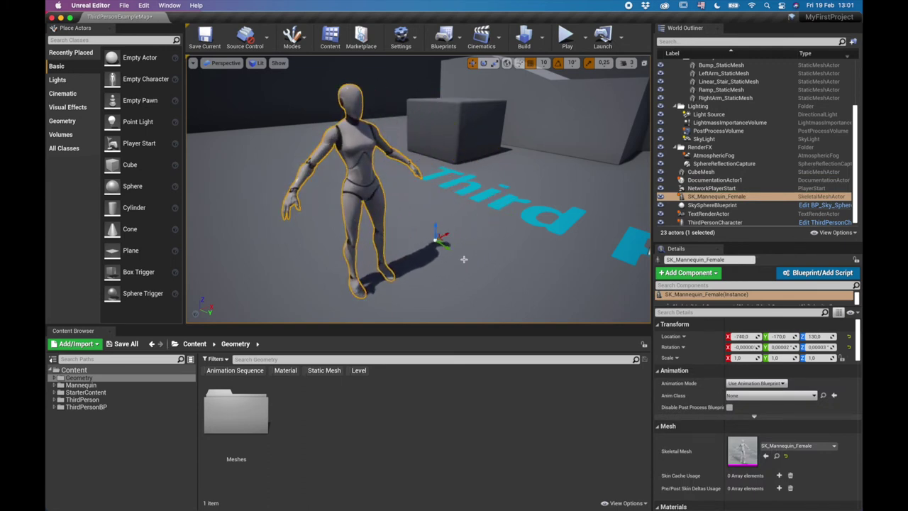
key(e)
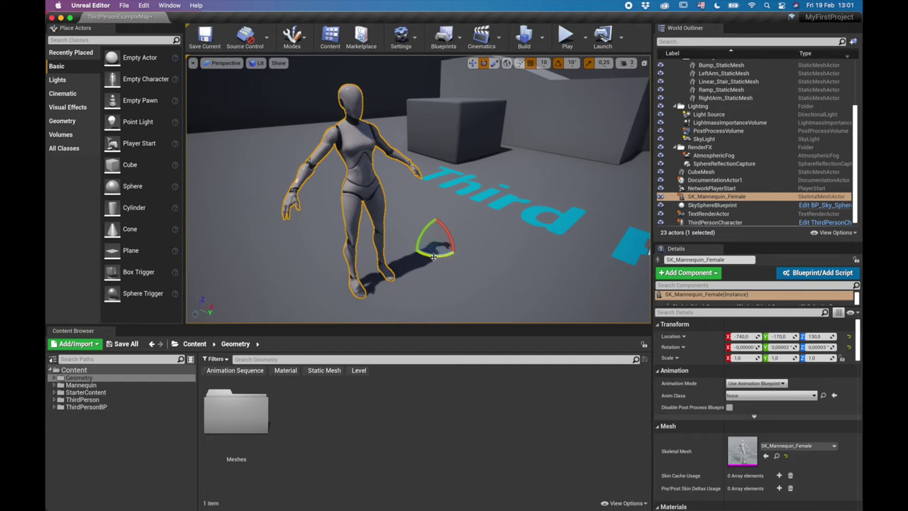
drag(434, 257, 441, 229)
key(super+z)
key(super+z)
key(super+z)
key(super+z)
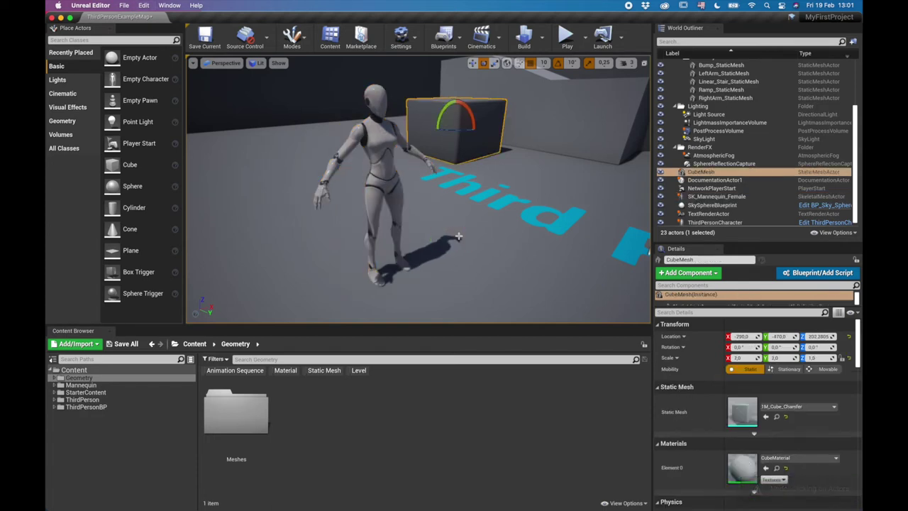
Return to the Translate tool, reselect the mannequin and undo its earlier pivot changes.
key(w)
click(381, 163)
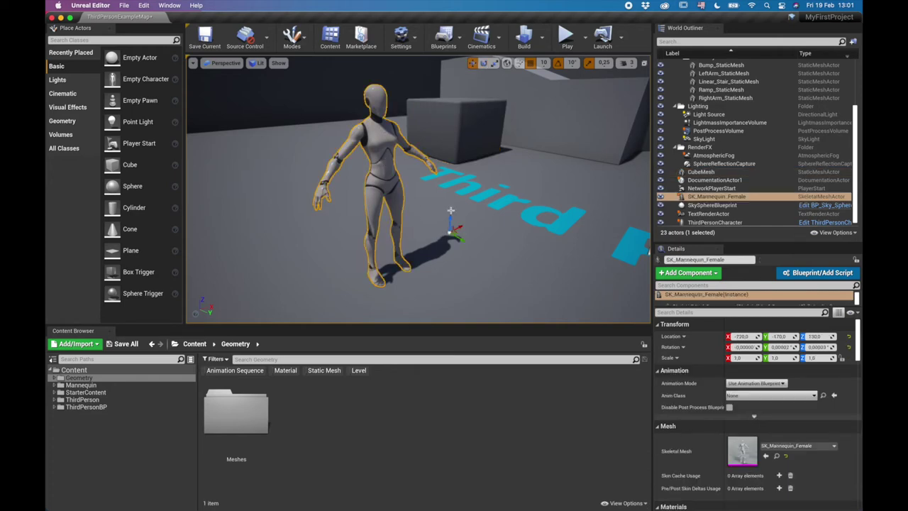
key(super+z)
key(super+z)
key(super+z)
key(super+z)
Turn off position grid snapping and try moving the mannequin's pivot freely across the floor, undoing the pivot move.
click(530, 64)
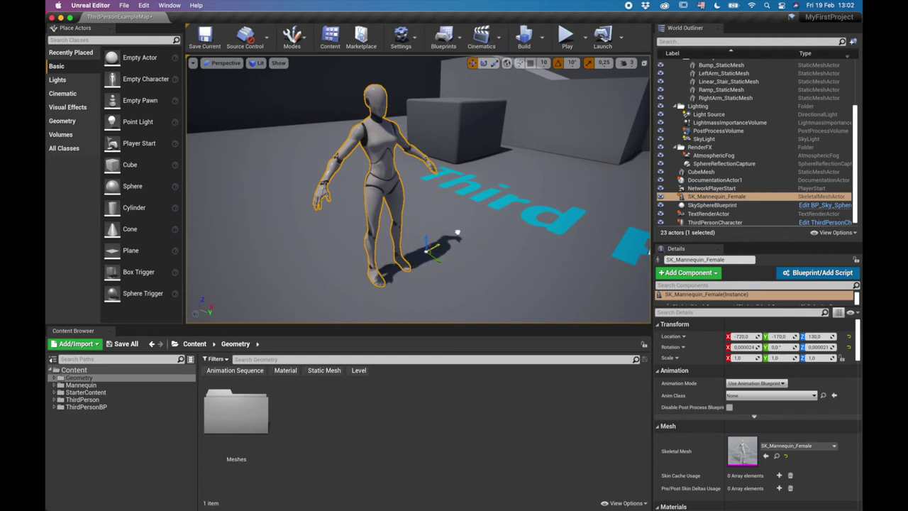
middle_drag(338, 275, 533, 213)
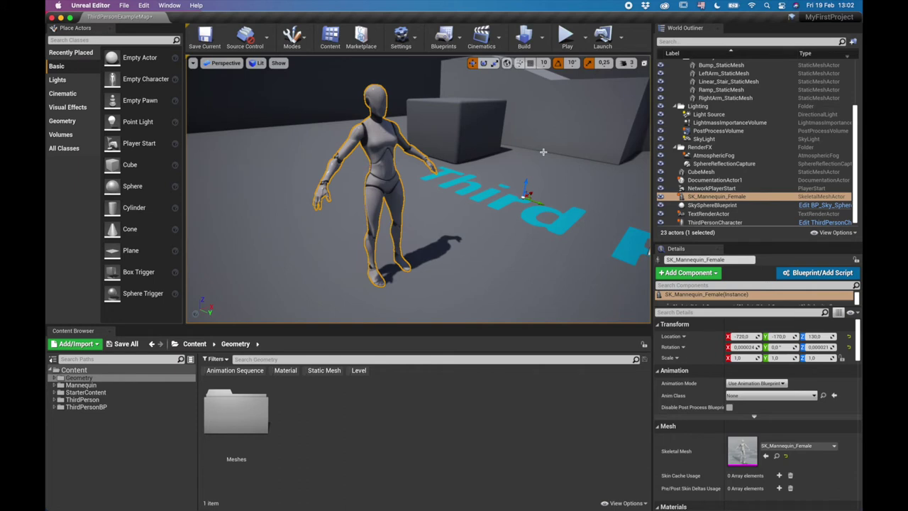
key(super+z)
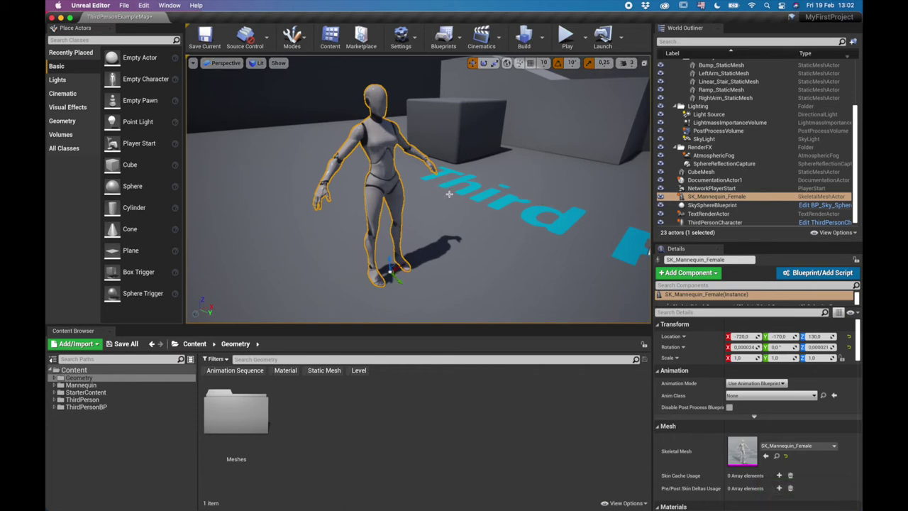
Deselect the mannequin and reframe the viewport to show it from farther back with open floor around it.
right_drag(447, 219, 568, 216)
key(Escape)
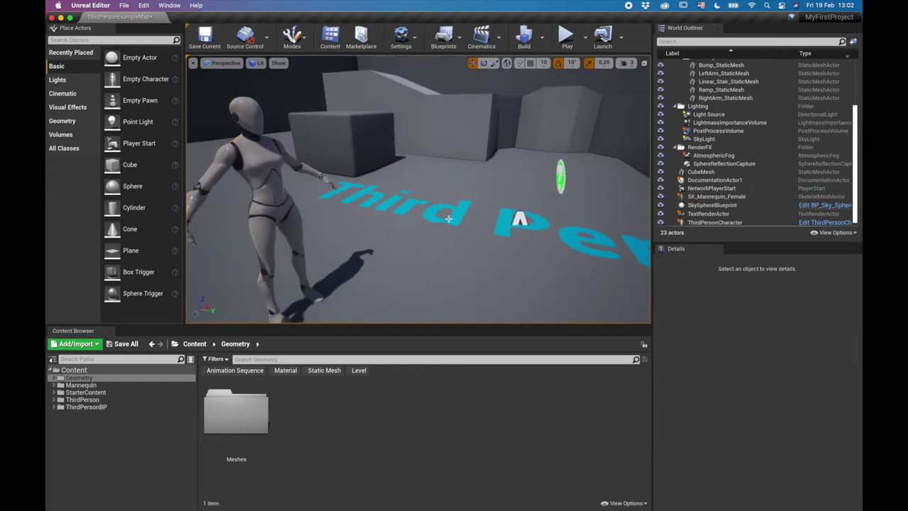
scroll(447, 219, down, 6)
scroll(446, 219, up, 2)
right_drag(416, 217, 525, 188)
right_drag(448, 219, 448, 219)
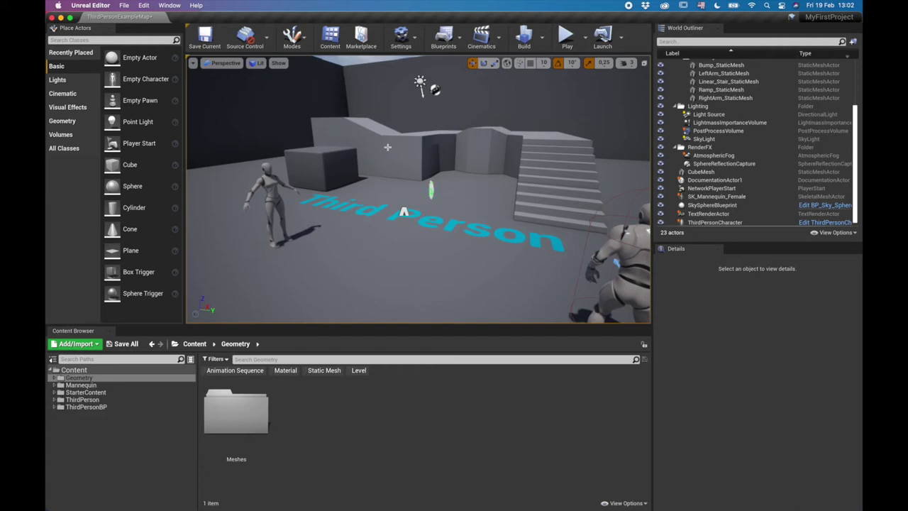
right_drag(359, 226, 364, 223)
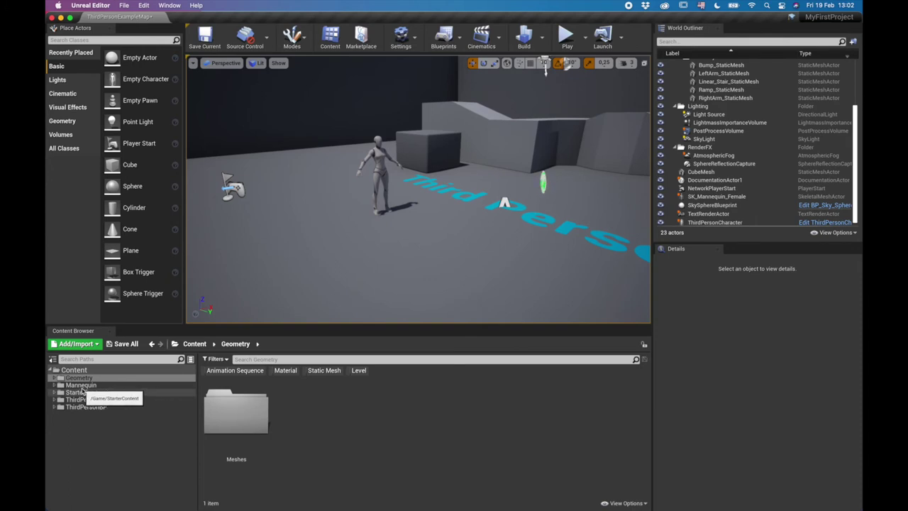
Open the Mesh folder inside Mannequin/Character to show the mannequin's skeletal mesh assets.
click(112, 385)
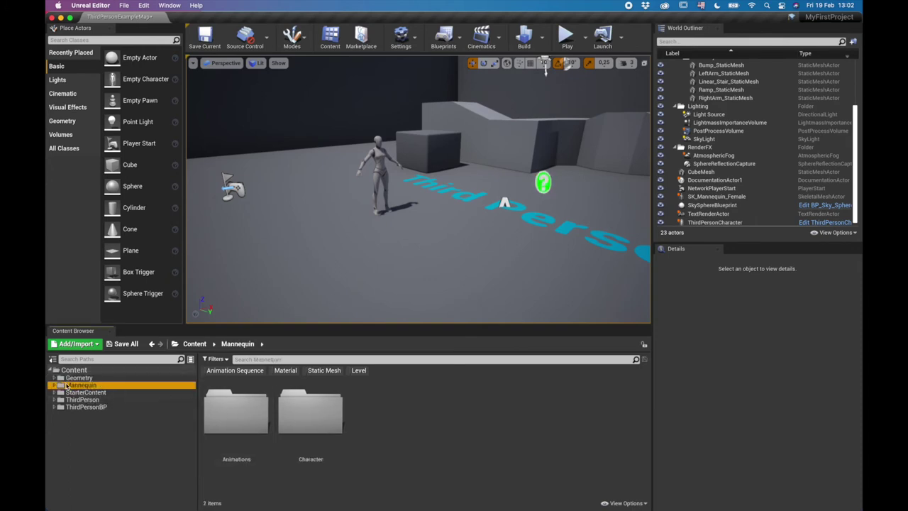
click(321, 416)
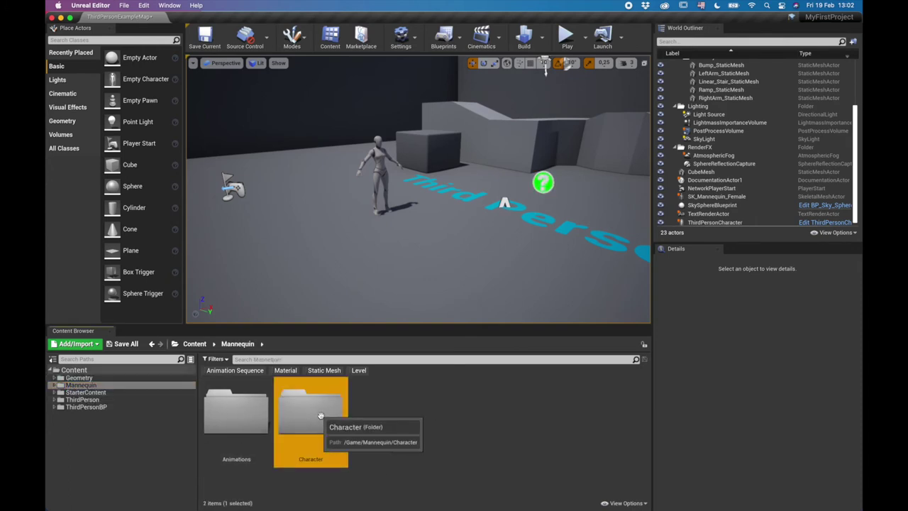
double_click(321, 416)
double_click(312, 417)
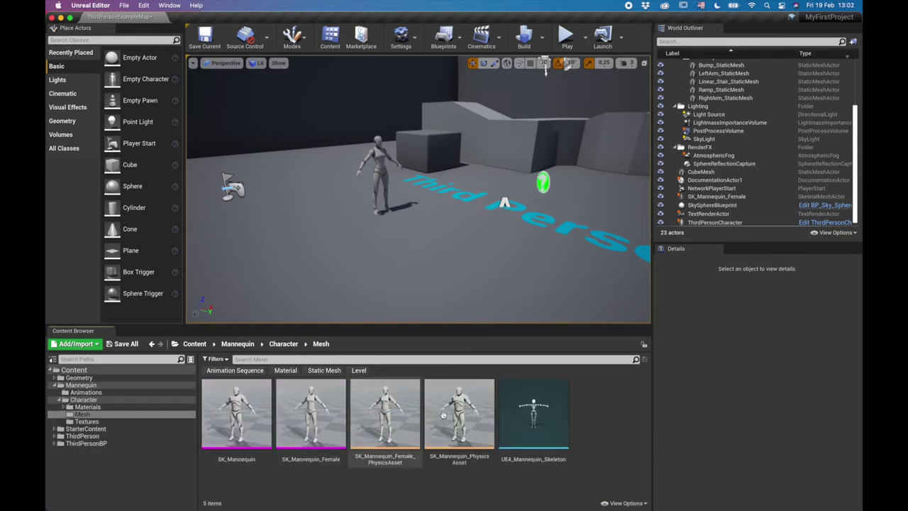
mouse_move(242, 410)
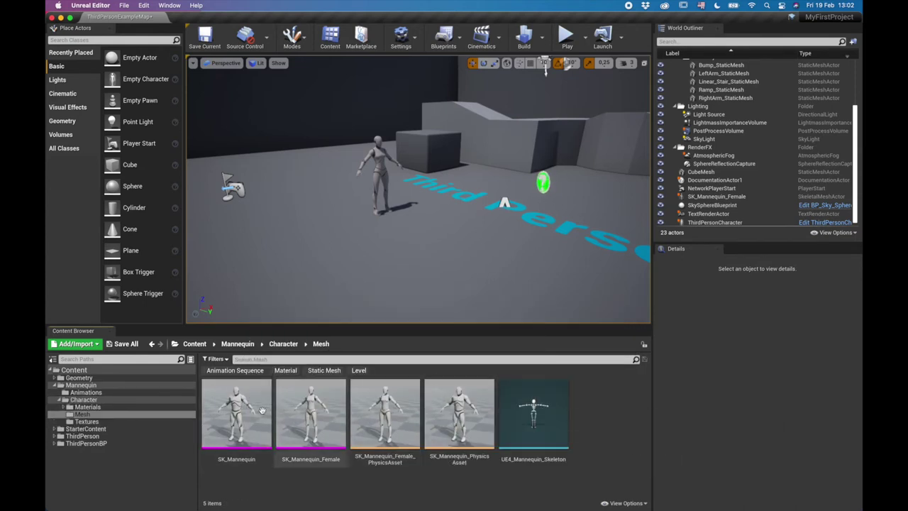
Place the SK_Mannequin skeletal mesh in the level beside the female mannequin.
drag(262, 410, 325, 231)
mouse_move(324, 232)
right_down()
mouse_move(262, 231)
mouse_move(341, 231)
mouse_move(315, 232)
right_up()
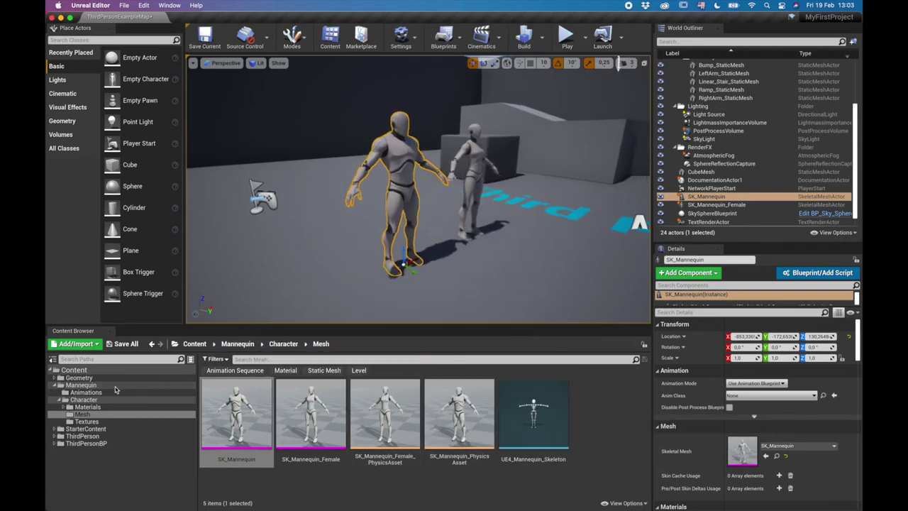
Filter the assets to static meshes and browse all of them across the whole Content folder.
click(323, 371)
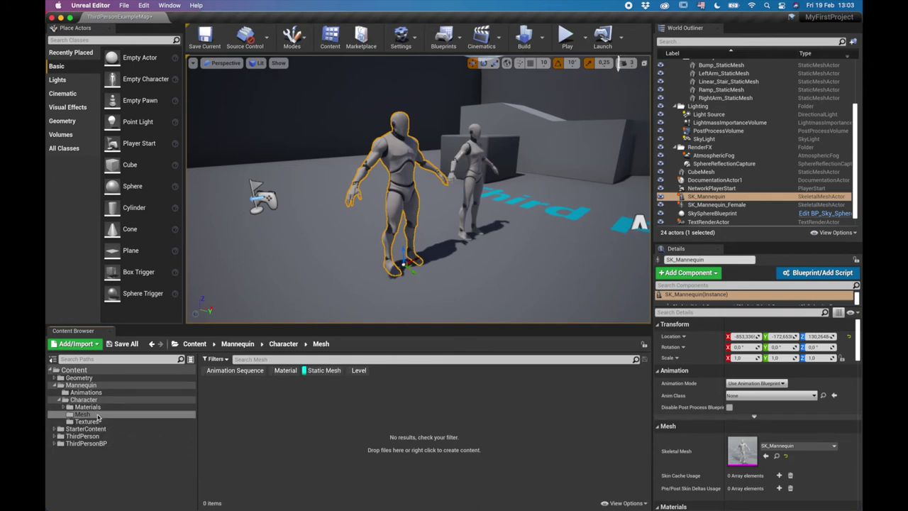
click(93, 415)
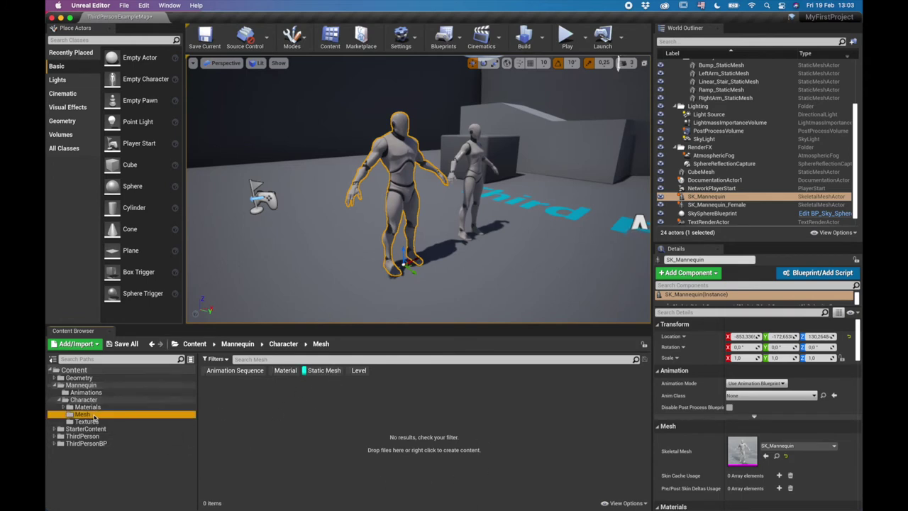
click(92, 372)
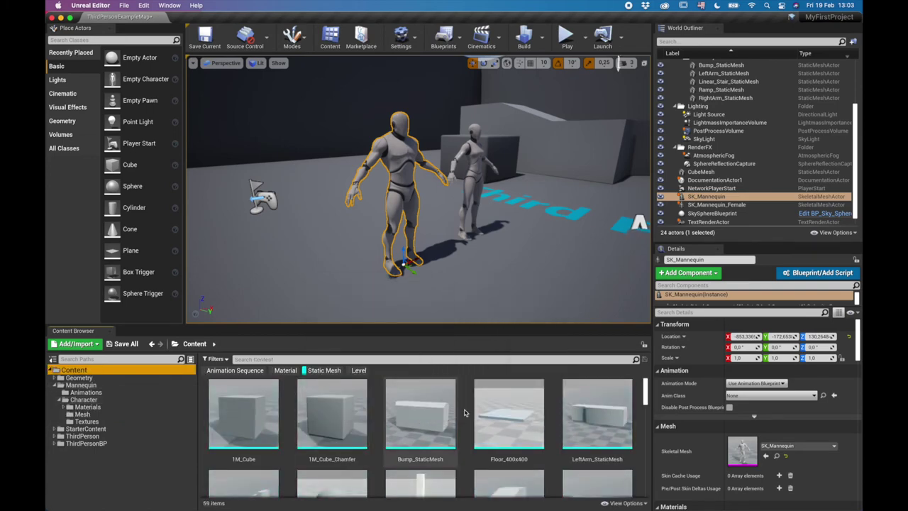
scroll(469, 410, down, 15)
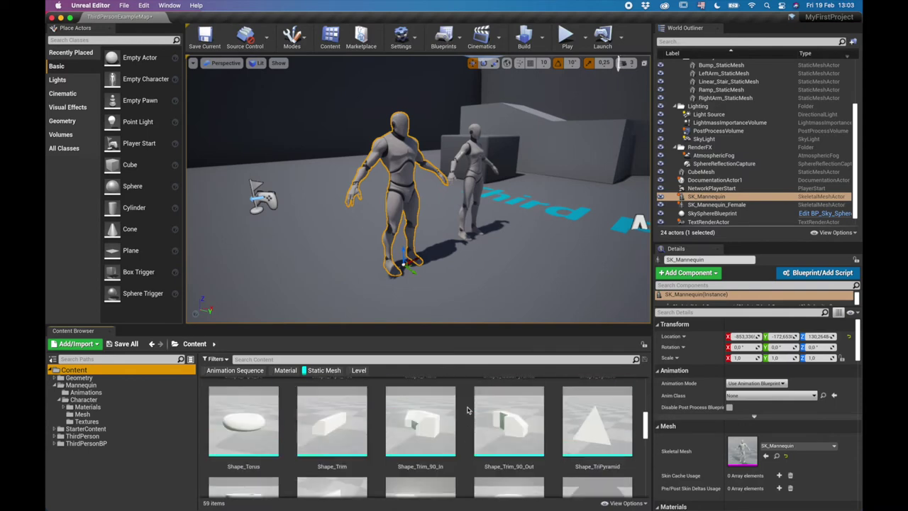
scroll(466, 409, down, 10)
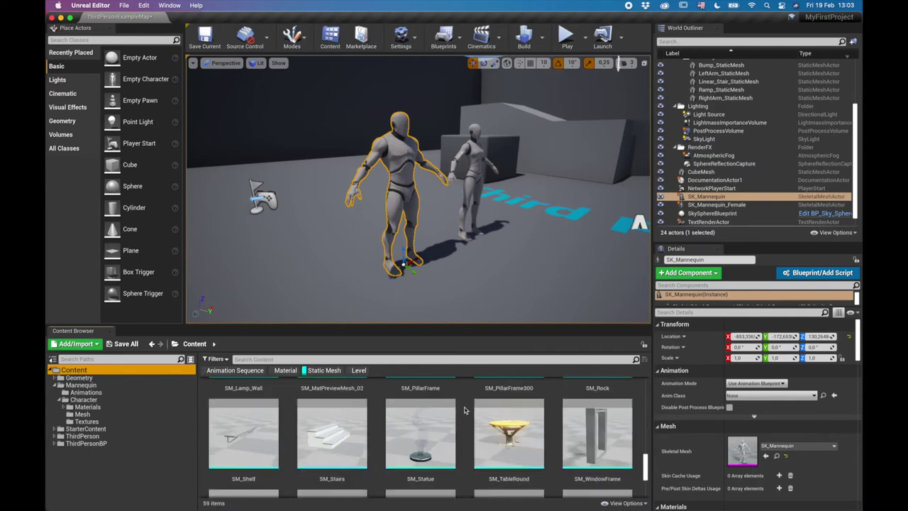
scroll(464, 410, down, 2)
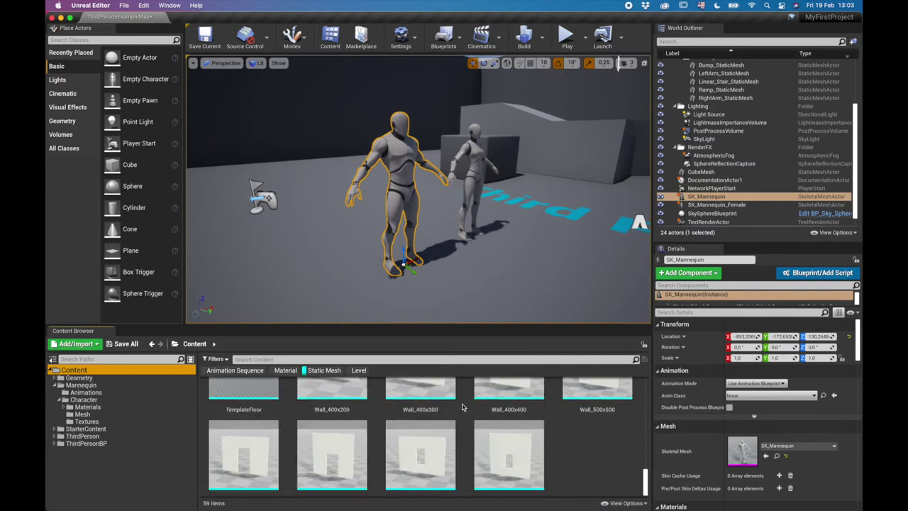
scroll(462, 407, up, 8)
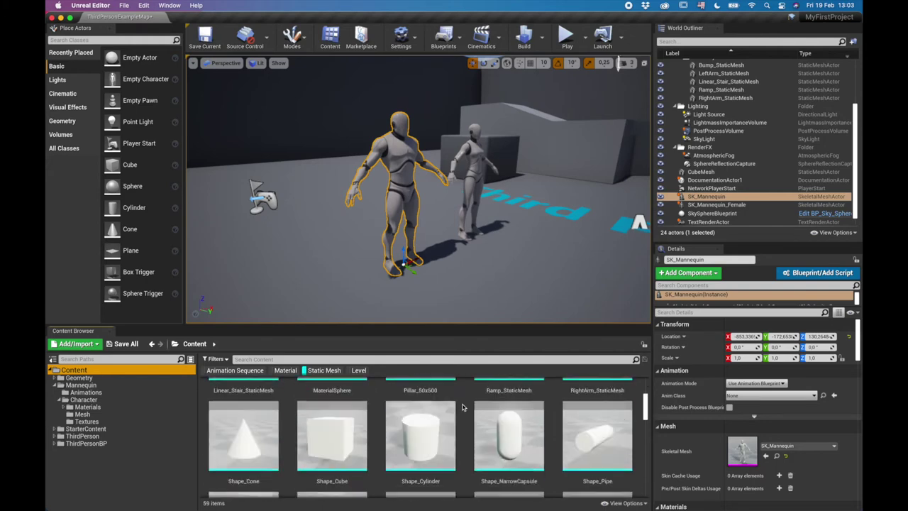
scroll(462, 407, up, 3)
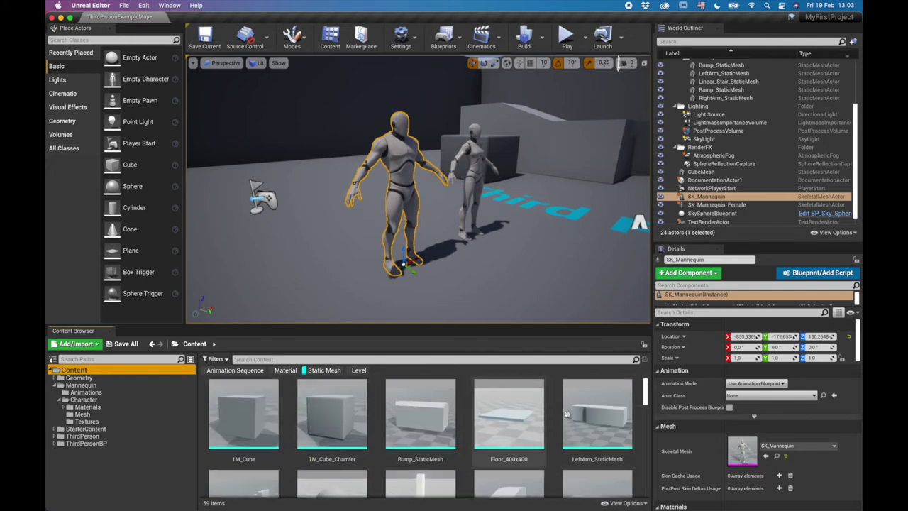
Try the List view type for the assets, and return to Tiles.
click(645, 505)
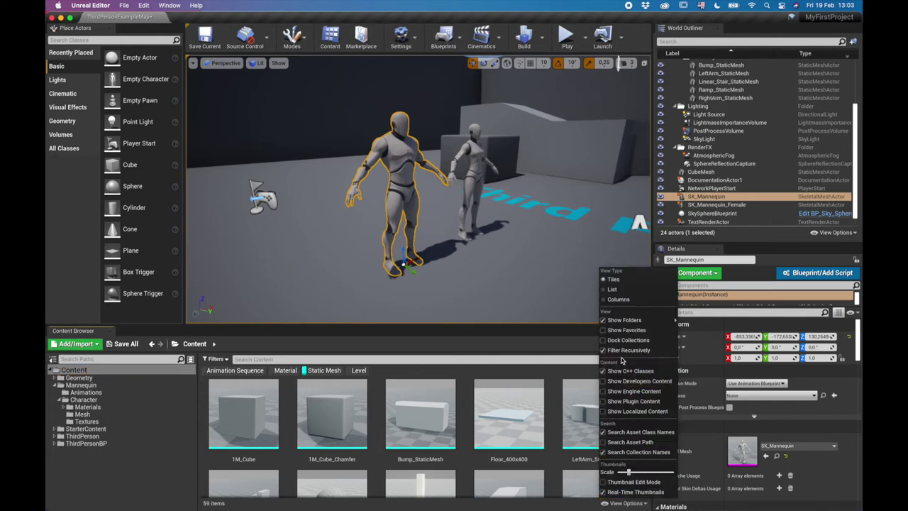
click(622, 289)
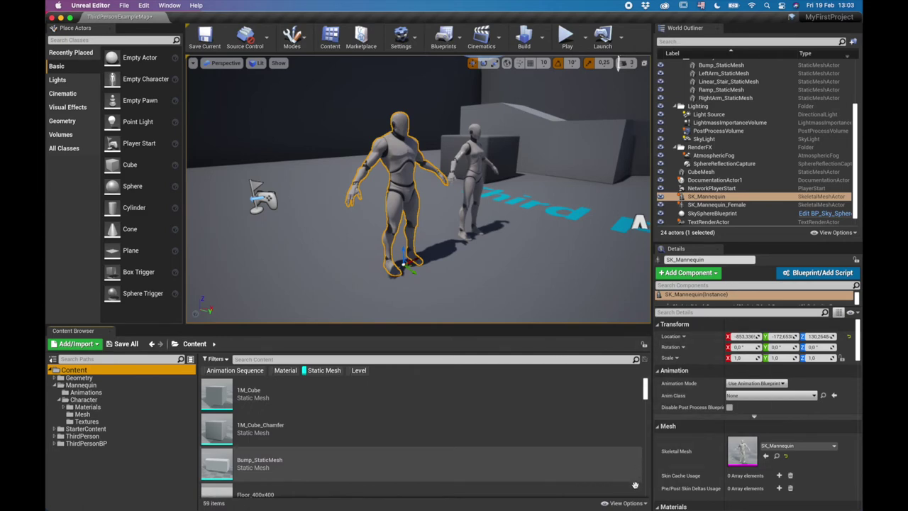
click(645, 506)
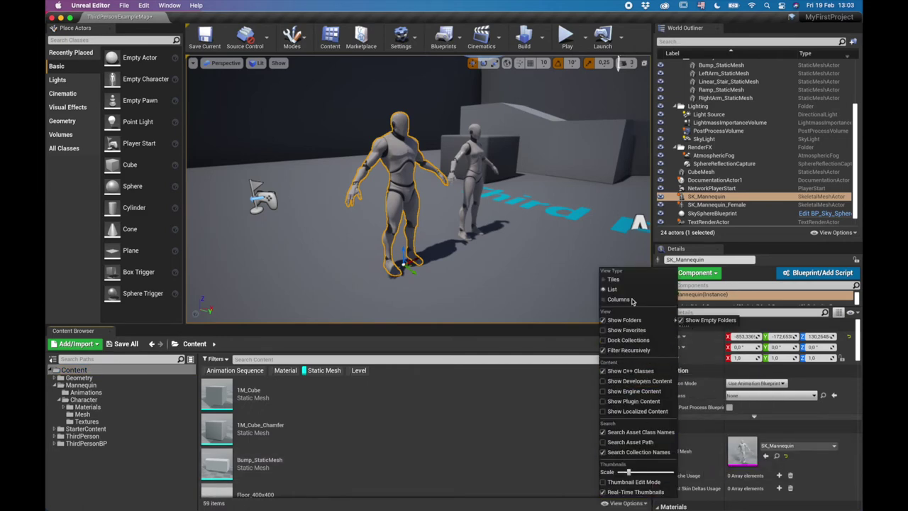
click(613, 279)
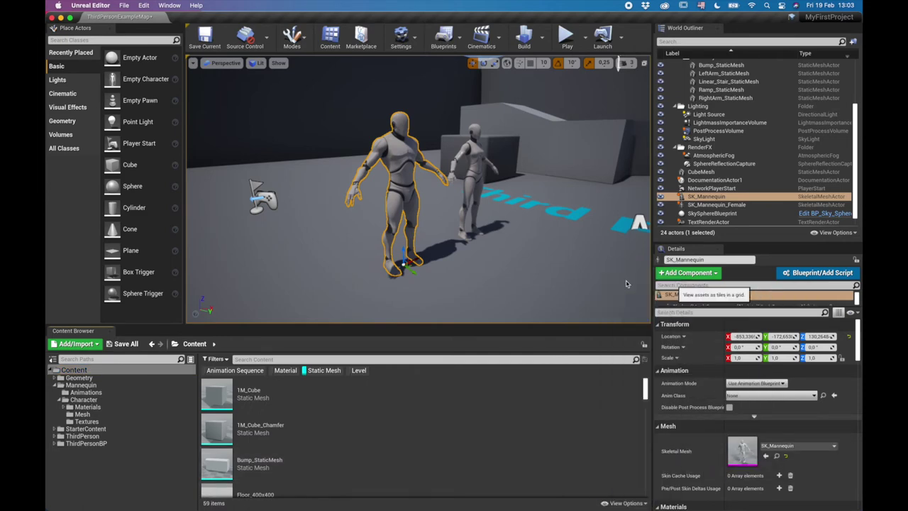
Reduce the asset thumbnail scale slightly so that more tiles fit in each row.
click(625, 504)
drag(628, 472, 623, 472)
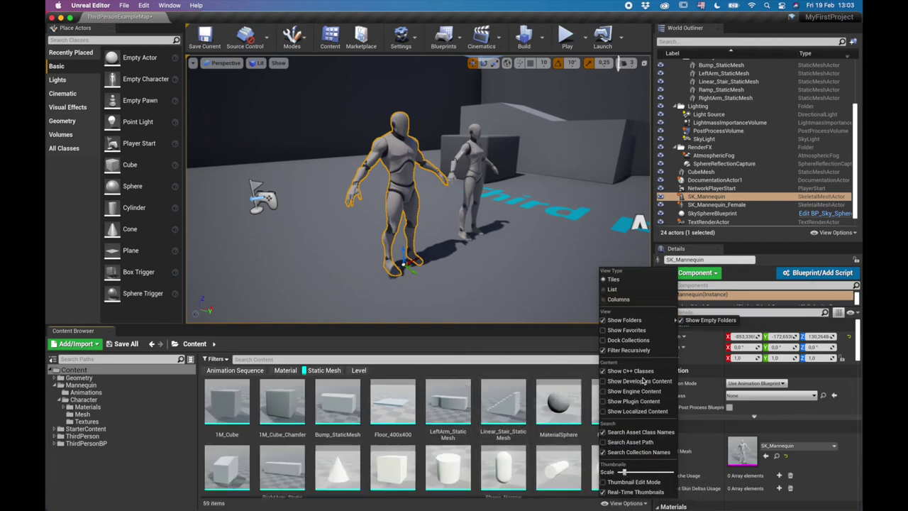
click(542, 347)
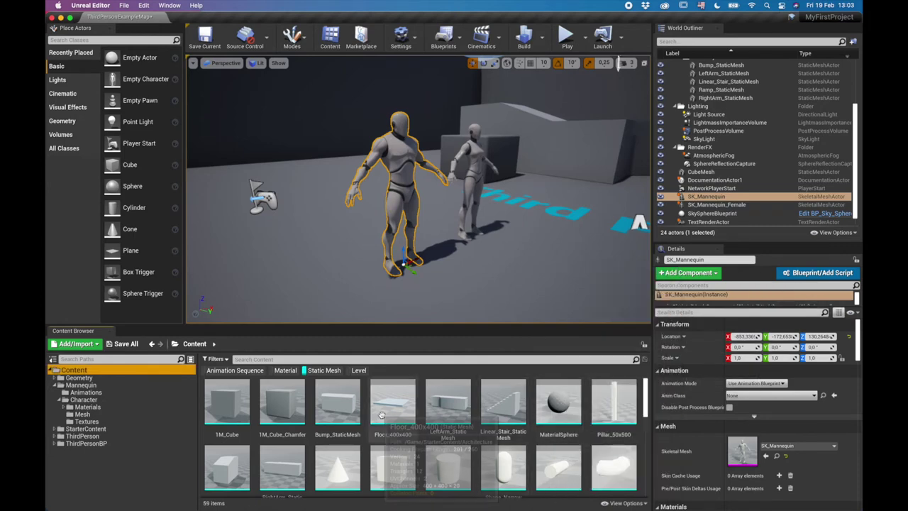
Place a Shape_Cylinder on the floor near the two mannequins and focus the view on it.
mouse_move(480, 247)
right_down()
mouse_move(546, 287)
mouse_move(638, 266)
mouse_move(578, 249)
mouse_move(445, 249)
mouse_move(481, 247)
right_up()
key(s)
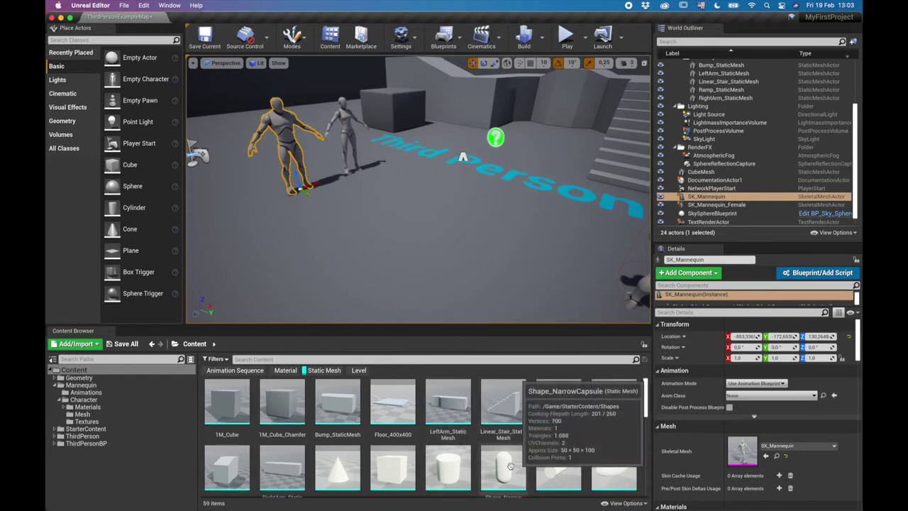
drag(448, 469, 440, 218)
key(f)
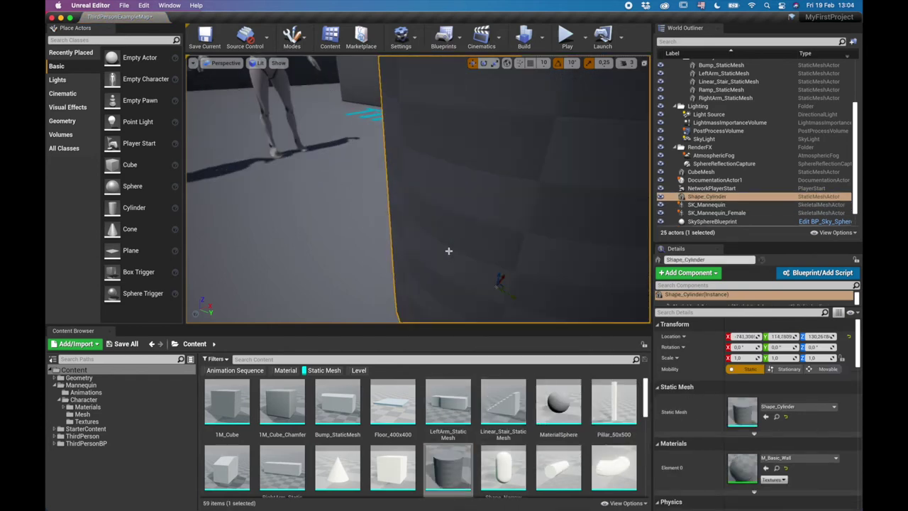
alt+drag(497, 208, 535, 207)
right_drag(535, 208, 504, 213)
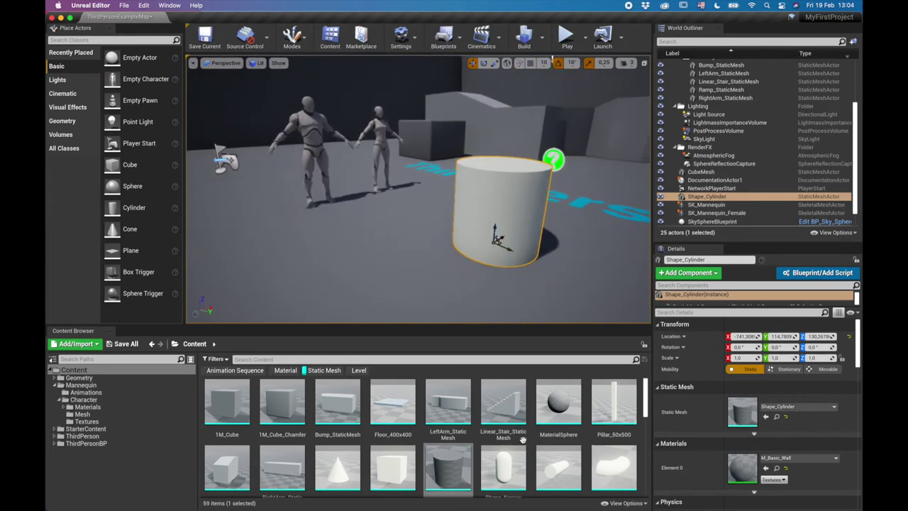
Place two more Shape_Cylinder meshes beside the first one, and undo both placements.
drag(448, 469, 369, 244)
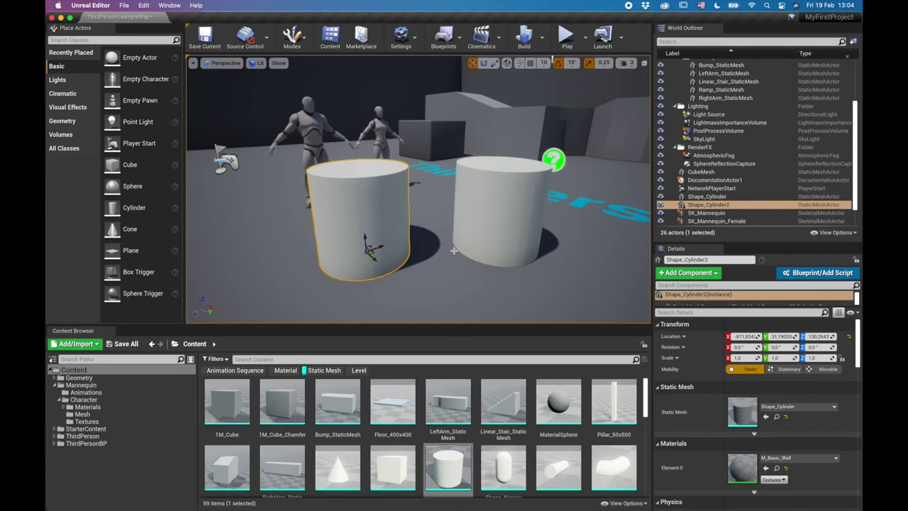
scroll(447, 254, down, 3)
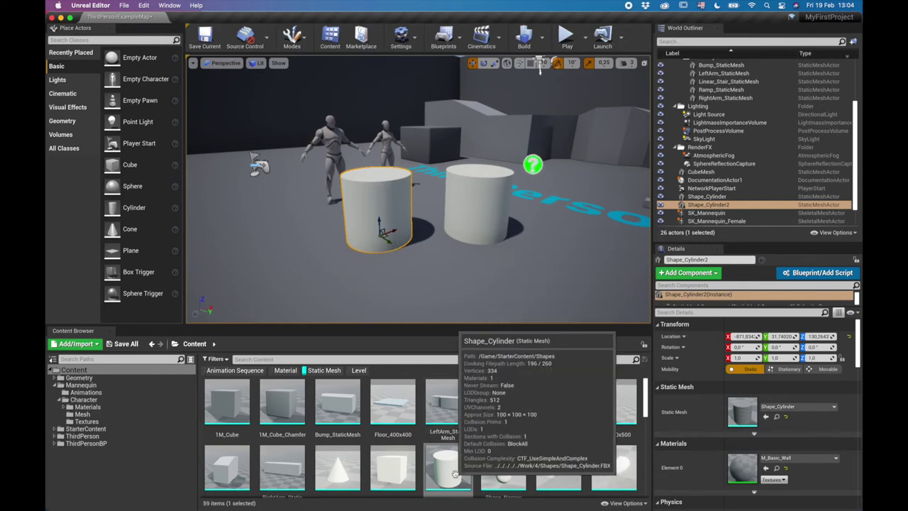
drag(448, 468, 299, 265)
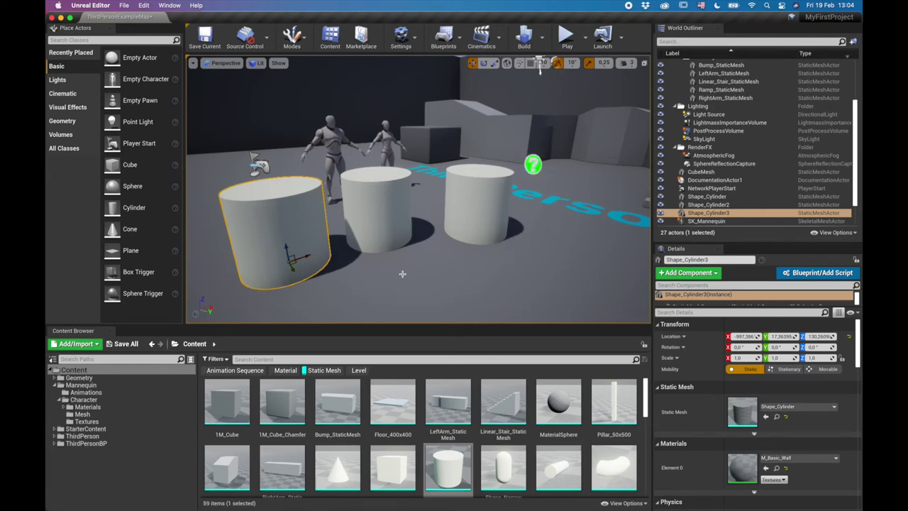
key(super+z)
key(super+z)
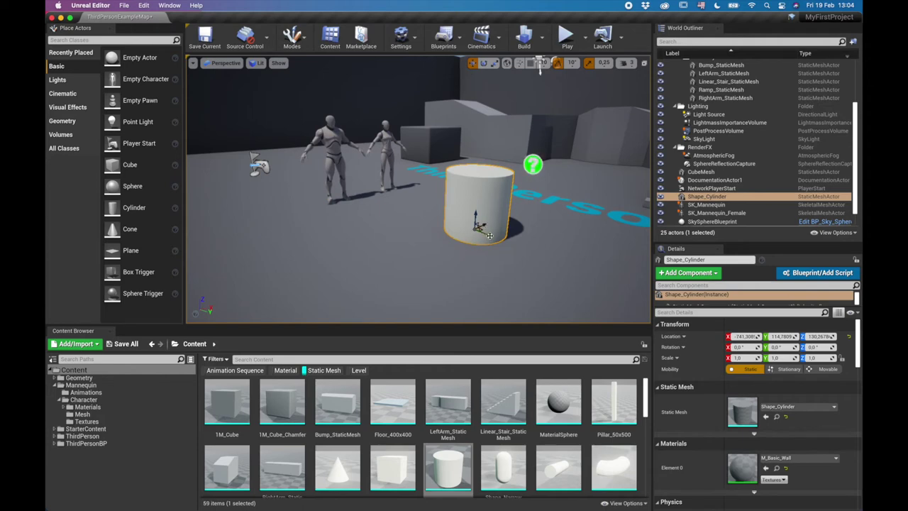
Duplicate the cylinder three times by offsetting copies, forming a group of four on the floor.
alt+drag(489, 235, 424, 202)
alt+drag(392, 242, 454, 233)
alt+drag(452, 59, 398, 291)
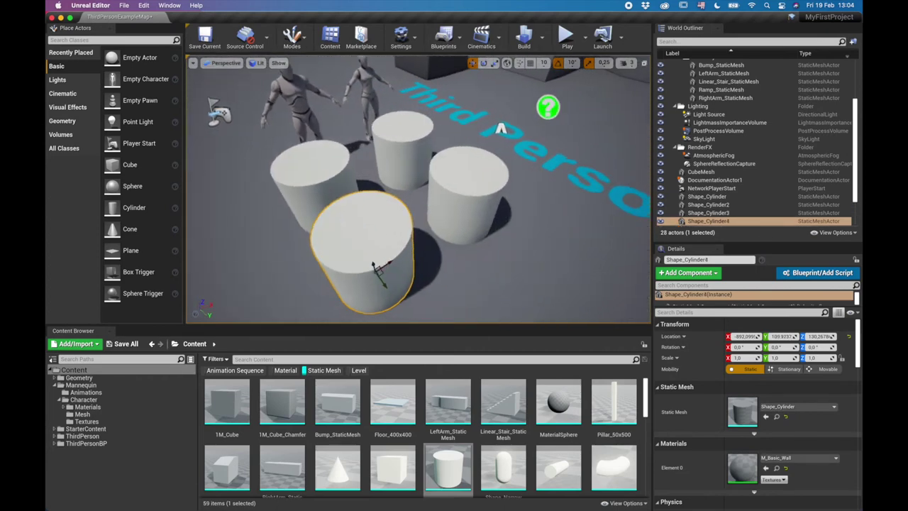
scroll(442, 206, down, 3)
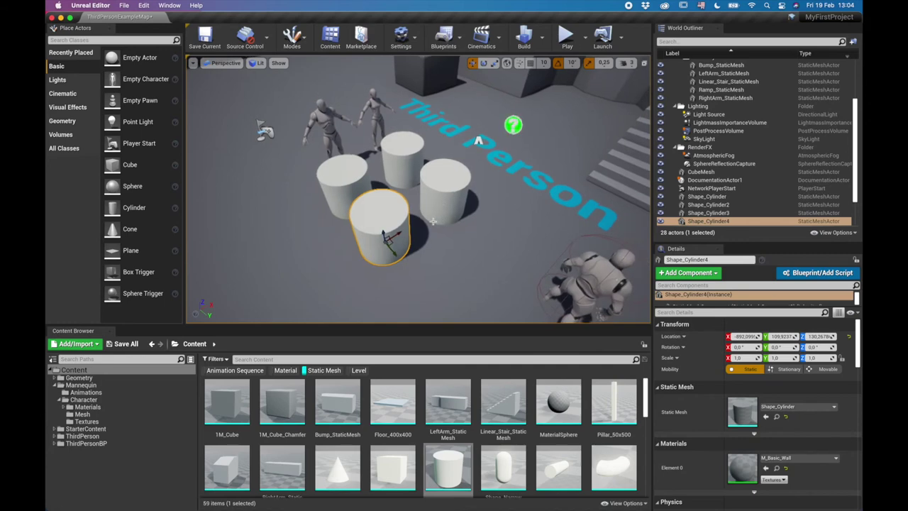
Delete the three duplicated cylinders, keeping only the original.
key(Delete)
click(355, 181)
key(Delete)
click(403, 156)
key(Delete)
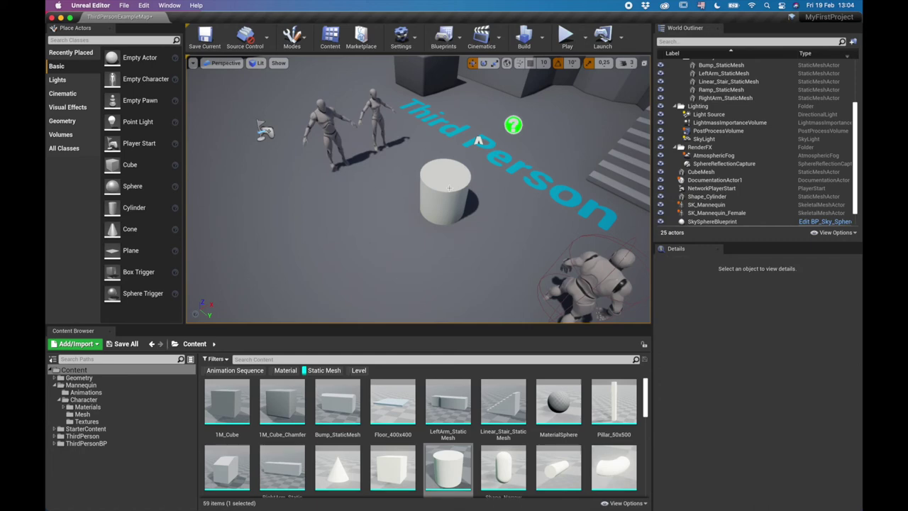
Delete the remaining Shape_Cylinder from the level.
click(449, 188)
right_drag(400, 230, 388, 255)
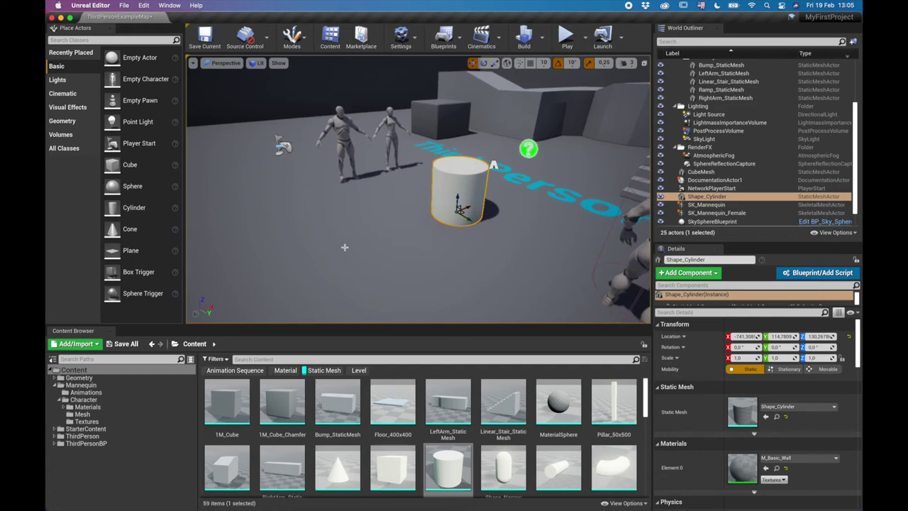
mouse_move(500, 214)
right_down()
mouse_move(512, 218)
mouse_move(501, 212)
right_up()
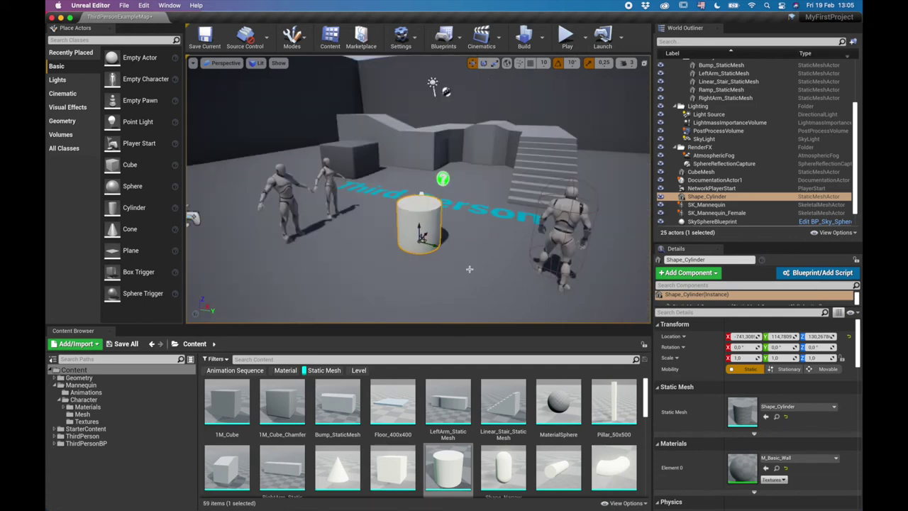
mouse_move(468, 269)
right_down()
mouse_move(406, 264)
mouse_move(465, 266)
right_up()
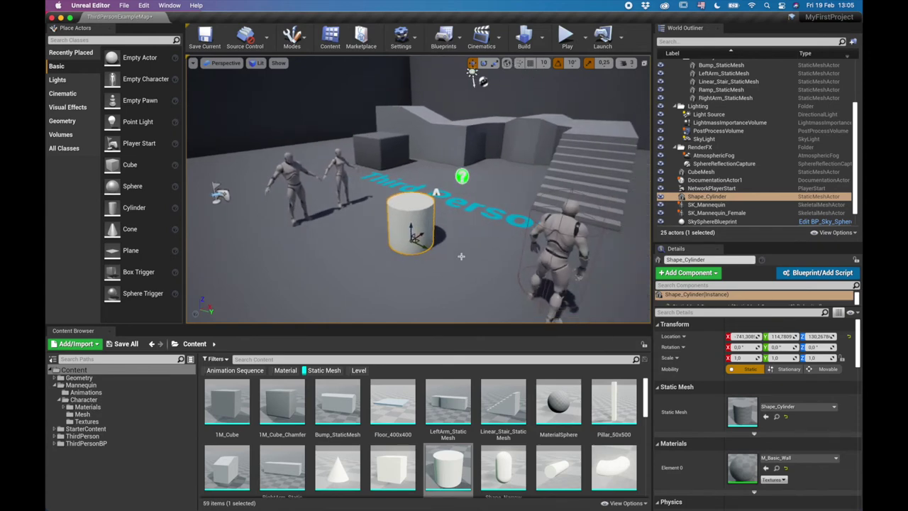
key(Delete)
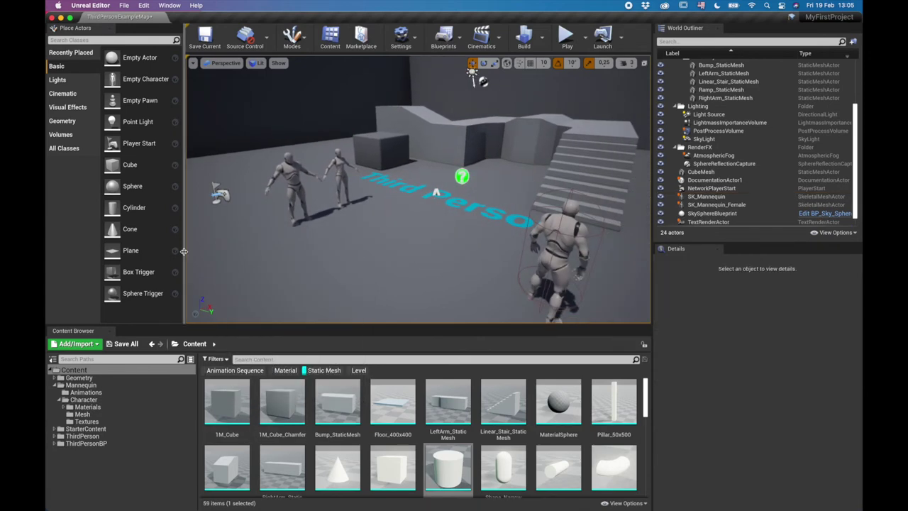
Place a basic Cube on the floor between the mannequins and raise it to a Z location of about 216.
drag(116, 166, 435, 267)
drag(399, 238, 402, 197)
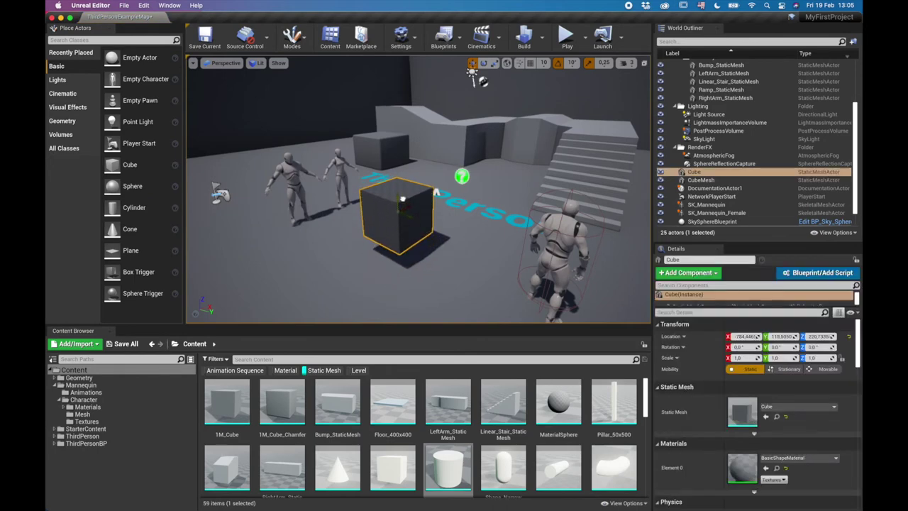
Examine the cube up close and review its properties, from transform and materials to collision and actor settings.
right_drag(437, 192, 421, 206)
key(w)
scroll(462, 266, down, 3)
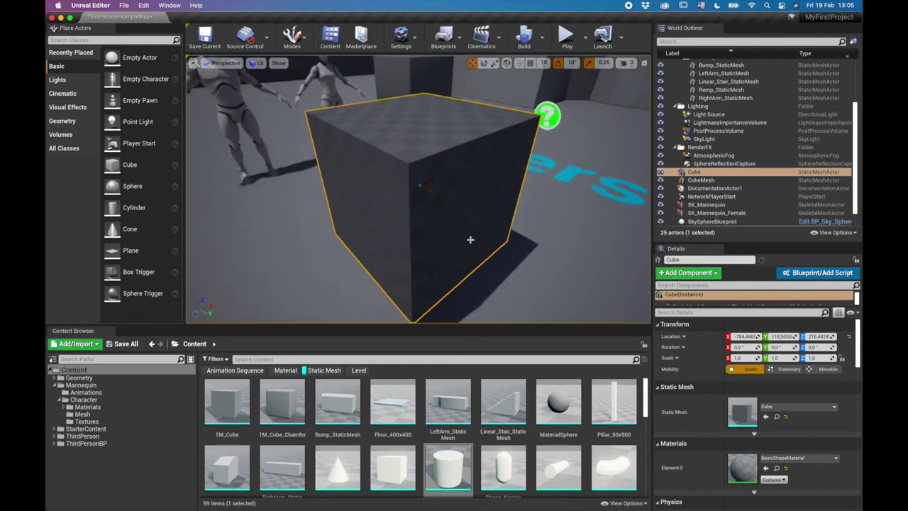
scroll(806, 407, down, 5)
scroll(807, 407, down, 8)
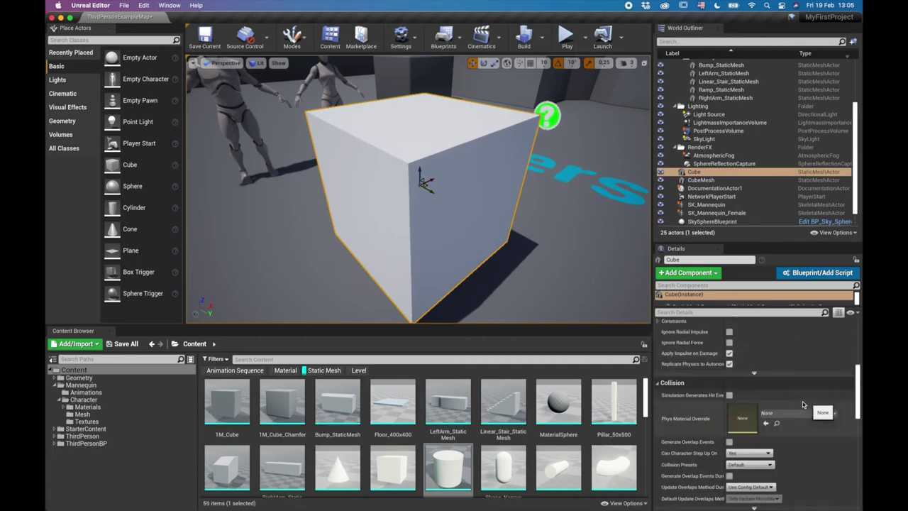
scroll(803, 404, up, 2)
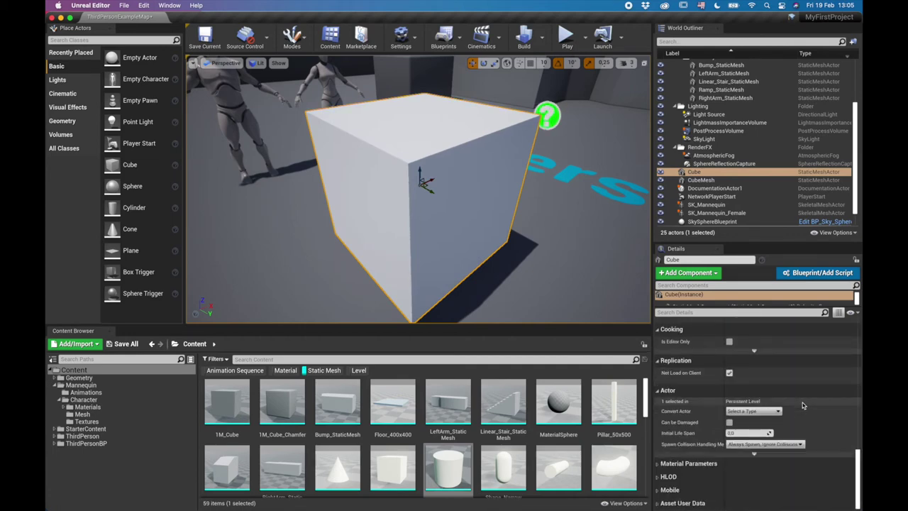
scroll(808, 402, up, 10)
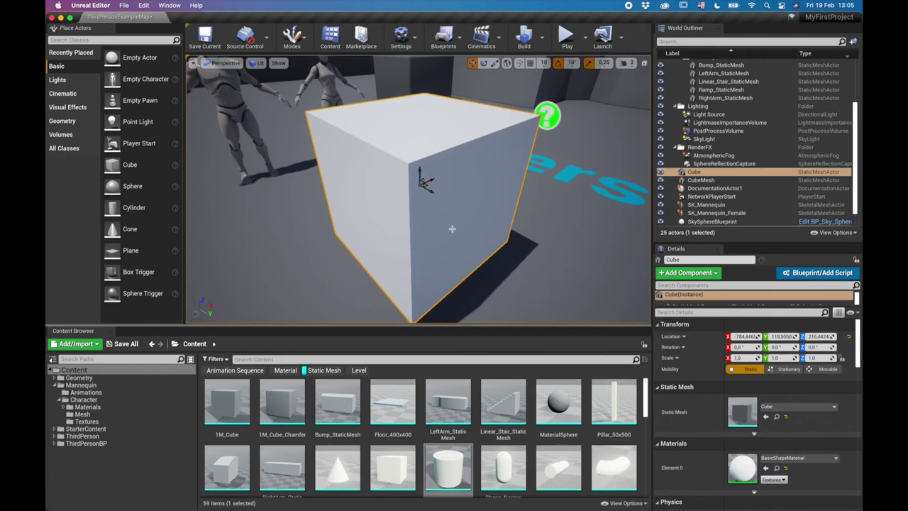
scroll(436, 201, down, 3)
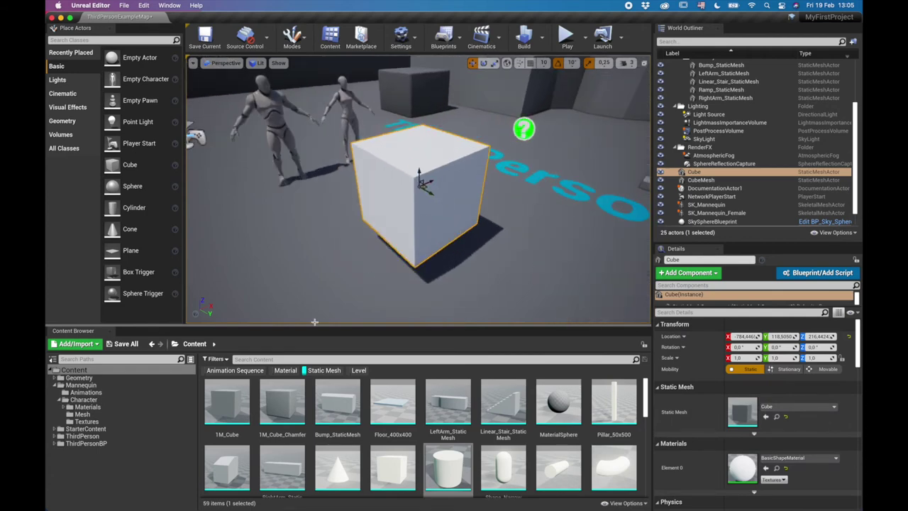
Filter the project assets to show materials only, leaving static meshes out.
click(289, 373)
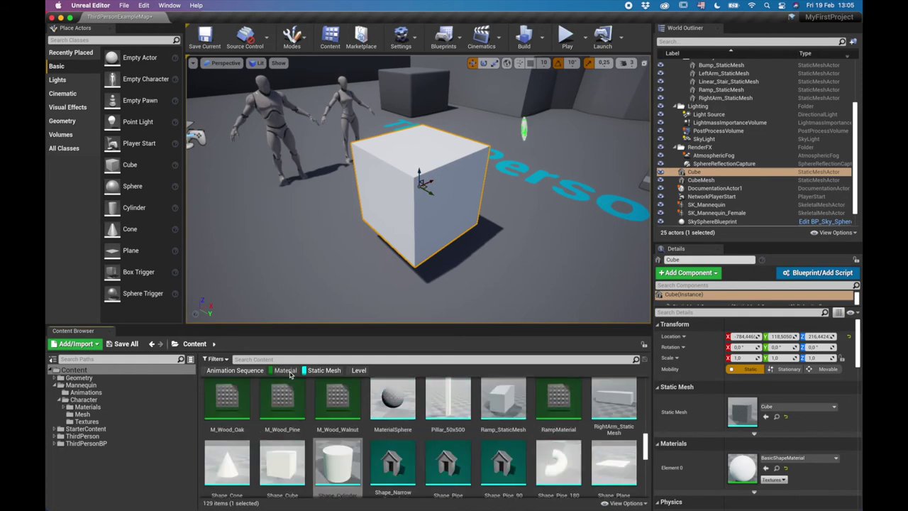
click(320, 373)
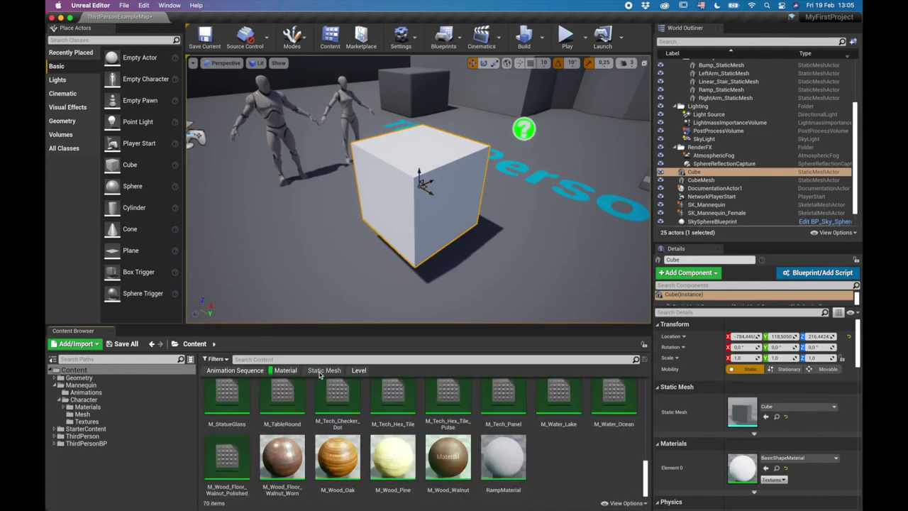
scroll(546, 441, up, 2)
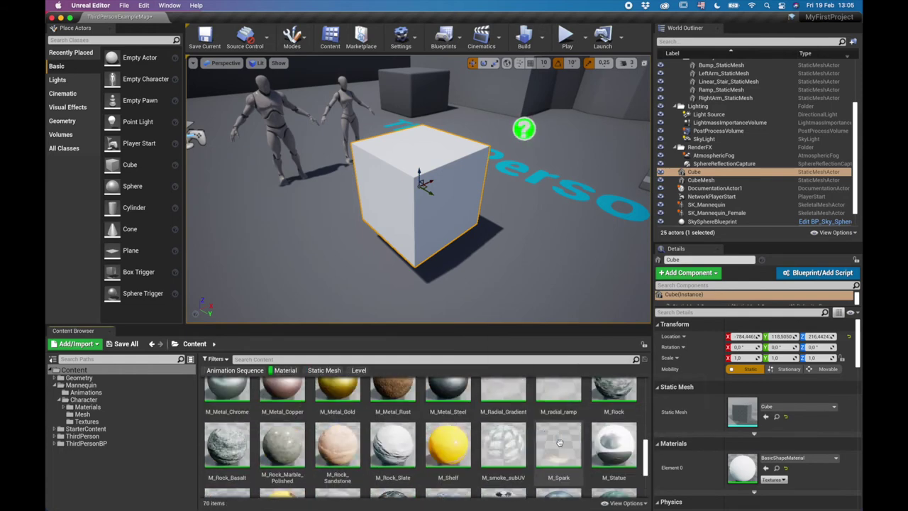
Apply the M_Metal_Rust material to the cube and view its surface up close.
scroll(518, 435, up, 3)
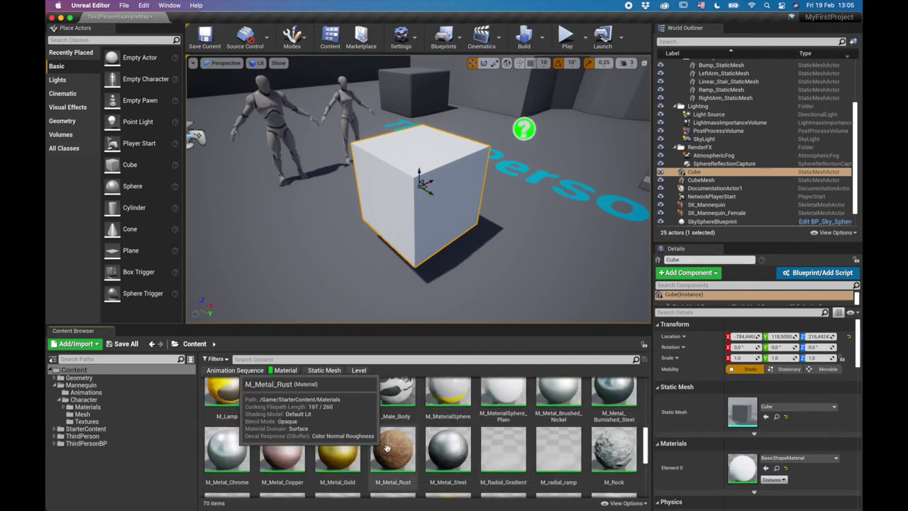
drag(393, 448, 423, 225)
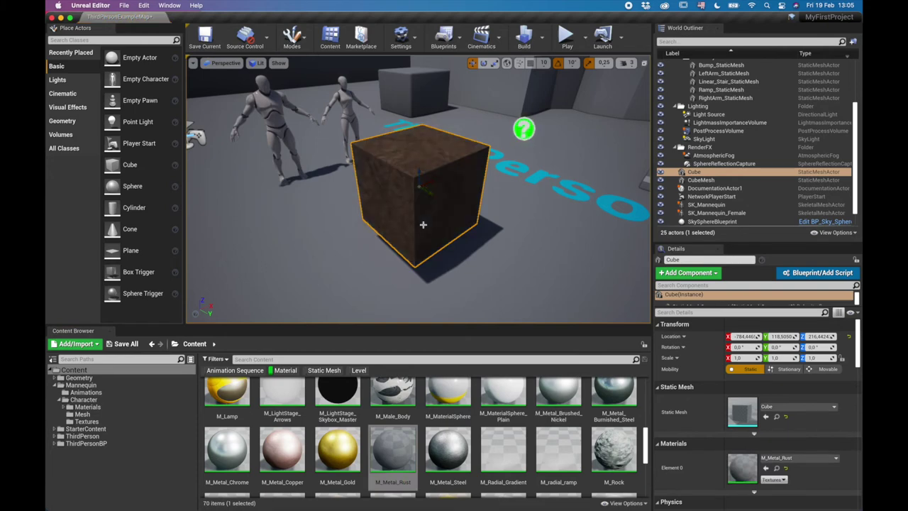
key(f)
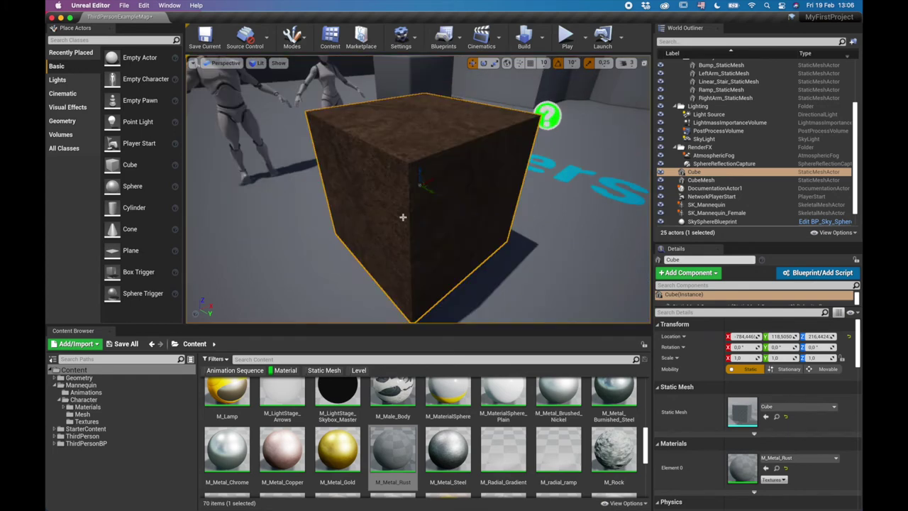
right_drag(403, 202, 418, 212)
scroll(404, 204, up, 2)
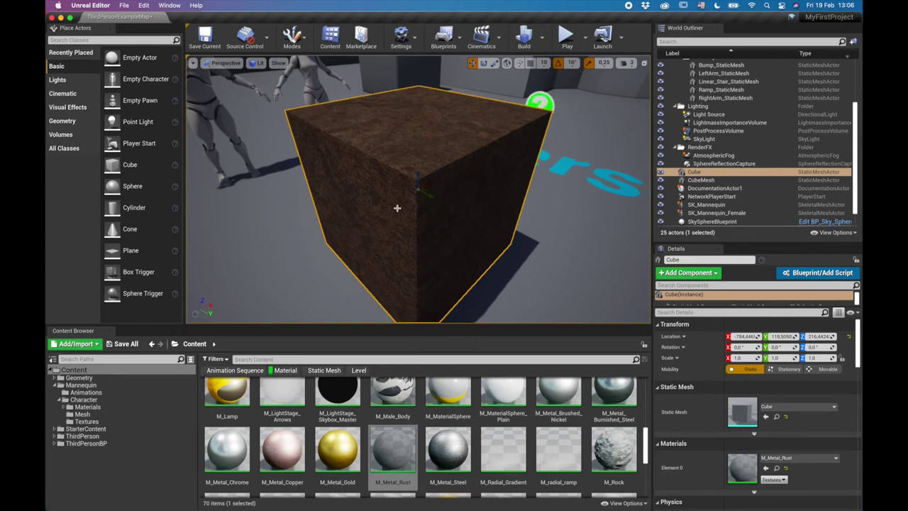
mouse_move(398, 213)
alt+mouse_down()
mouse_move(462, 207)
mouse_move(429, 202)
mouse_move(419, 186)
mouse_move(411, 206)
mouse_move(454, 220)
mouse_move(447, 199)
mouse_move(646, 220)
mouse_move(398, 212)
alt+mouse_up()
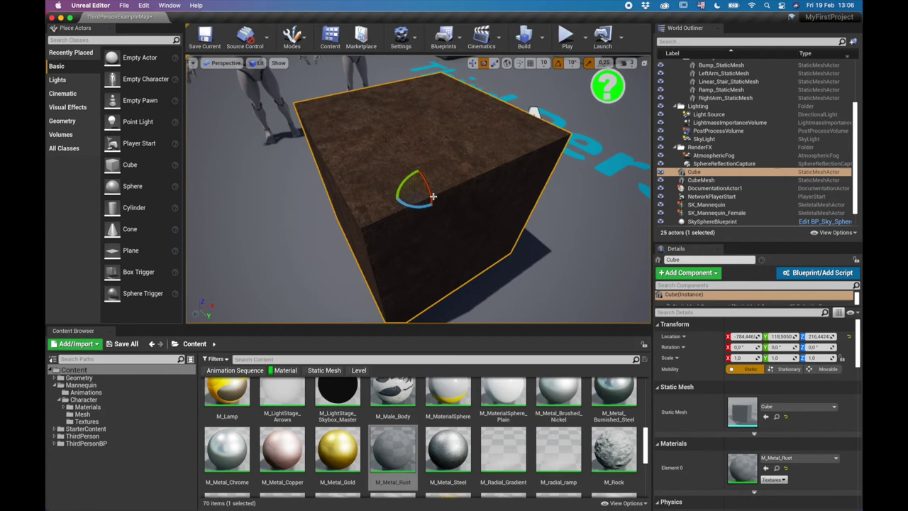
Try stretching the cube to an X scale of 5.25 and along its Y axis, and undo both scalings.
drag(431, 184, 543, 132)
drag(493, 178, 508, 176)
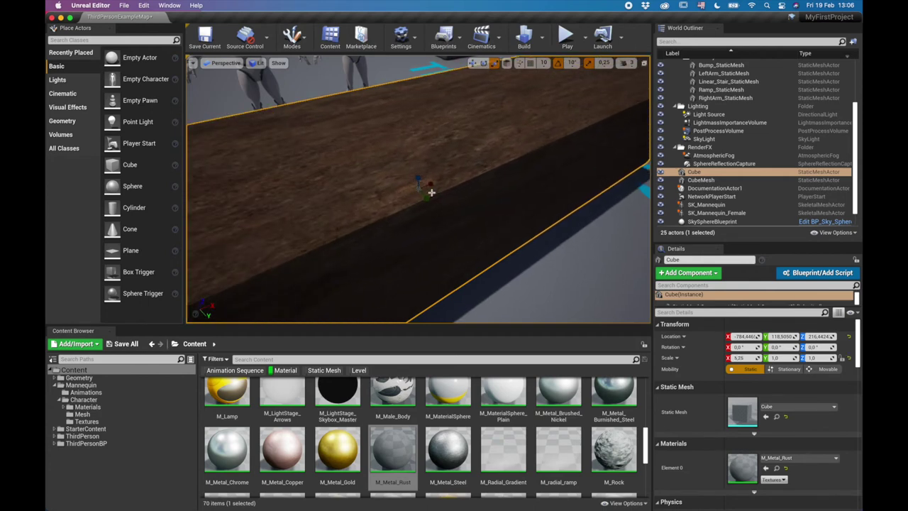
drag(426, 198, 468, 254)
scroll(436, 205, down, 5)
key(super+z)
key(super+z)
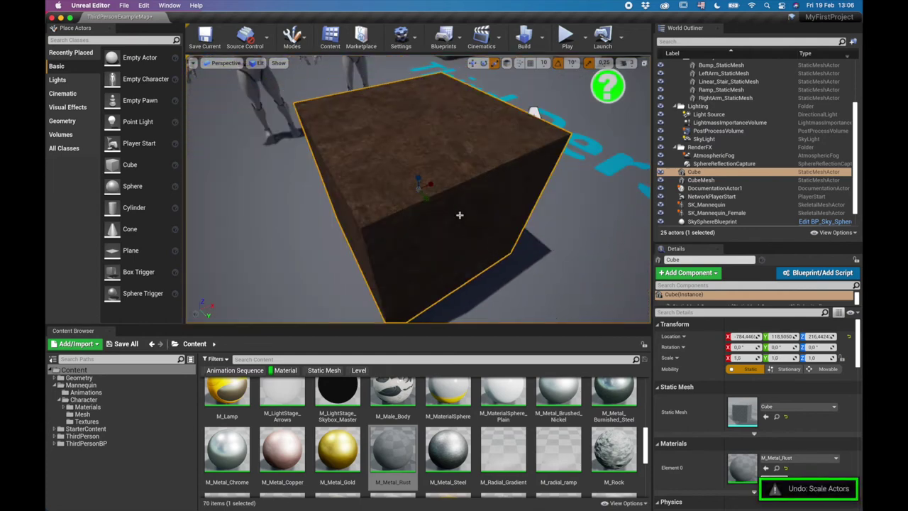
Enlarge the cube uniformly on all three axes to a scale of 7.5.
mouse_move(463, 216)
right_down()
mouse_move(457, 170)
mouse_move(461, 262)
mouse_move(454, 224)
right_up()
alt+drag(429, 252, 477, 220)
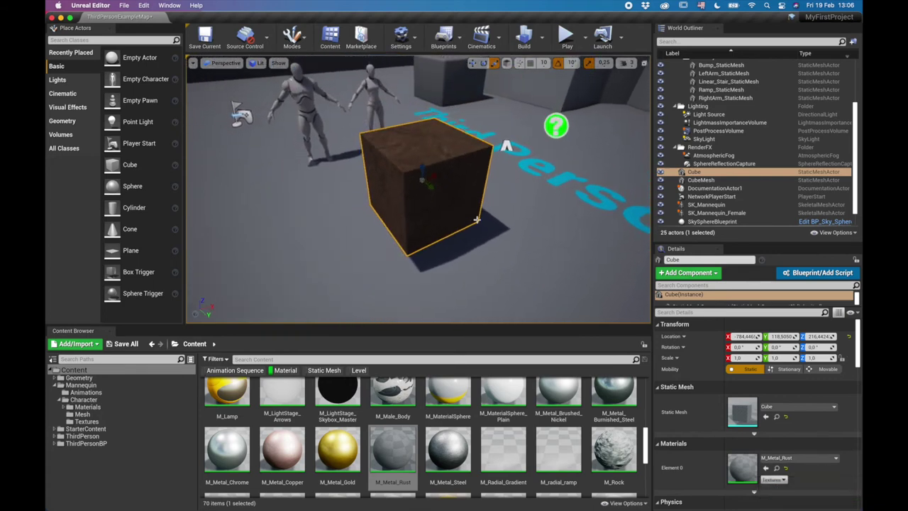
drag(422, 181, 469, 153)
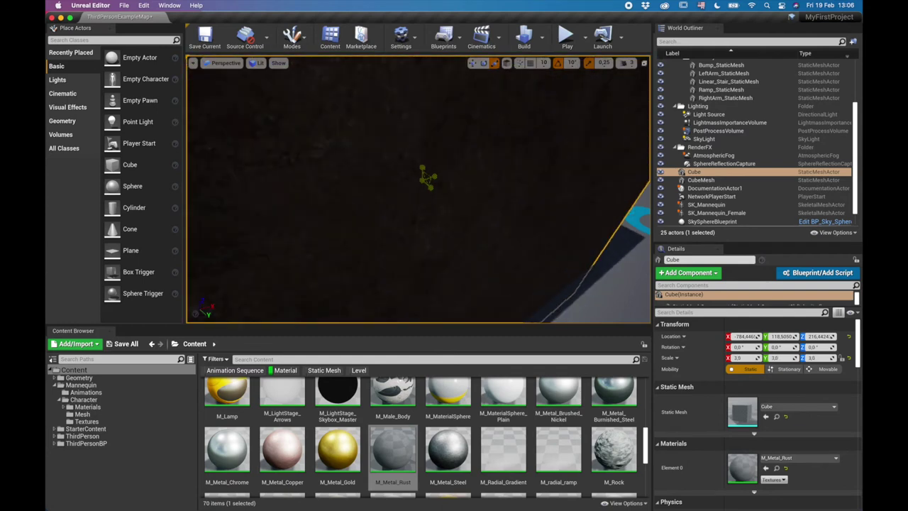
scroll(449, 168, down, 6)
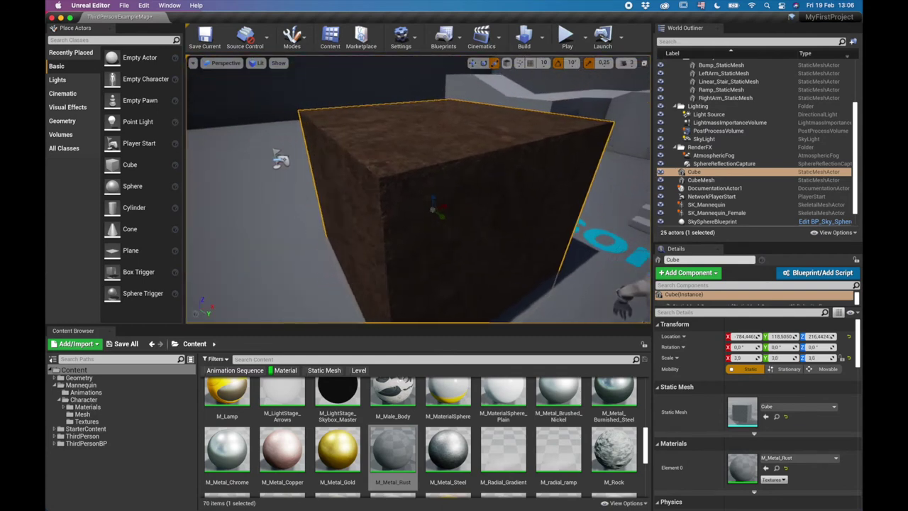
mouse_move(458, 168)
right_down()
mouse_move(451, 189)
mouse_move(458, 167)
right_up()
mouse_move(455, 188)
mouse_down()
mouse_move(462, 178)
mouse_move(460, 186)
mouse_up()
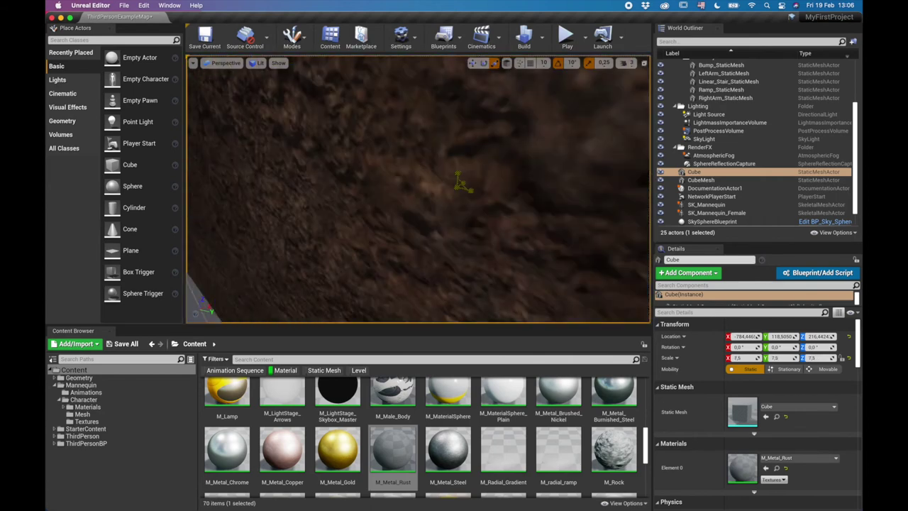
Raise the enlarged cube to a Z location of about 381.
key(s)
right_drag(349, 166, 370, 143)
key(s)
alt+drag(350, 166, 352, 164)
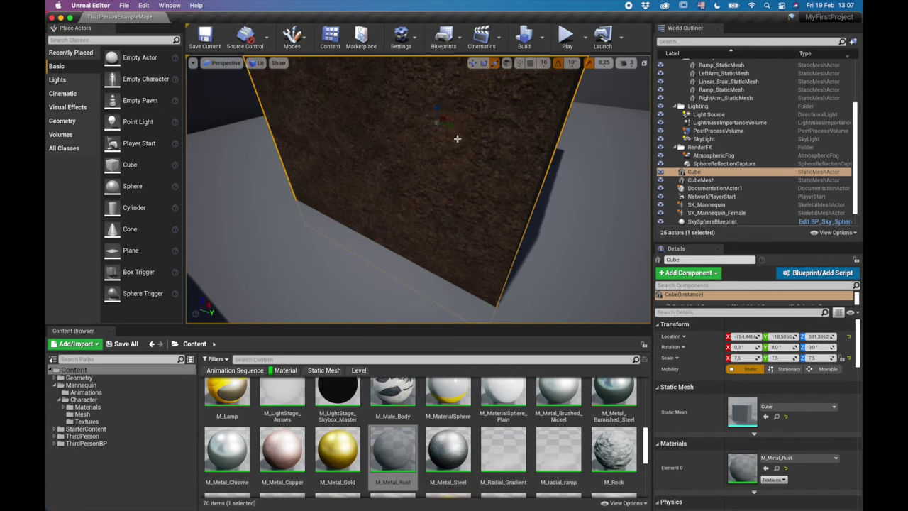
Try a Y scale of 13.5 on the cube, undo it, and delete the cube from the level.
alt+right_drag(452, 124, 452, 125)
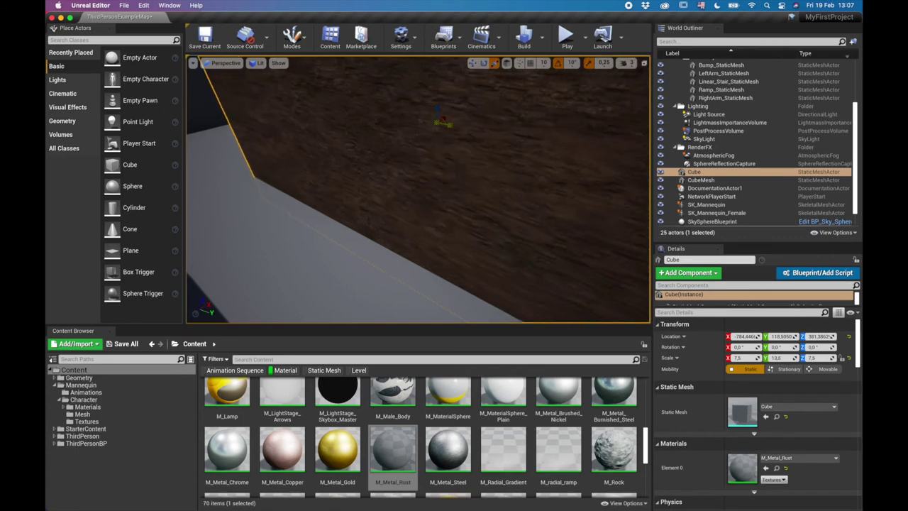
key(super+z)
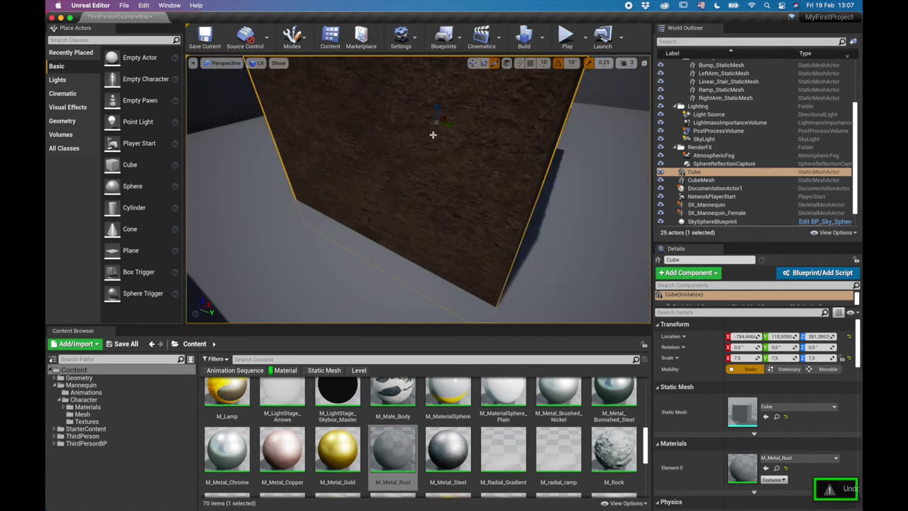
key(Delete)
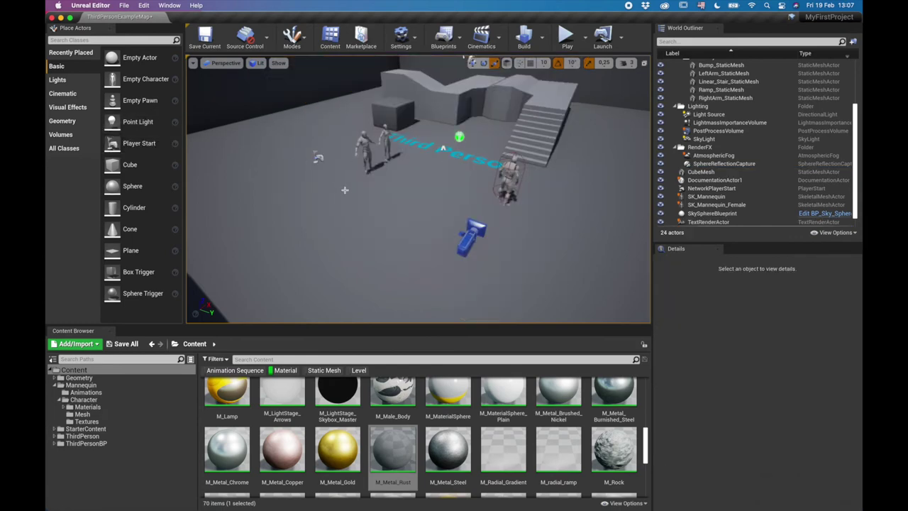
Apply the M_Ground_Moss material to the linear staircase.
right_drag(418, 189, 479, 162)
key(w)
key(w)
alt+drag(412, 167, 378, 191)
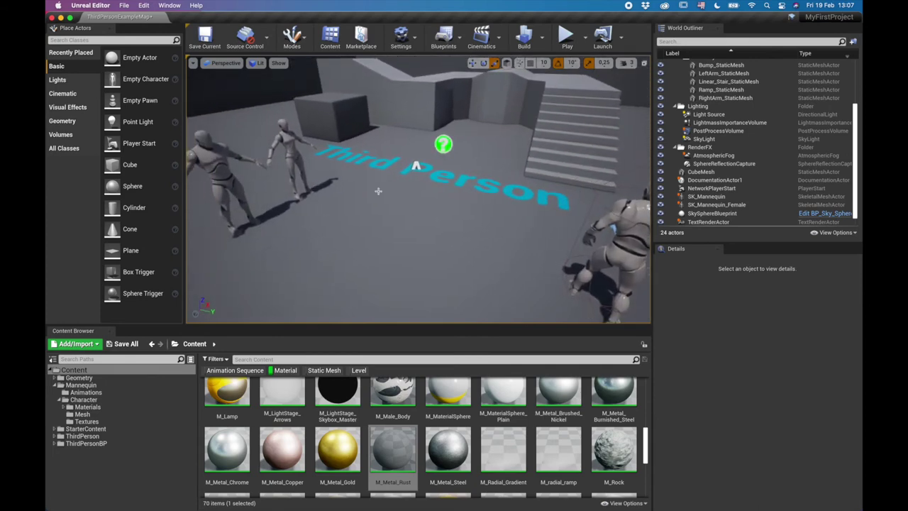
right_drag(426, 260, 536, 203)
key(w)
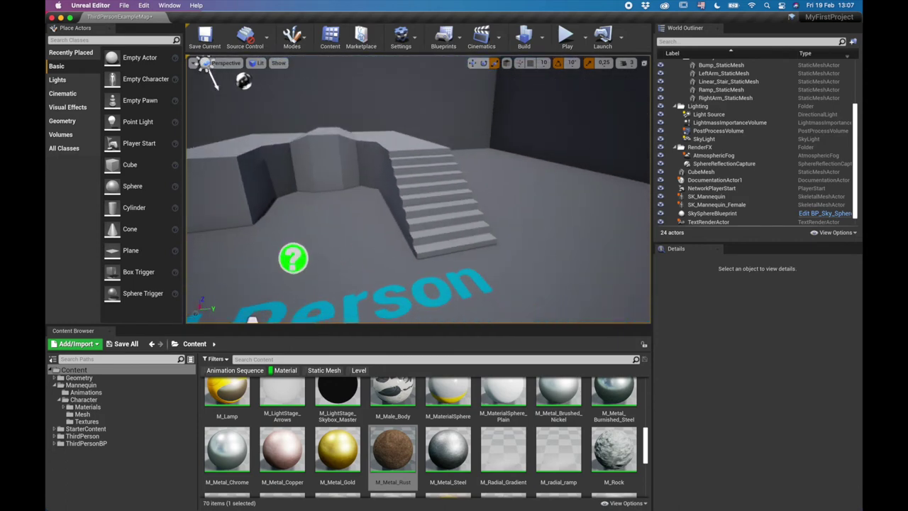
scroll(567, 410, up, 3)
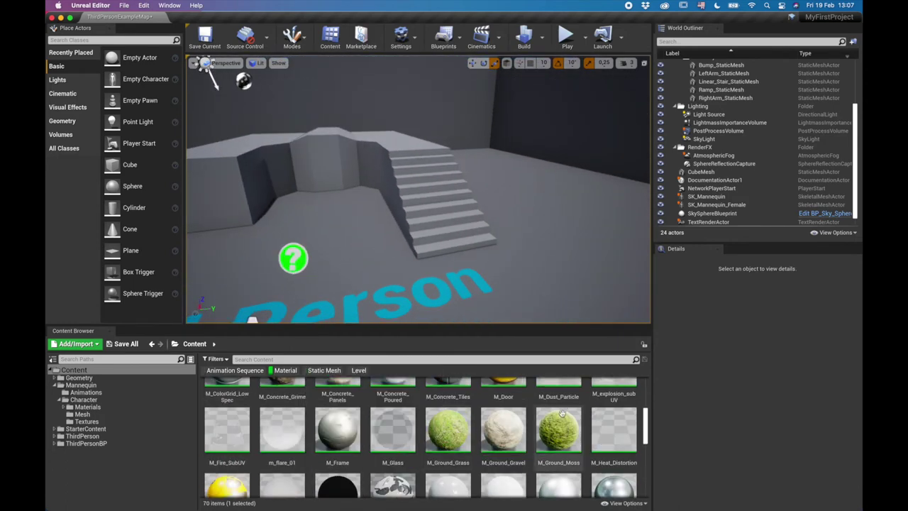
drag(567, 411, 420, 197)
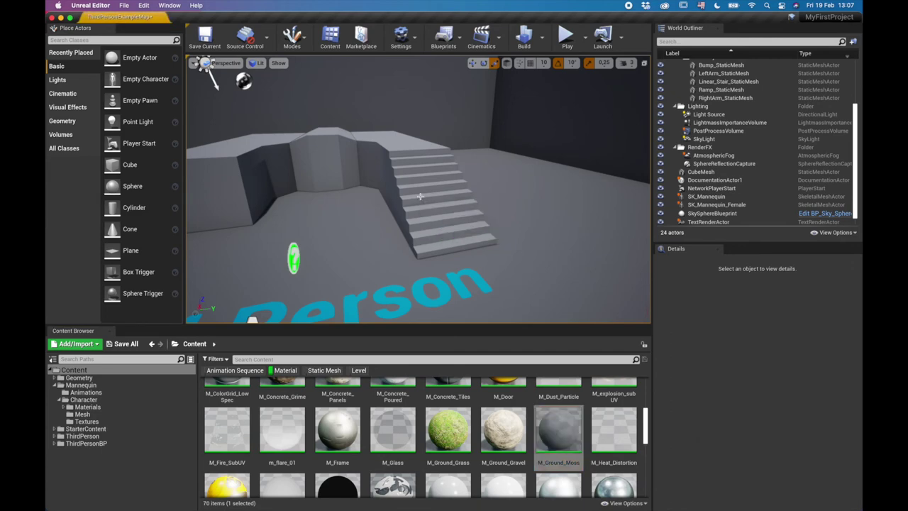
right_drag(420, 196, 362, 193)
Examine the staircase's transform, static mesh and material properties, and compare its material with that of the adjoining RightArm_StaticMesh block.
click(448, 172)
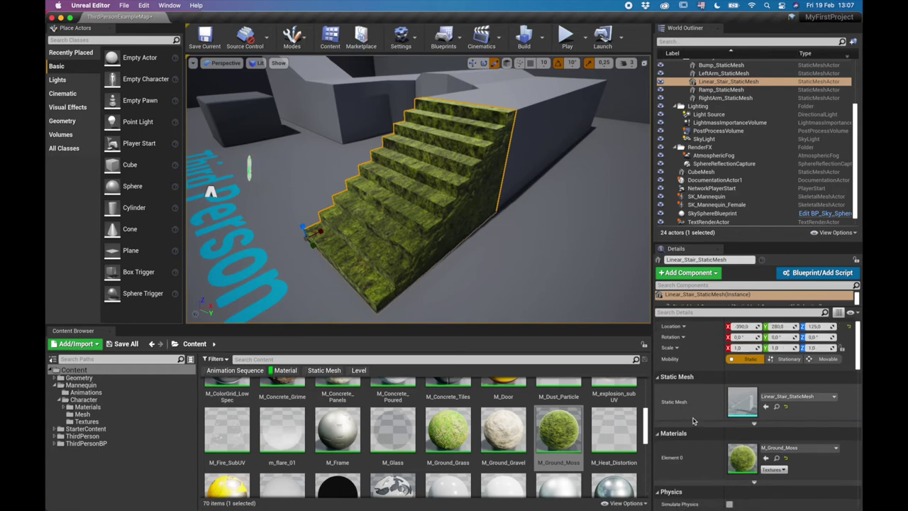
click(539, 141)
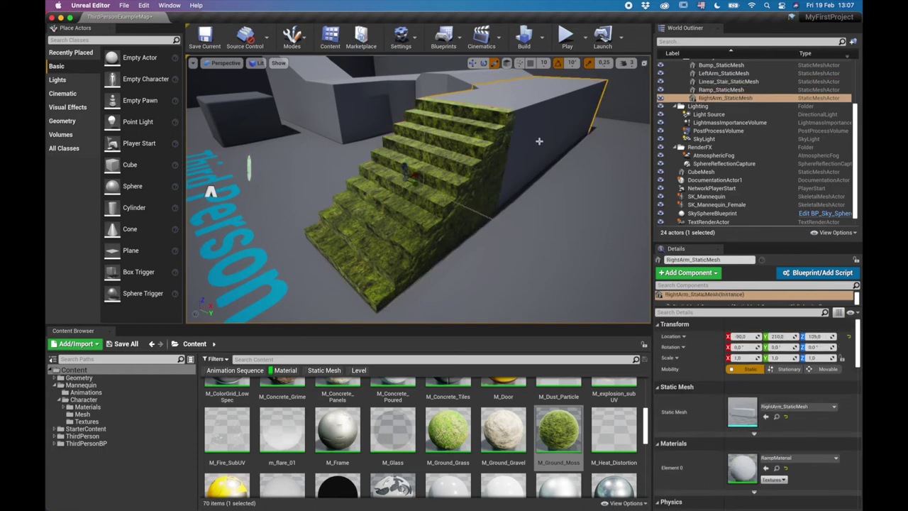
click(446, 188)
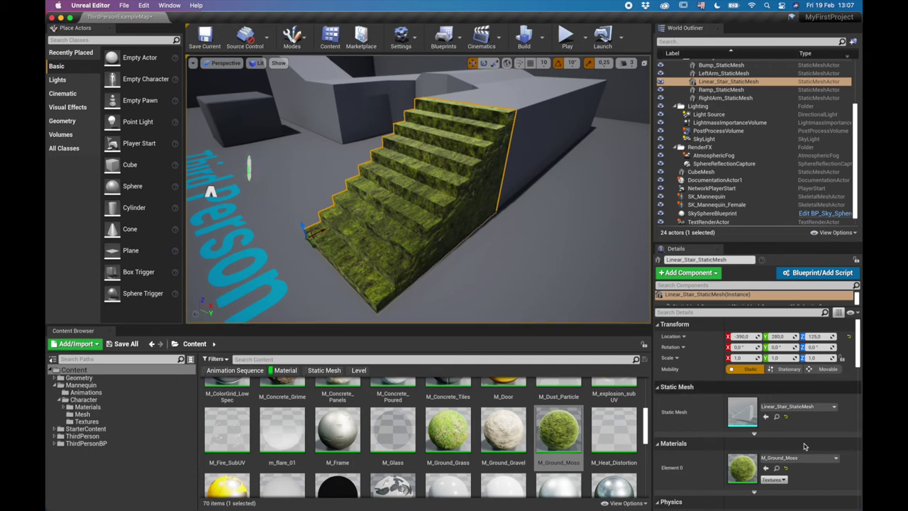
scroll(808, 454, down, 1)
click(714, 271)
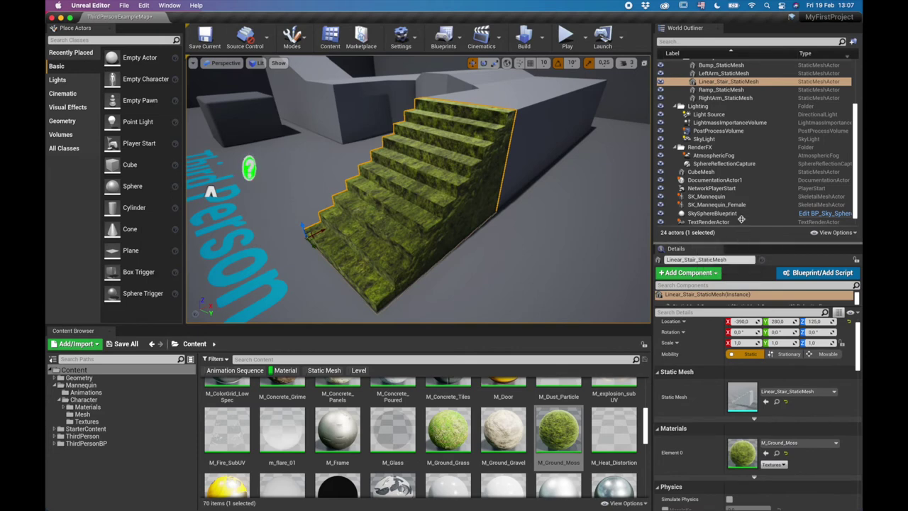
drag(741, 222, 741, 176)
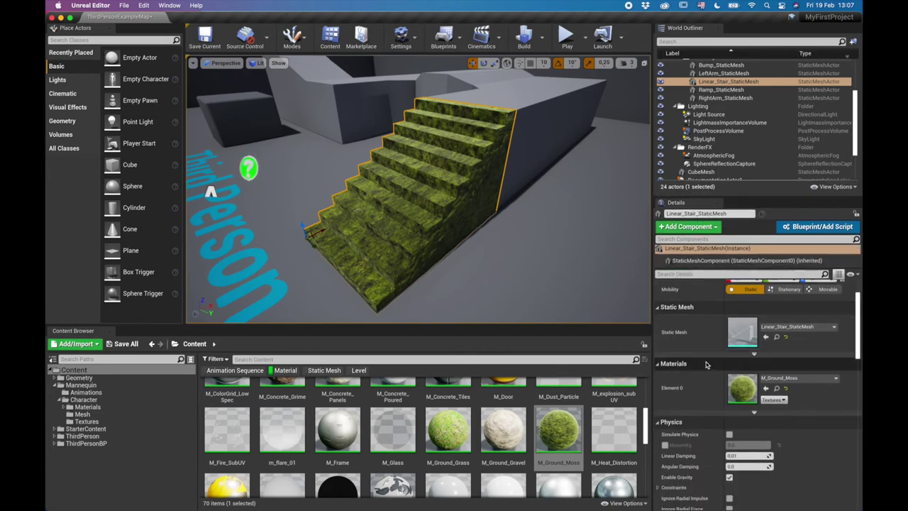
scroll(706, 365, down, 1)
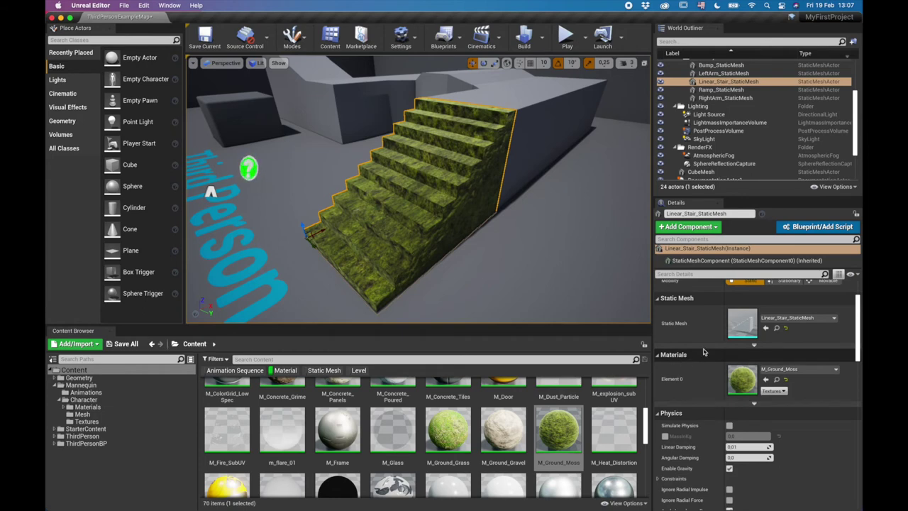
scroll(704, 348, up, 3)
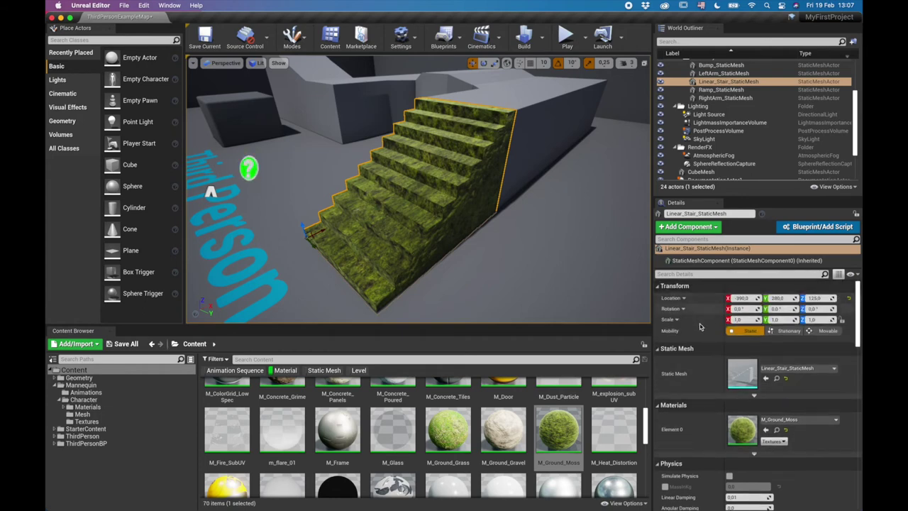
scroll(717, 430, down, 2)
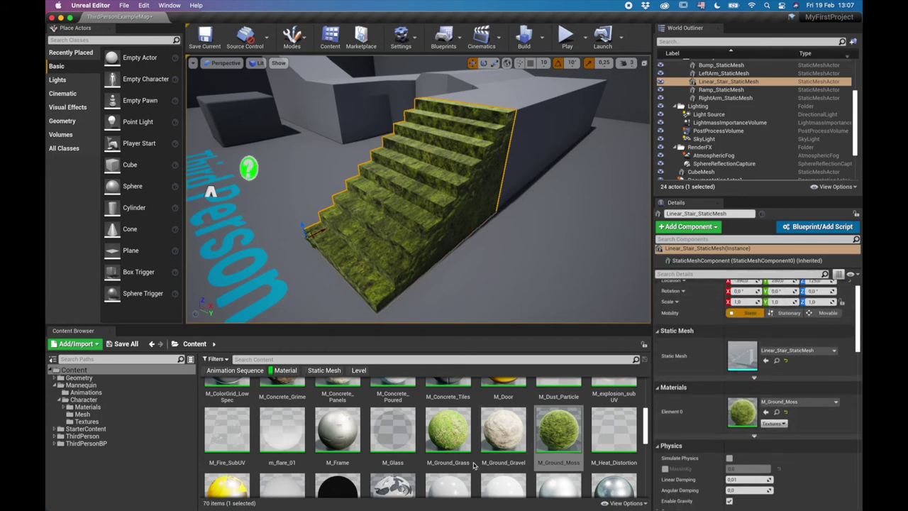
Assign M_Ground_Gravel to the staircase's Element 0 material slot and view the stairs from the other side.
drag(503, 430, 742, 411)
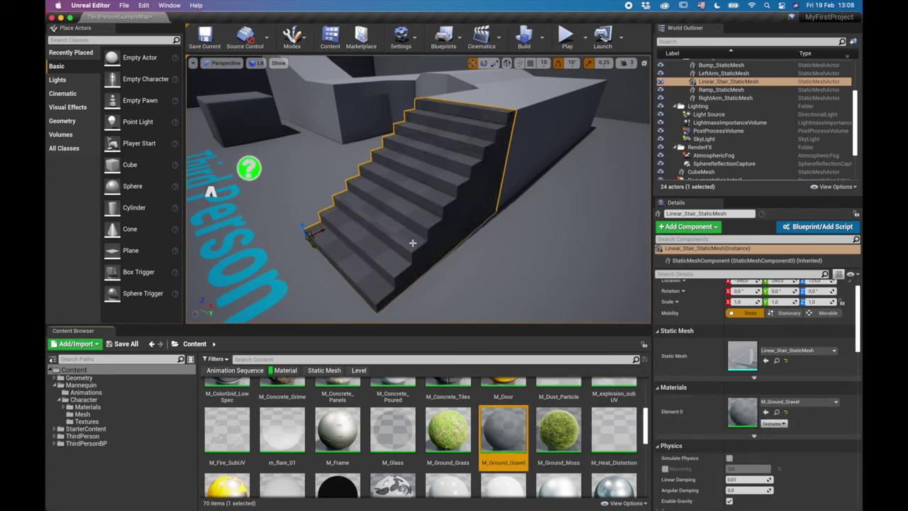
scroll(387, 238, up, 3)
right_drag(387, 238, 417, 235)
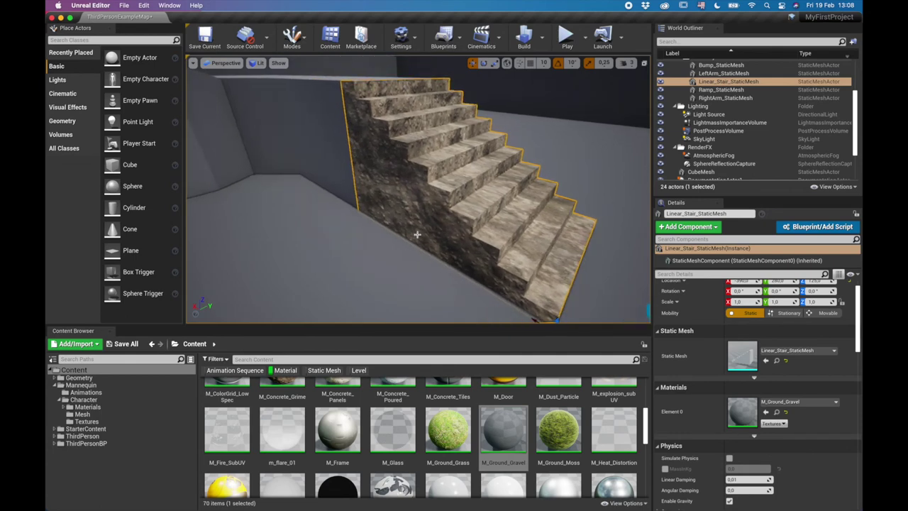
Change the staircase's Element 0 material to M_Frame and inspect the stairs from both sides.
click(835, 402)
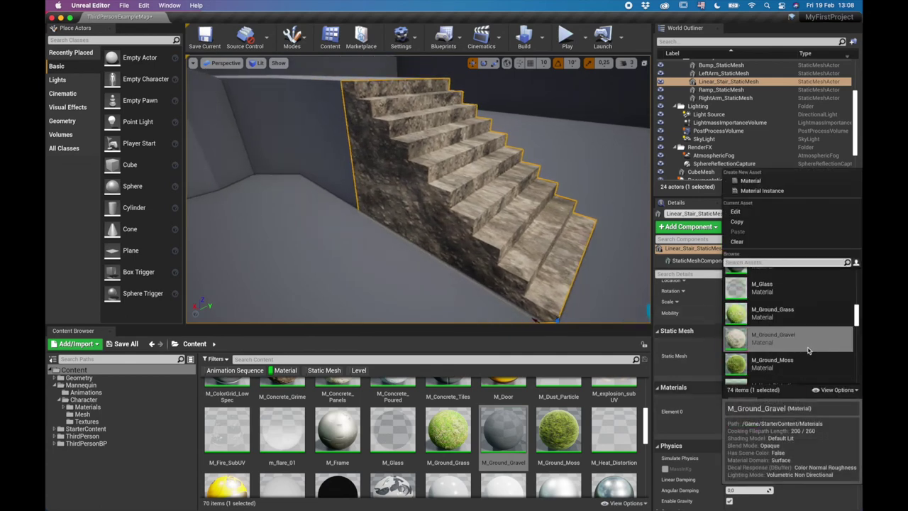
scroll(809, 346, up, 1)
scroll(806, 346, up, 1)
scroll(806, 346, up, 1)
click(769, 324)
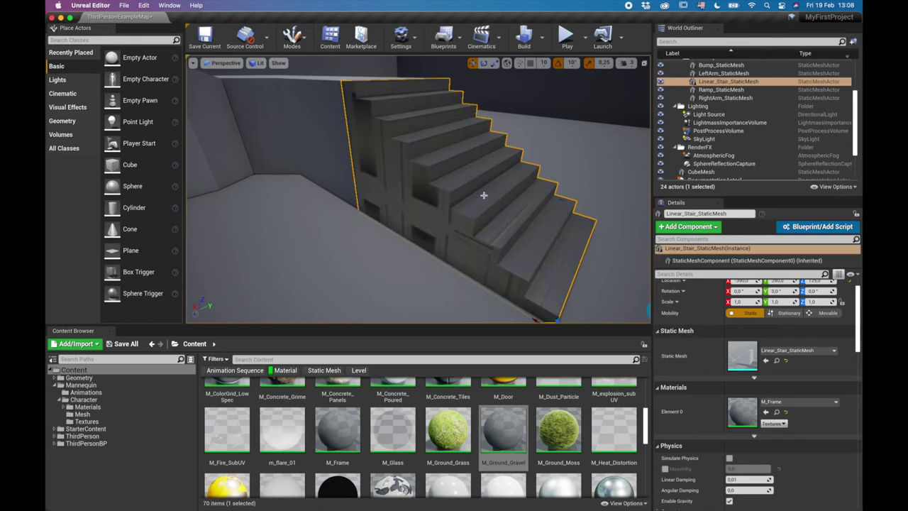
right_drag(484, 195, 298, 216)
right_drag(404, 184, 398, 178)
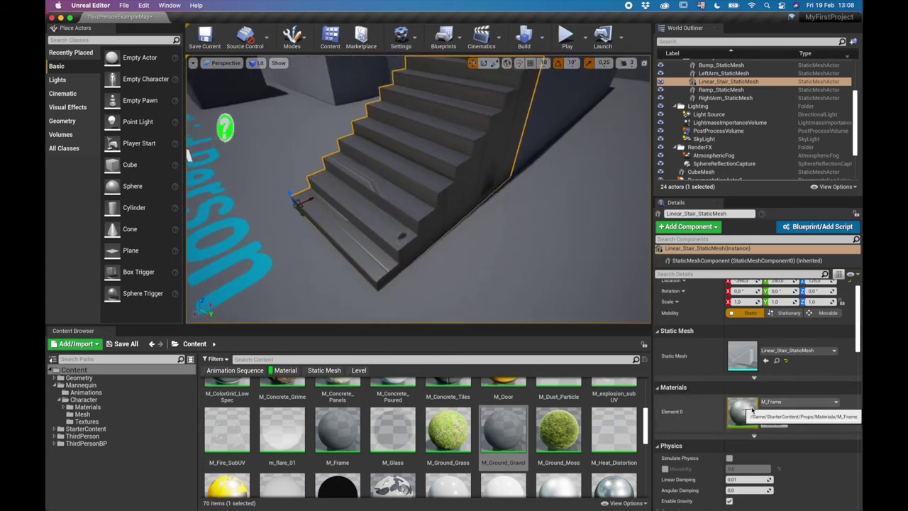
Swap the staircase actor's static mesh first to MaterialSphere and after that to 1M_Cube.
right_drag(560, 203, 548, 169)
right_drag(246, 183, 245, 183)
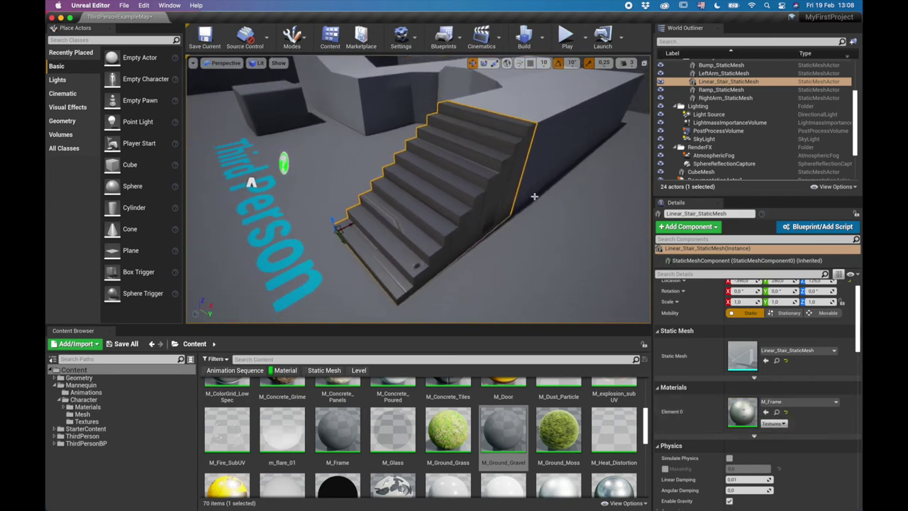
click(833, 351)
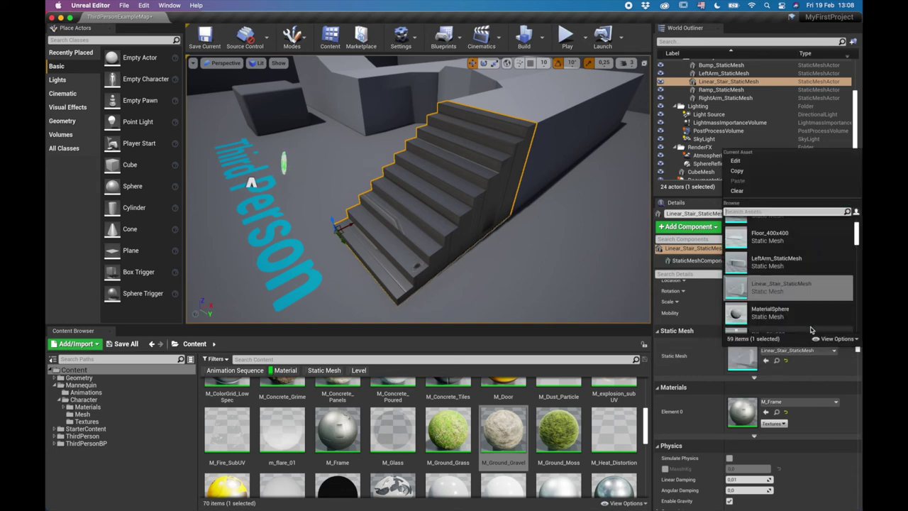
click(774, 313)
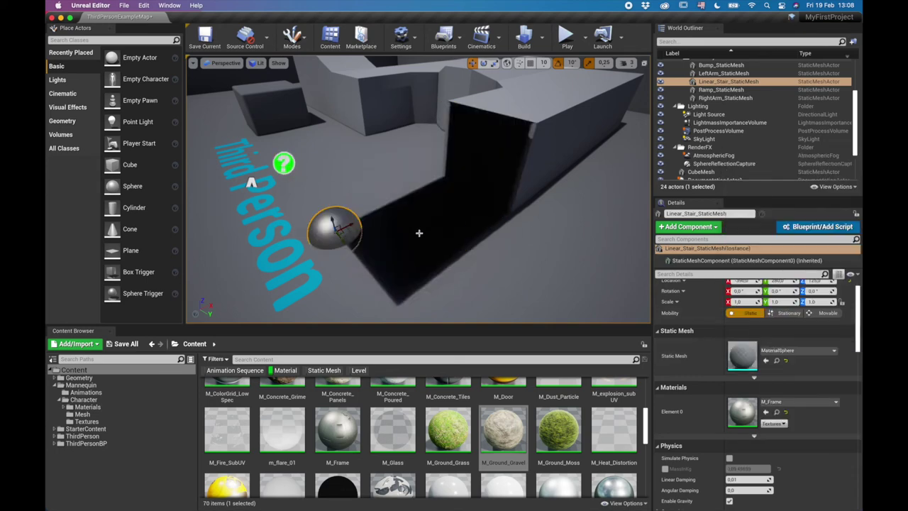
click(826, 351)
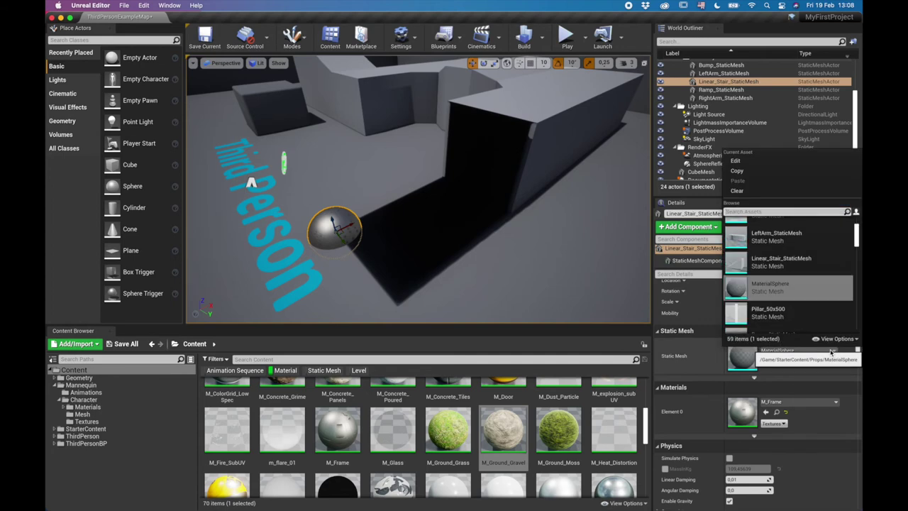
scroll(795, 294, up, 4)
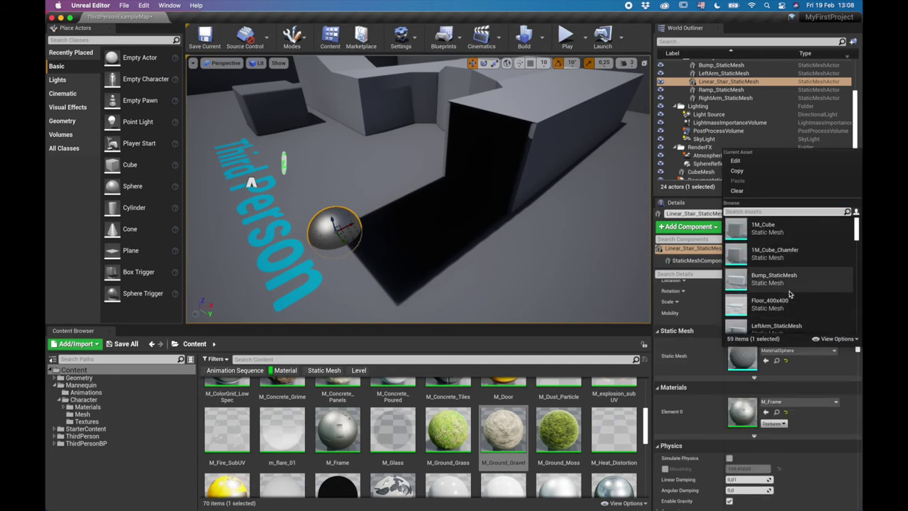
click(770, 229)
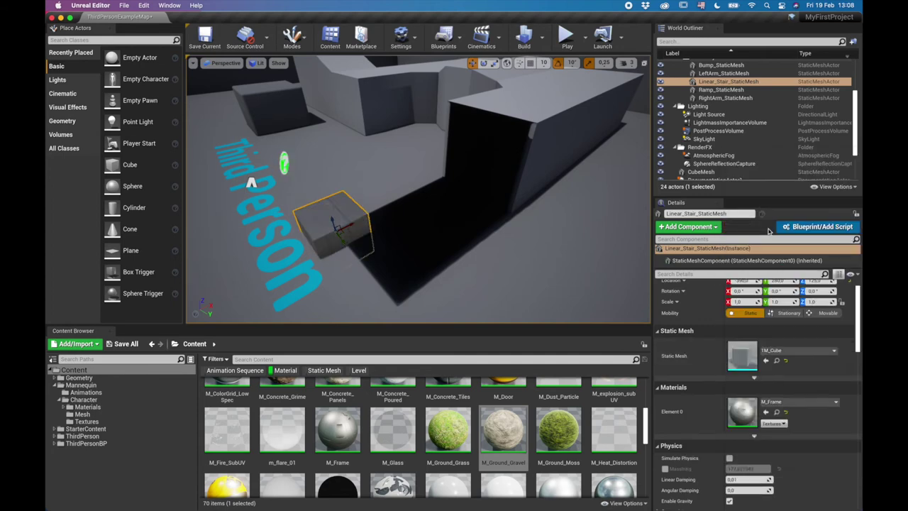
Change the staircase actor's static mesh to Pillar_50x500, view the pillar, and restore Linear_Stair_StaticMesh.
click(799, 350)
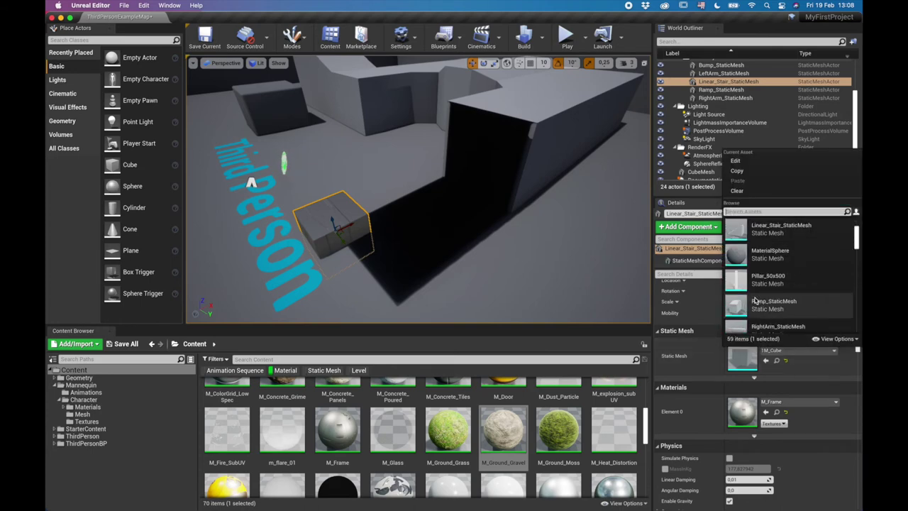
click(757, 282)
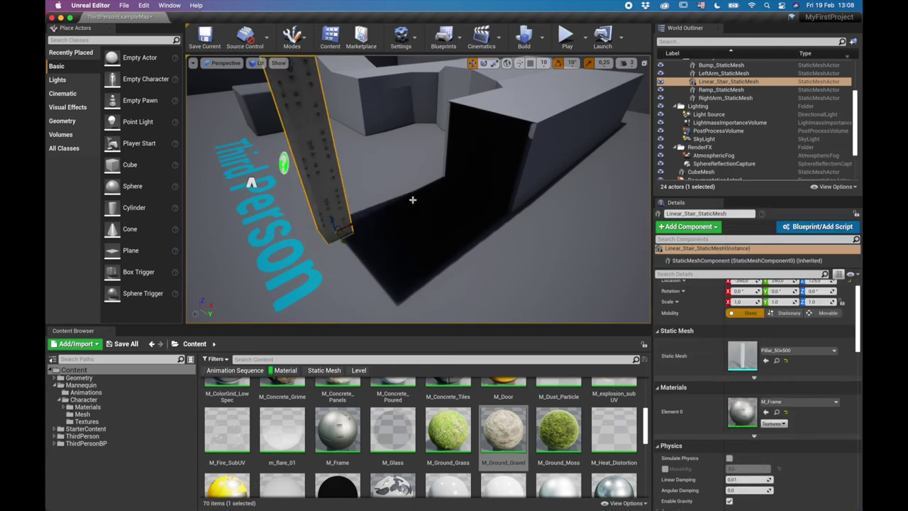
right_drag(398, 208, 358, 113)
right_drag(361, 220, 372, 273)
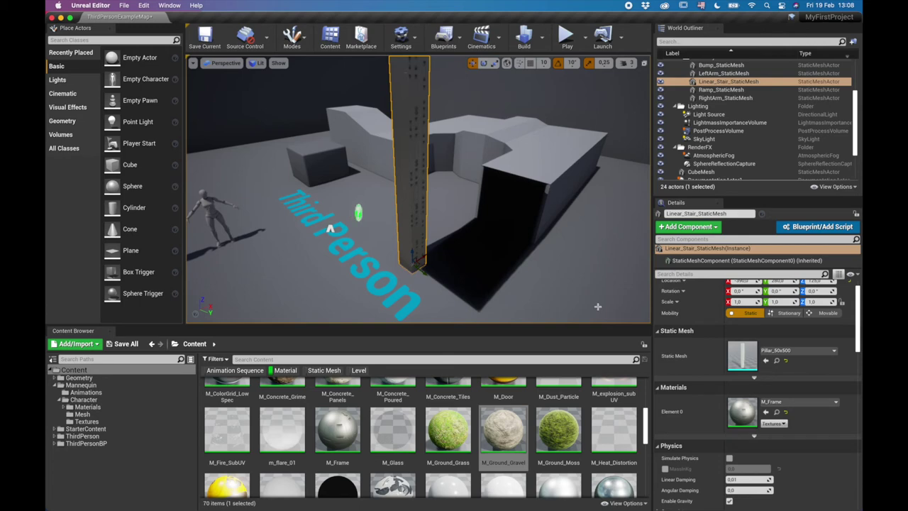
click(787, 349)
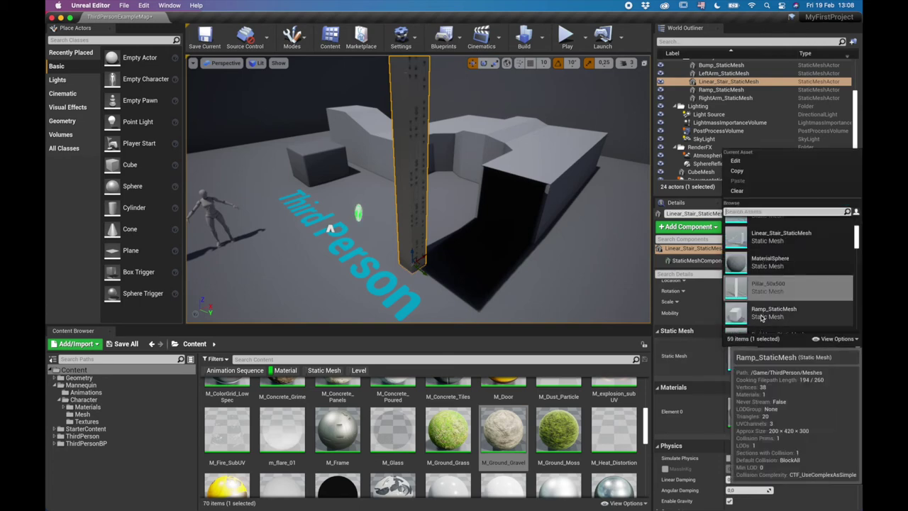
click(781, 236)
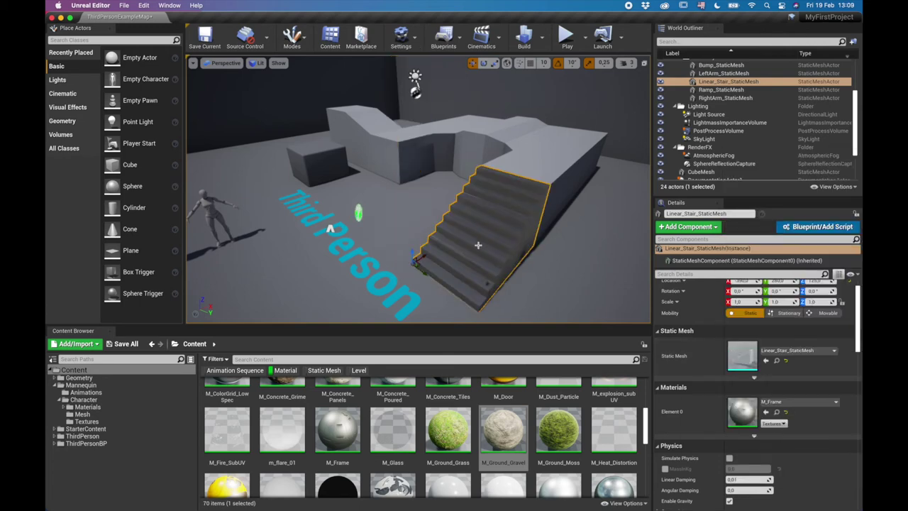
Try moving the staircase slightly upward along its Z axis and undo the move.
right_drag(419, 213, 489, 212)
key(w)
mouse_move(447, 256)
right_down()
mouse_move(423, 249)
mouse_move(448, 255)
right_up()
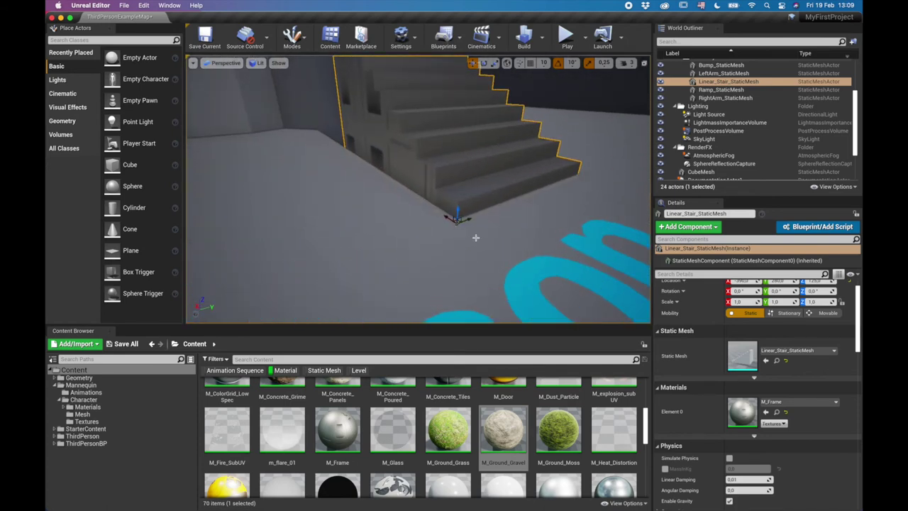
drag(460, 209, 461, 200)
key(super+z)
View the staircase from the front, deselect it, and bring the mannequins and Third Person floor text into view.
right_drag(501, 245, 433, 252)
key(s)
right_drag(349, 200, 365, 201)
key(d)
right_drag(561, 261, 603, 261)
scroll(497, 435, up, 5)
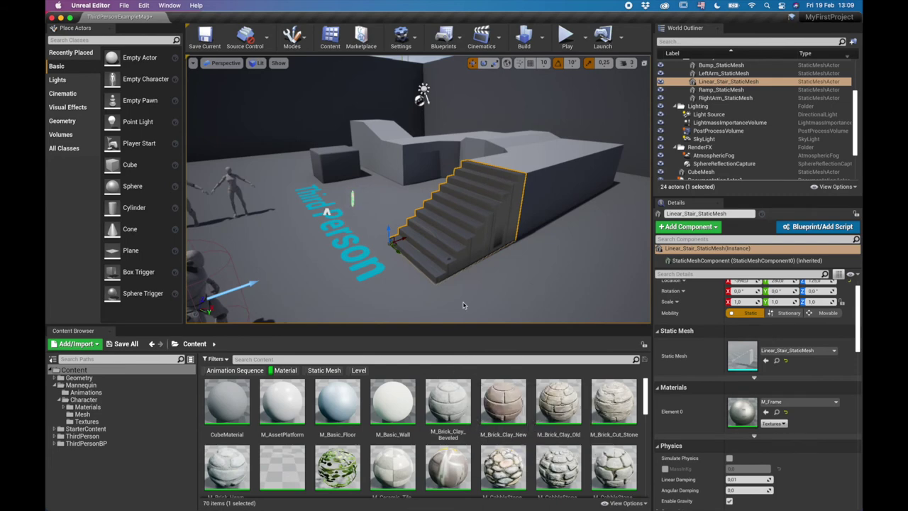
right_drag(290, 210, 313, 196)
key(Escape)
right_drag(452, 189, 451, 188)
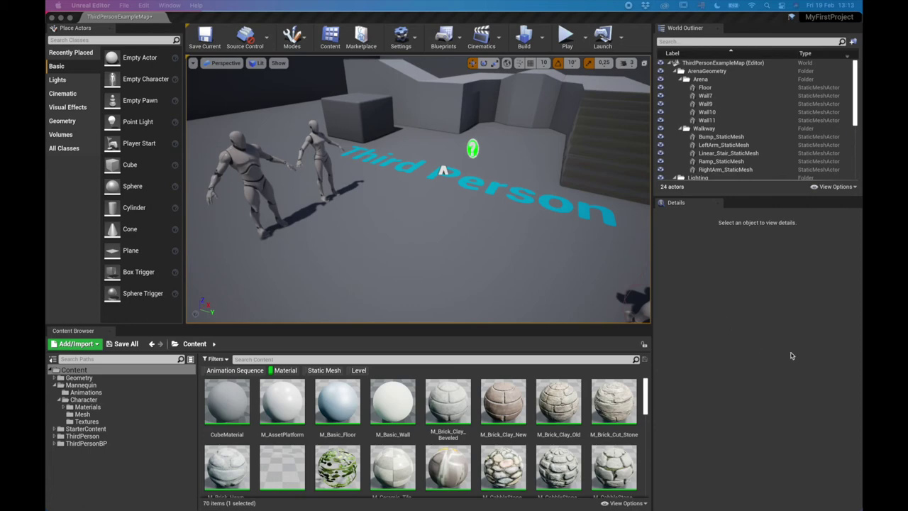
Narrow the editor window to uncover the bike.FBX file on the desktop.
mouse_move(861, 8)
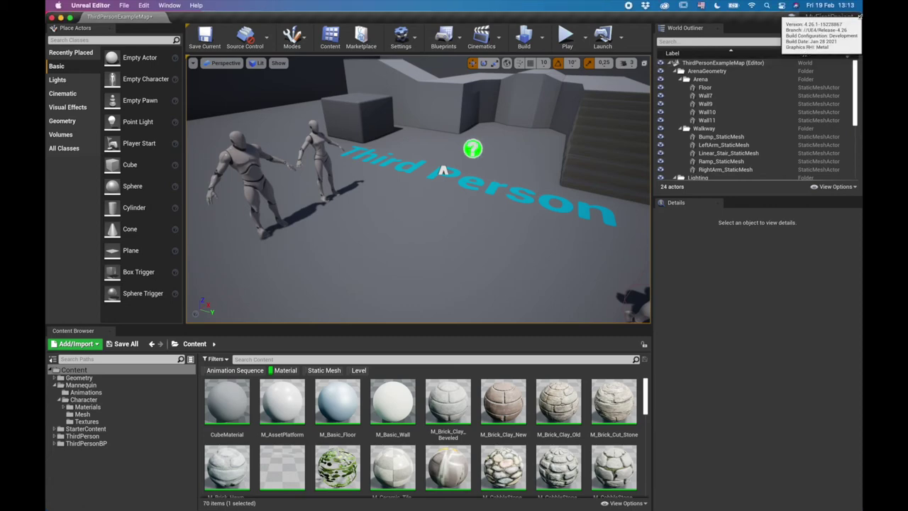
drag(840, 18, 800, 16)
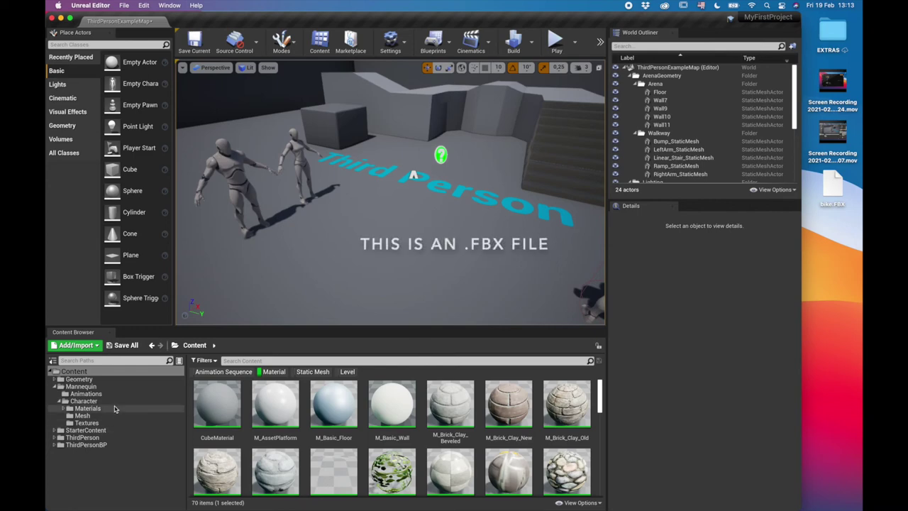
Collapse the Mannequin folder and create a new folder named MyAssets inside Content.
click(55, 386)
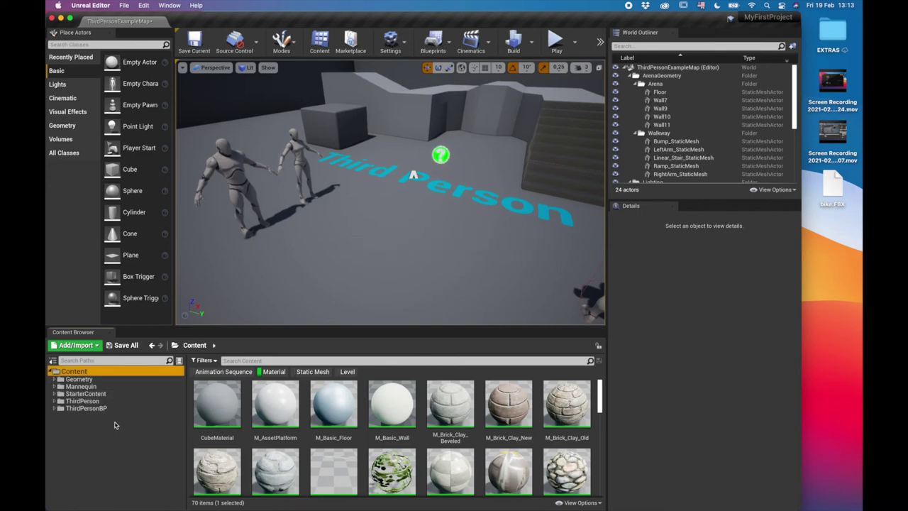
right_click(119, 436)
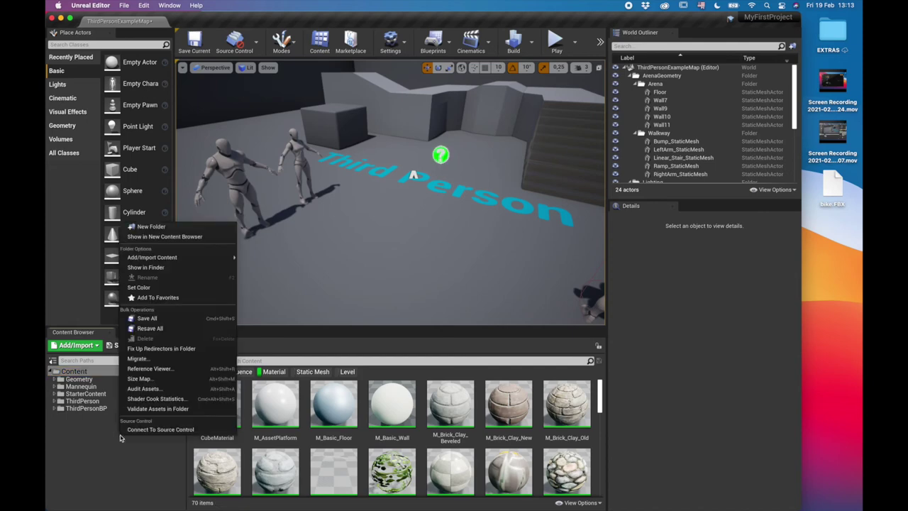
click(166, 227)
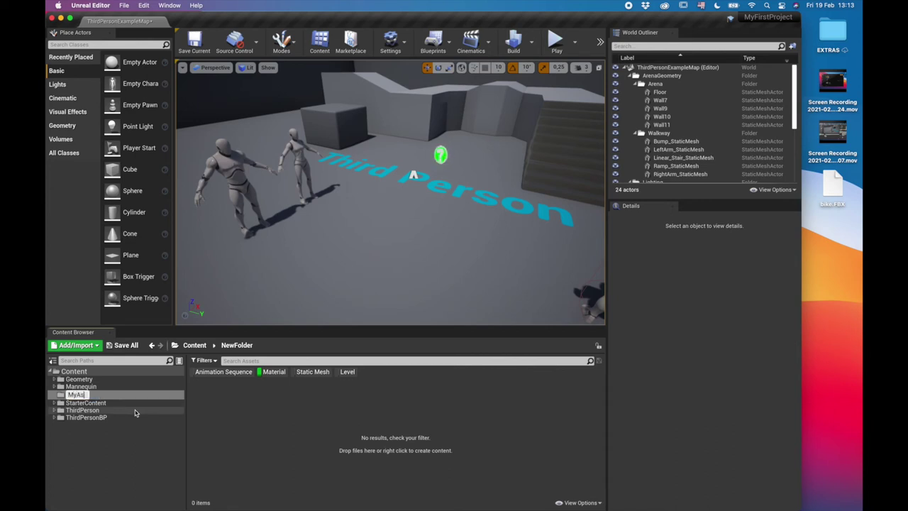
text(MyAssets)
key(Return)
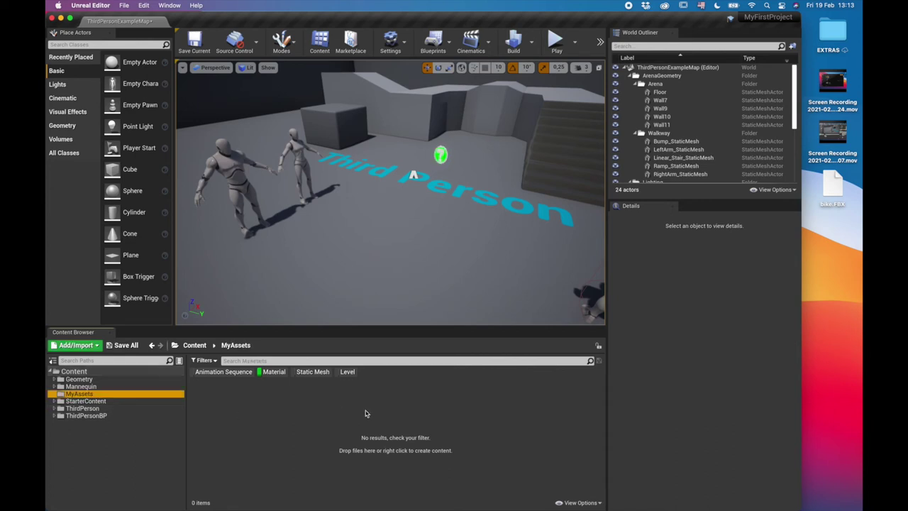
Replace the Material filter with Static Mesh and import bike.FBX from the desktop into MyAssets with the default import options.
click(274, 376)
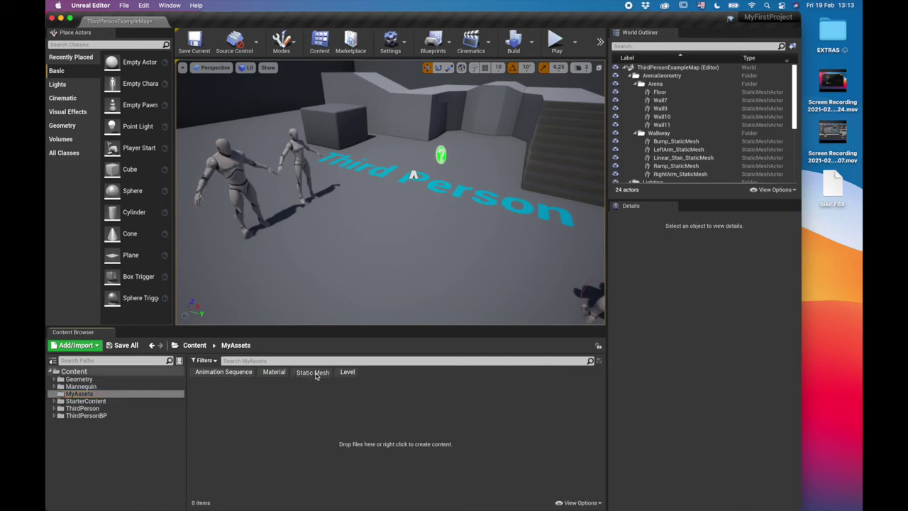
drag(836, 188, 319, 438)
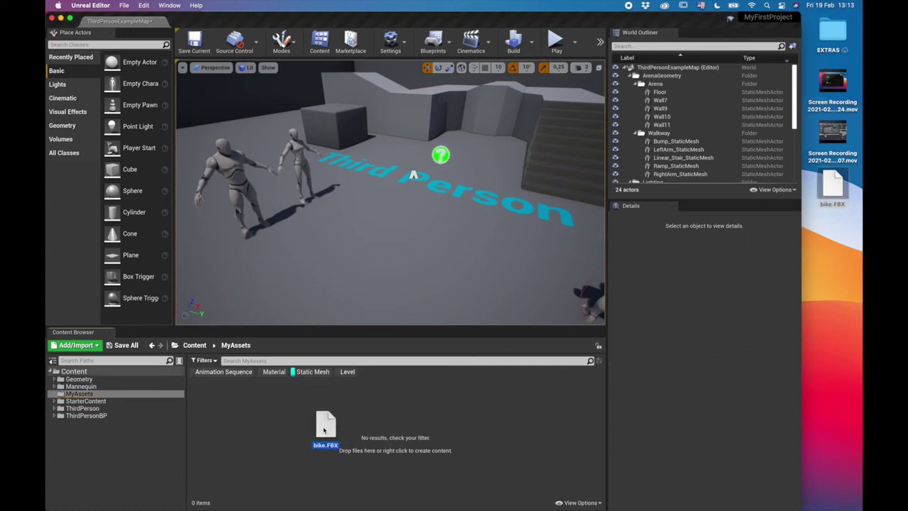
drag(324, 430, 323, 430)
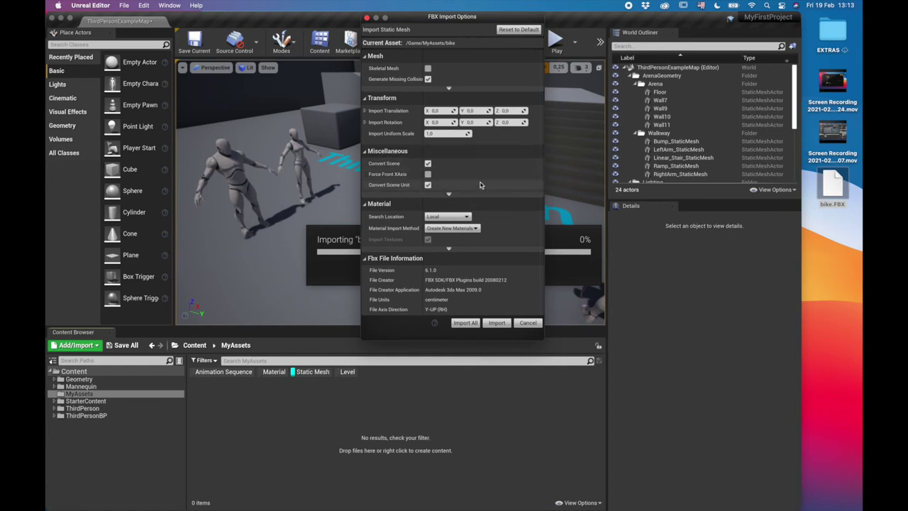
click(498, 323)
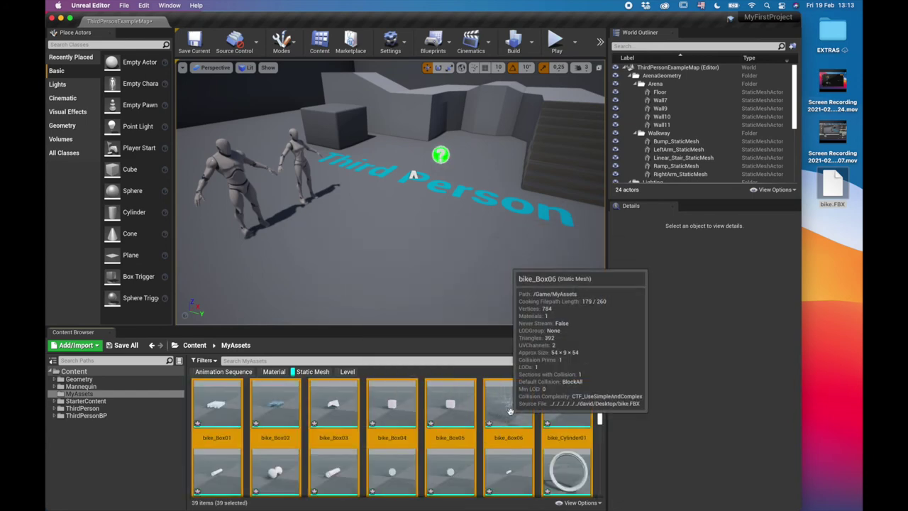
Review the imported bike part meshes and place them all together on the level floor in front of the mannequins.
scroll(532, 426, down, 6)
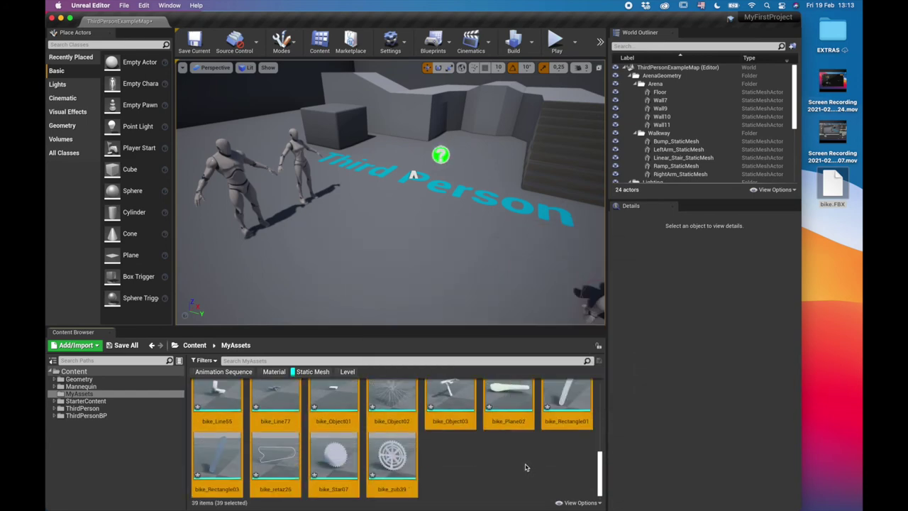
scroll(522, 458, up, 1)
scroll(516, 445, up, 5)
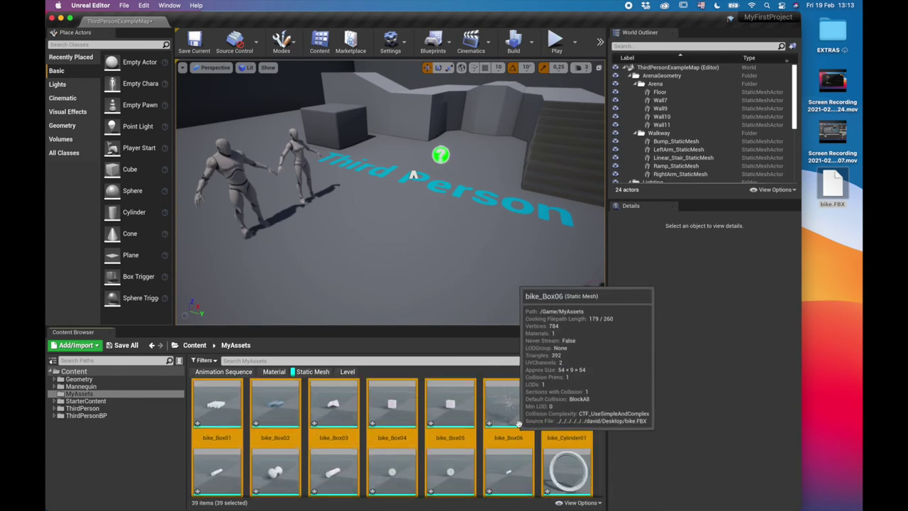
scroll(549, 461, down, 5)
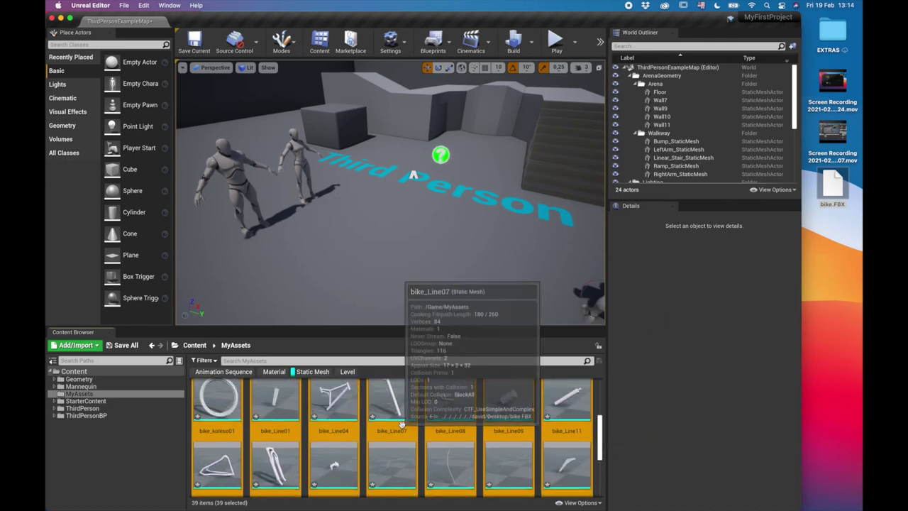
scroll(486, 429, down, 3)
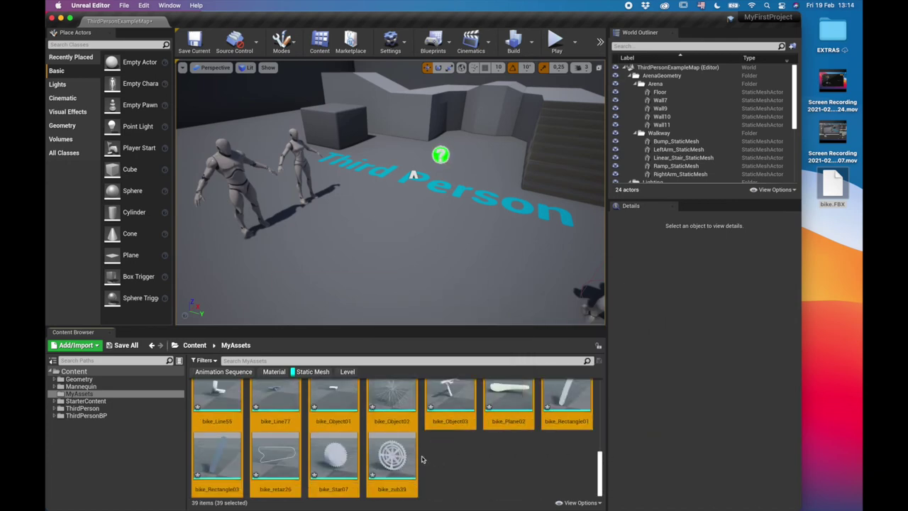
drag(409, 209, 392, 233)
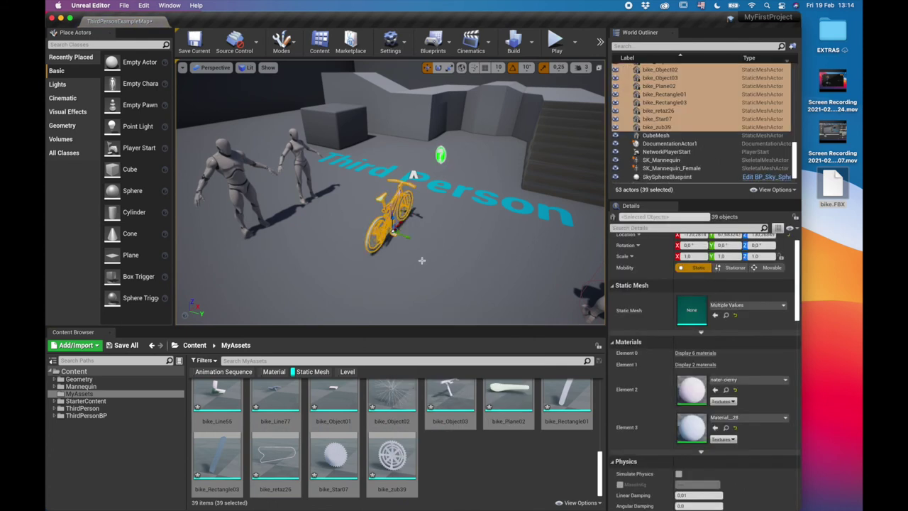
Move the selected bike beside the larger mannequin and rotate it 90° about the Z axis.
key(f)
right_drag(464, 218, 424, 229)
alt+drag(490, 237, 474, 220)
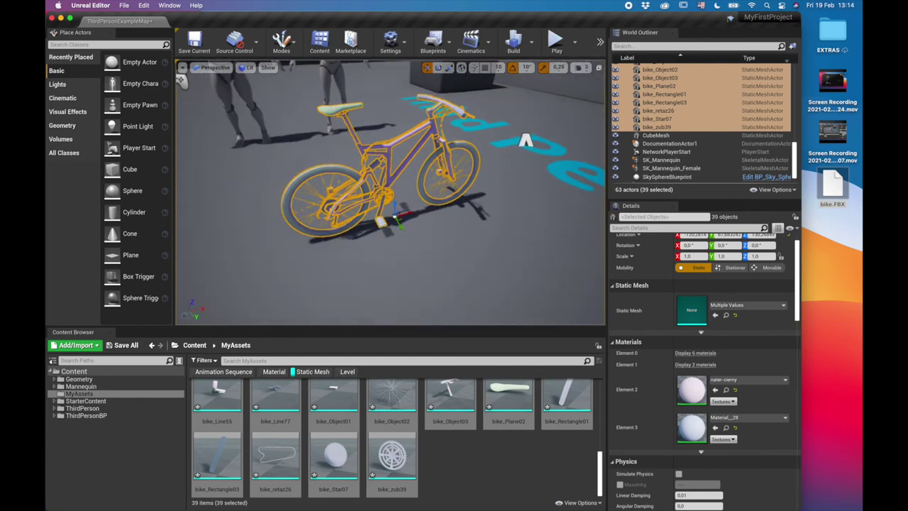
drag(401, 227, 434, 231)
alt+drag(284, 87, 352, 209)
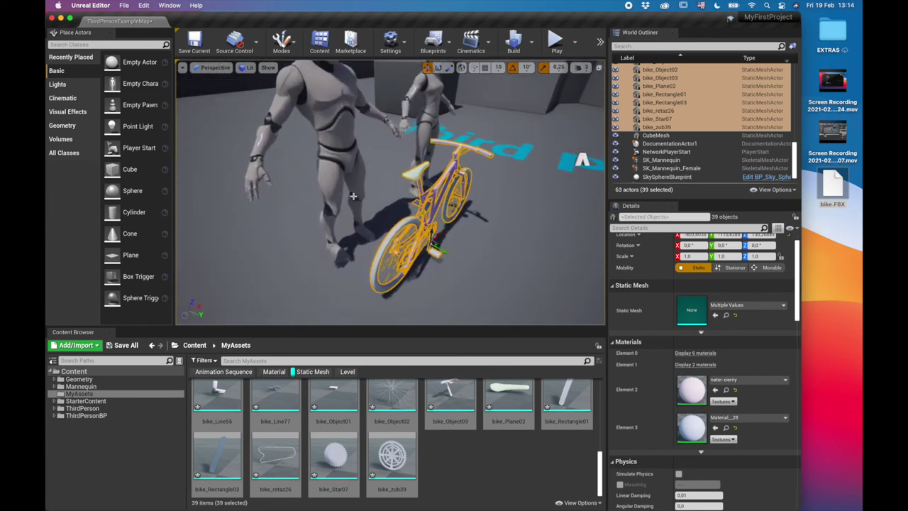
drag(454, 242, 457, 264)
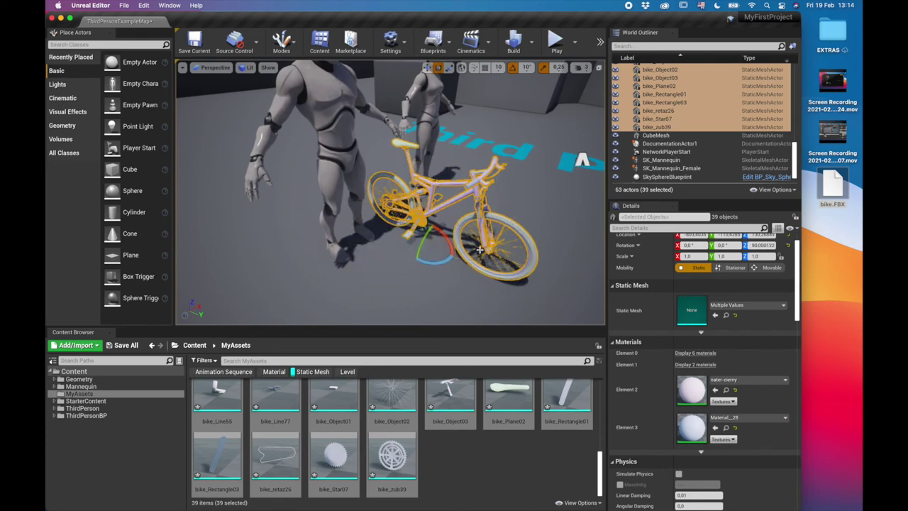
drag(443, 250, 429, 241)
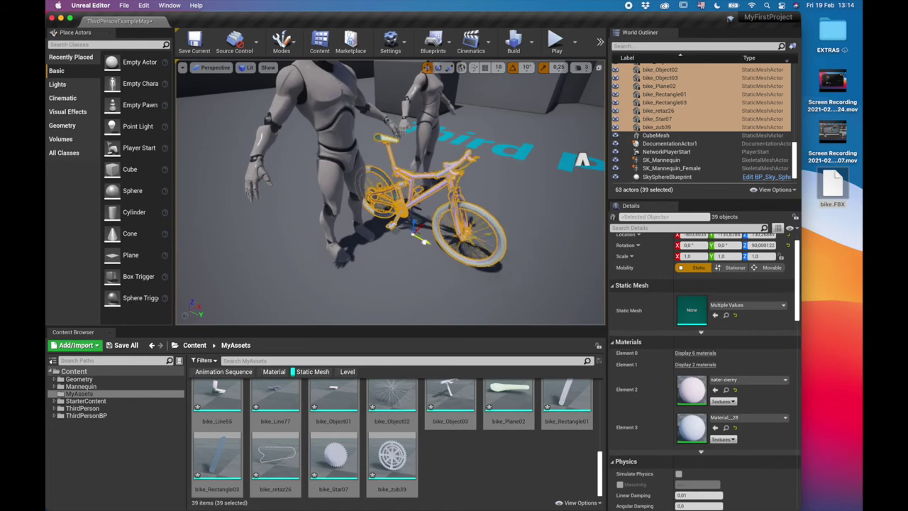
Deselect the bike and examine it beside the two mannequins from several angles and distances.
key(Escape)
alt+drag(489, 260, 544, 77)
right_drag(544, 77, 523, 69)
alt+drag(524, 69, 430, 71)
alt+drag(507, 82, 560, 71)
right_drag(560, 71, 544, 80)
alt+drag(544, 80, 566, 61)
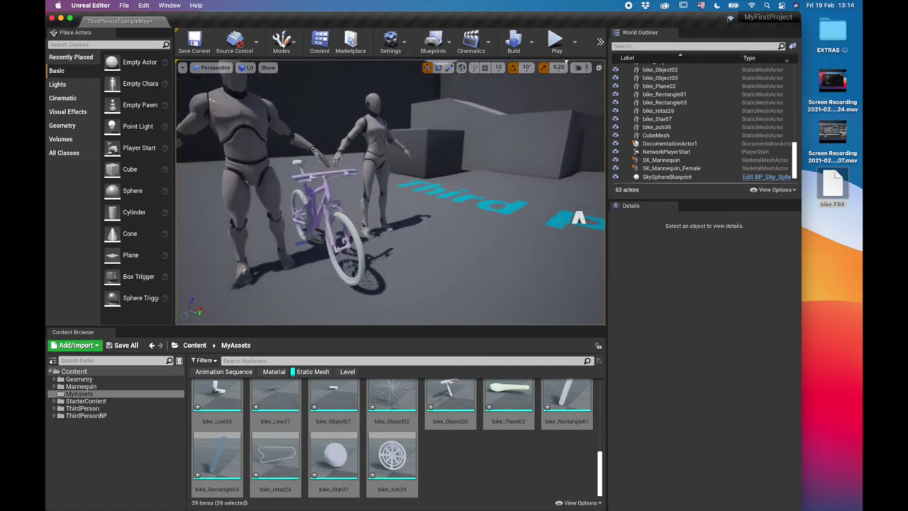
scroll(390, 192, down, 5)
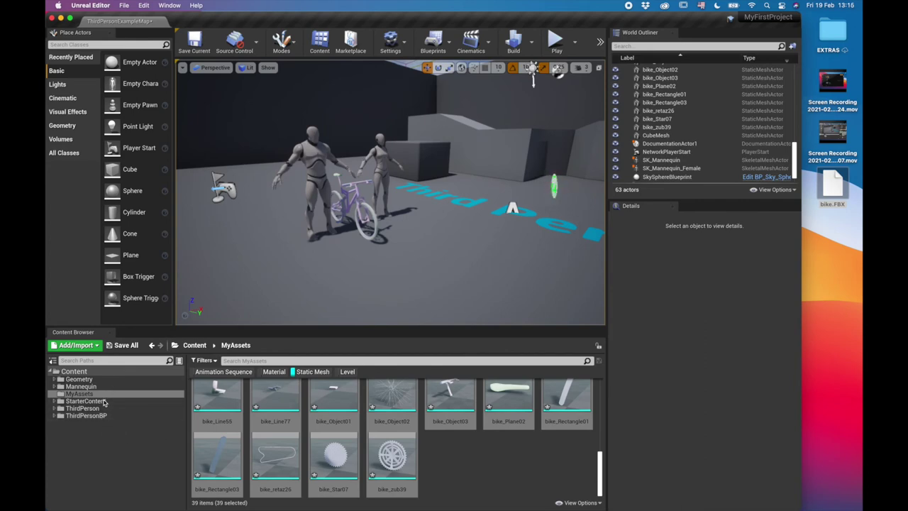
click(77, 345)
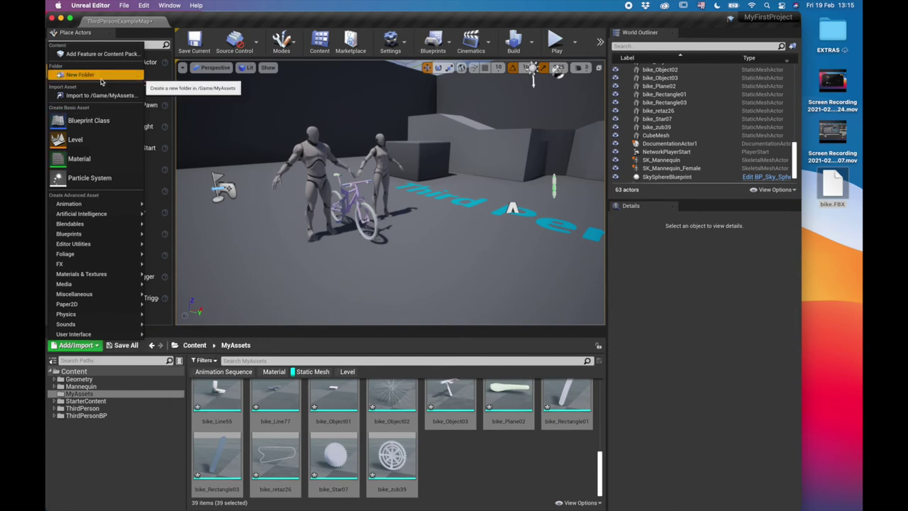
click(86, 444)
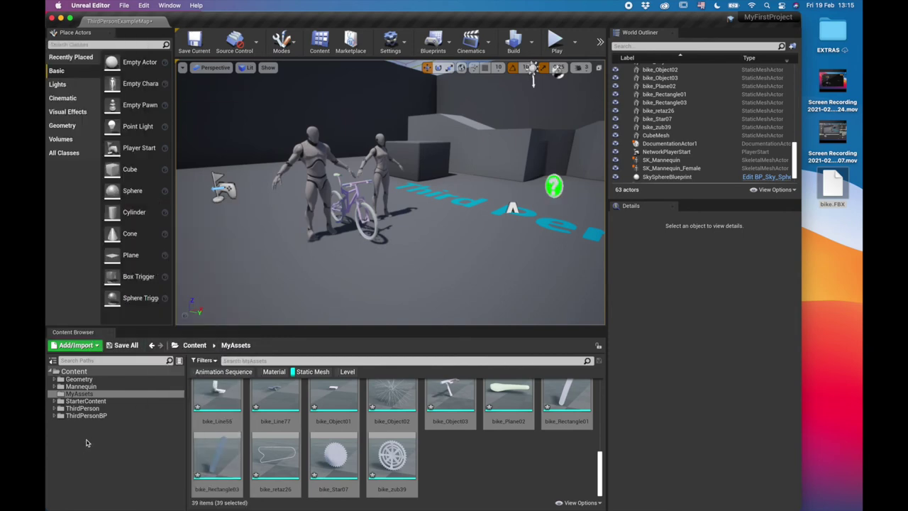
right_click(86, 443)
click(486, 488)
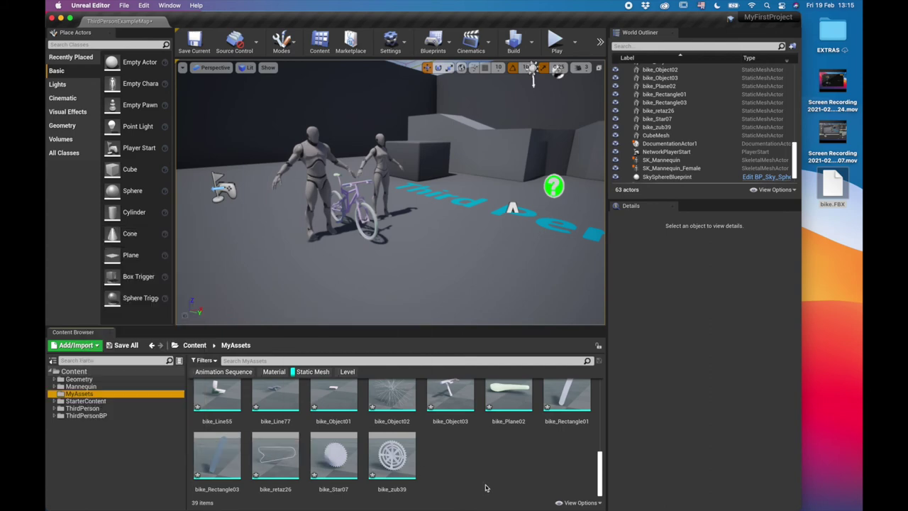
scroll(473, 468, up, 3)
scroll(471, 466, down, 3)
click(470, 465)
right_click(469, 464)
click(446, 470)
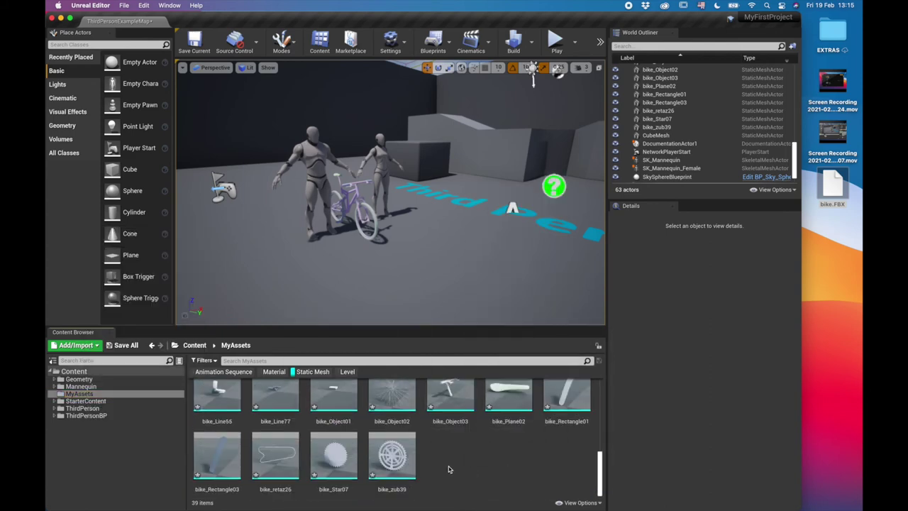
Turn off the Static Mesh filter and review all meshes and materials in the MyAssets folder.
click(316, 371)
scroll(475, 444, up, 5)
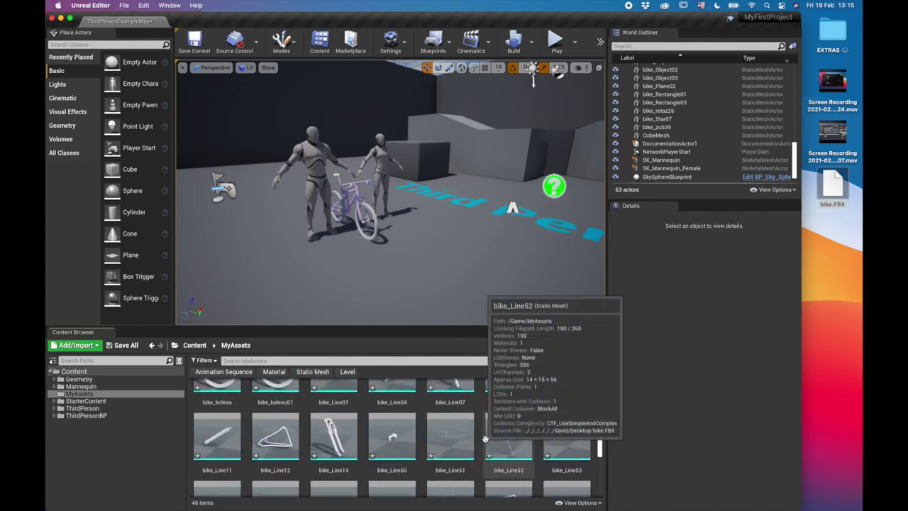
scroll(465, 440, down, 3)
scroll(465, 440, down, 4)
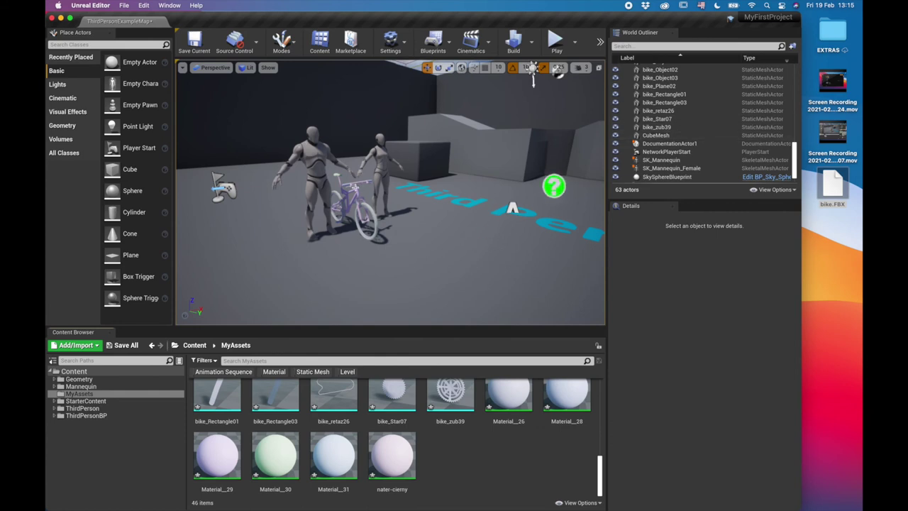
Select the bike's handlebar part in the level and focus the view on it.
click(358, 206)
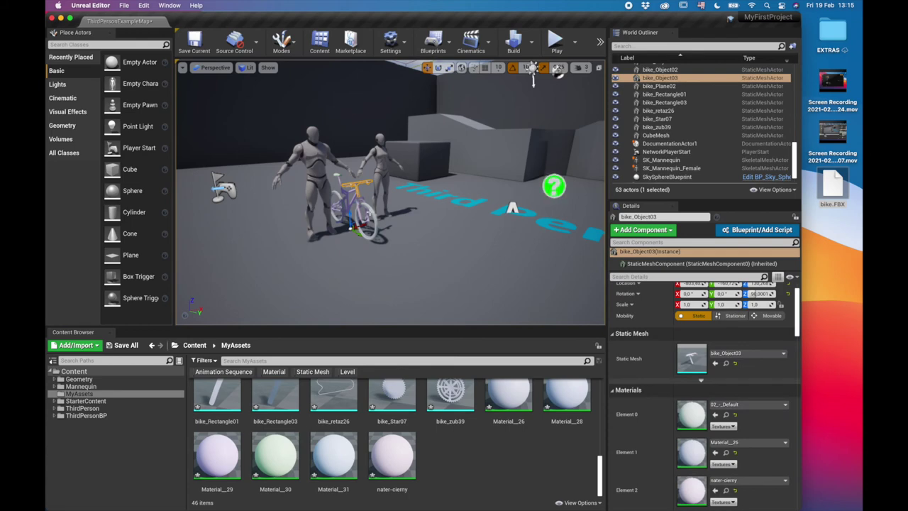
key(f)
mouse_move(380, 228)
right_down()
mouse_move(500, 229)
mouse_move(425, 228)
mouse_move(497, 229)
mouse_move(454, 262)
mouse_move(377, 227)
right_up()
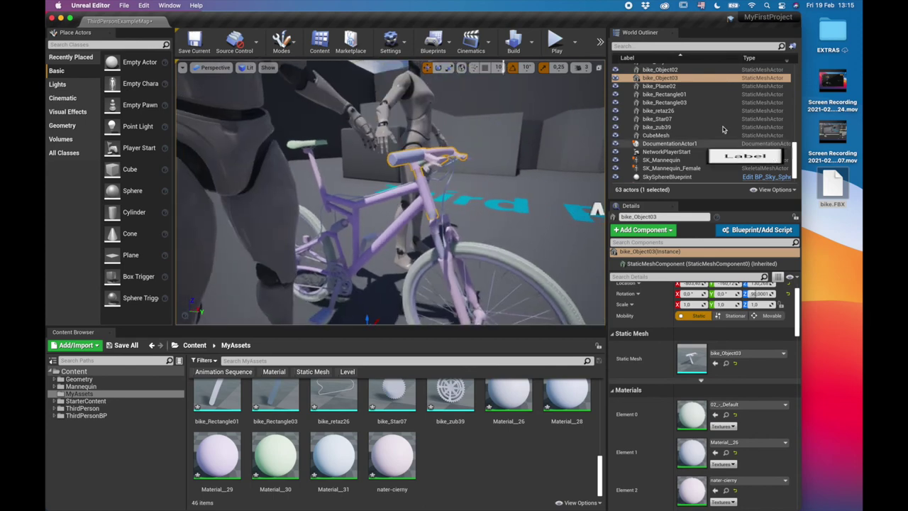
Select all bike actors from bike_Box01 through bike_zub39 and delete them from the level.
scroll(669, 112, up, 1)
scroll(669, 111, up, 5)
scroll(668, 111, up, 5)
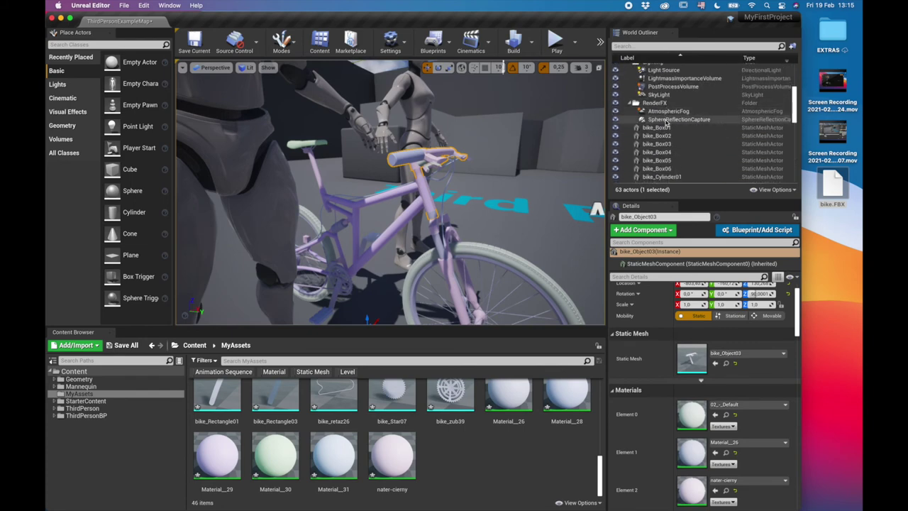
click(664, 128)
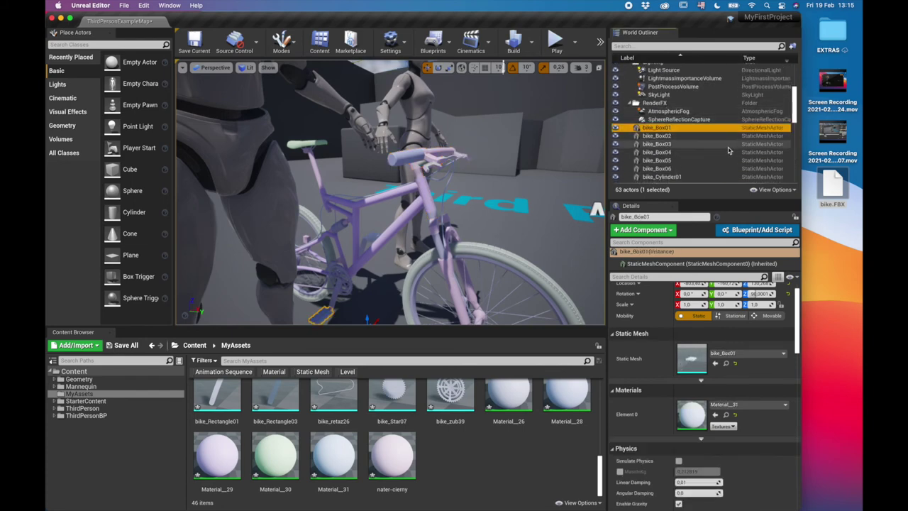
scroll(727, 149, down, 4)
scroll(727, 149, down, 6)
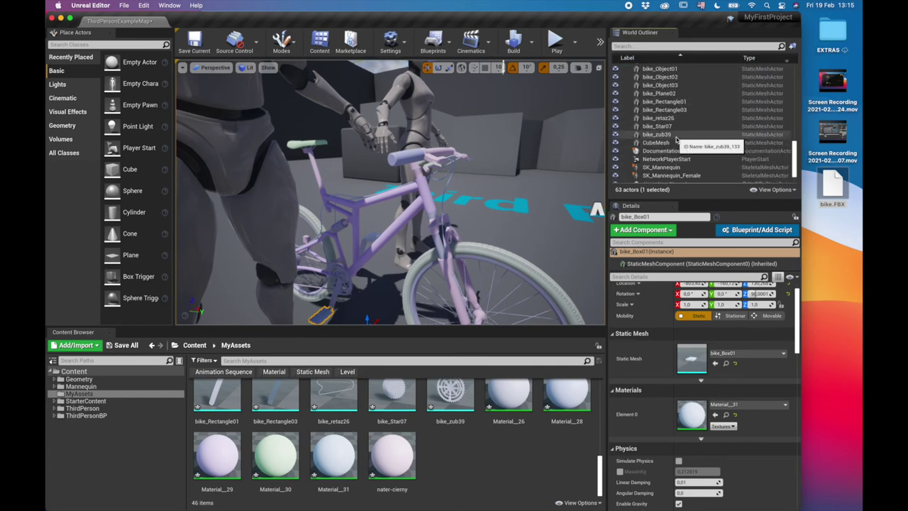
shift+click(676, 137)
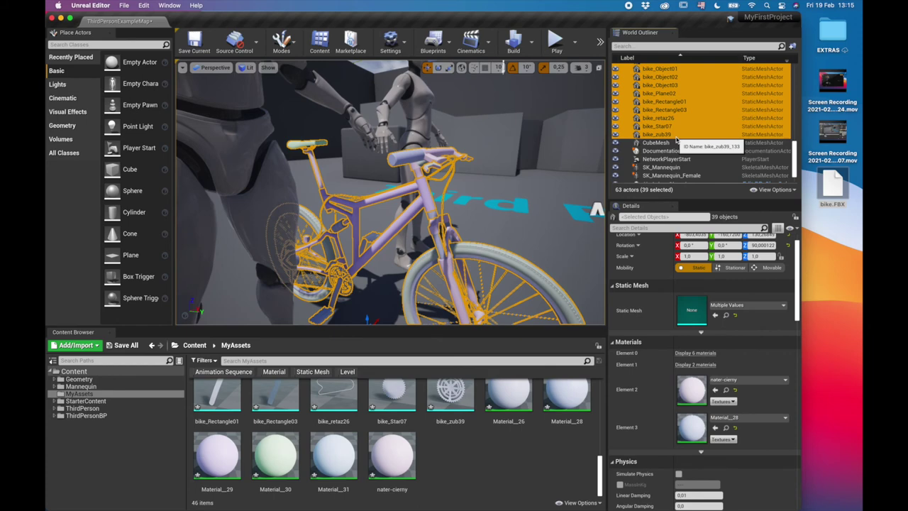
right_click(676, 139)
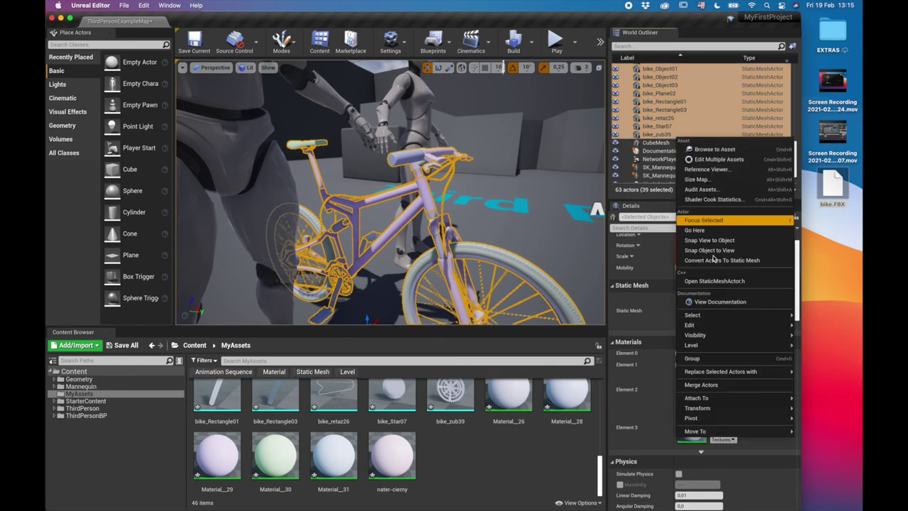
mouse_move(723, 318)
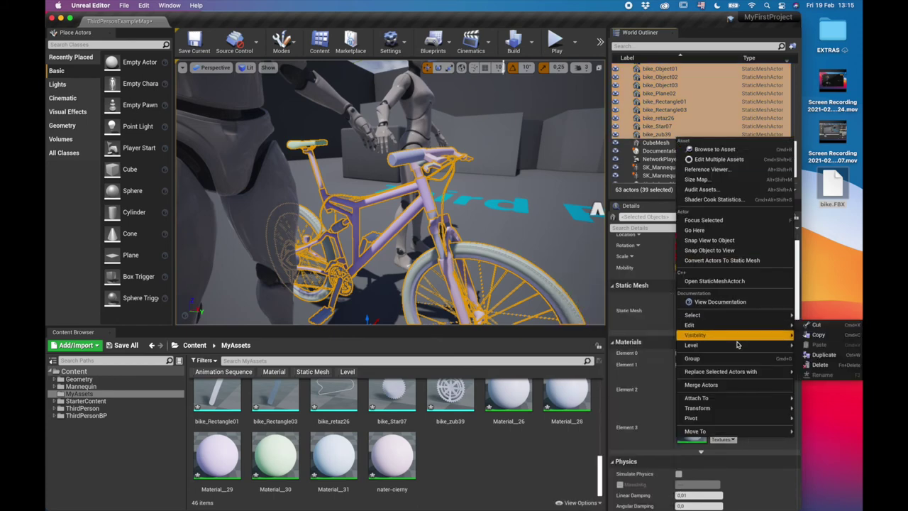
mouse_move(739, 399)
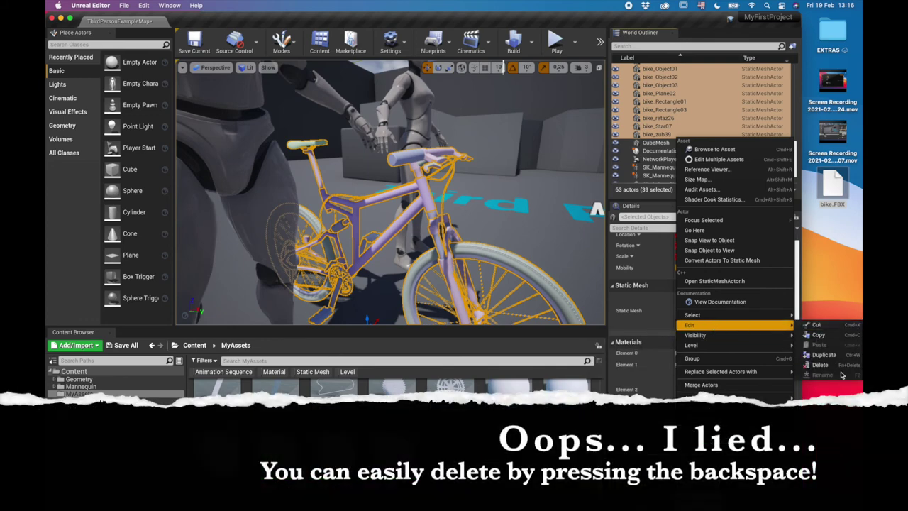
click(825, 367)
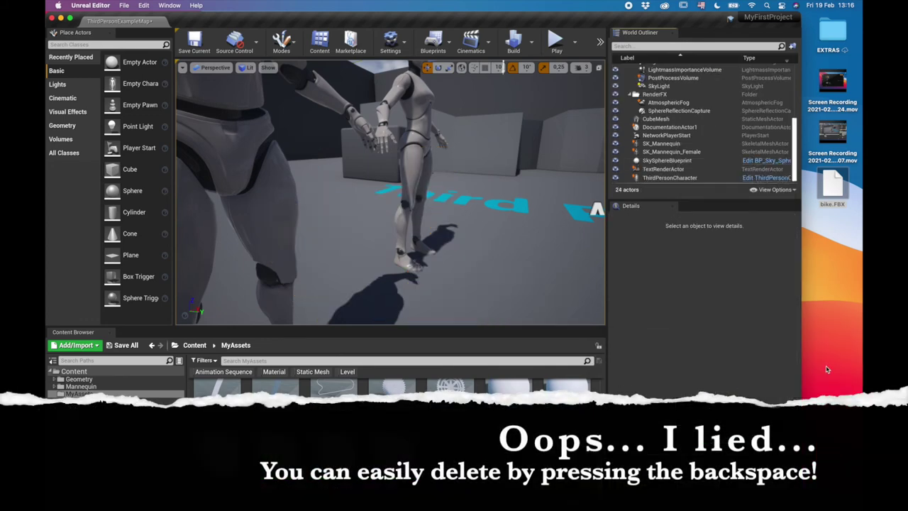
Leave the MyAssets folder and show the project's top-level Content folder.
key(s)
right_drag(509, 195, 506, 194)
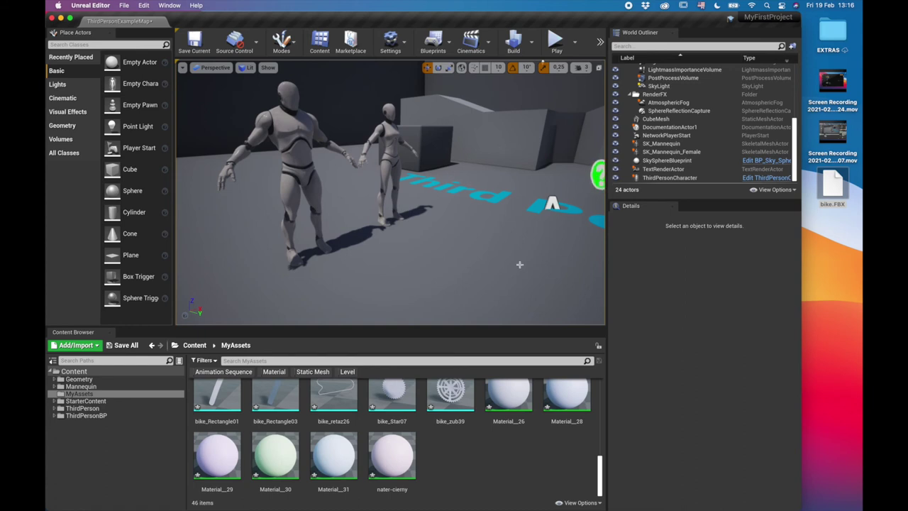
right_drag(368, 215, 428, 212)
key(s)
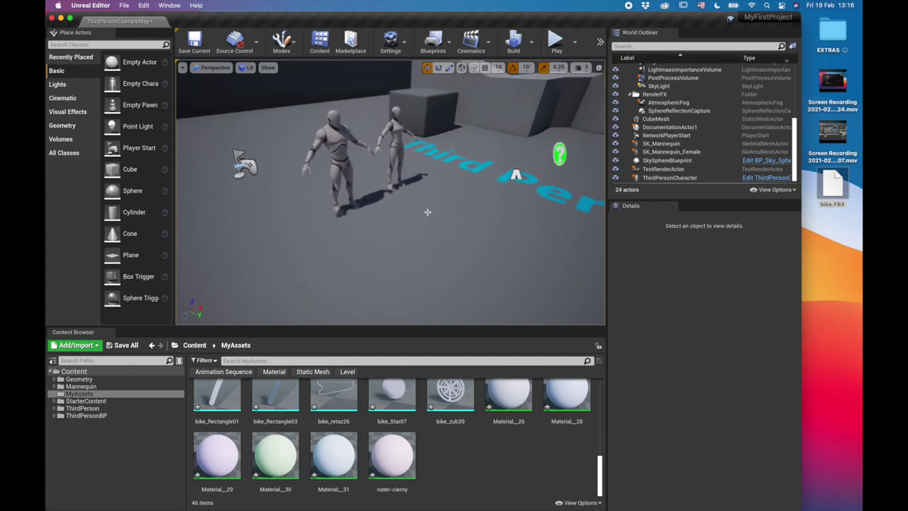
scroll(445, 445, up, 5)
scroll(446, 445, up, 3)
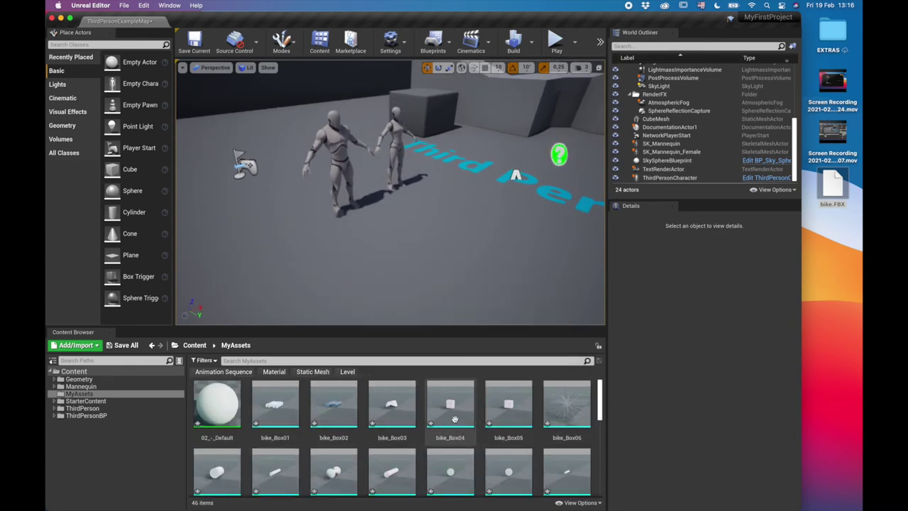
click(77, 372)
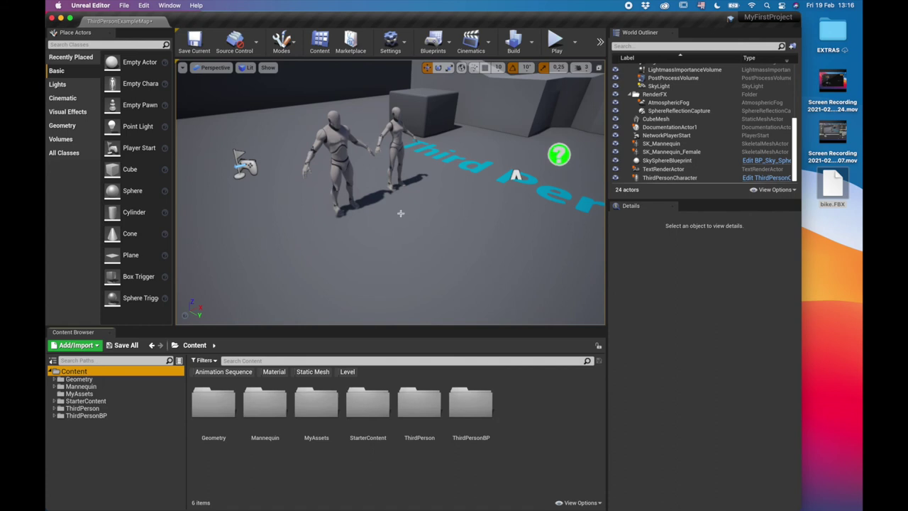
mouse_move(432, 215)
right_down()
mouse_move(540, 213)
mouse_move(444, 208)
right_up()
drag(430, 215, 430, 215)
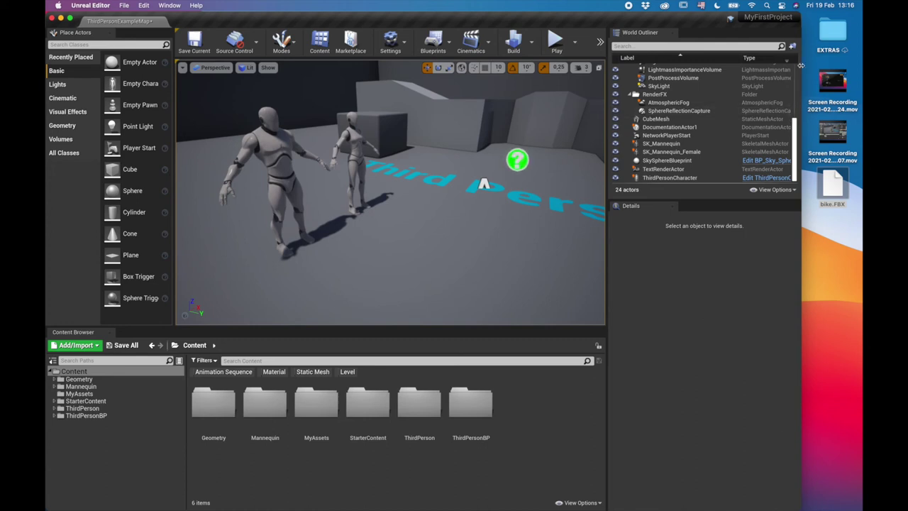
Maximize the editor window, then switch to the Epic Games Launcher and open the Unreal Engine Marketplace.
double_click(800, 14)
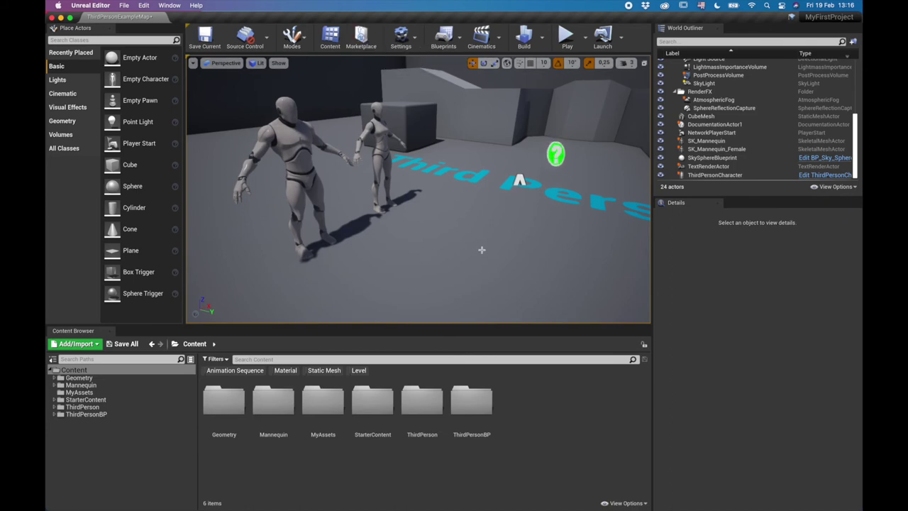
key(ctrl+Up)
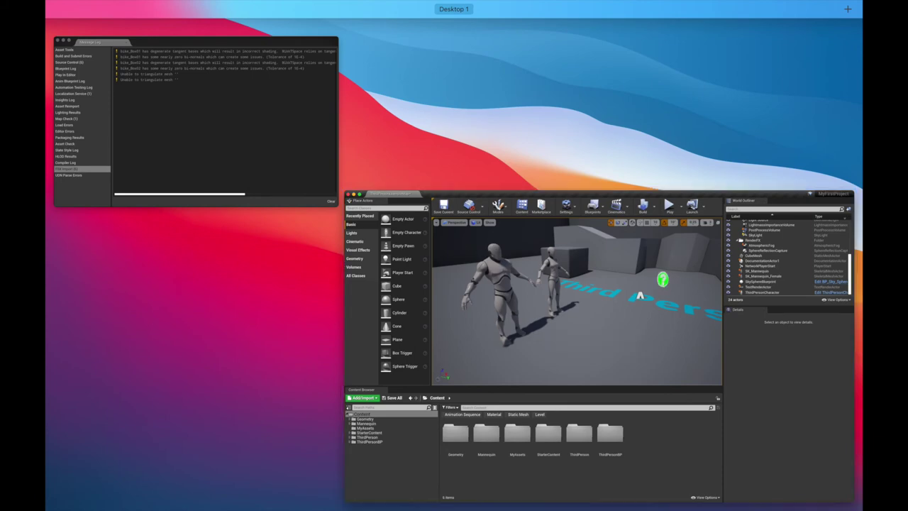
key(ctrl+Up)
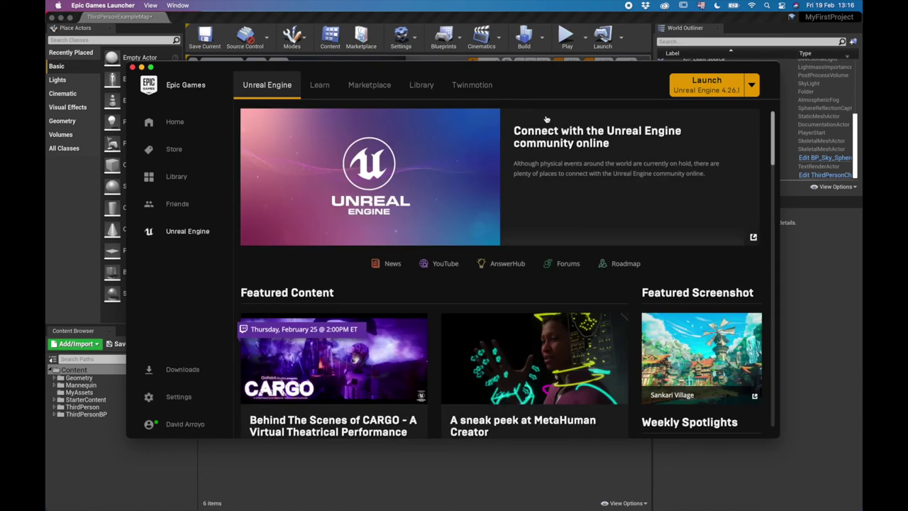
click(370, 89)
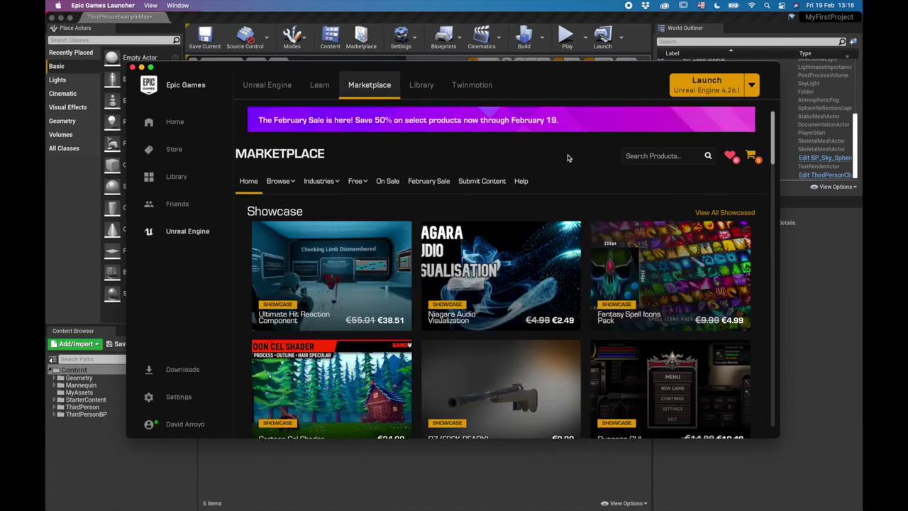
Browse the Marketplace home page to the Free For The Month section and enlarge the launcher to fill the screen.
scroll(568, 159, down, 10)
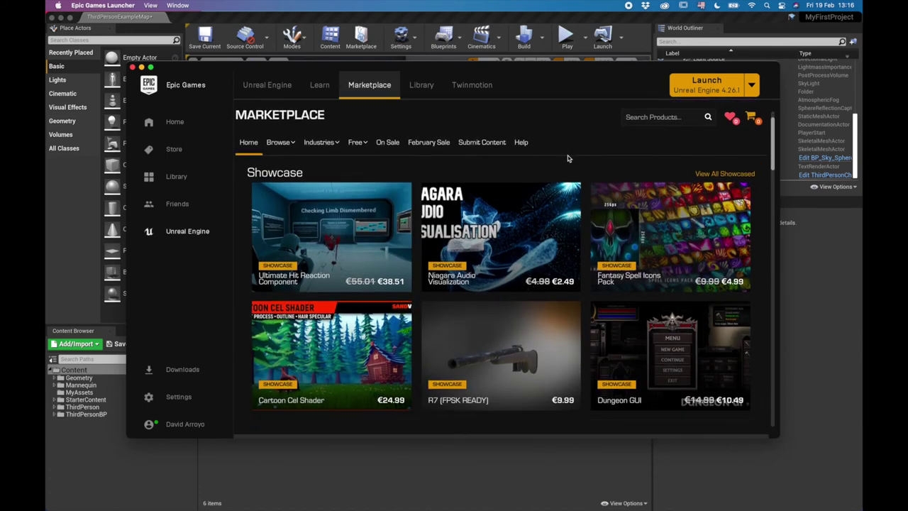
scroll(568, 158, down, 3)
scroll(544, 198, up, 4)
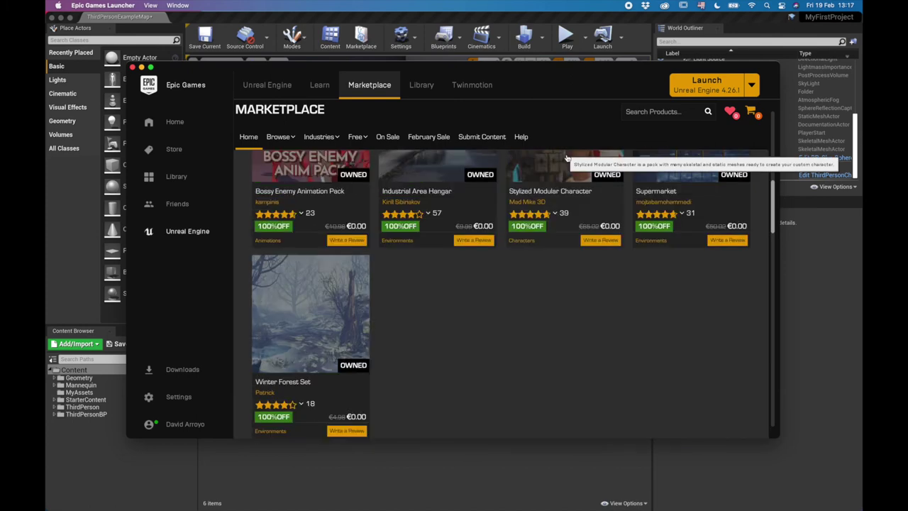
scroll(540, 199, up, 2)
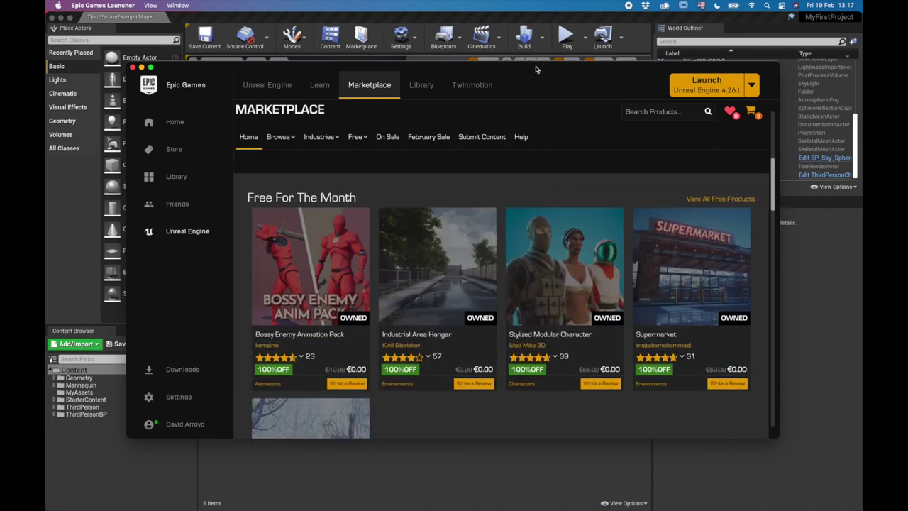
click(150, 66)
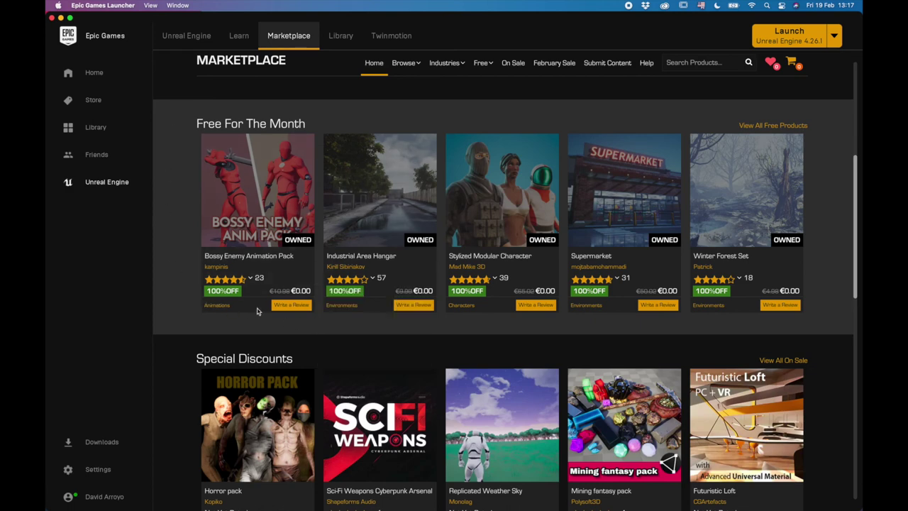
Review the Marketplace's free monthly, showcased and discounted offers, and open the full list of free products.
mouse_move(281, 279)
scroll(827, 266, up, 1)
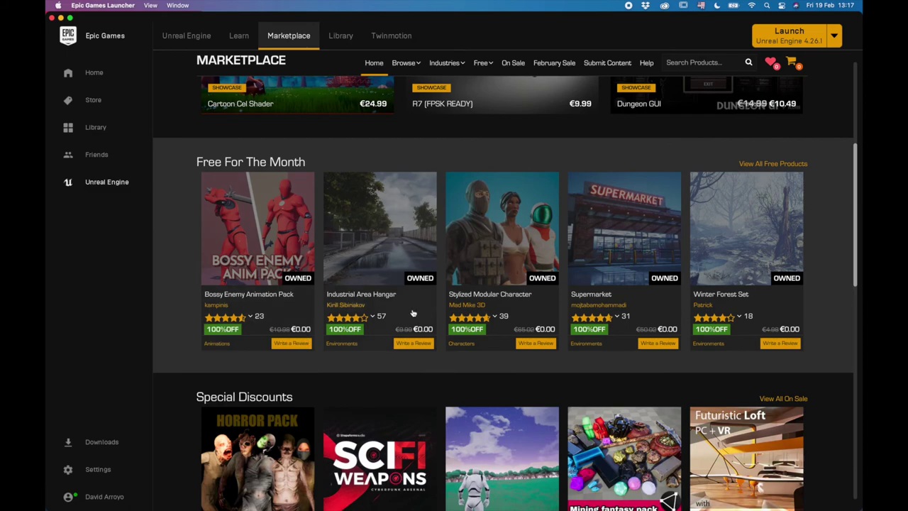
scroll(824, 309, up, 5)
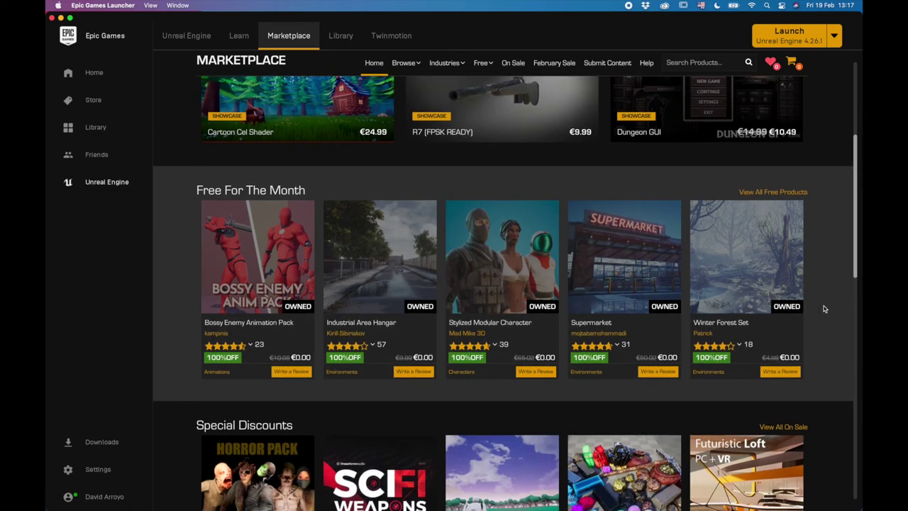
scroll(822, 308, up, 3)
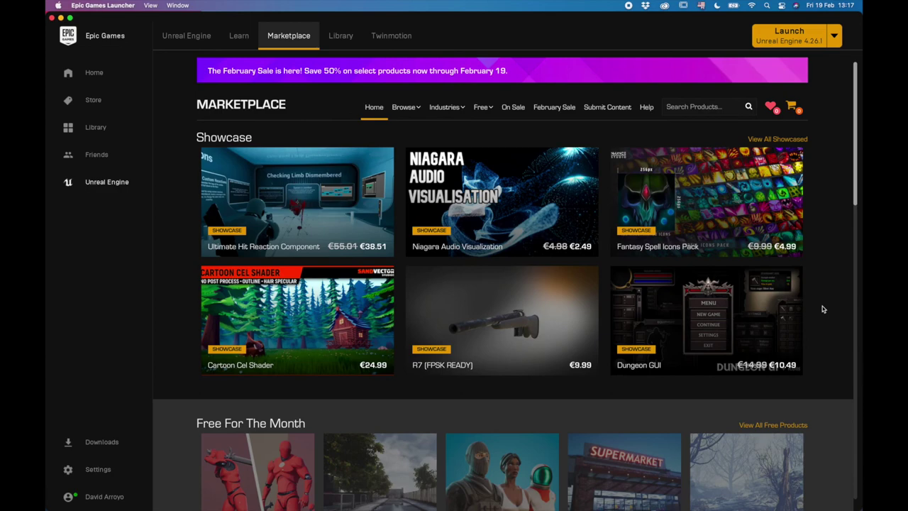
scroll(823, 306, down, 10)
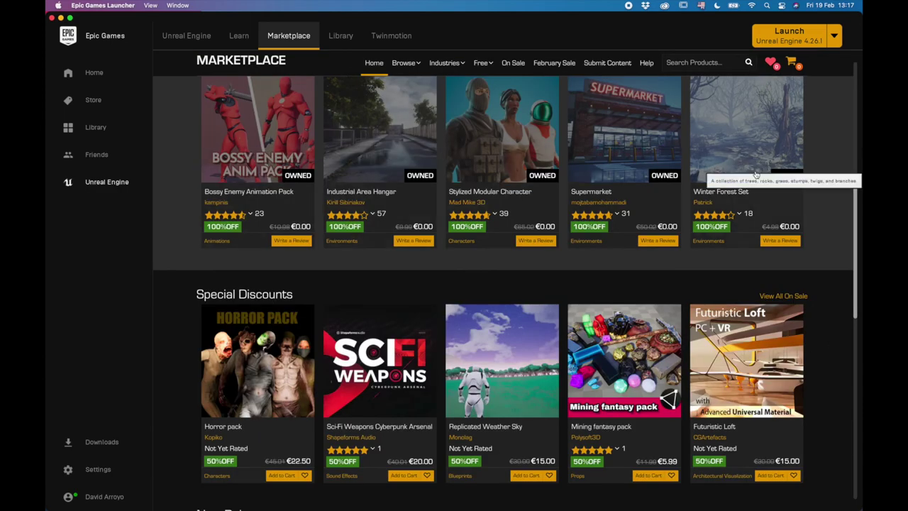
scroll(788, 179, up, 2)
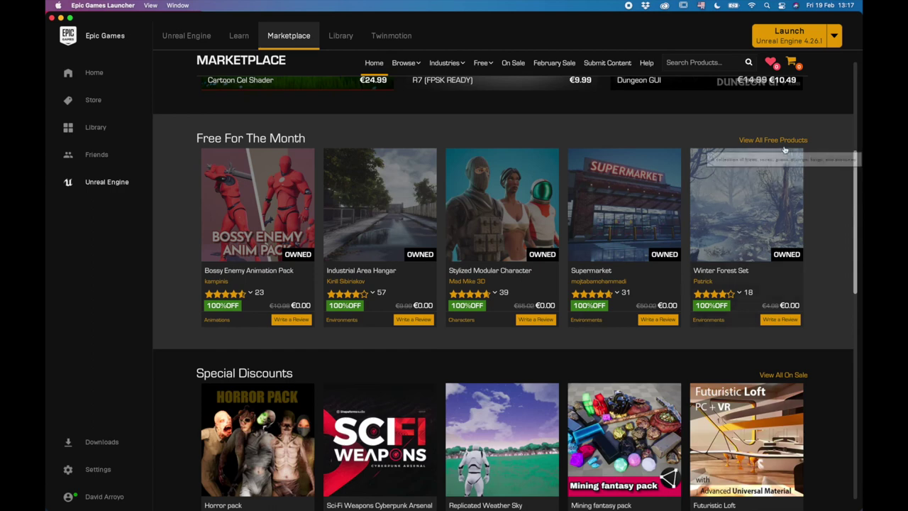
click(758, 141)
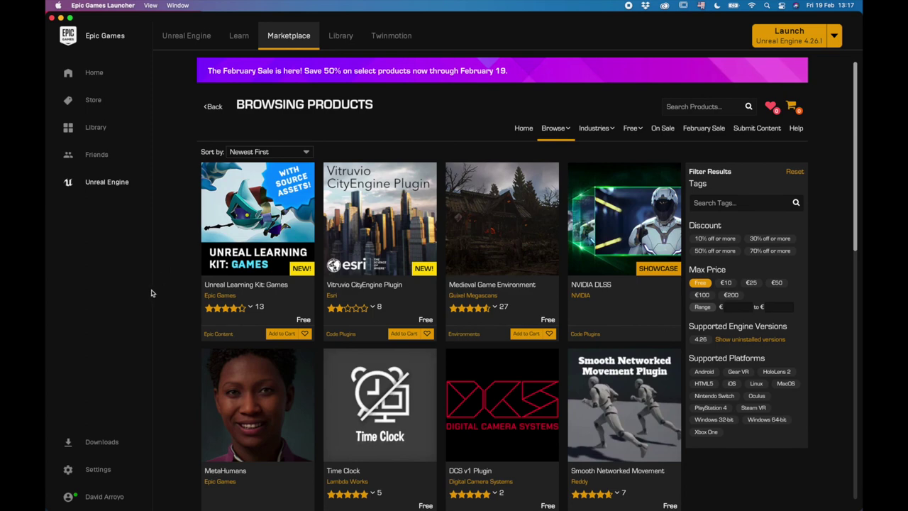
Look through the newest free products and open the details of the City of Brass: Environments pack.
scroll(162, 227, down, 1)
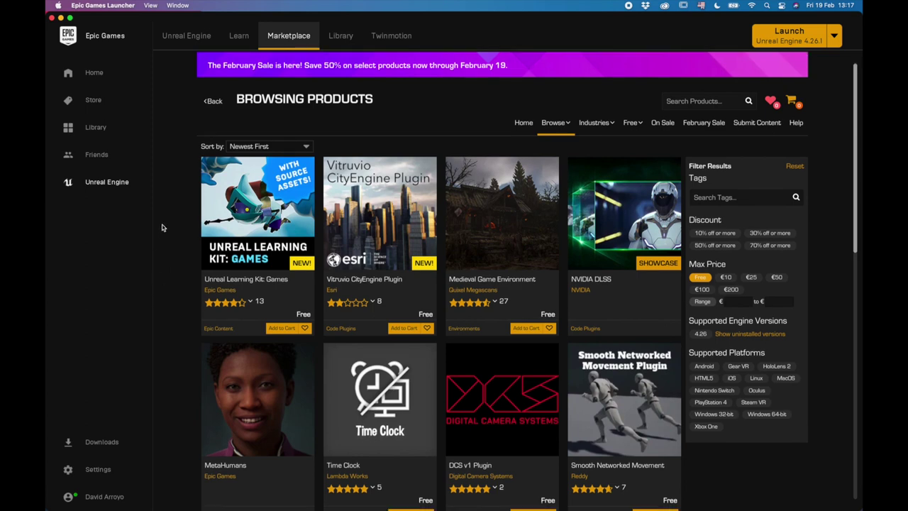
scroll(162, 228, down, 3)
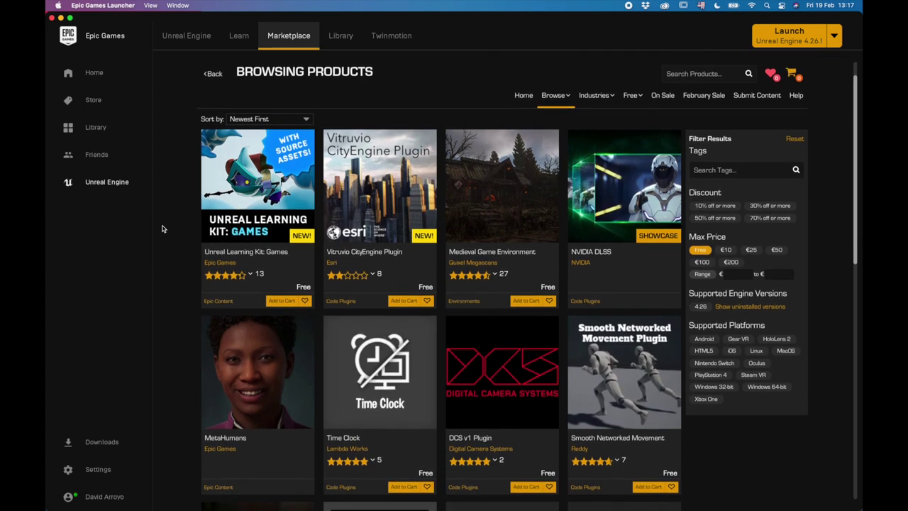
scroll(161, 229, down, 5)
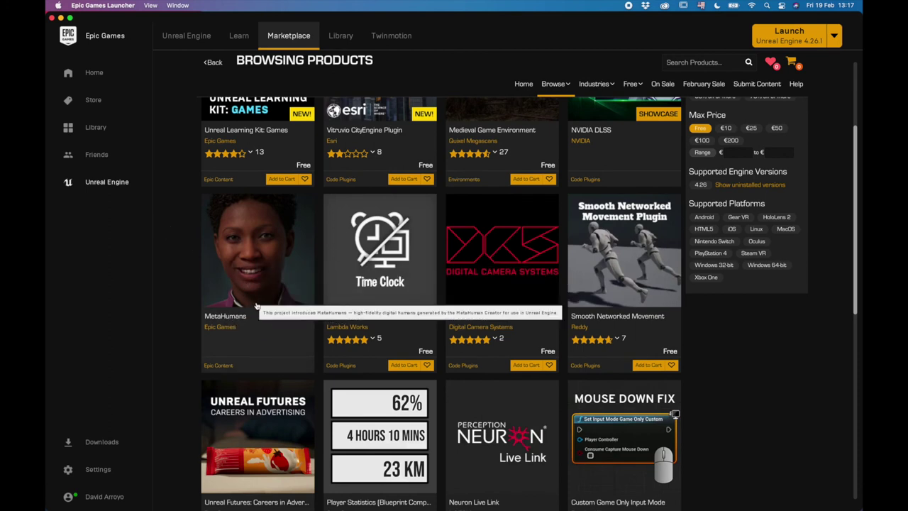
scroll(257, 298, down, 3)
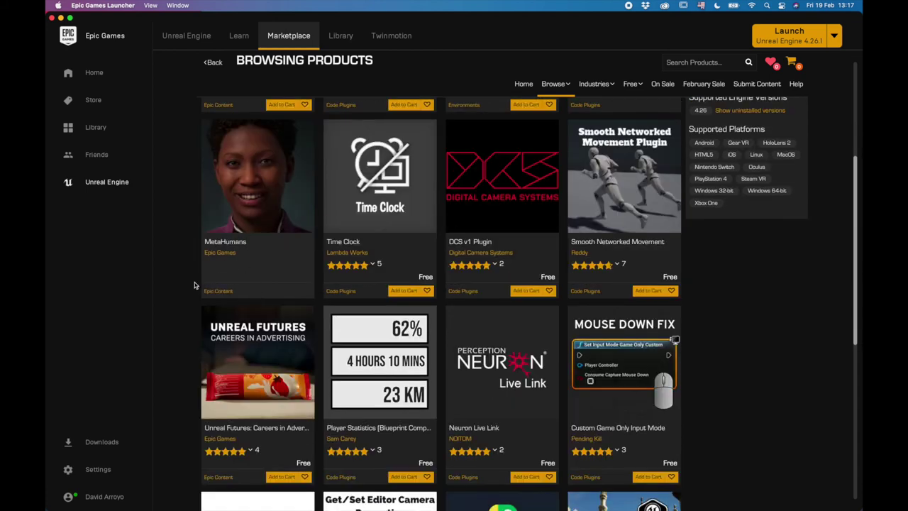
scroll(188, 267, down, 3)
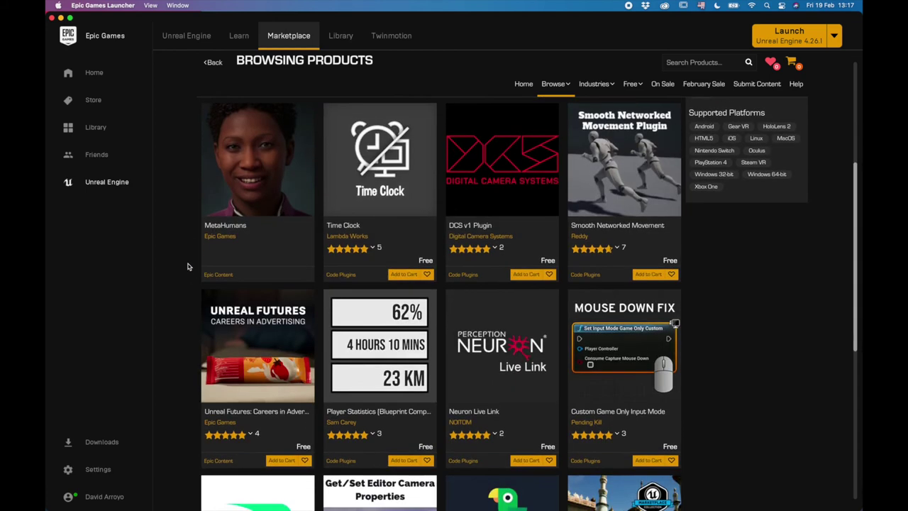
scroll(188, 267, down, 5)
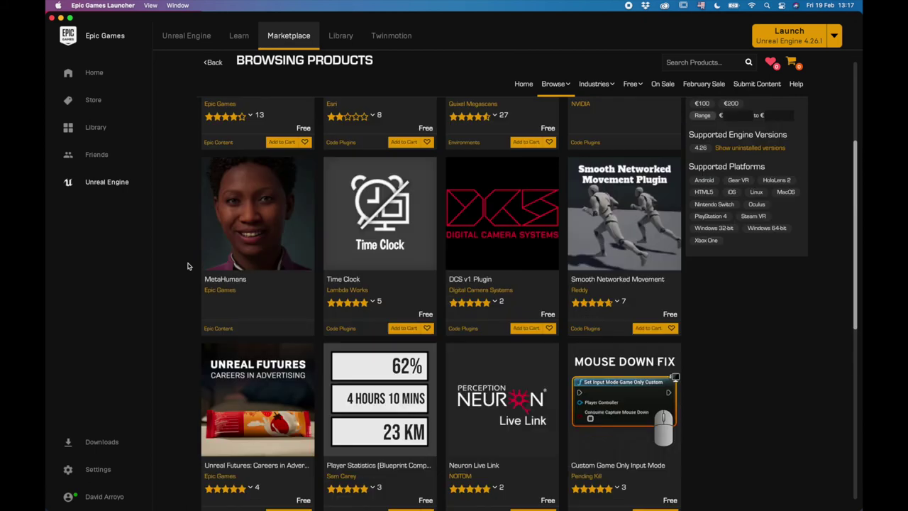
scroll(188, 267, down, 1)
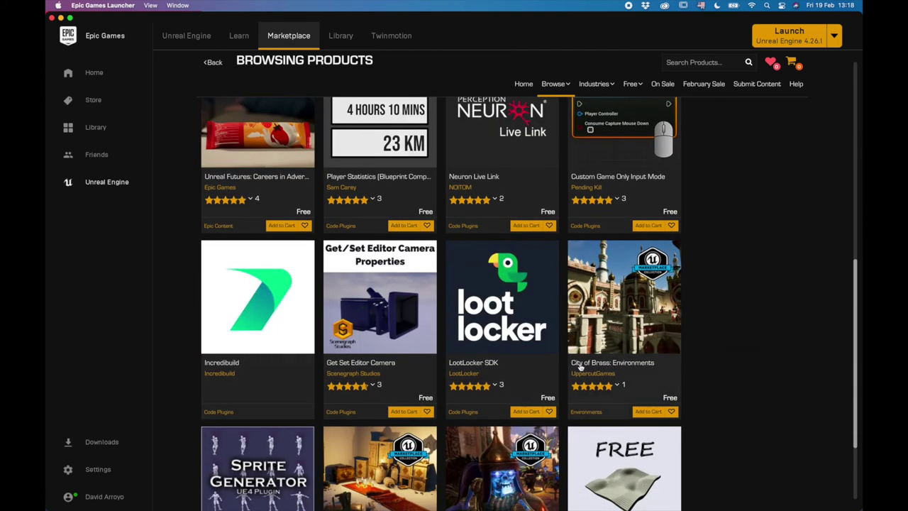
scroll(628, 315, down, 1)
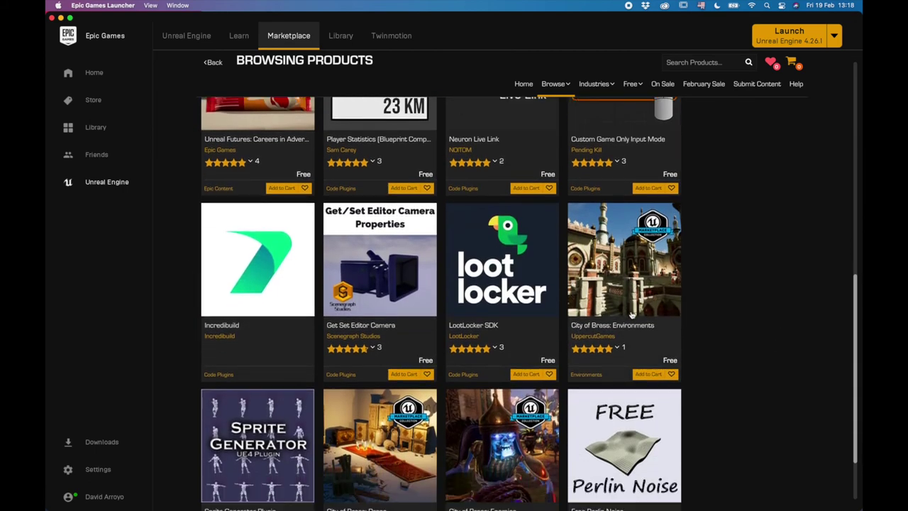
click(632, 250)
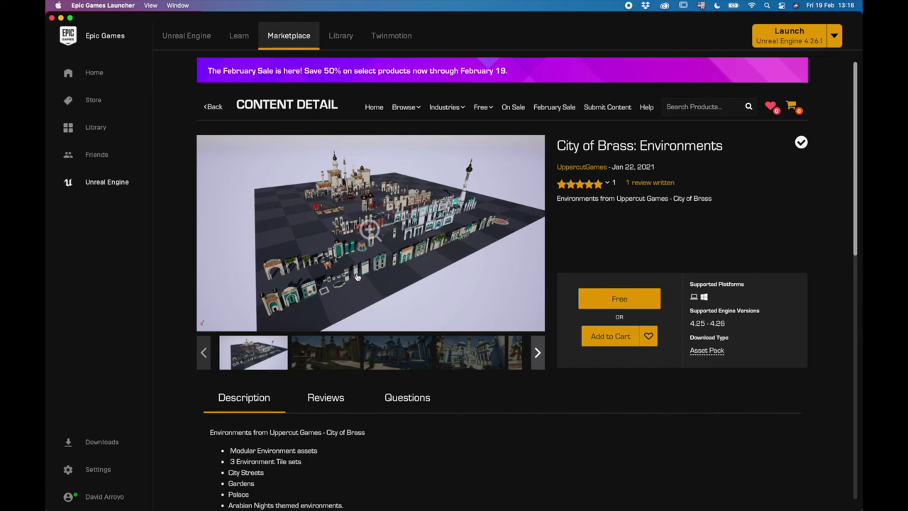
Review the preview images of City of Brass: Environments, and enlarge the asset overview image before closing it.
click(330, 357)
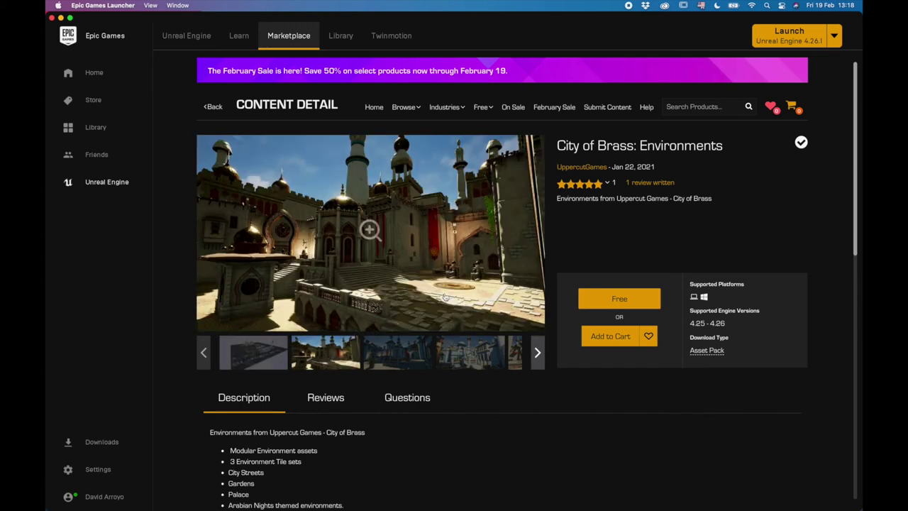
click(417, 355)
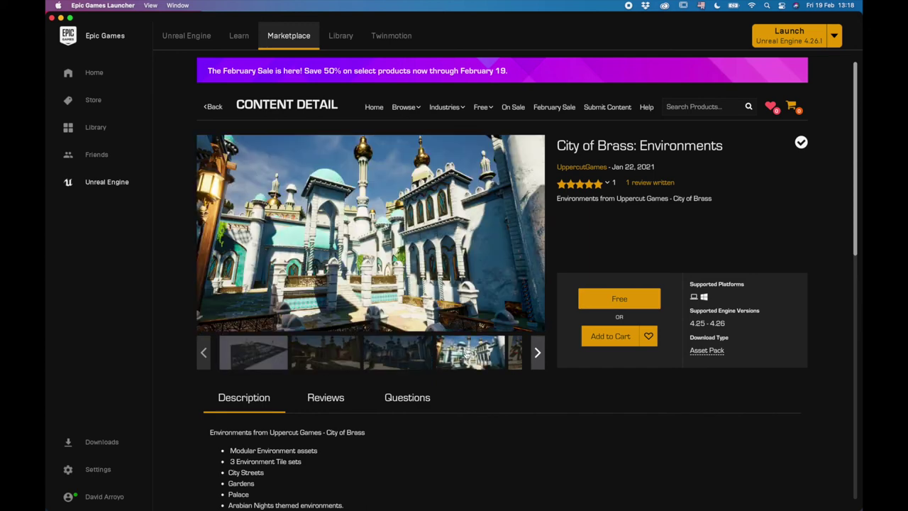
click(469, 351)
click(257, 356)
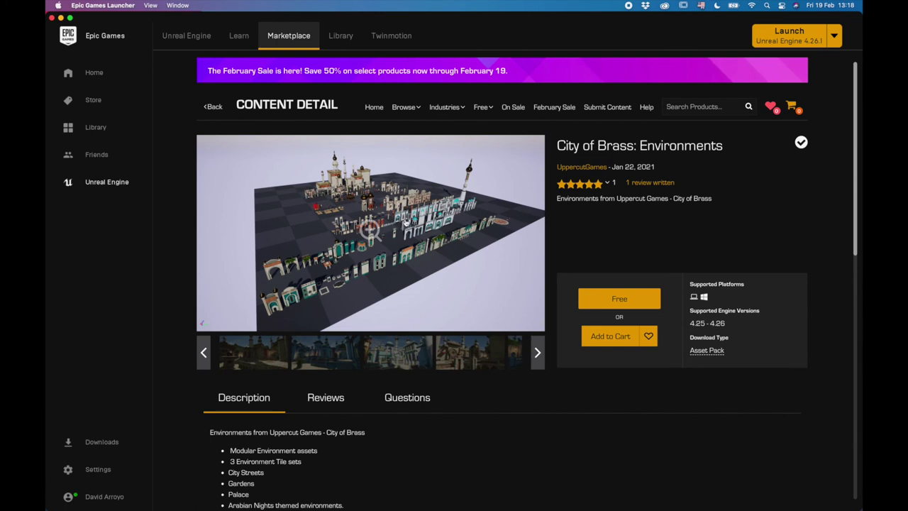
click(369, 231)
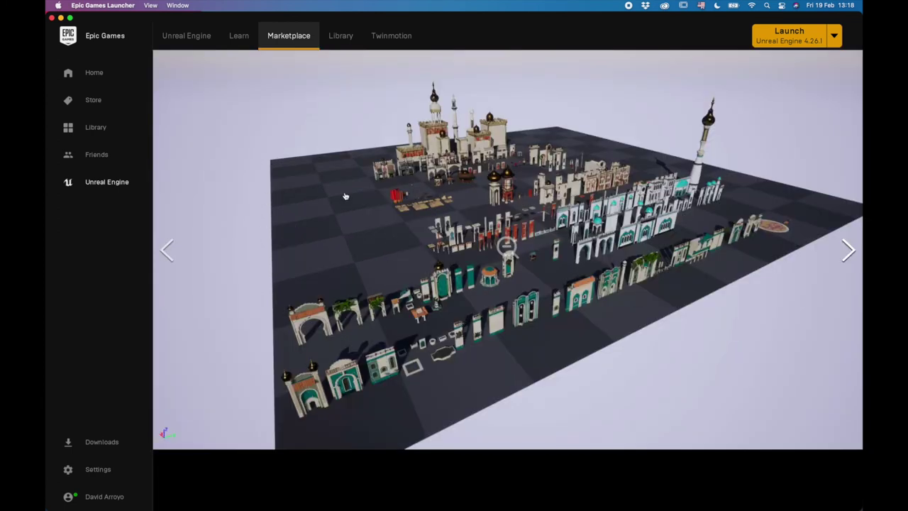
click(514, 254)
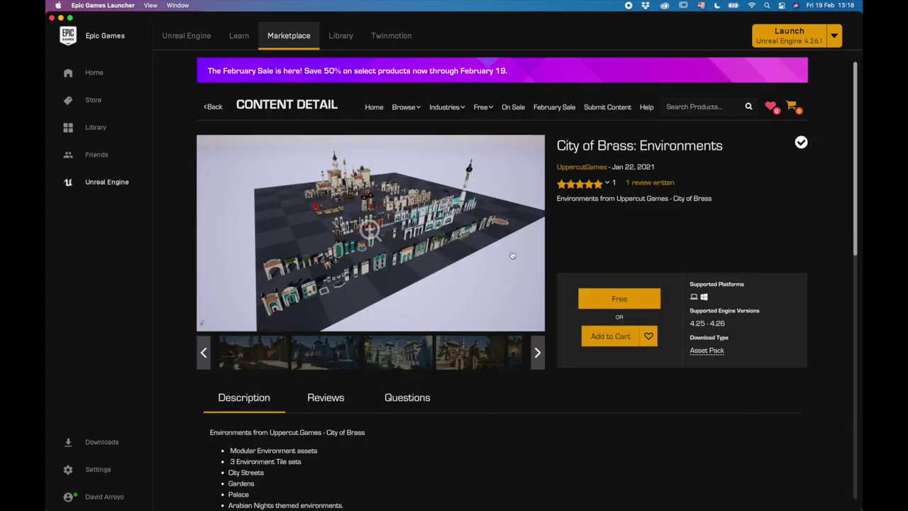
Acquire the City of Brass: Environments pack for free and return to look through the free products list.
click(629, 301)
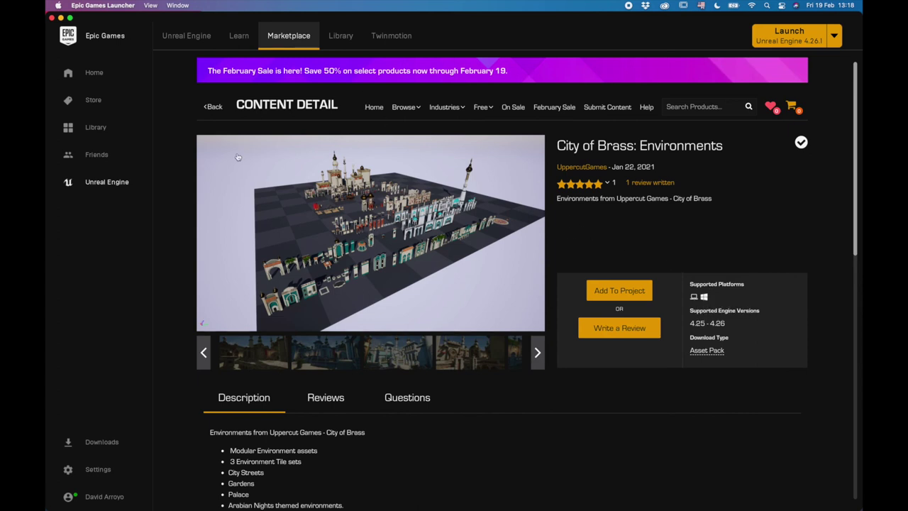
click(213, 108)
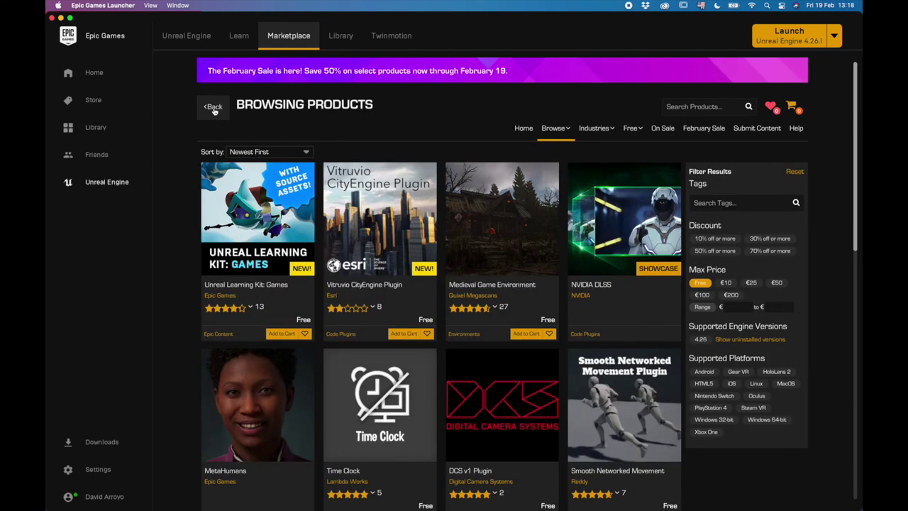
scroll(539, 372, down, 1)
scroll(539, 373, down, 3)
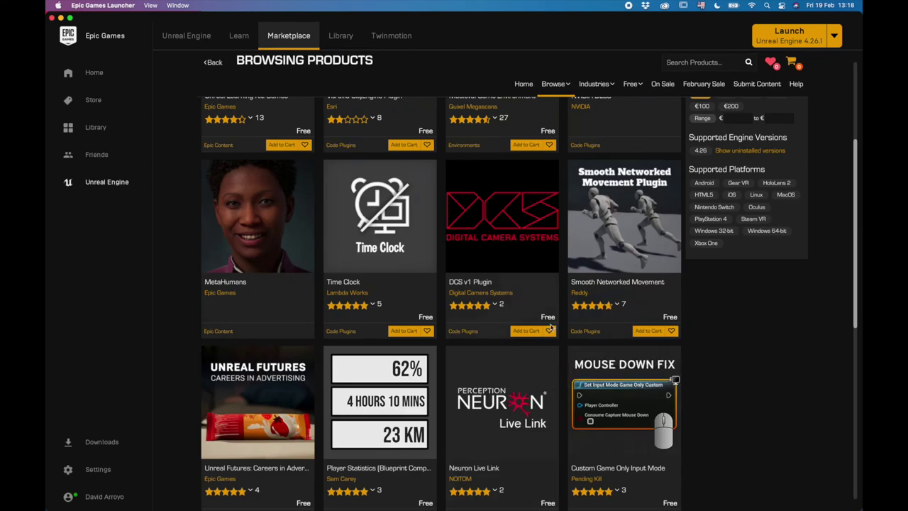
scroll(553, 275, down, 5)
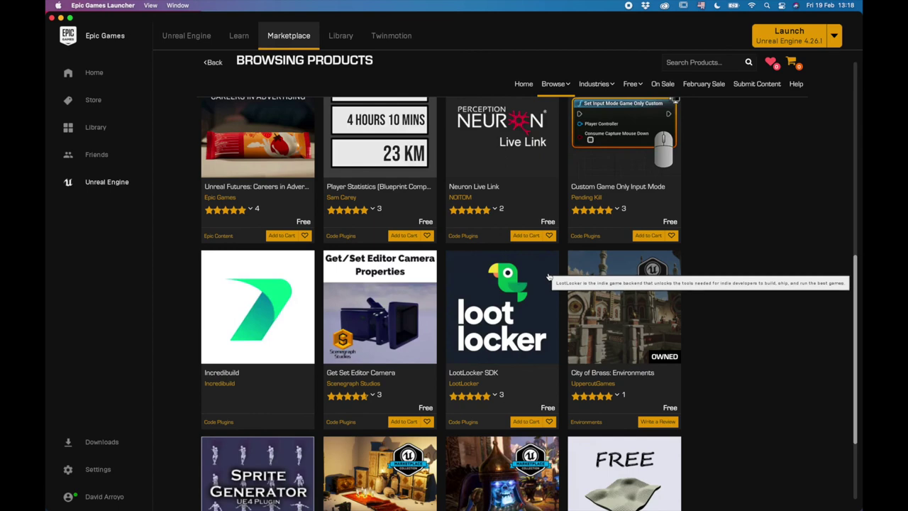
scroll(582, 302, down, 2)
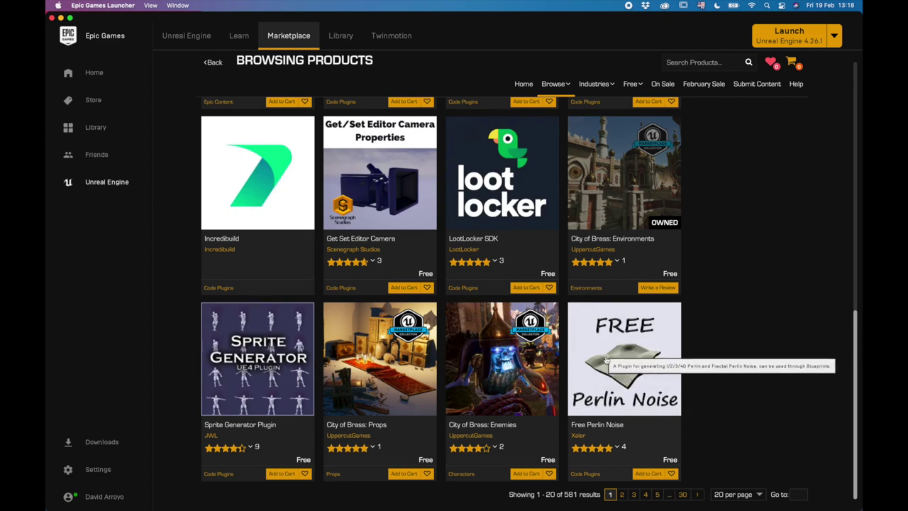
scroll(731, 279, up, 10)
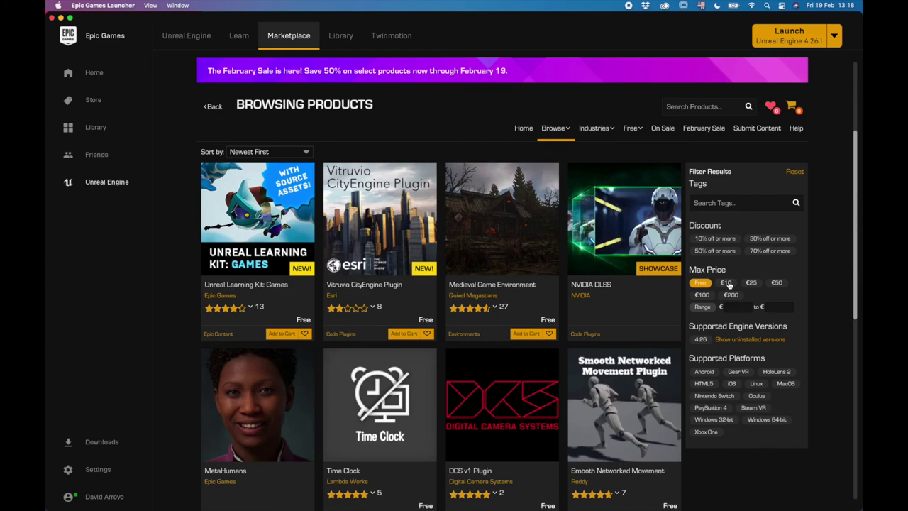
Open the free Epic Games Content collection and look through its first page of products.
mouse_move(555, 128)
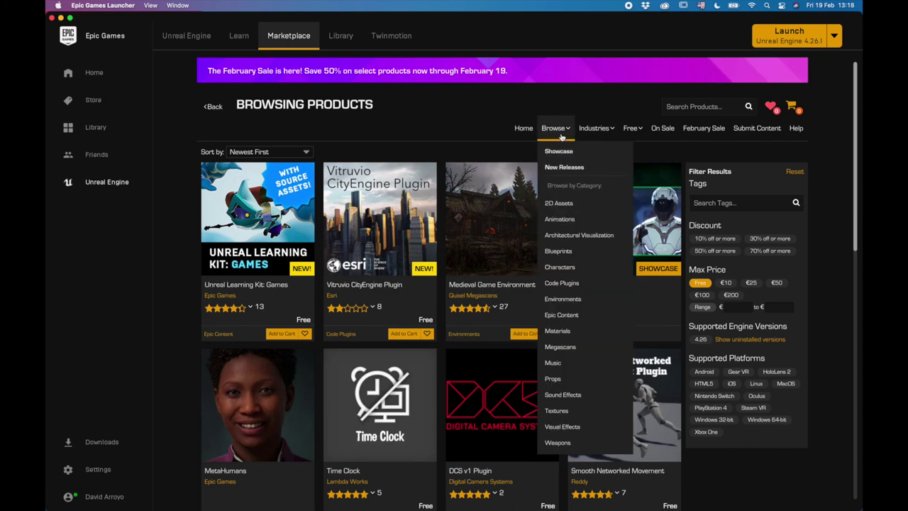
mouse_move(627, 128)
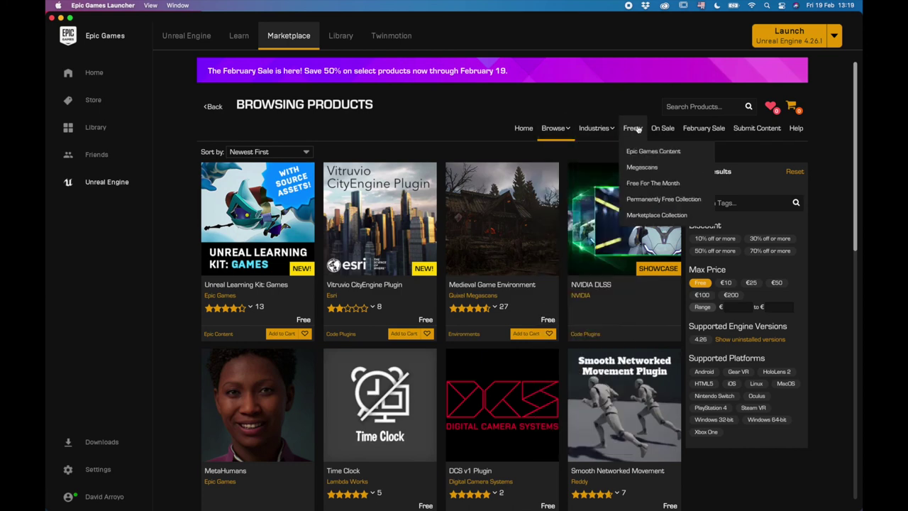
click(650, 154)
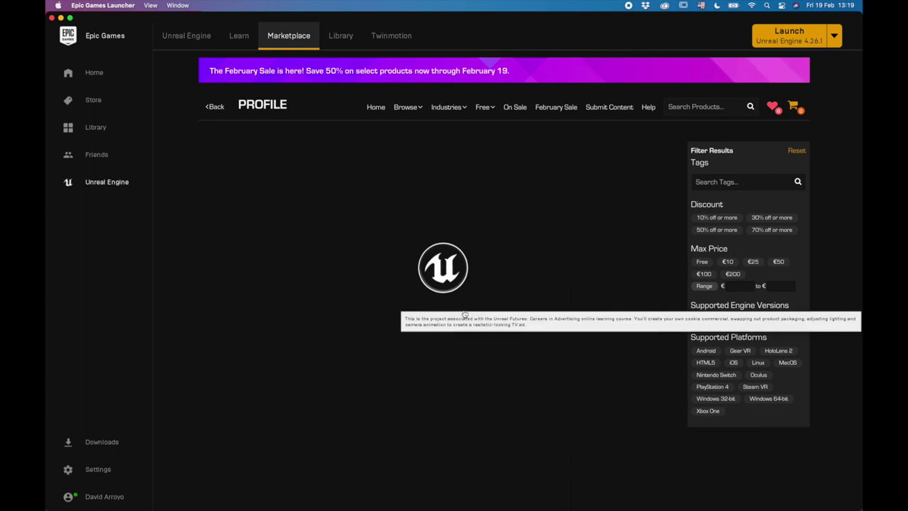
scroll(599, 341, down, 4)
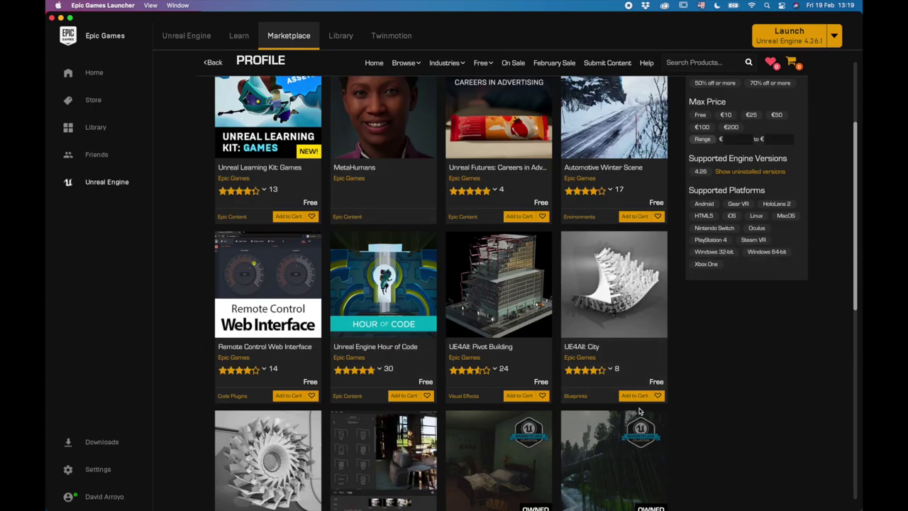
scroll(643, 408, down, 8)
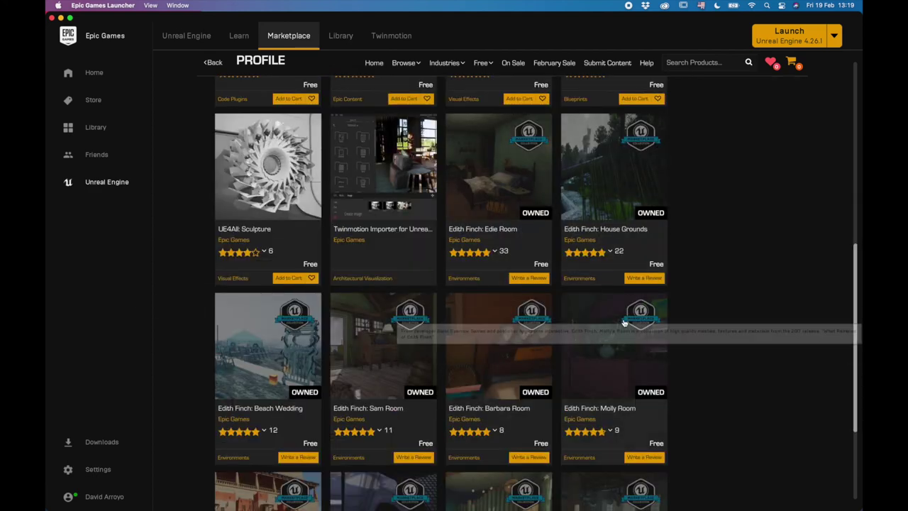
scroll(625, 324, down, 3)
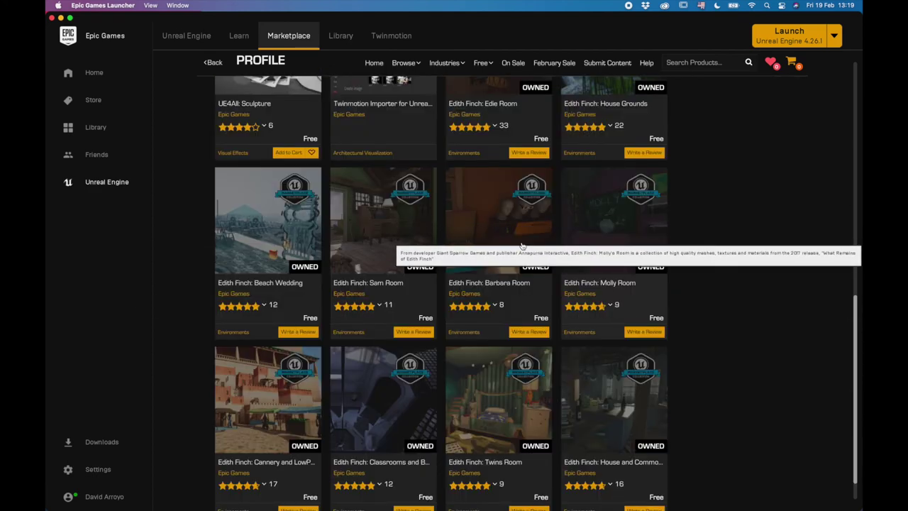
scroll(640, 286, down, 1)
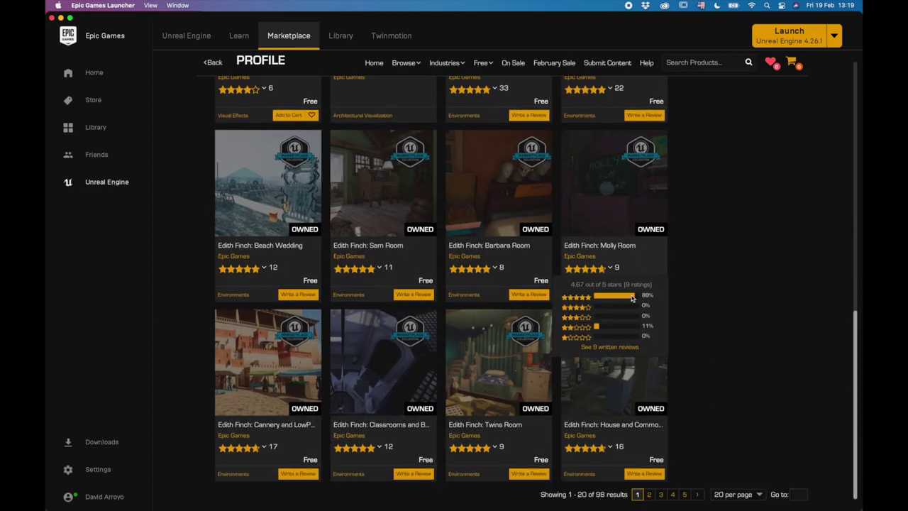
scroll(631, 298, up, 15)
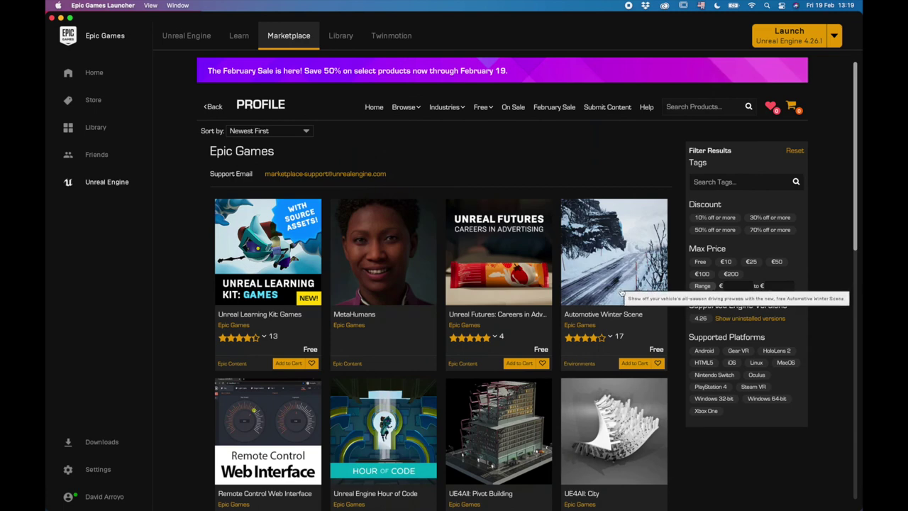
Look through the discounted products in the February Sale, and return to the Marketplace home page.
click(554, 108)
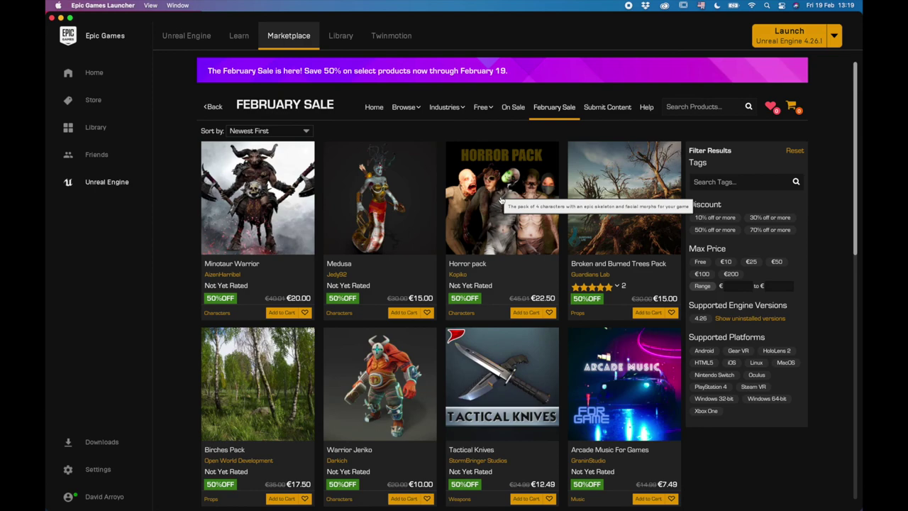
scroll(666, 368, down, 10)
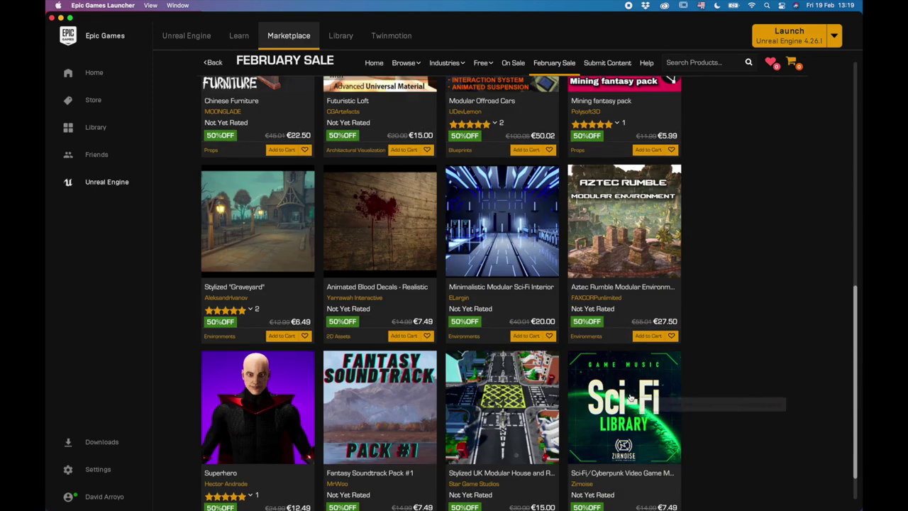
scroll(607, 390, down, 3)
scroll(608, 390, up, 15)
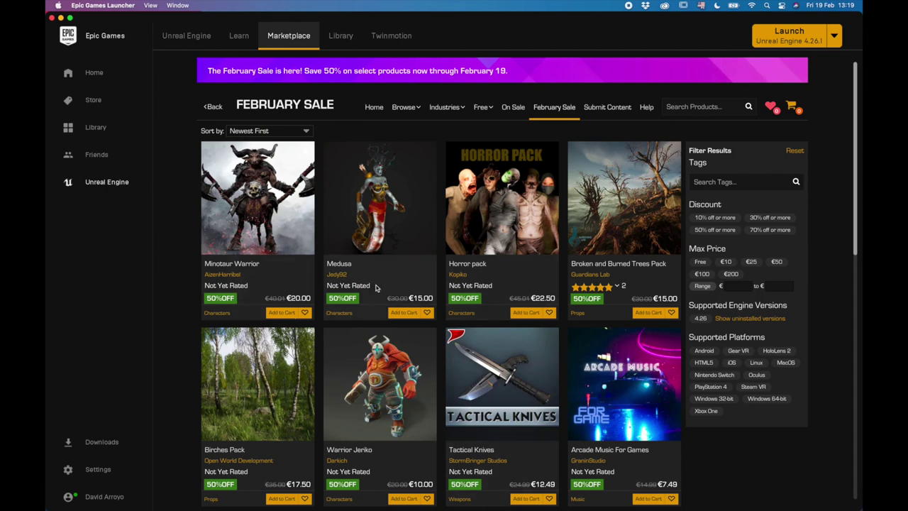
click(374, 107)
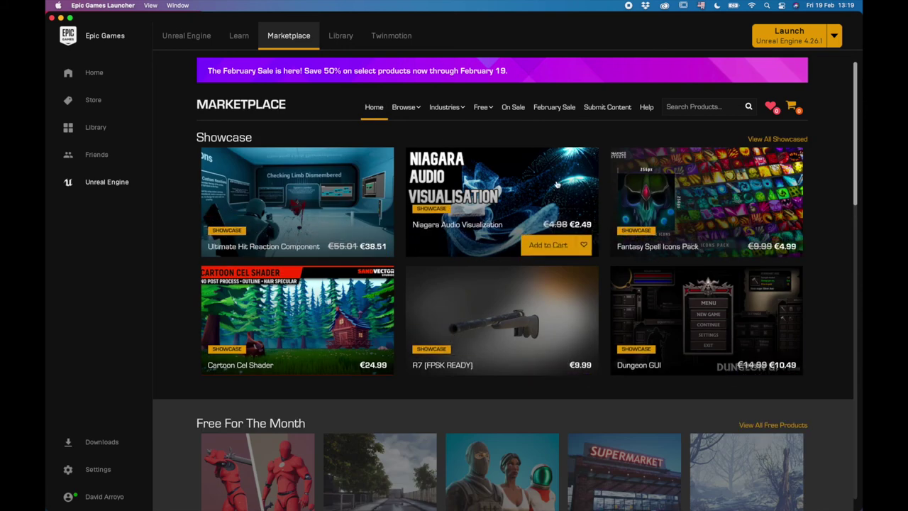
Open the Unreal Engine Library and look through the owned assets in the Vault.
click(342, 36)
scroll(575, 290, down, 2)
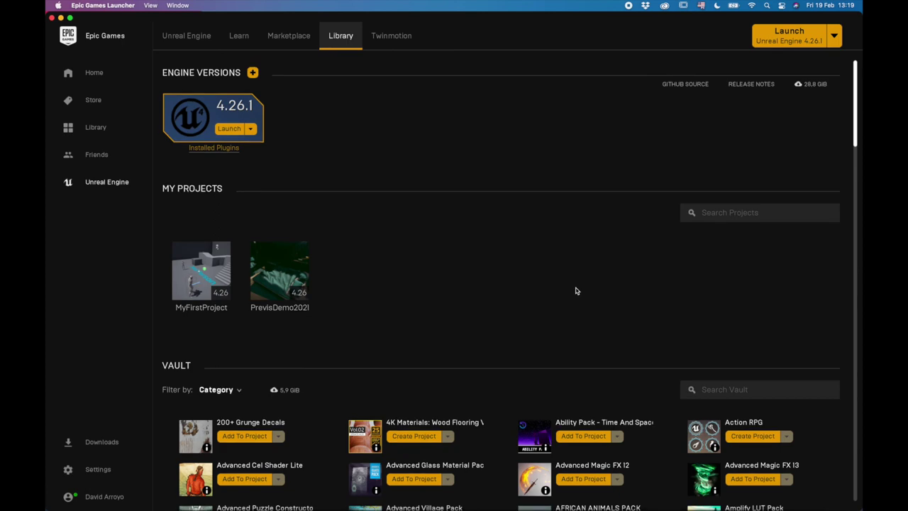
scroll(560, 263, down, 5)
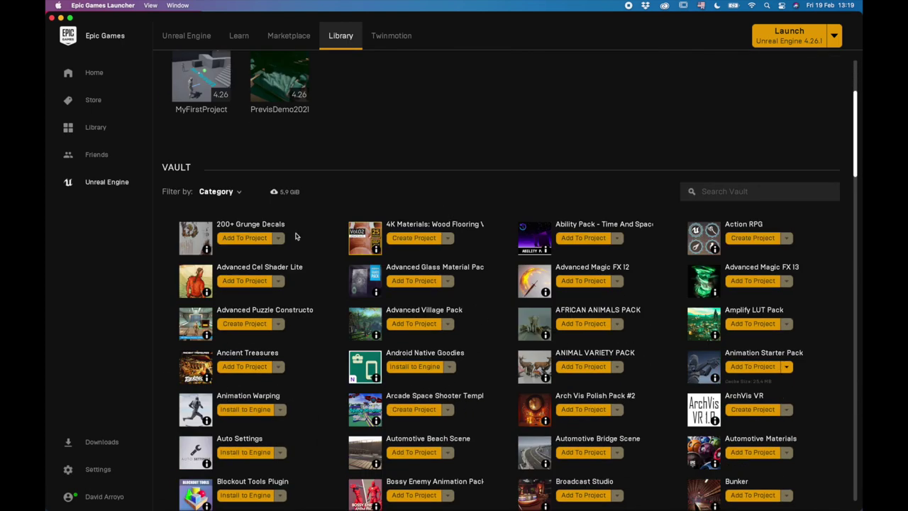
scroll(500, 302, down, 3)
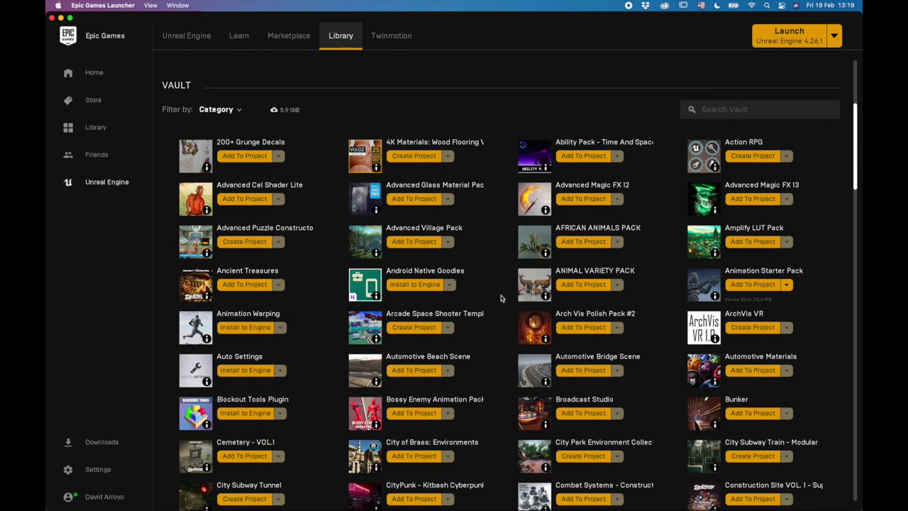
Search the Vault for "starter" and add the Animation Starter Pack to MyFirstProject.
scroll(501, 298, down, 5)
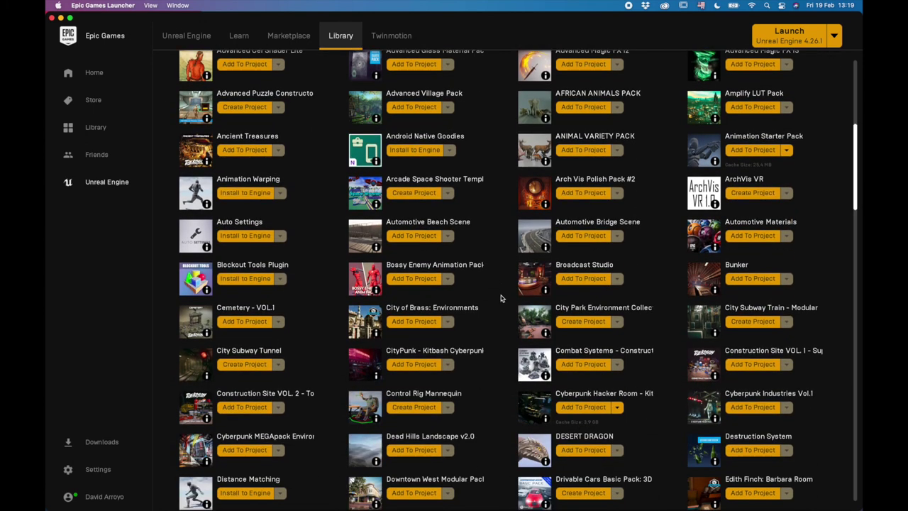
scroll(500, 298, up, 15)
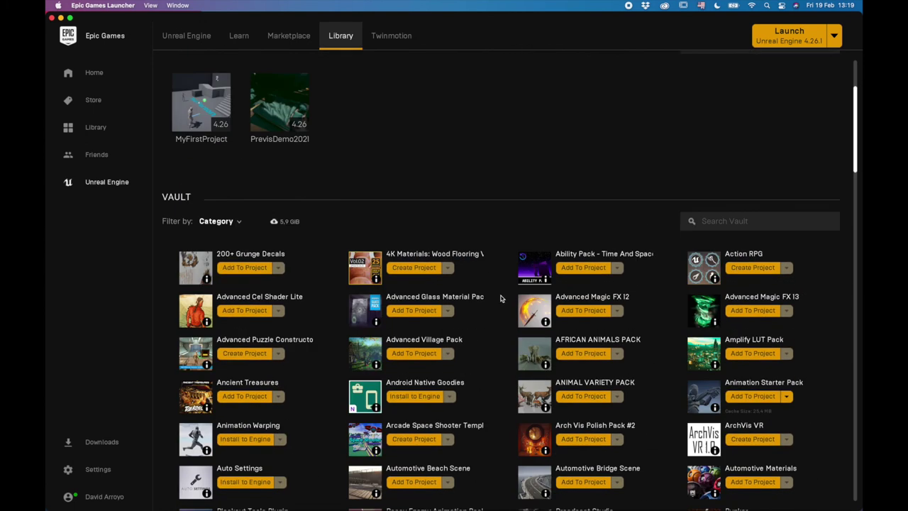
click(758, 384)
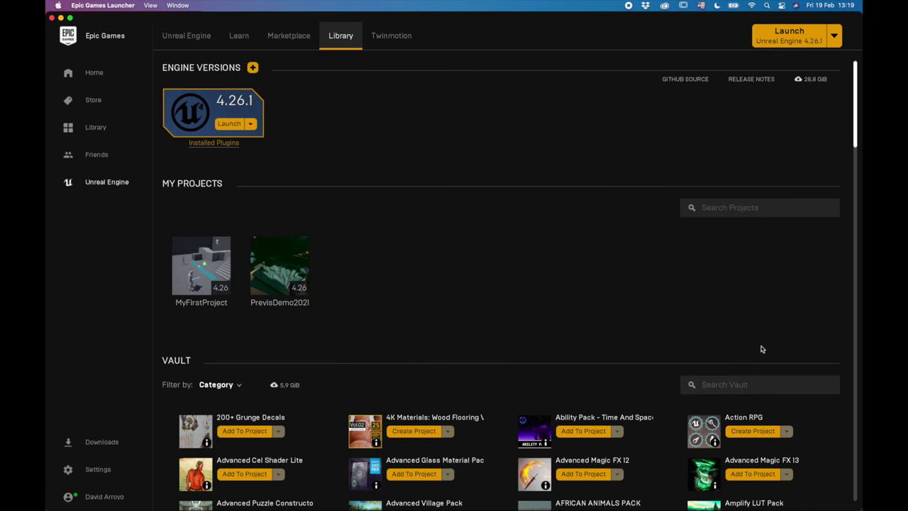
text(starter)
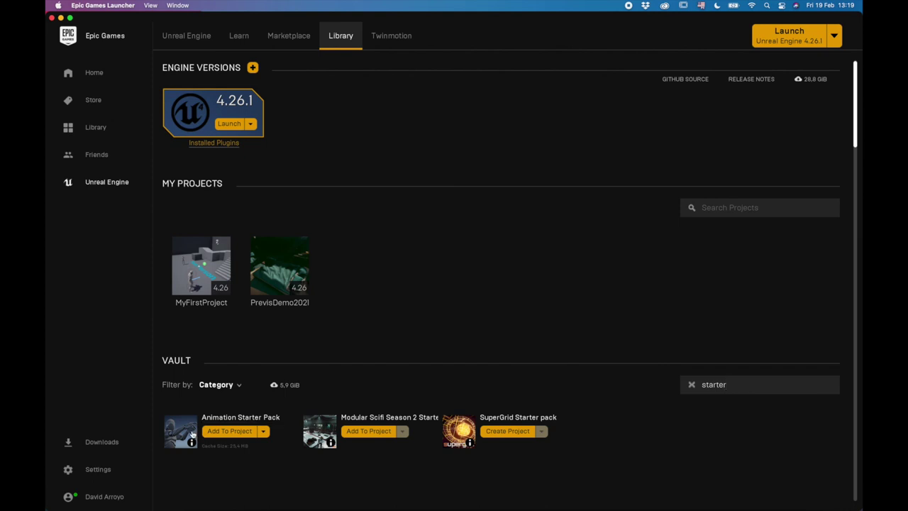
click(241, 435)
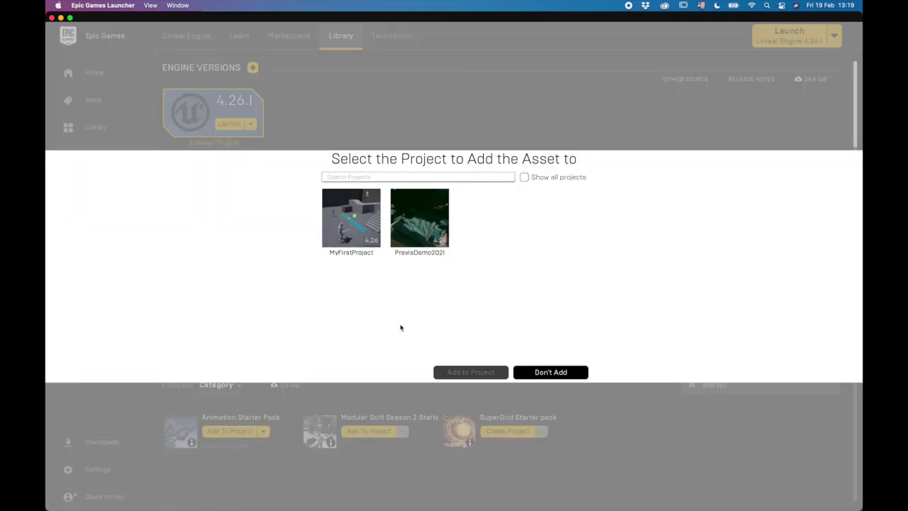
click(361, 212)
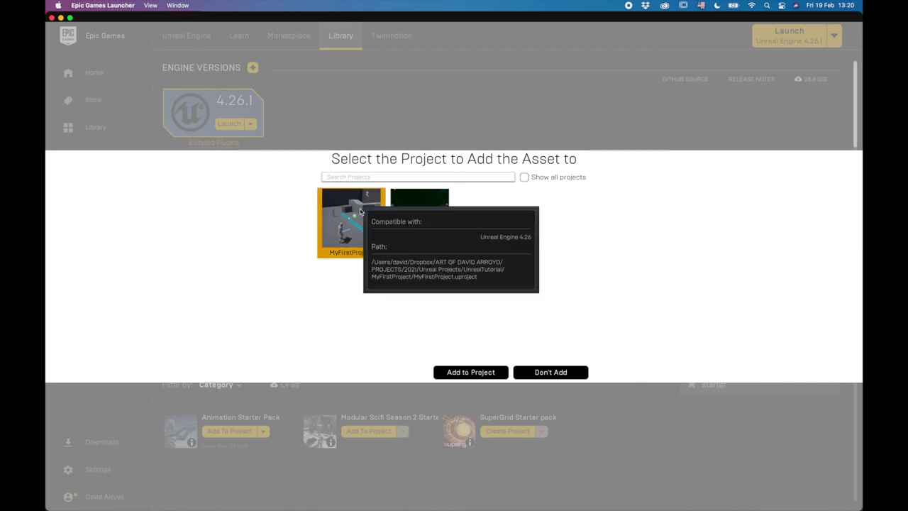
click(495, 373)
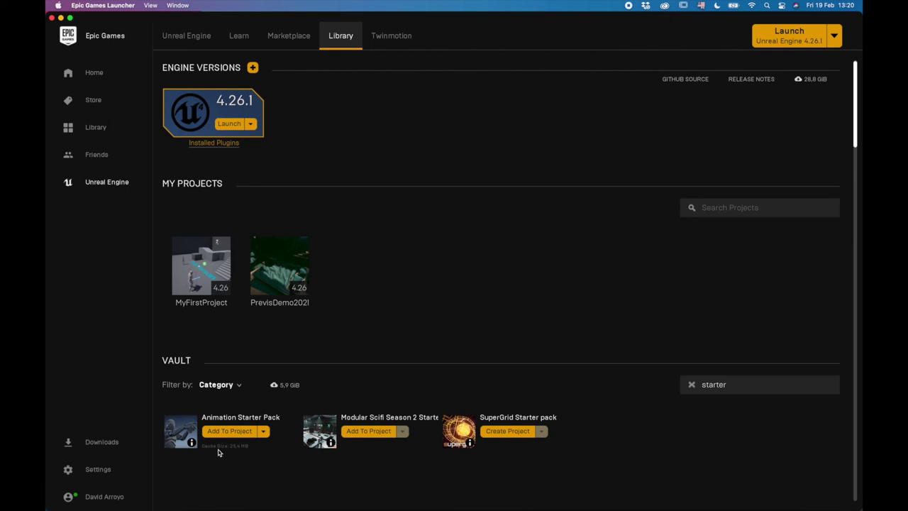
Switch to the Unreal Editor and look through the animation assets in the AnimStarterPack content folder.
scroll(280, 444, down, 1)
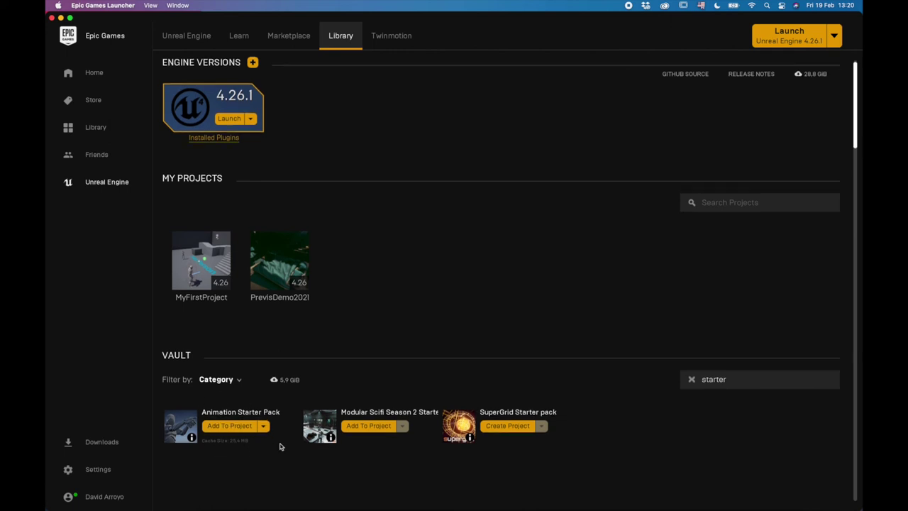
scroll(454, 327, up, 1)
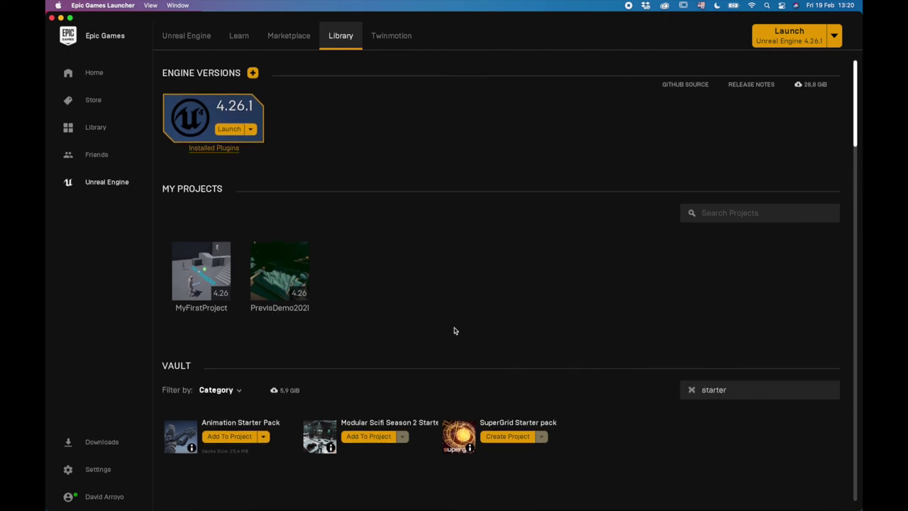
click(69, 18)
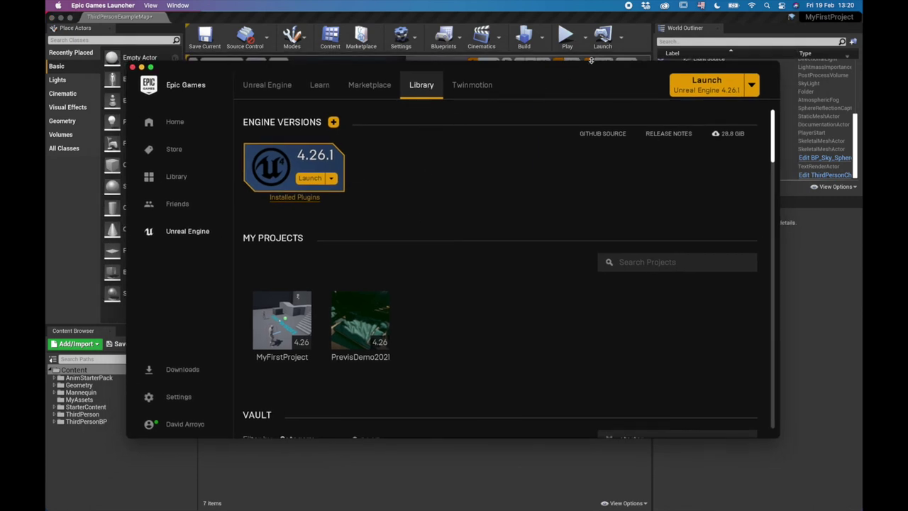
click(646, 21)
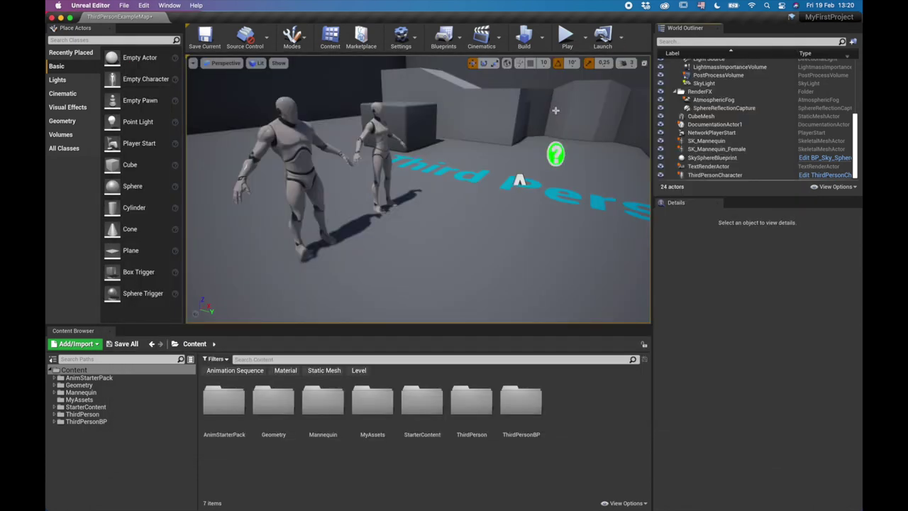
click(111, 378)
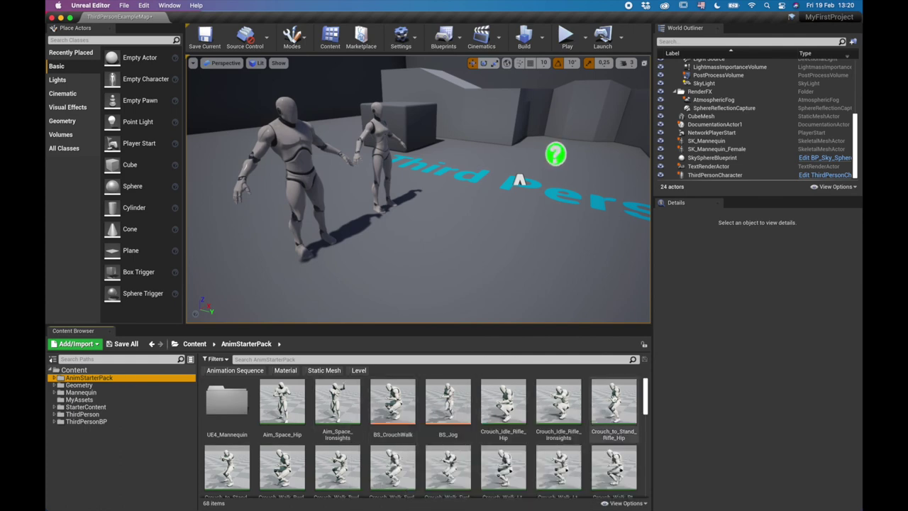
scroll(572, 398, down, 10)
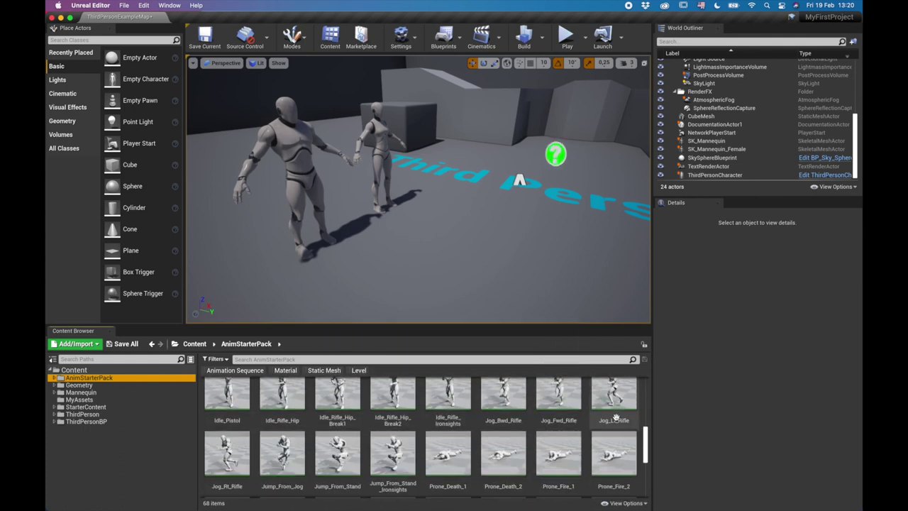
scroll(615, 418, down, 3)
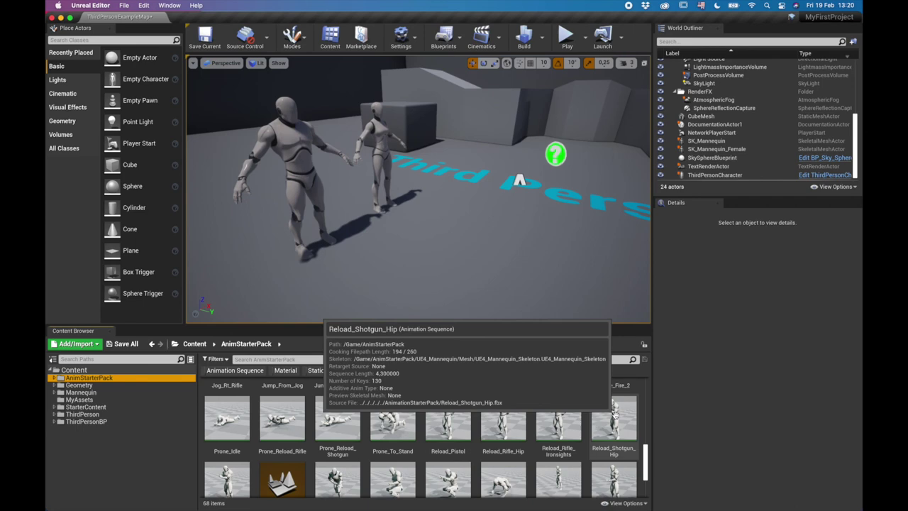
scroll(615, 414, down, 3)
scroll(552, 407, up, 4)
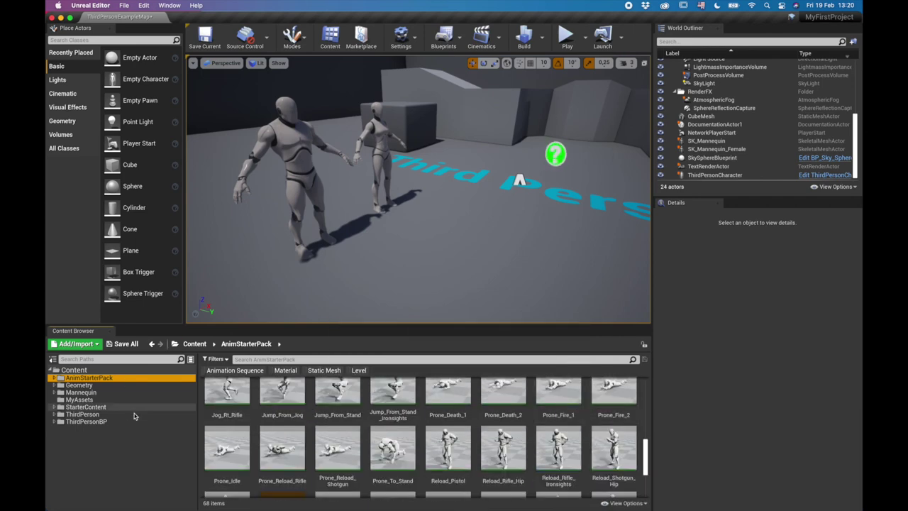
scroll(504, 447, up, 10)
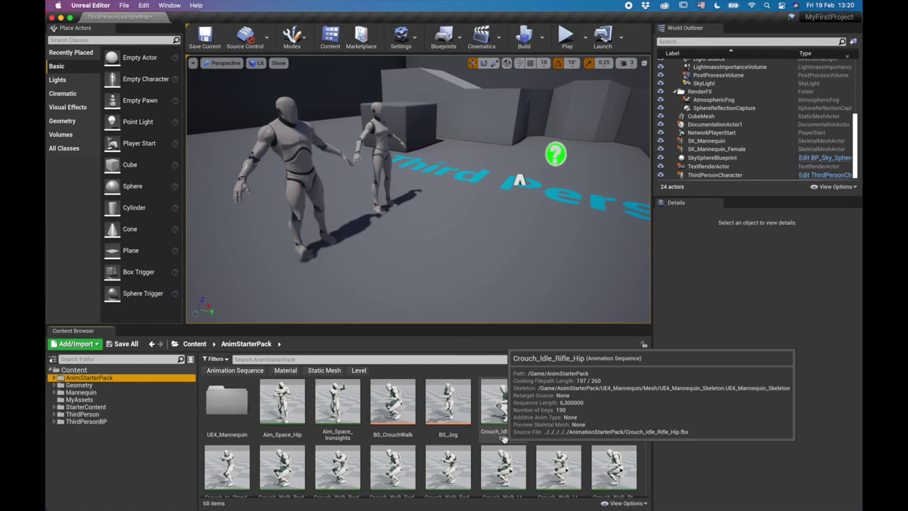
Switch back to the Epic Games Launcher, clear the Vault search and look through the owned assets down to the Edith Finch packs.
key(ctrl+Up)
click(674, 142)
scroll(444, 353, down, 5)
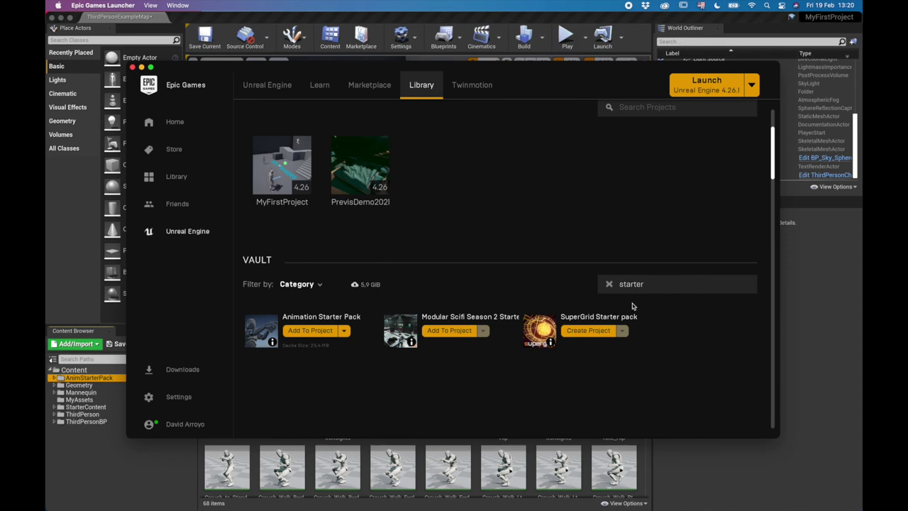
click(609, 285)
scroll(574, 362, down, 5)
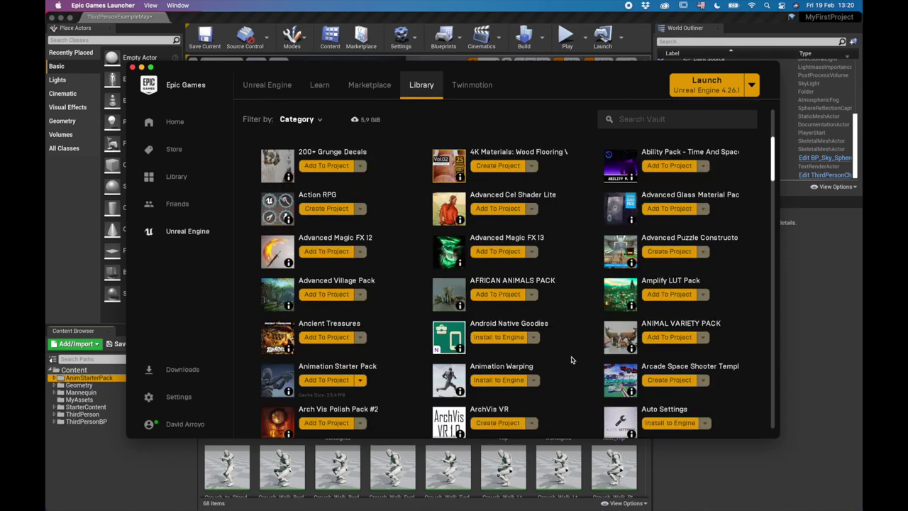
scroll(574, 357, down, 3)
scroll(575, 357, down, 2)
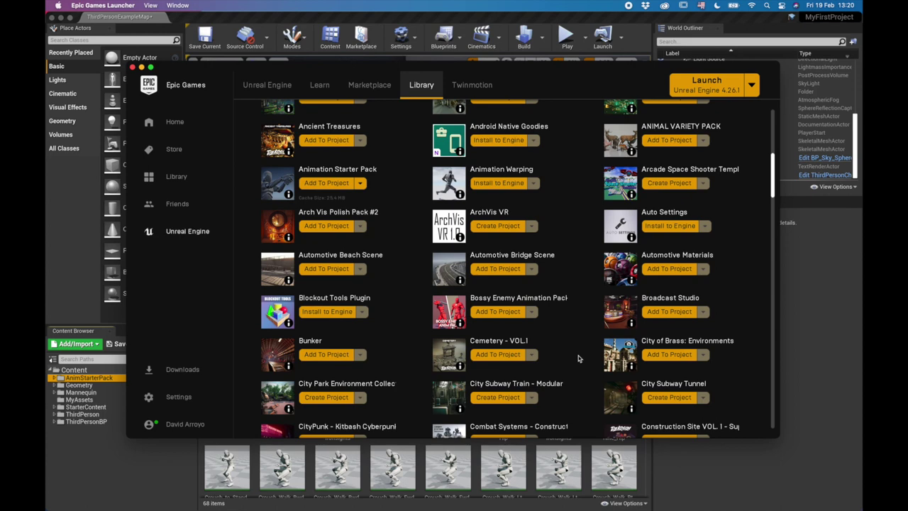
scroll(568, 360, down, 1)
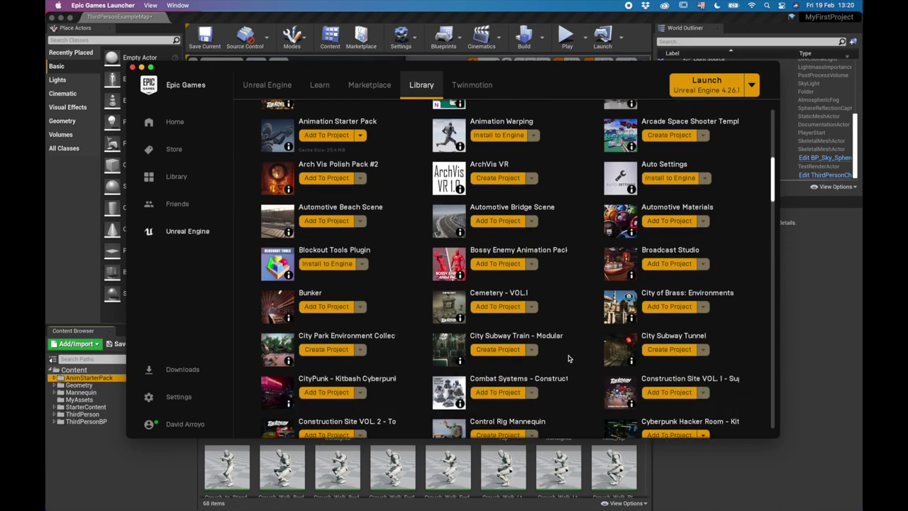
scroll(569, 358, down, 5)
scroll(564, 353, down, 4)
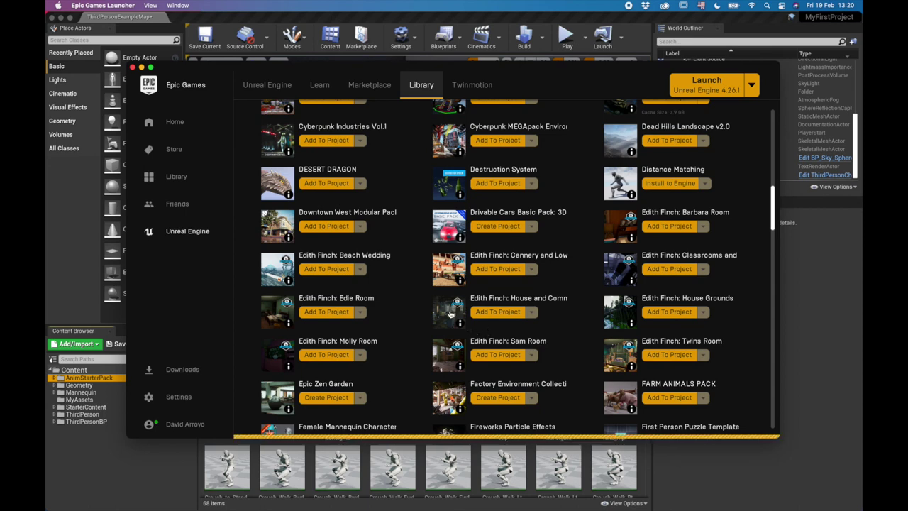
Open the details of Edith Finch: House and Common Areas and check its supported platforms and engine versions.
click(515, 299)
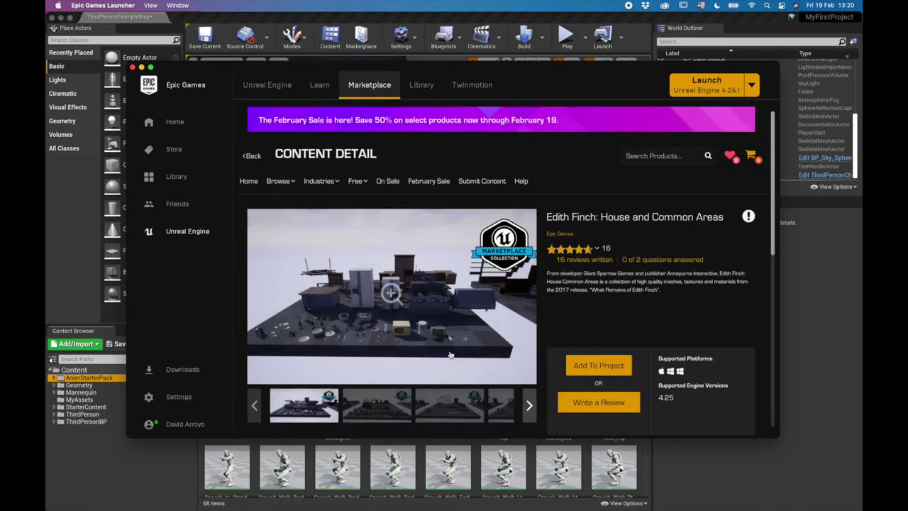
scroll(448, 272, down, 1)
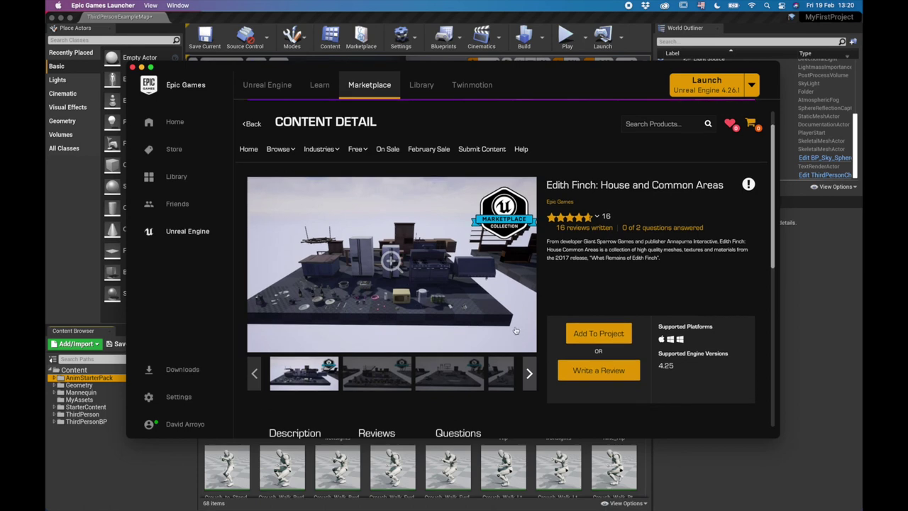
scroll(516, 331, down, 1)
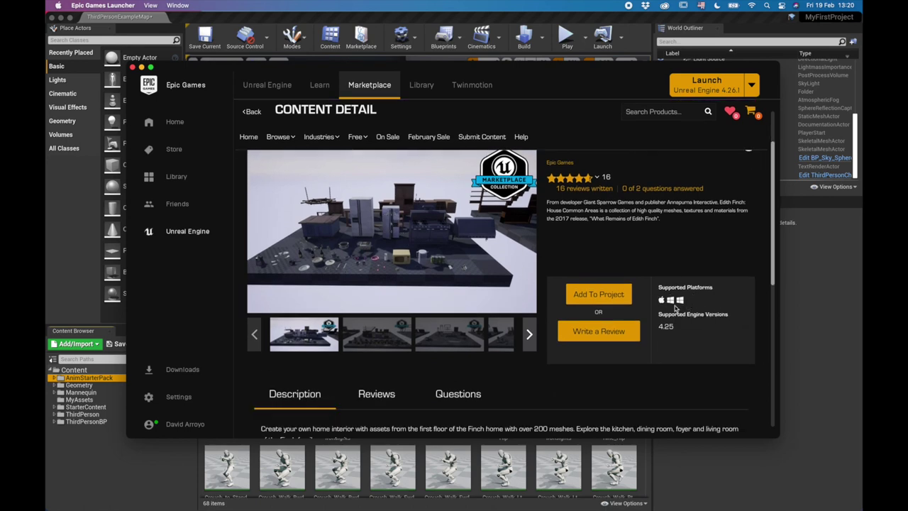
drag(660, 315, 718, 315)
drag(657, 328, 671, 327)
scroll(699, 346, up, 3)
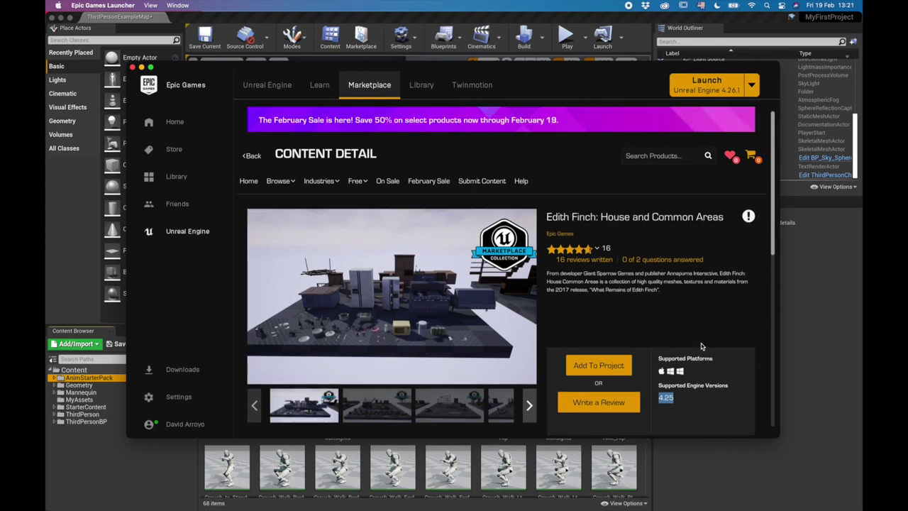
Return to the Library, add an engine version slot set to 4.25.4, and remove the slot without installing it.
click(251, 155)
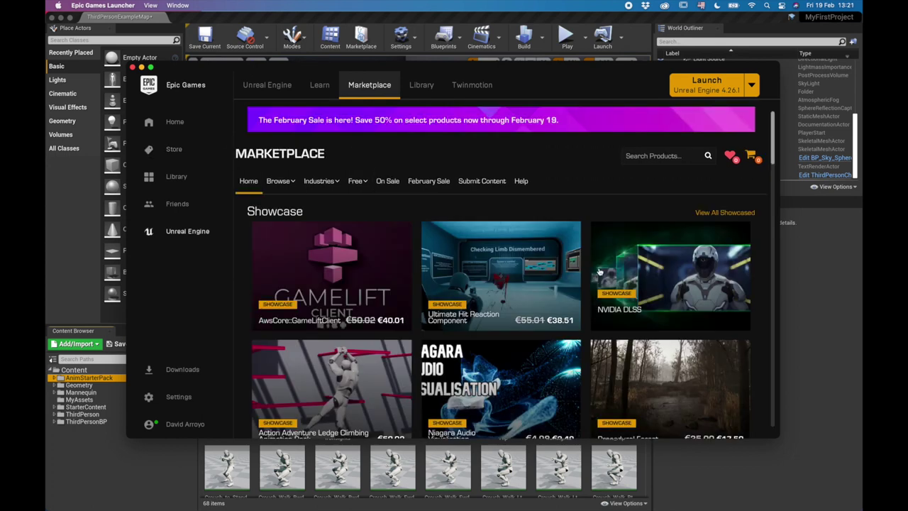
scroll(621, 298, down, 5)
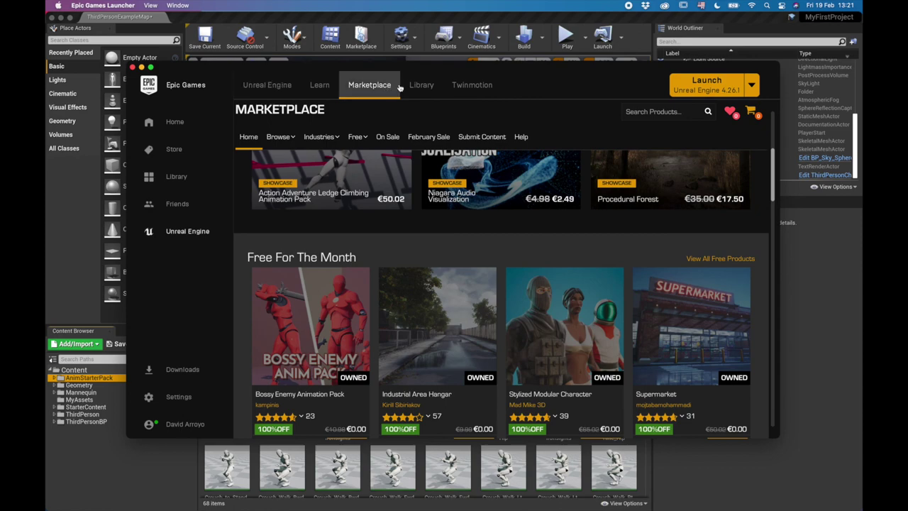
click(422, 84)
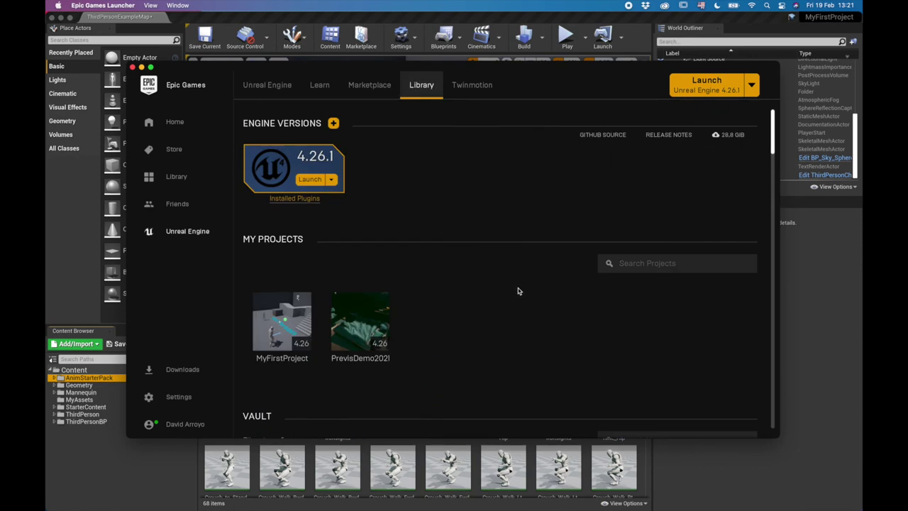
click(335, 123)
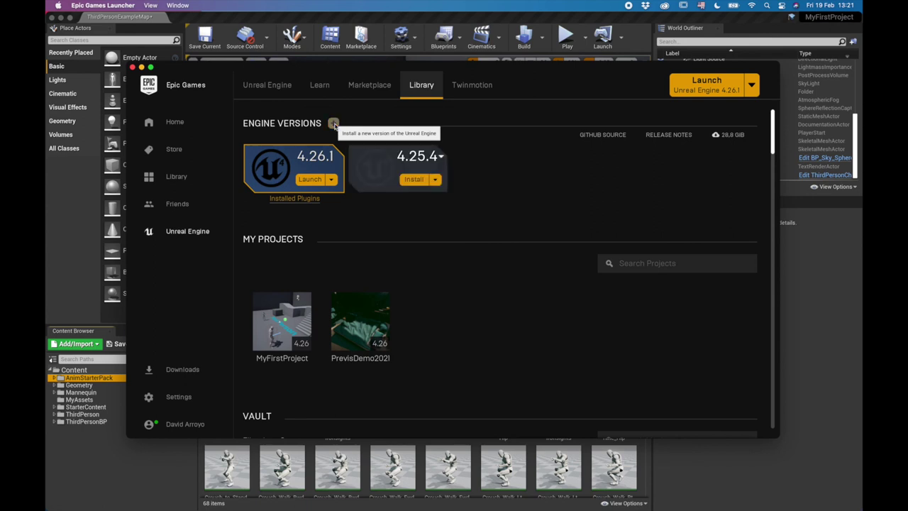
click(418, 156)
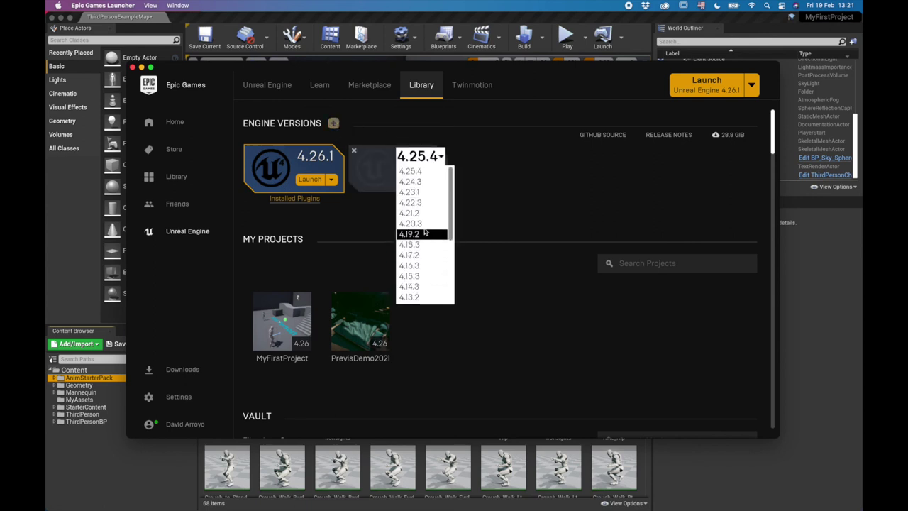
click(424, 173)
click(355, 151)
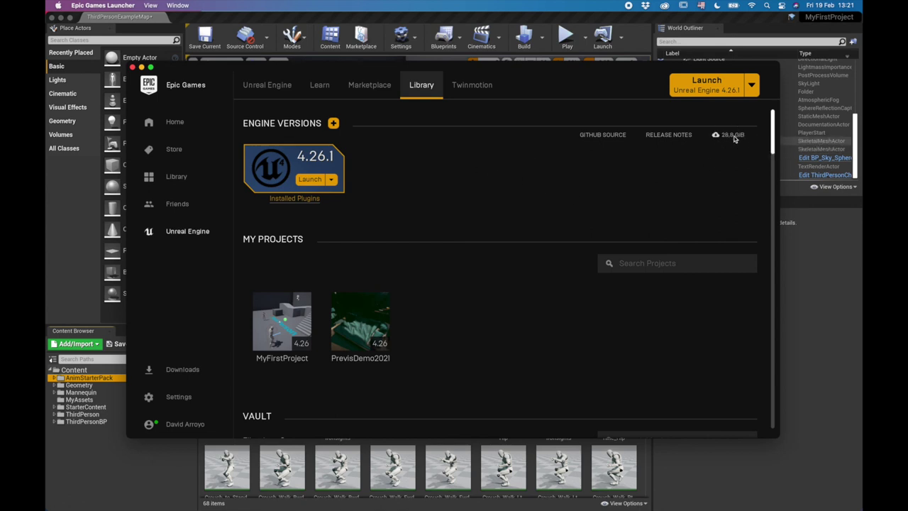
scroll(484, 278, down, 1)
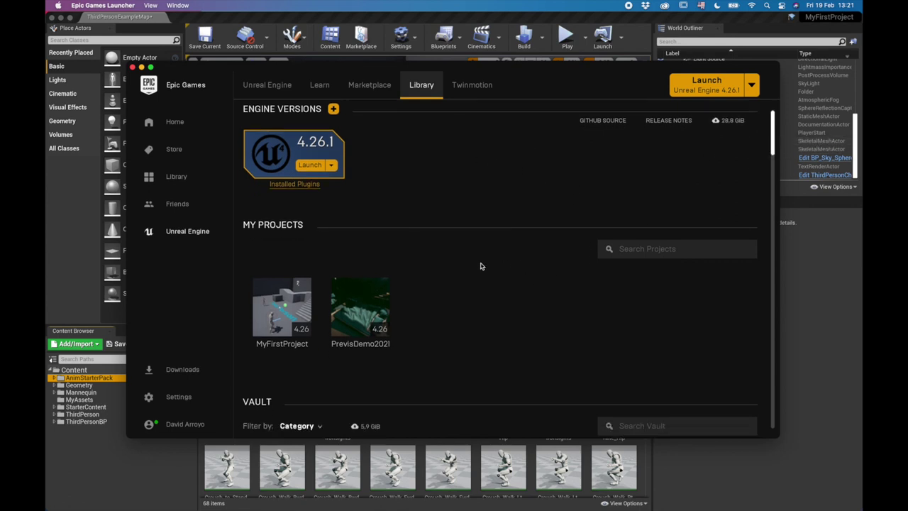
Switch to the Unreal Editor, try moving the CubeMesh block behind the mannequins, and undo the move.
click(647, 23)
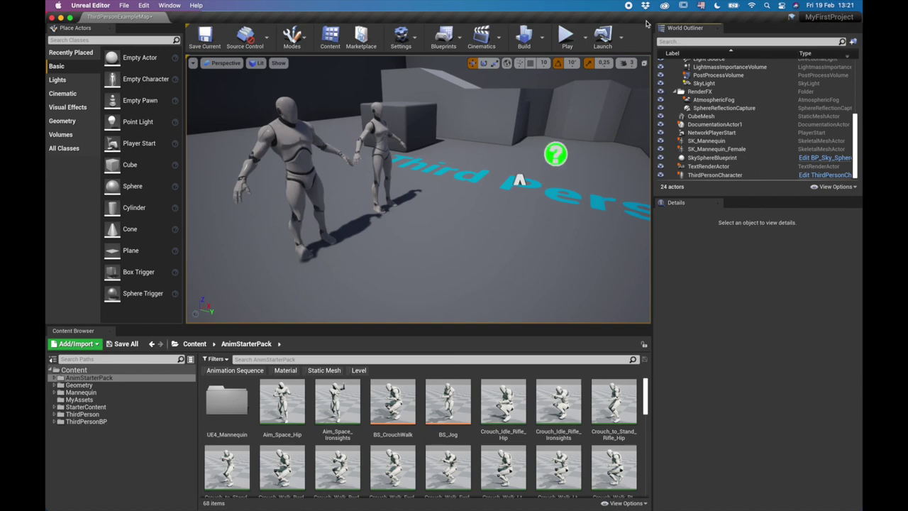
right_drag(476, 242, 561, 269)
right_drag(386, 210, 432, 181)
click(439, 181)
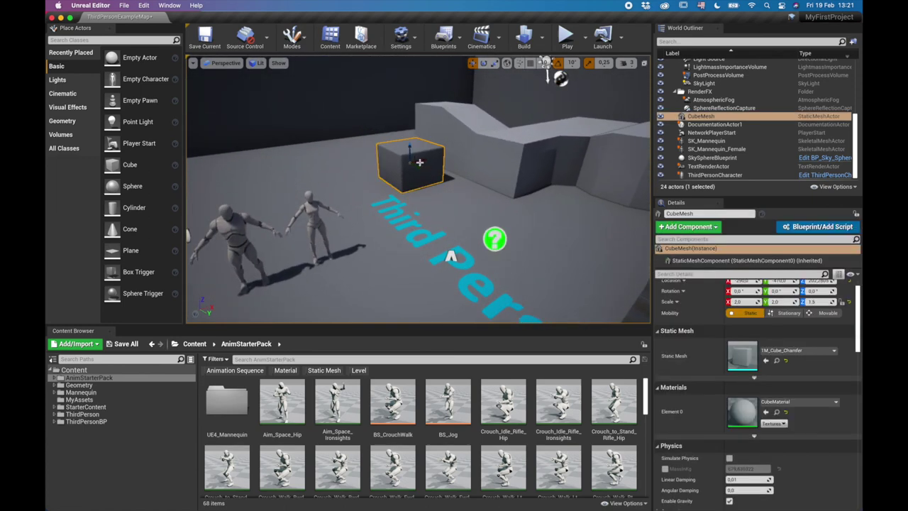
drag(419, 162, 385, 170)
key(super+z)
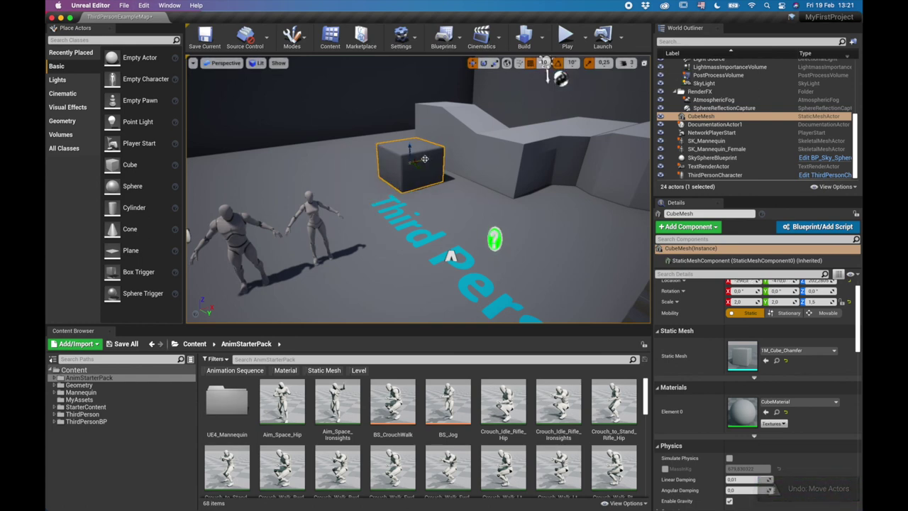
Try moving the CubeMesh block toward the mannequins, undo it, and place a duplicate of the block beside the original behind the mannequins.
drag(425, 160, 389, 163)
key(super+z)
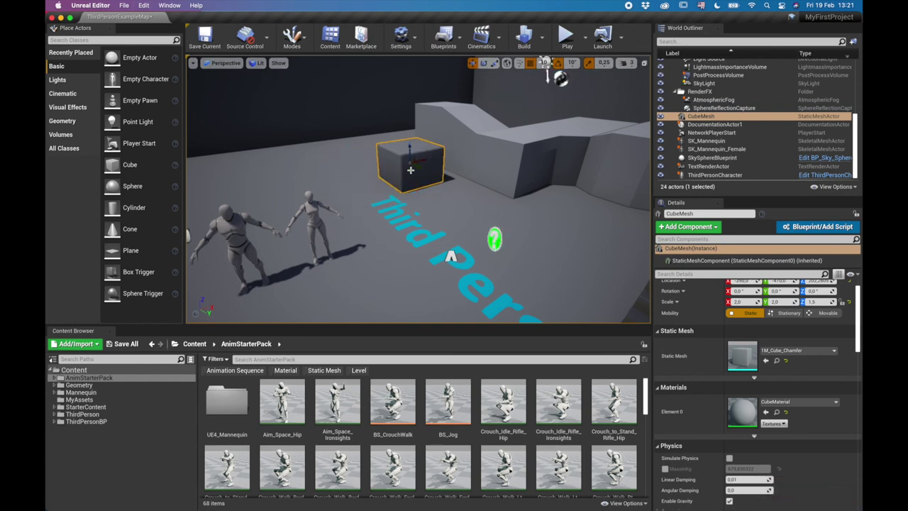
alt+drag(421, 163, 364, 177)
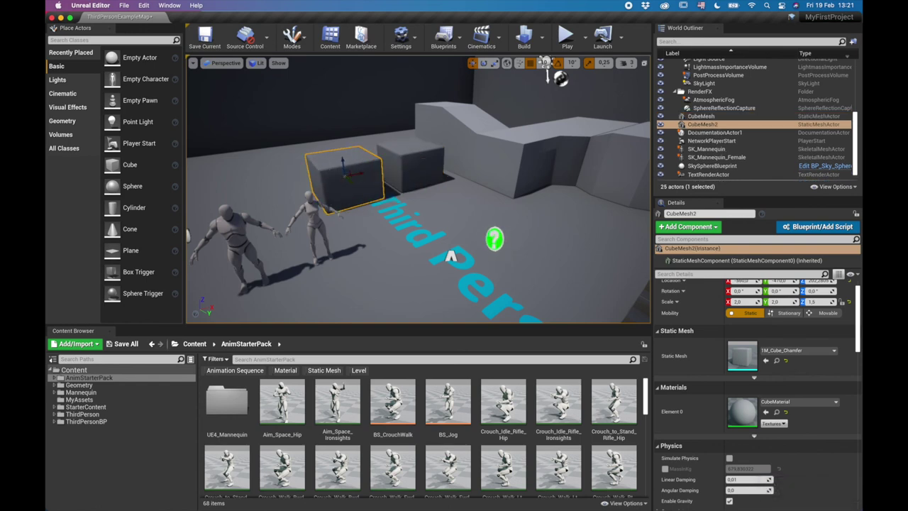
Move the original CubeMesh block past its copy and raise it above the floor, to about X -890, Y -470, Z 432.
click(418, 153)
drag(408, 145, 234, 117)
mouse_move(425, 158)
right_down()
mouse_move(419, 207)
mouse_move(428, 208)
mouse_move(423, 163)
right_up()
key(w)
key(s)
mouse_move(402, 216)
right_down()
mouse_move(372, 207)
mouse_move(415, 228)
right_up()
key(d)
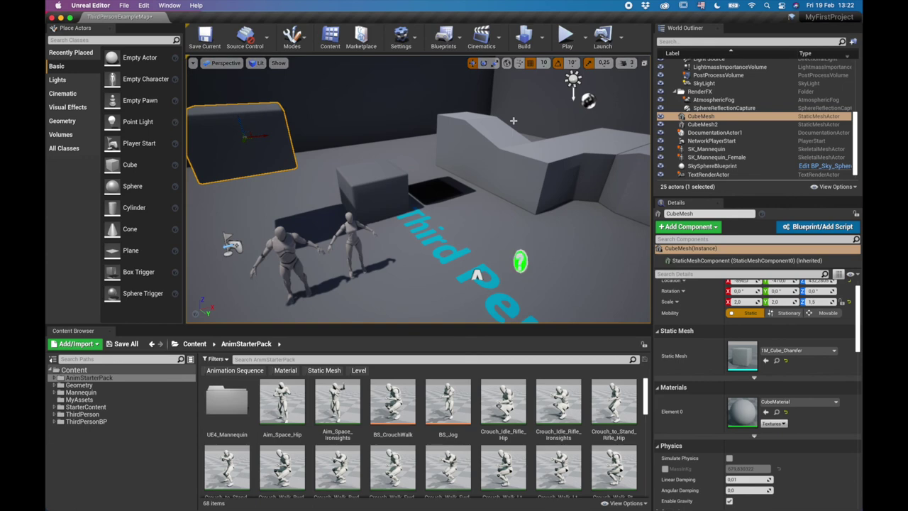
Build only the level's lighting, then inspect the shadows around both cube blocks and clear the selection.
click(542, 37)
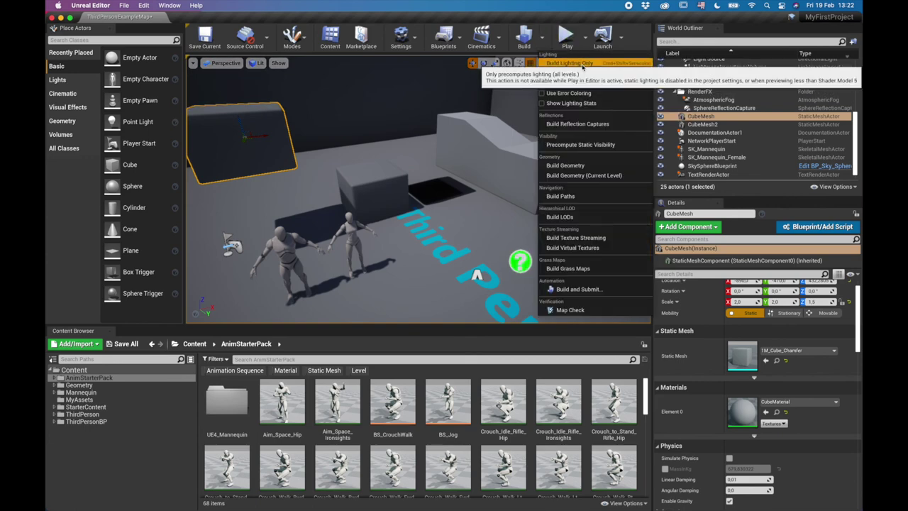
click(582, 65)
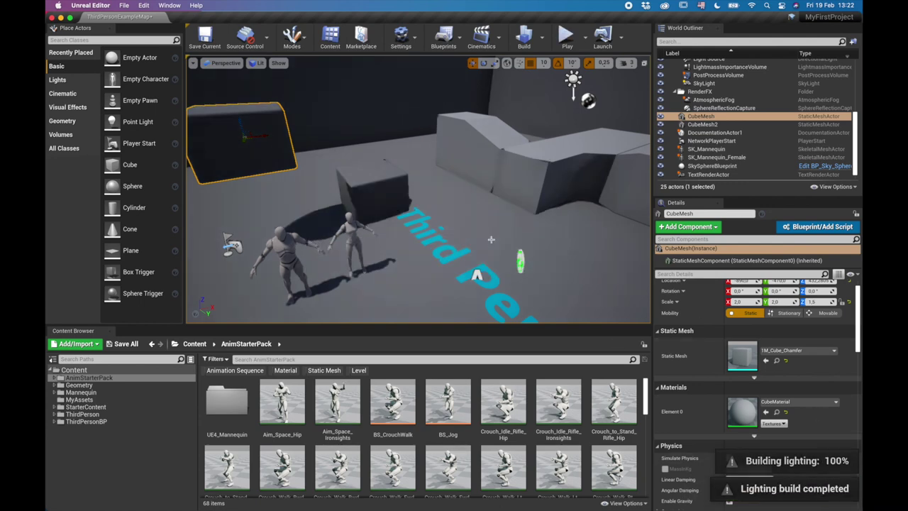
right_drag(365, 172, 398, 186)
key(w)
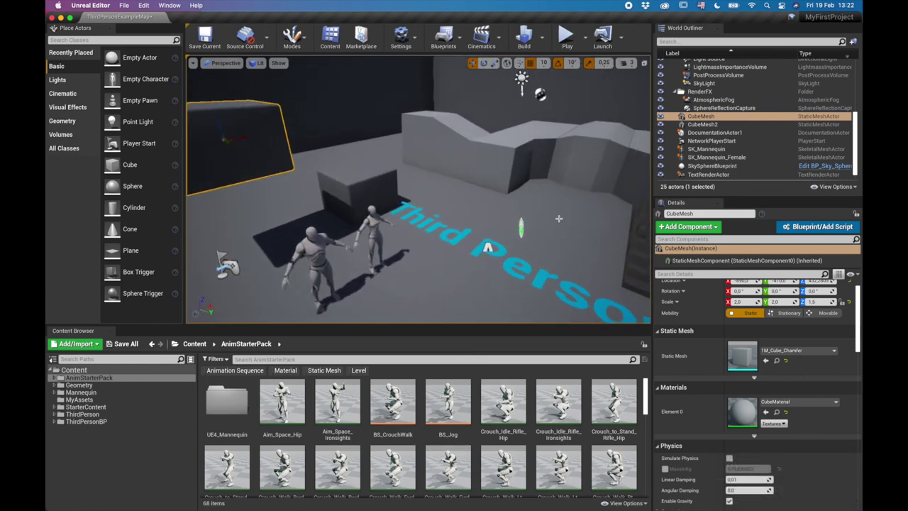
scroll(767, 341, up, 1)
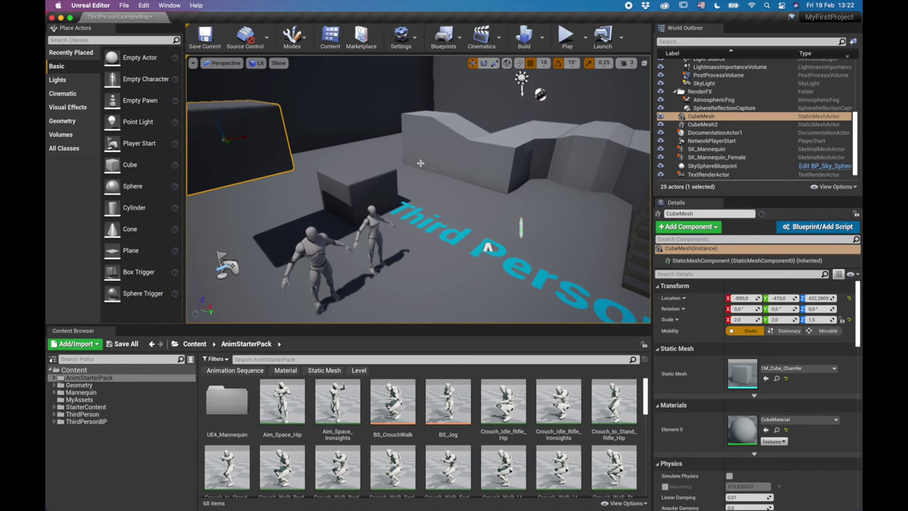
mouse_move(442, 213)
right_down()
mouse_move(540, 206)
mouse_move(452, 214)
mouse_move(433, 206)
right_up()
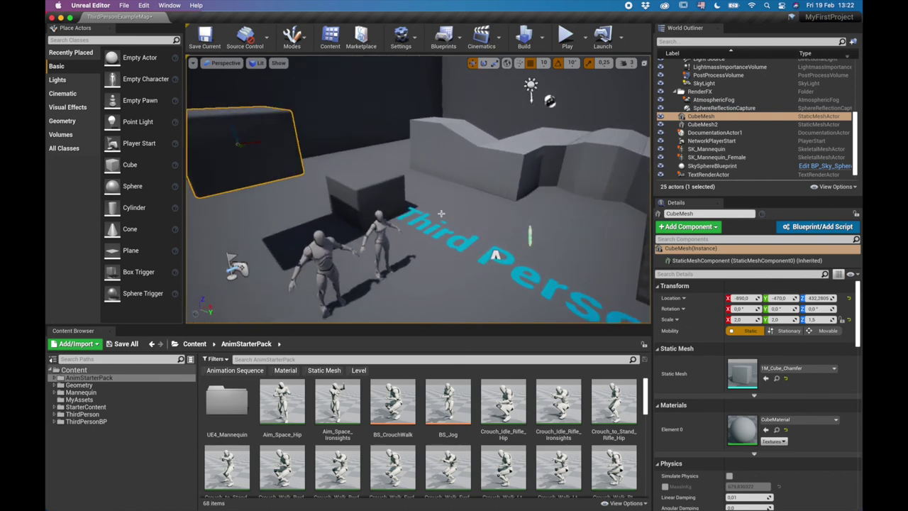
key(Escape)
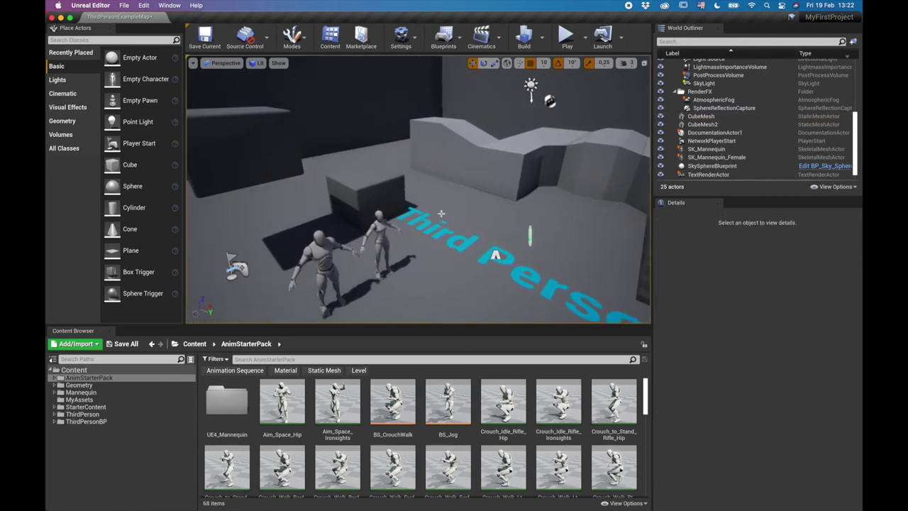